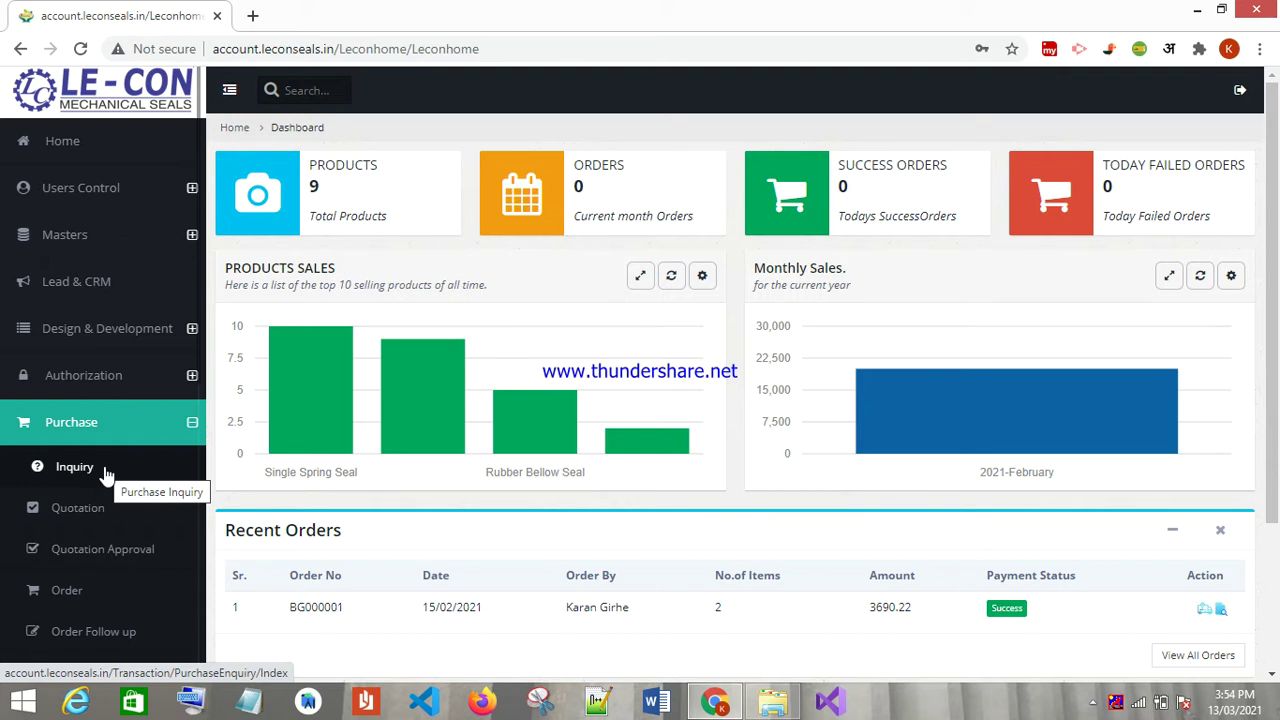
- Open the purchase inquiry list, copy the newest inquiry, and export the resulting copy
click(105, 467)
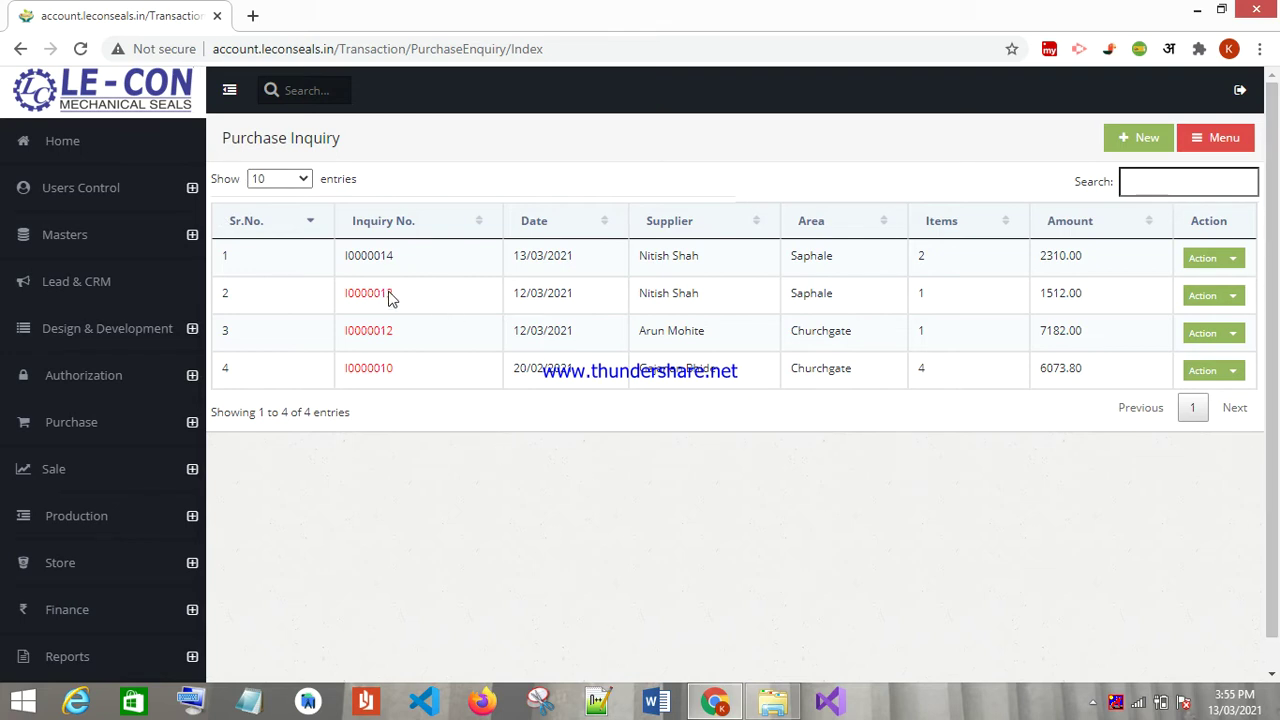
click(1237, 259)
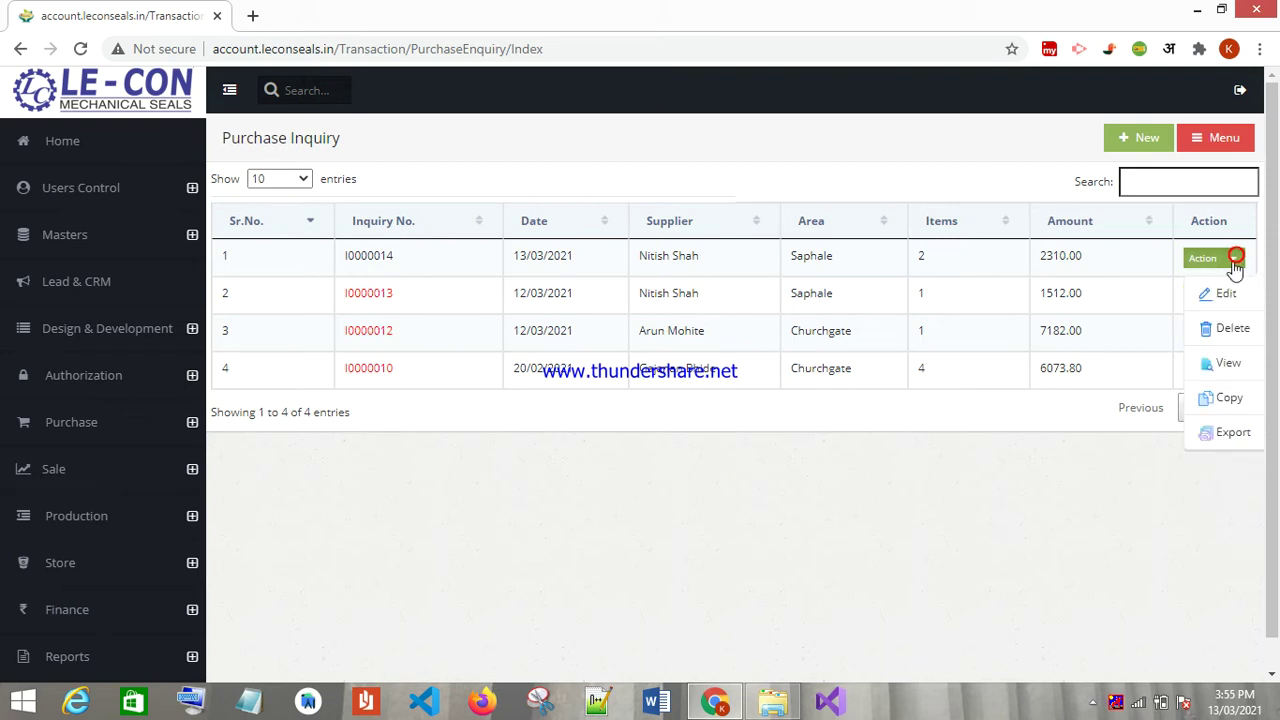
click(1227, 401)
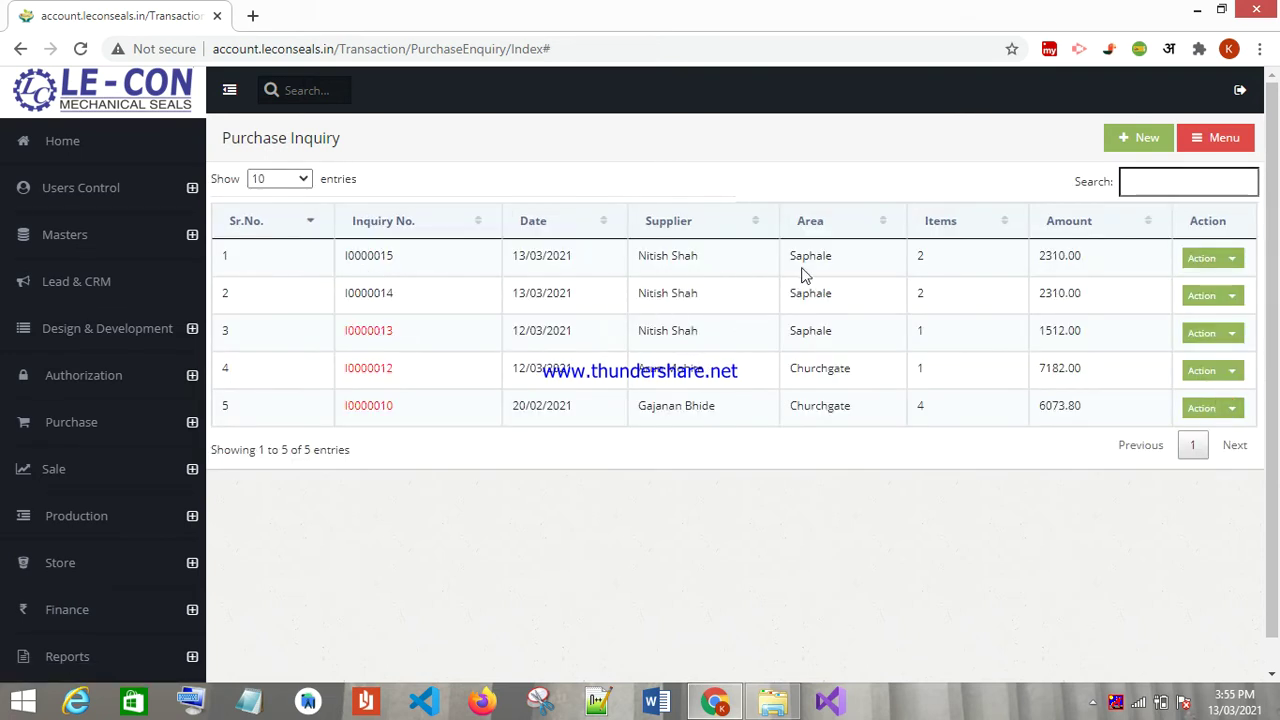
click(1227, 261)
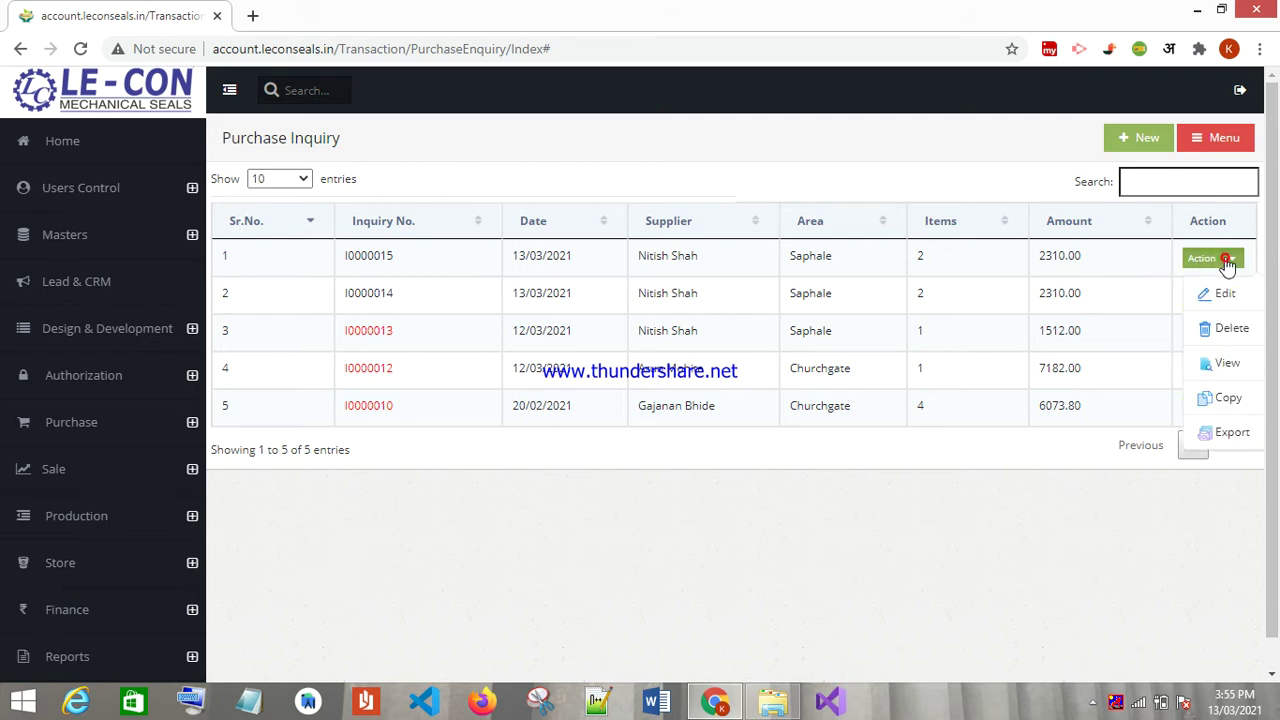
click(1213, 436)
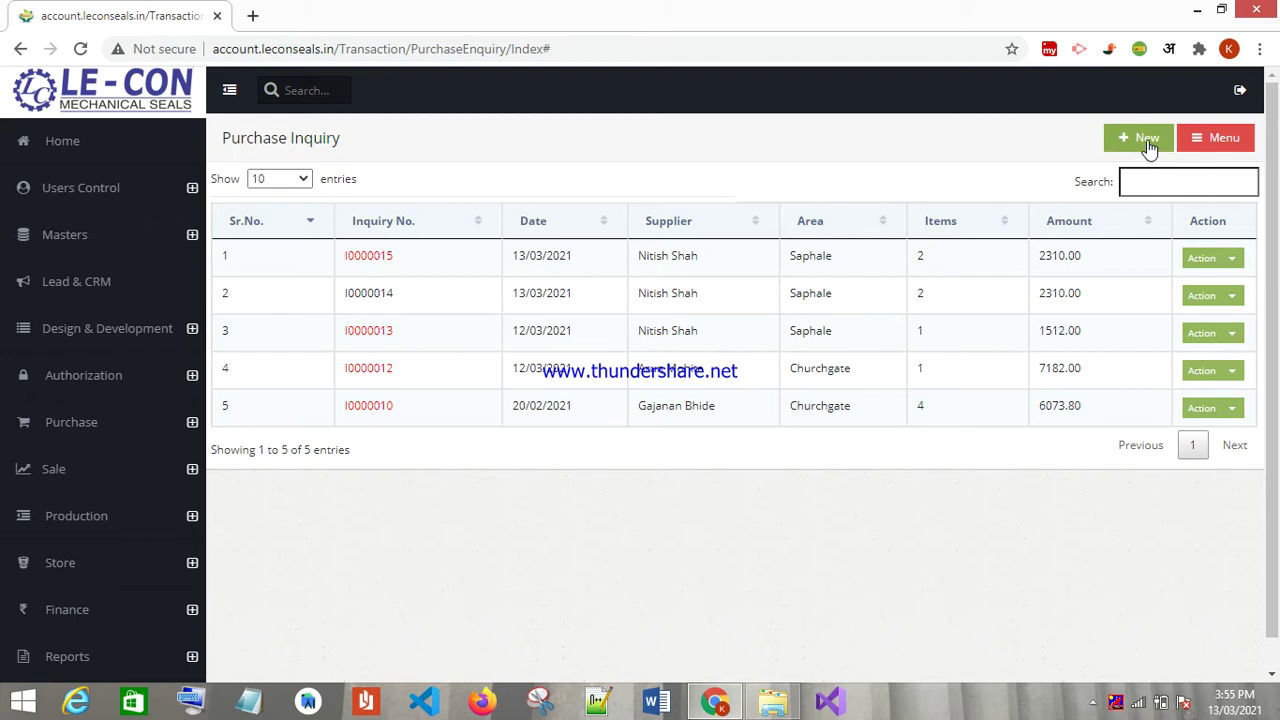
- Start a new purchase inquiry for the second listed supplier with reference number Roo1 and a 15% discount
click(1148, 143)
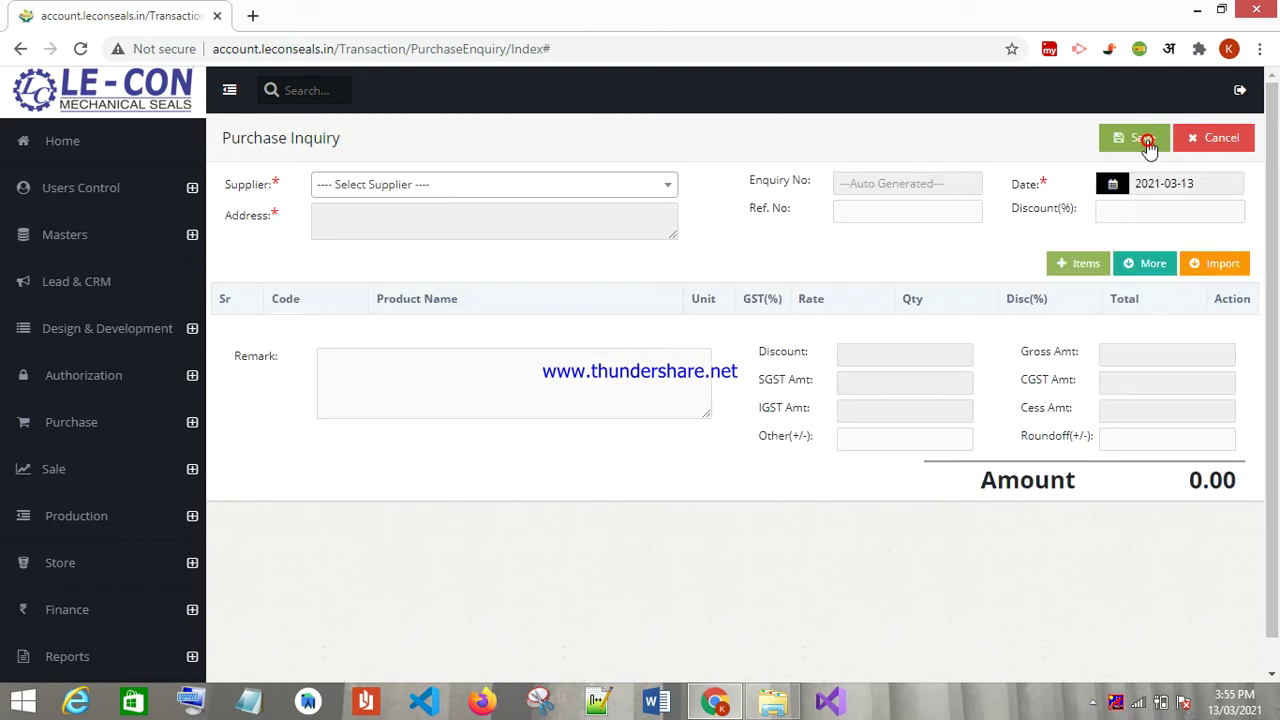
click(385, 188)
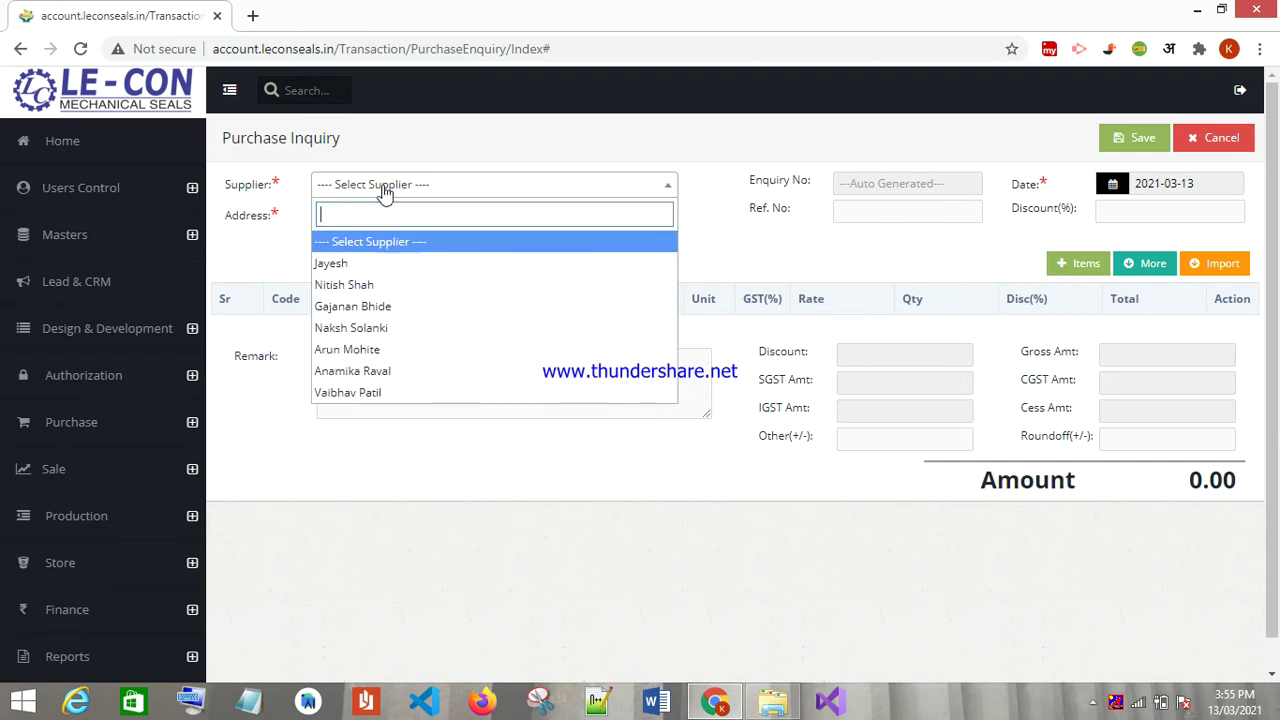
click(381, 285)
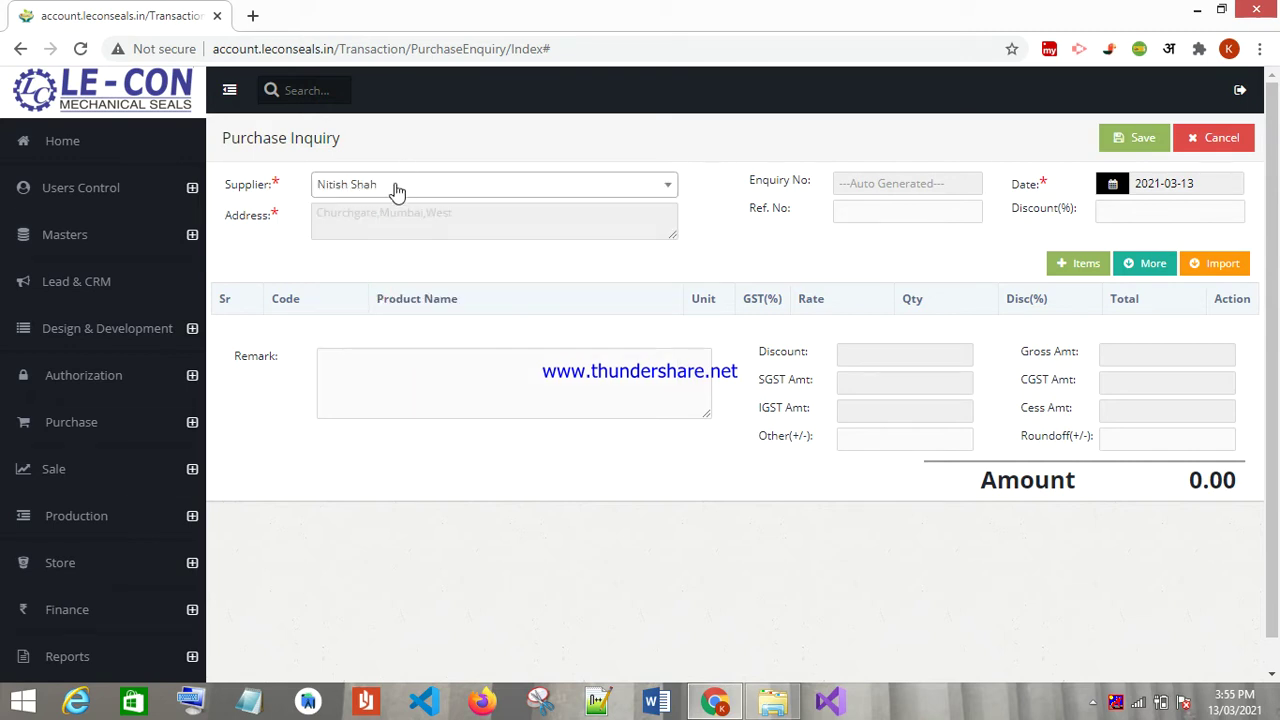
click(858, 207)
text(Roo1)
click(1118, 216)
text(15)
- Add the items Multi Spring Seal and Rubber Bellow Seal to the inquiry
click(1087, 268)
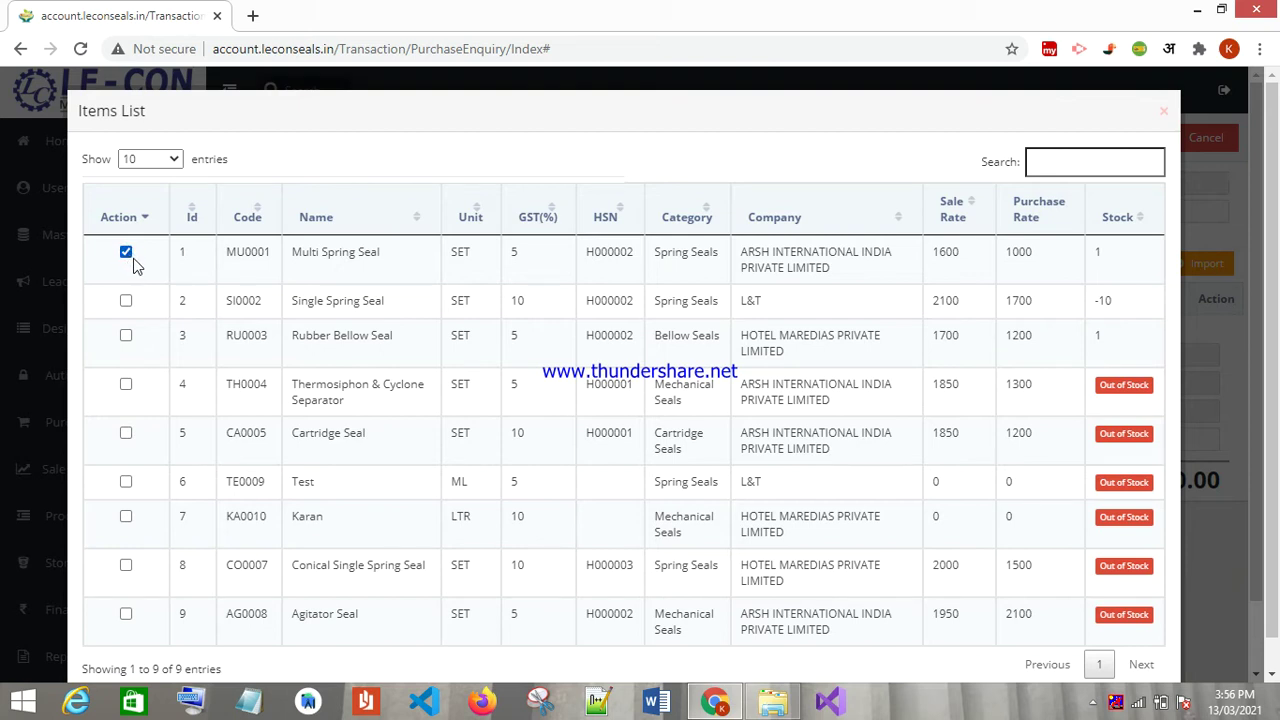
click(126, 337)
scroll(772, 414, down, 1)
click(1052, 640)
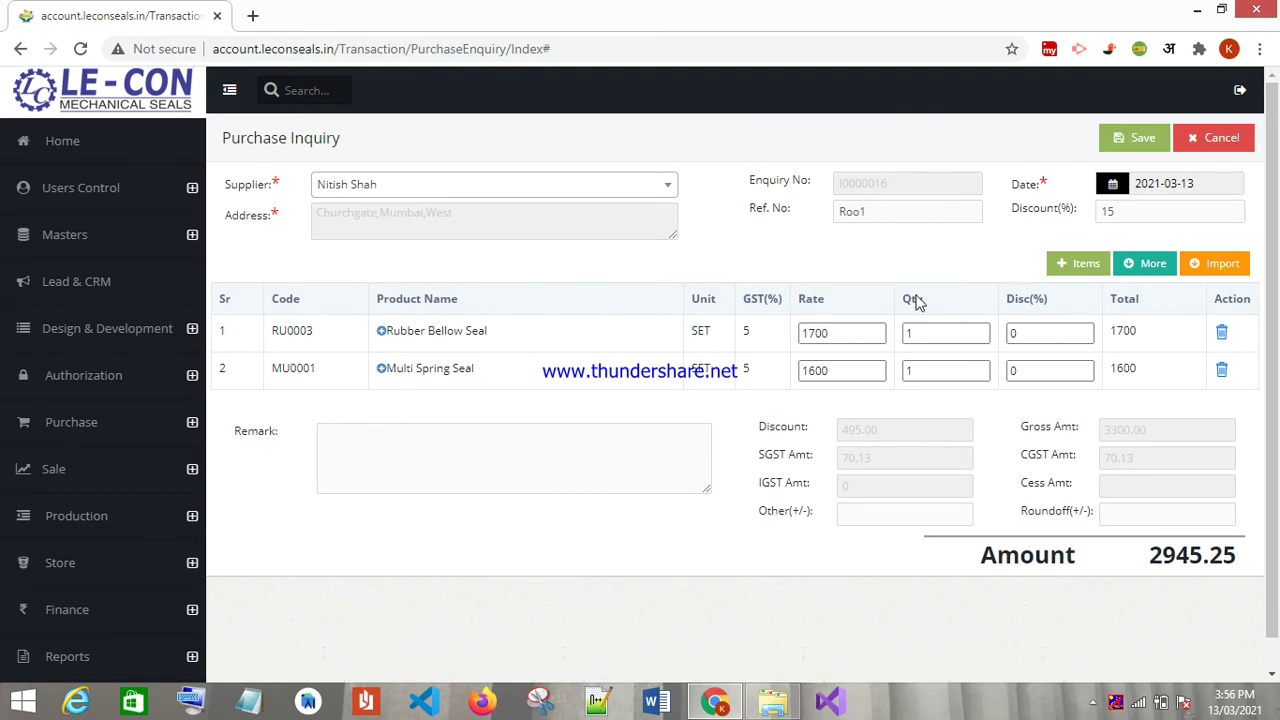
- Delete the Rubber Bellow Seal line from the inquiry and save the inquiry
click(1222, 334)
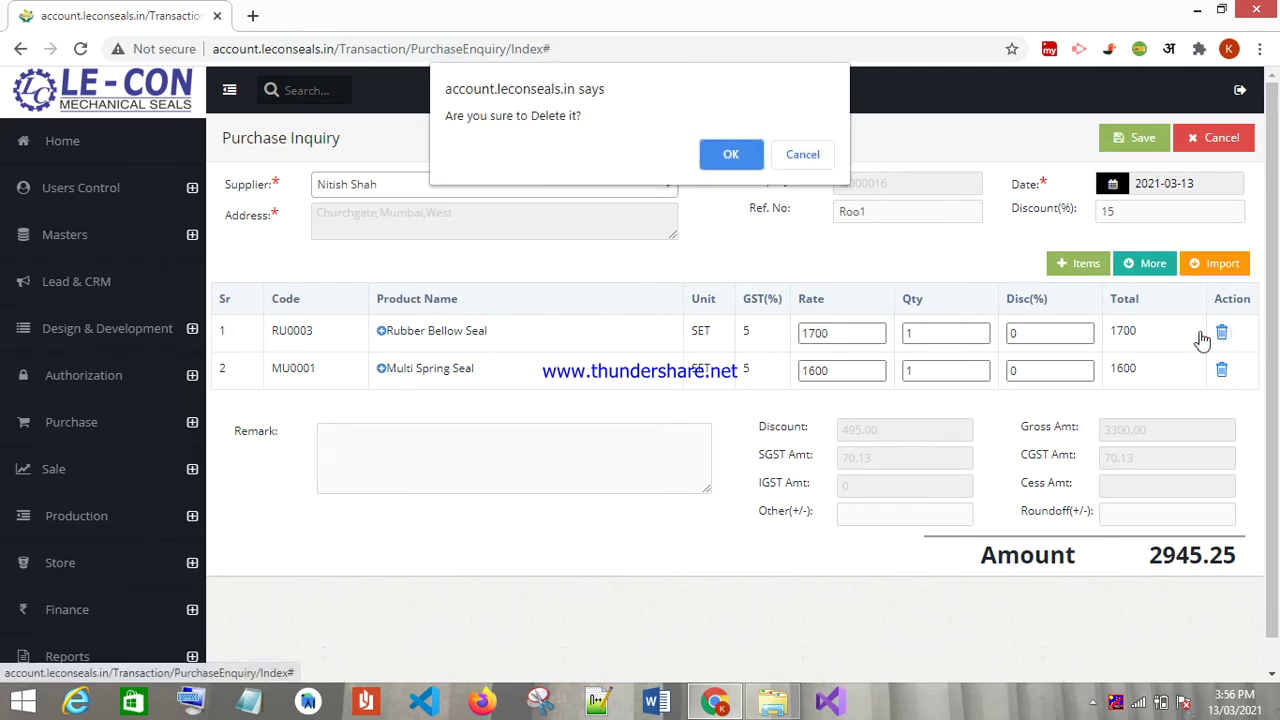
click(735, 155)
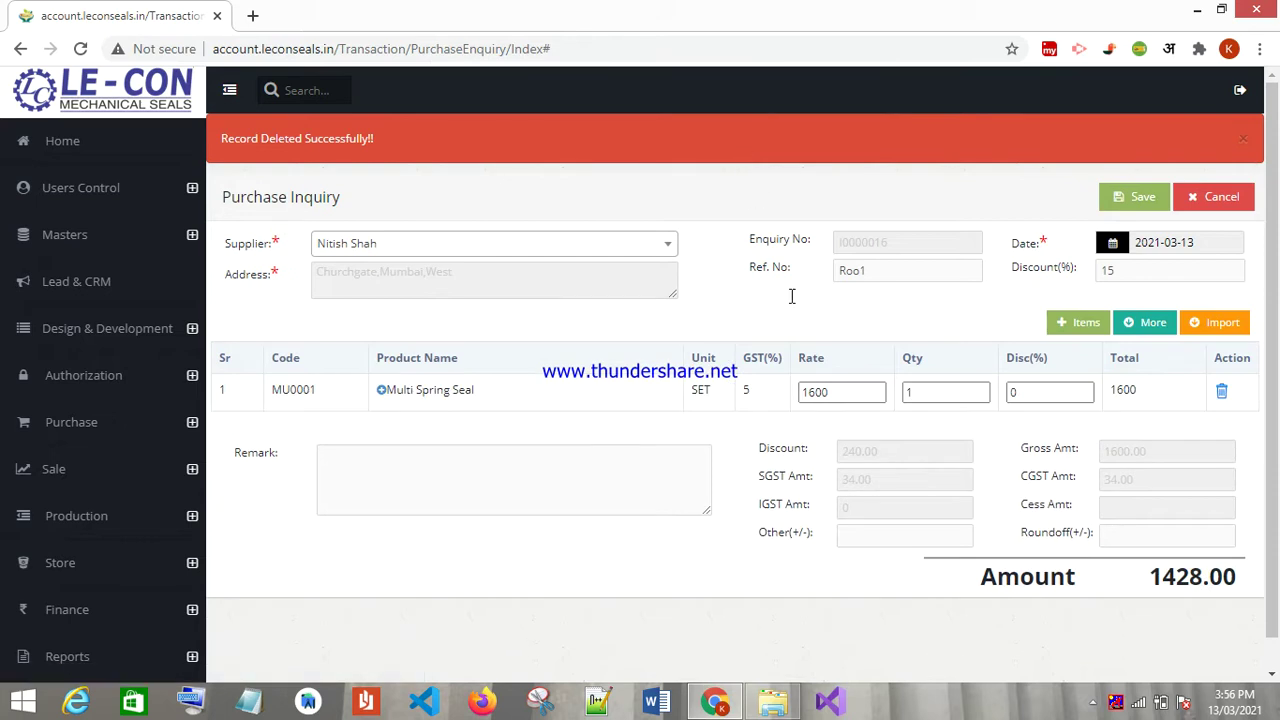
click(447, 473)
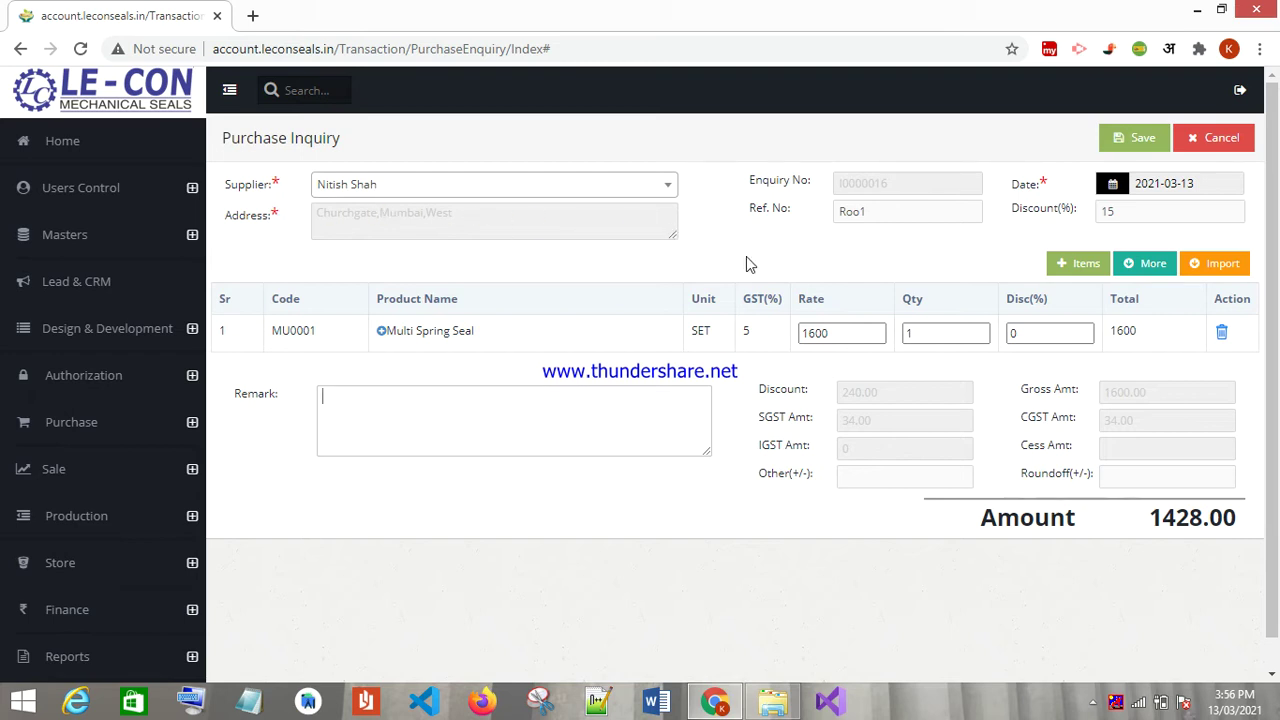
click(1140, 140)
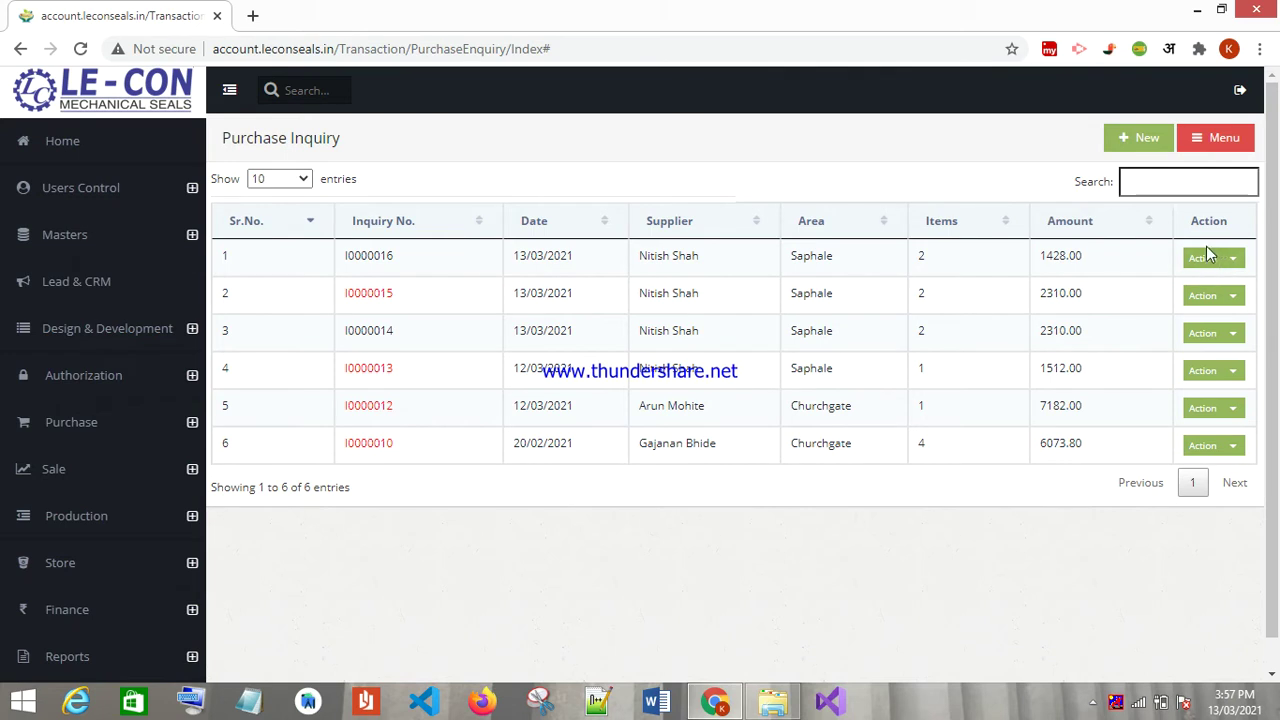
- Try to export the inquiry list as PDF and to export the second inquiry in the list again
click(1208, 148)
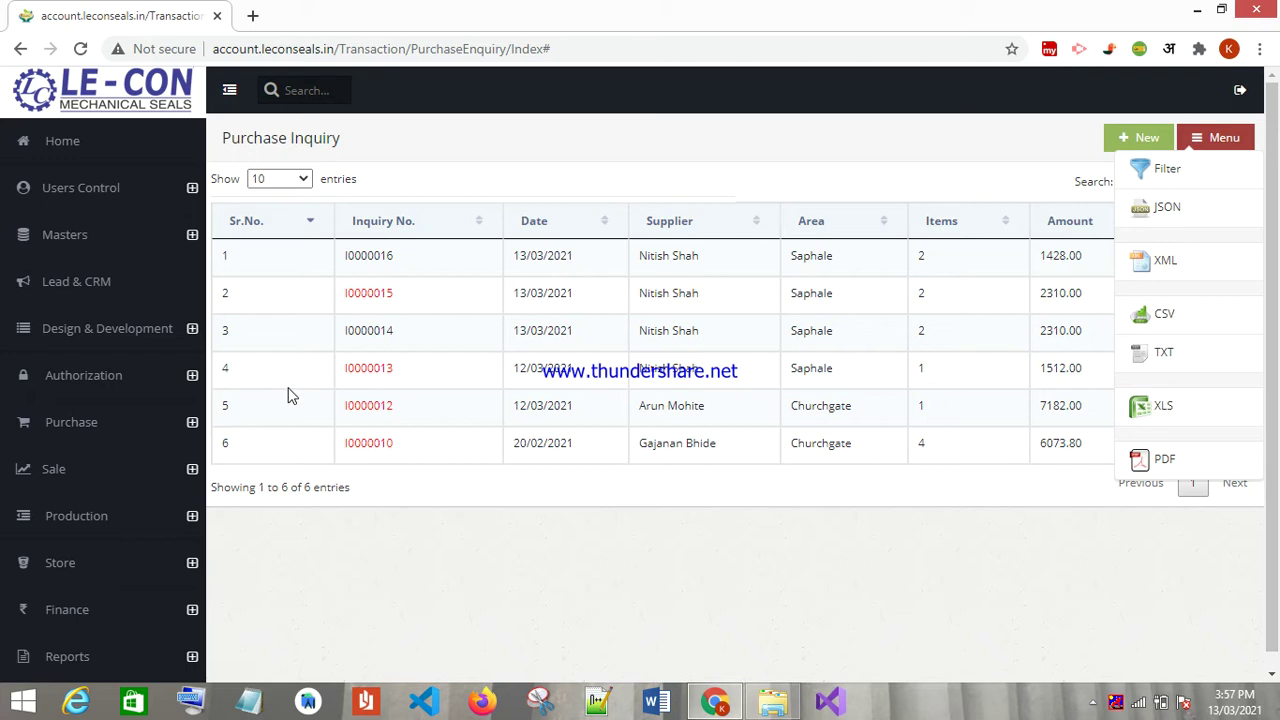
click(1224, 207)
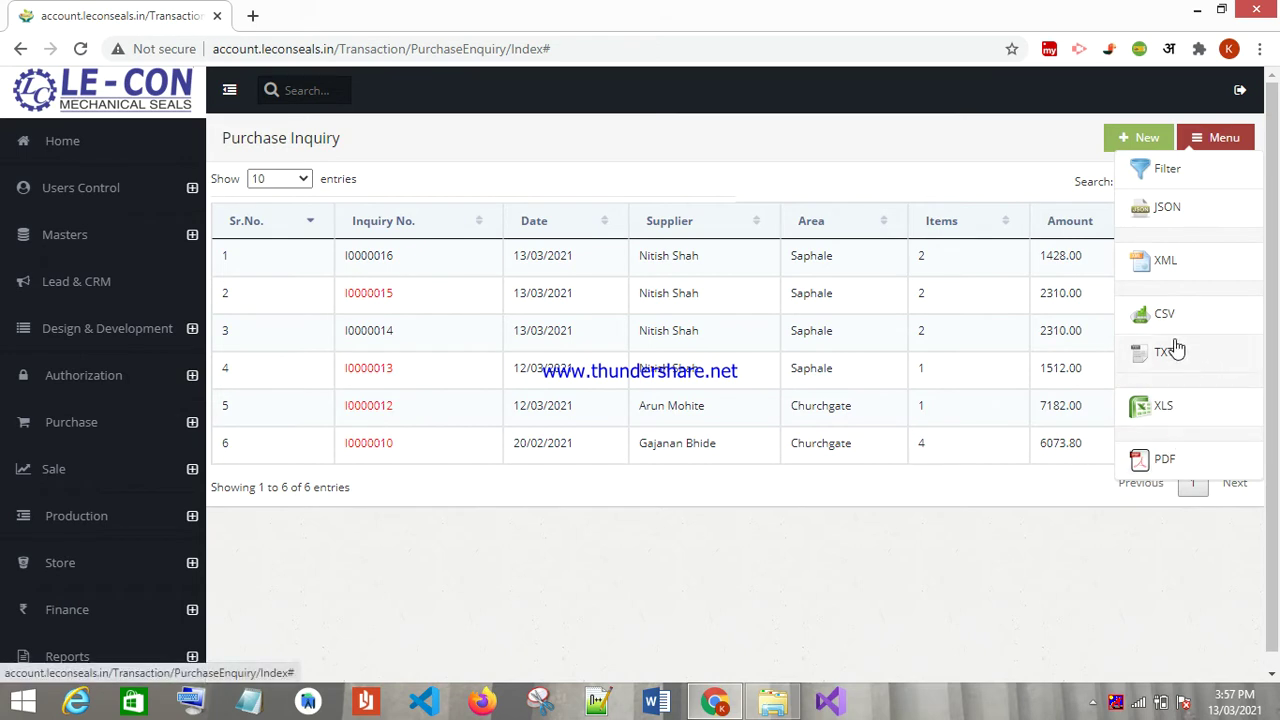
click(1157, 462)
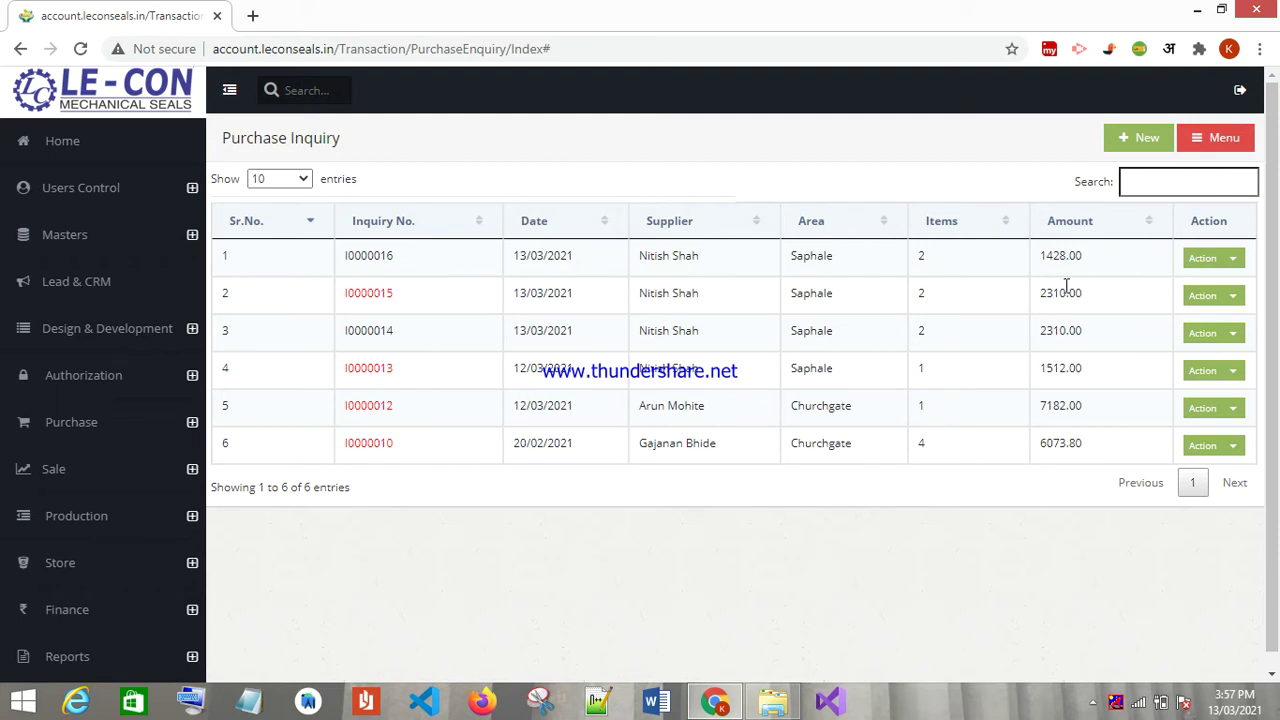
click(1230, 298)
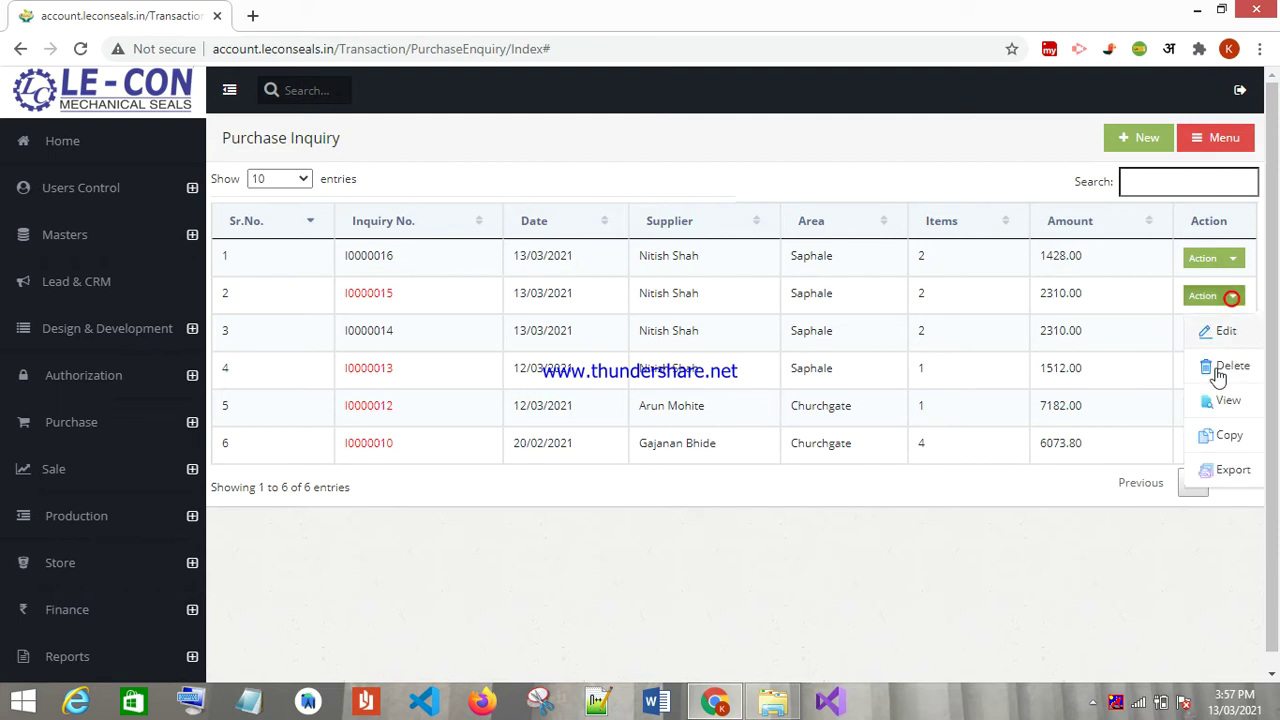
click(1207, 474)
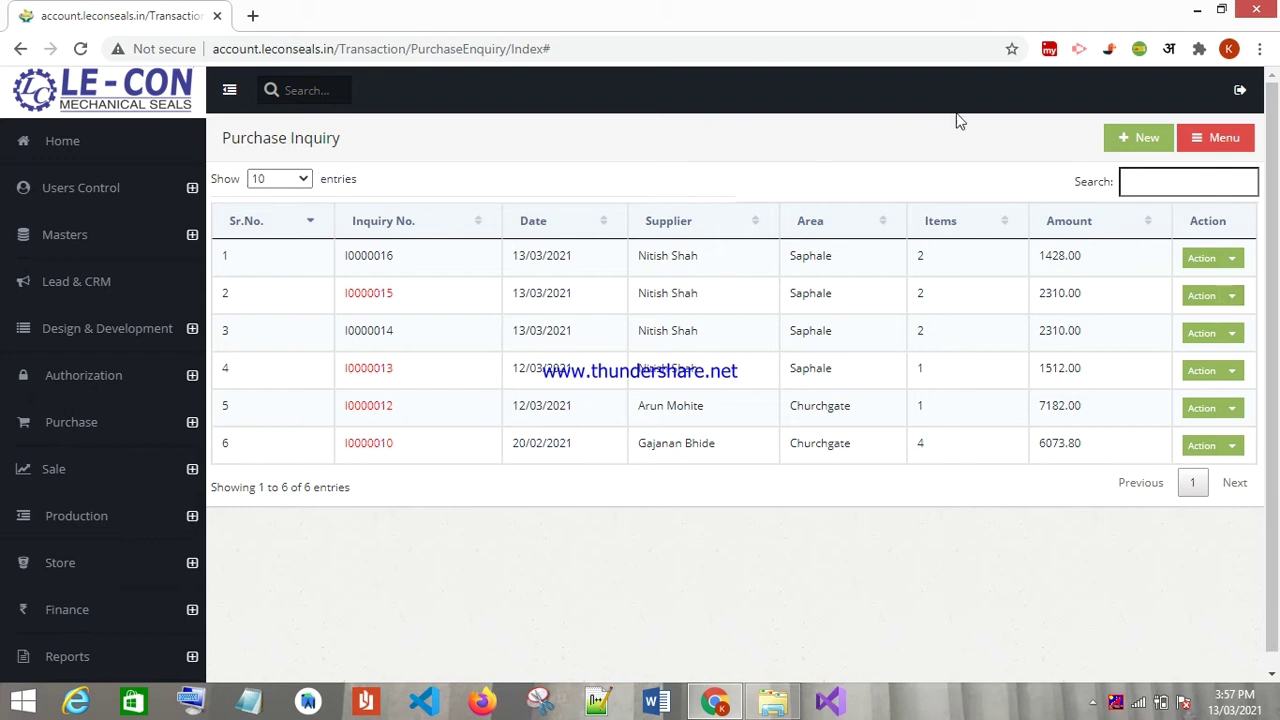
- Open the purchase quotations, enter "kind" as the Kind Attention of the newest quotation, and save it
click(96, 432)
click(71, 508)
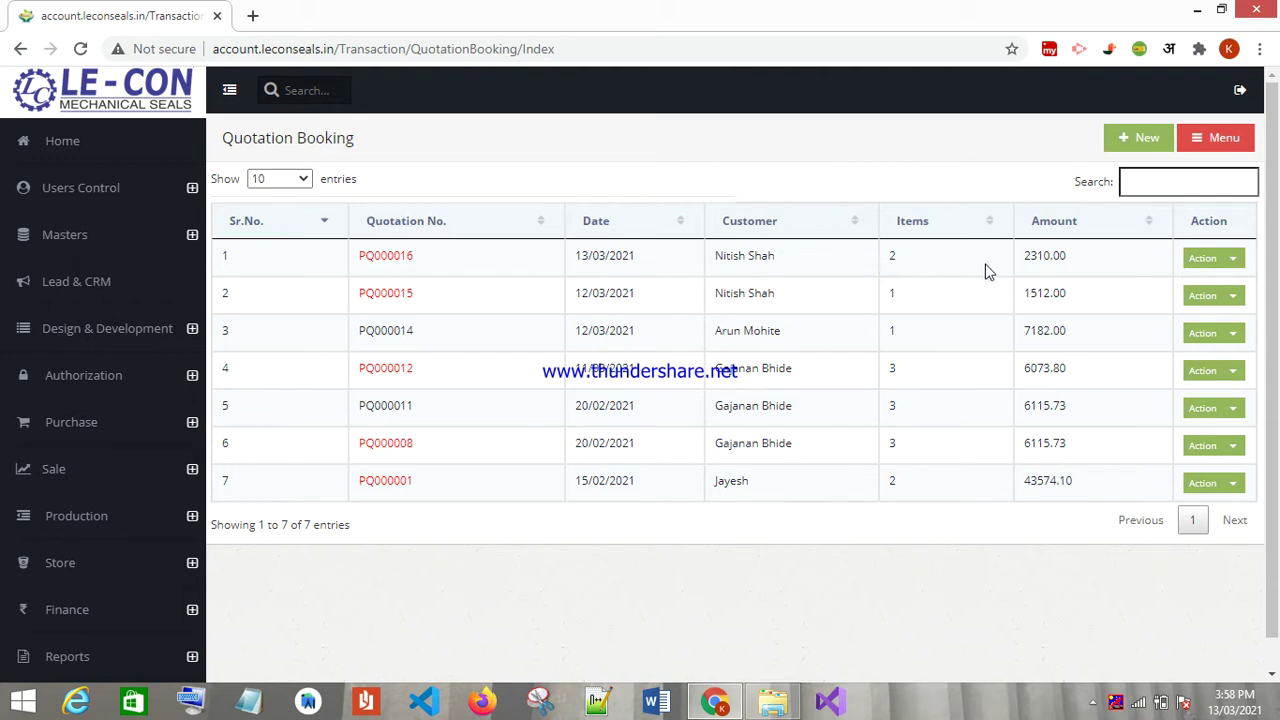
click(1236, 262)
click(1218, 293)
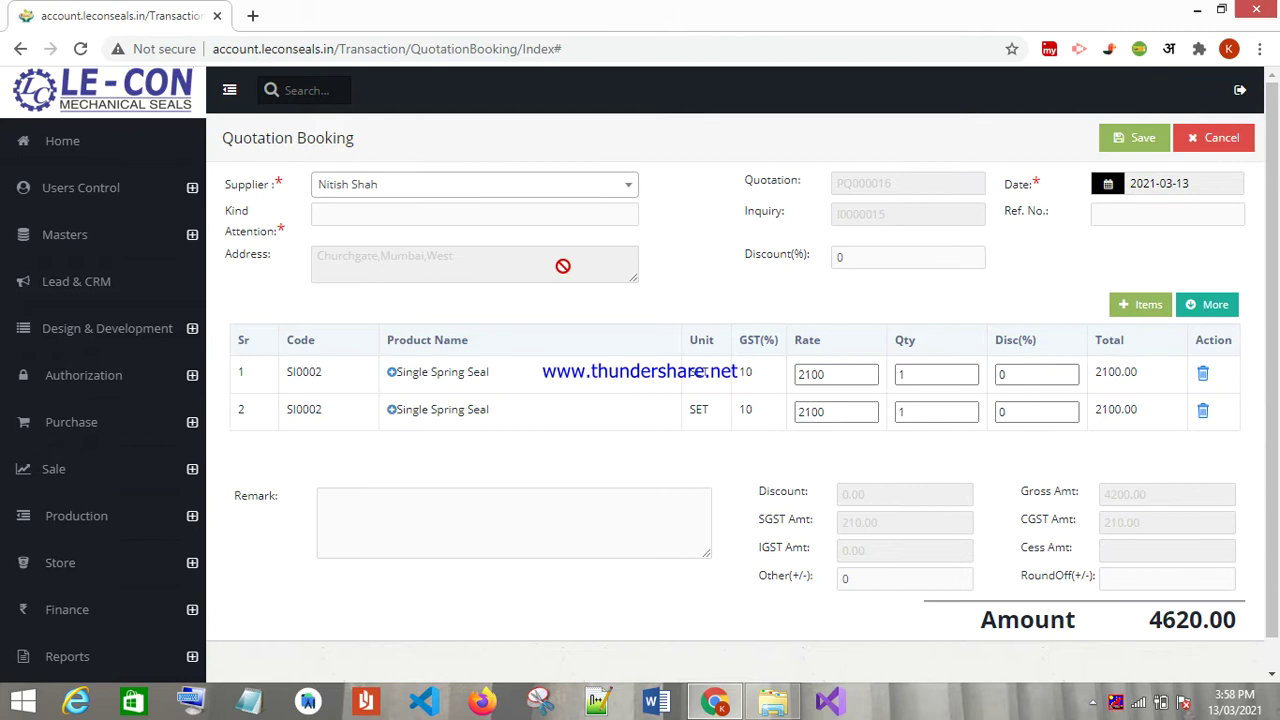
text(kind)
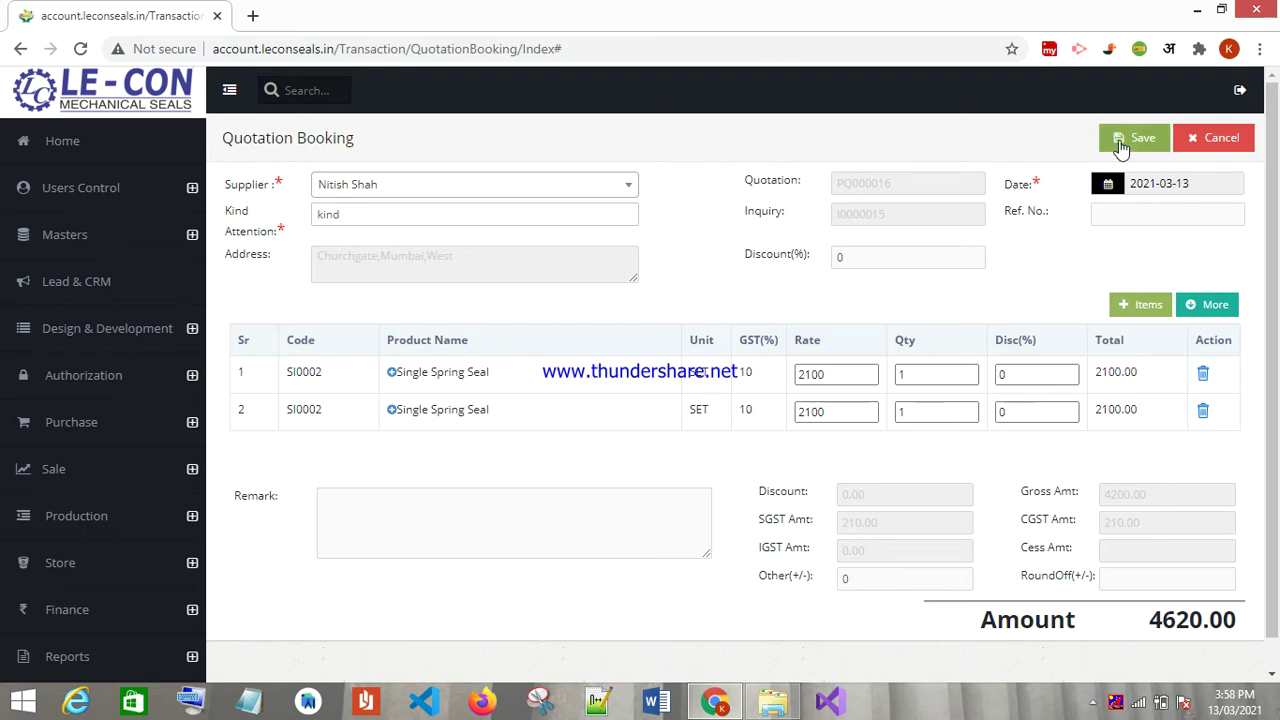
click(1121, 143)
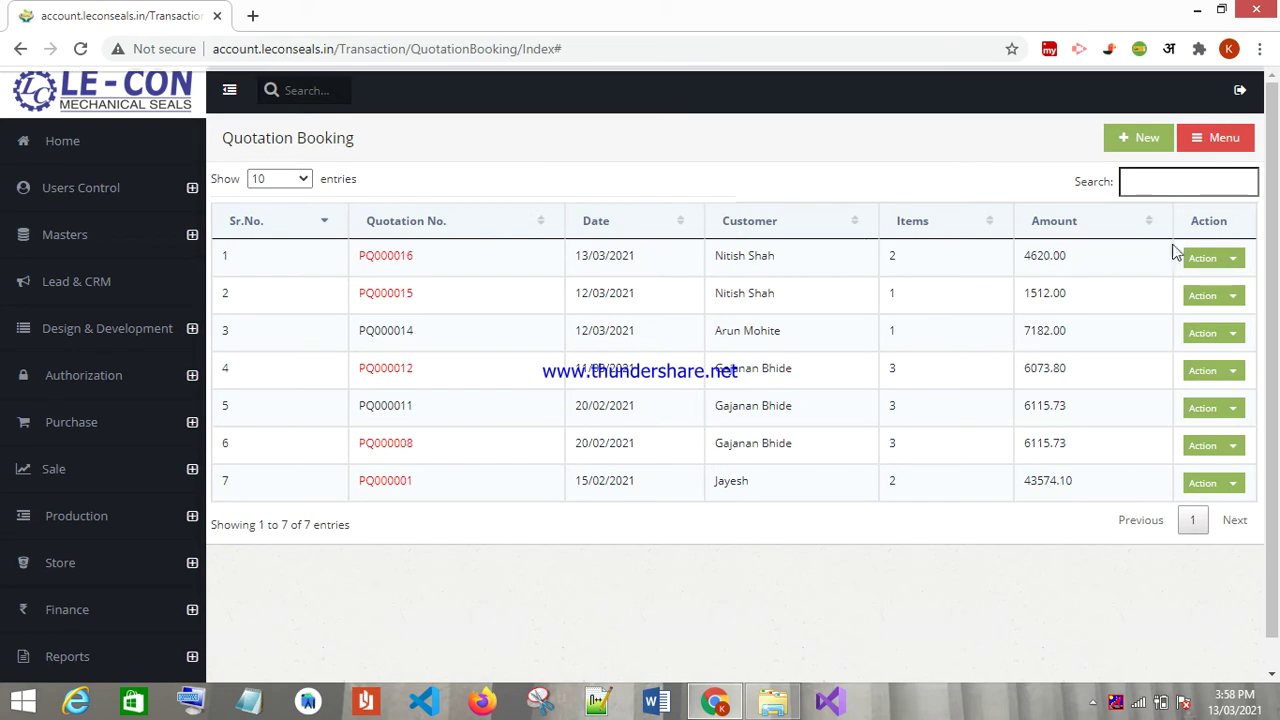
- Export the newest quotation and generate a PDF from its print view
click(1228, 258)
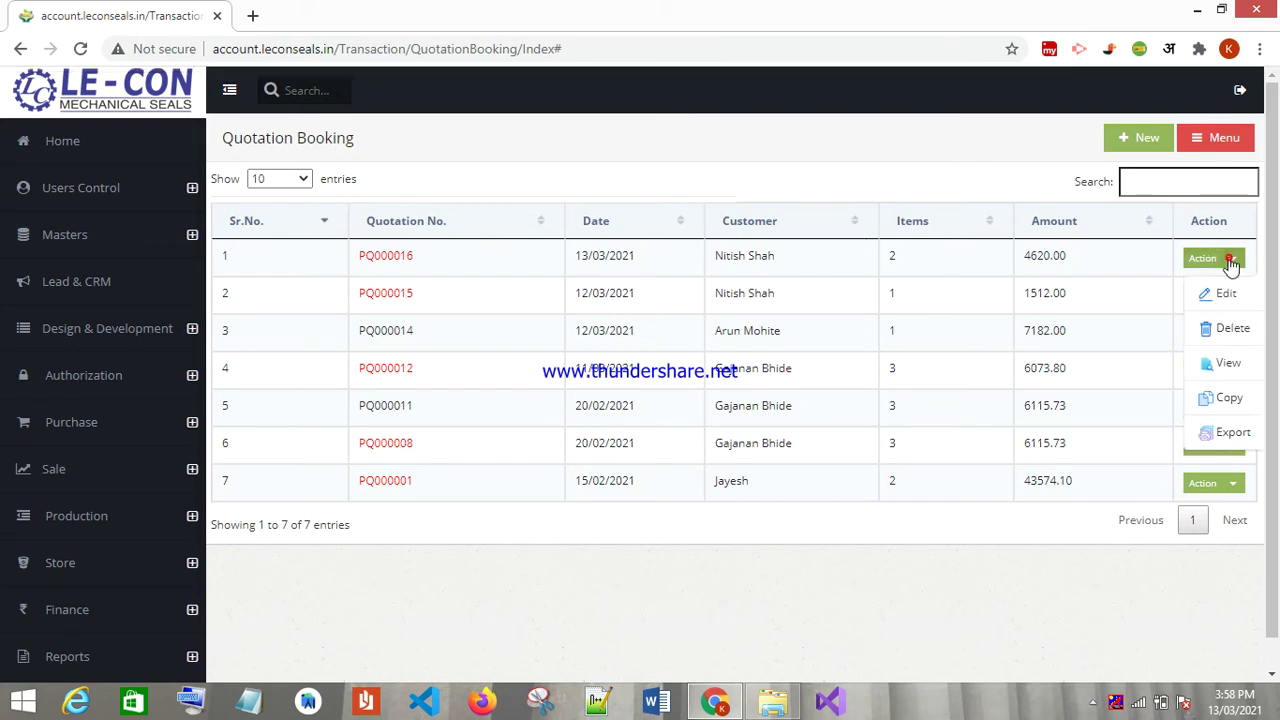
click(1218, 436)
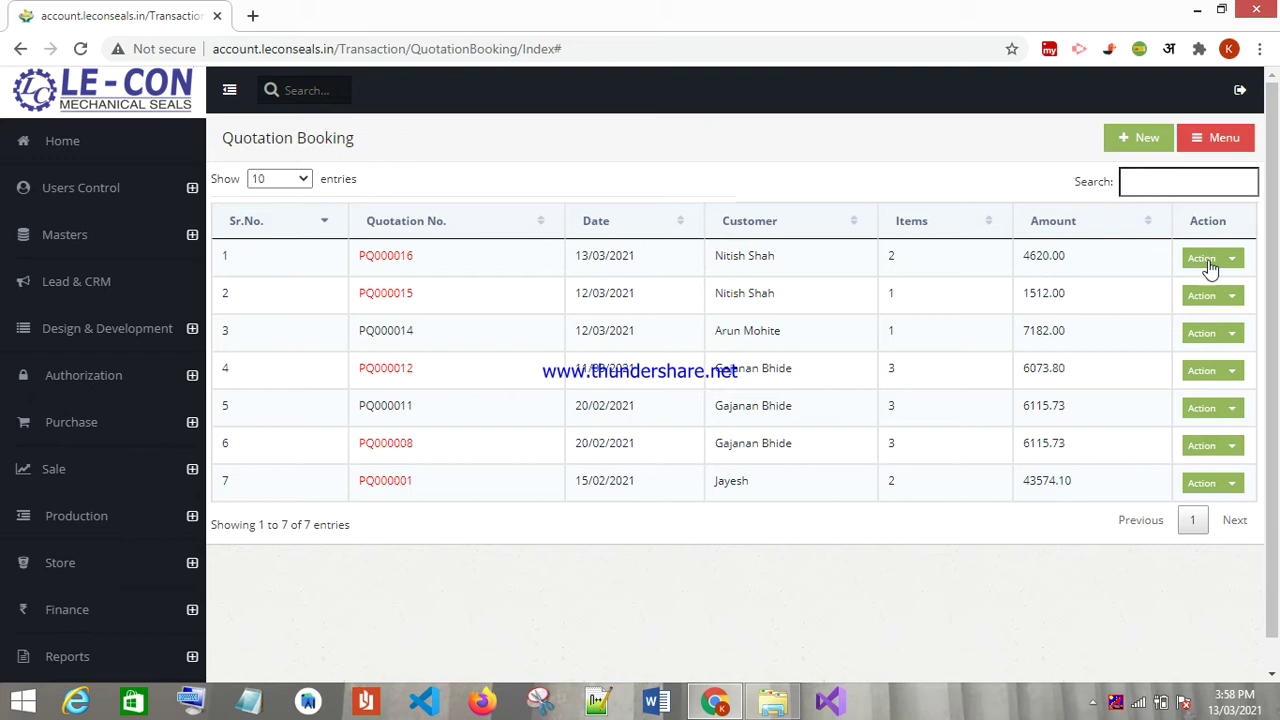
click(1236, 262)
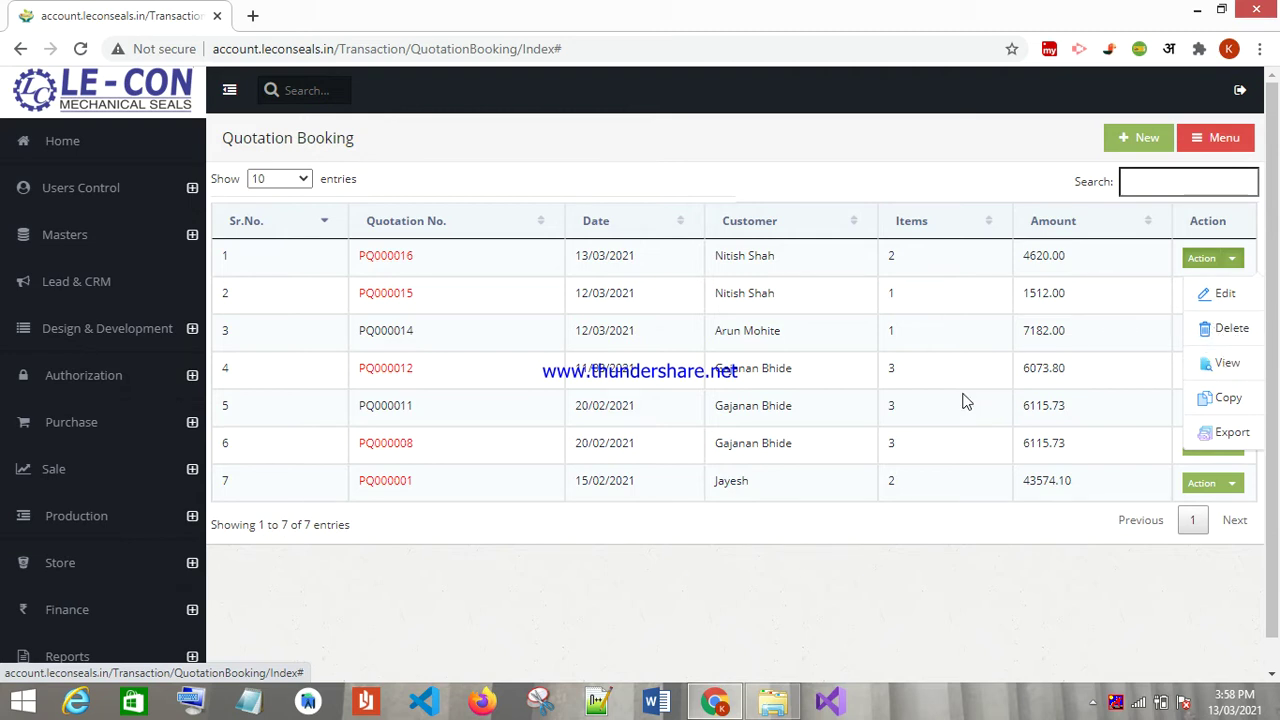
click(1223, 374)
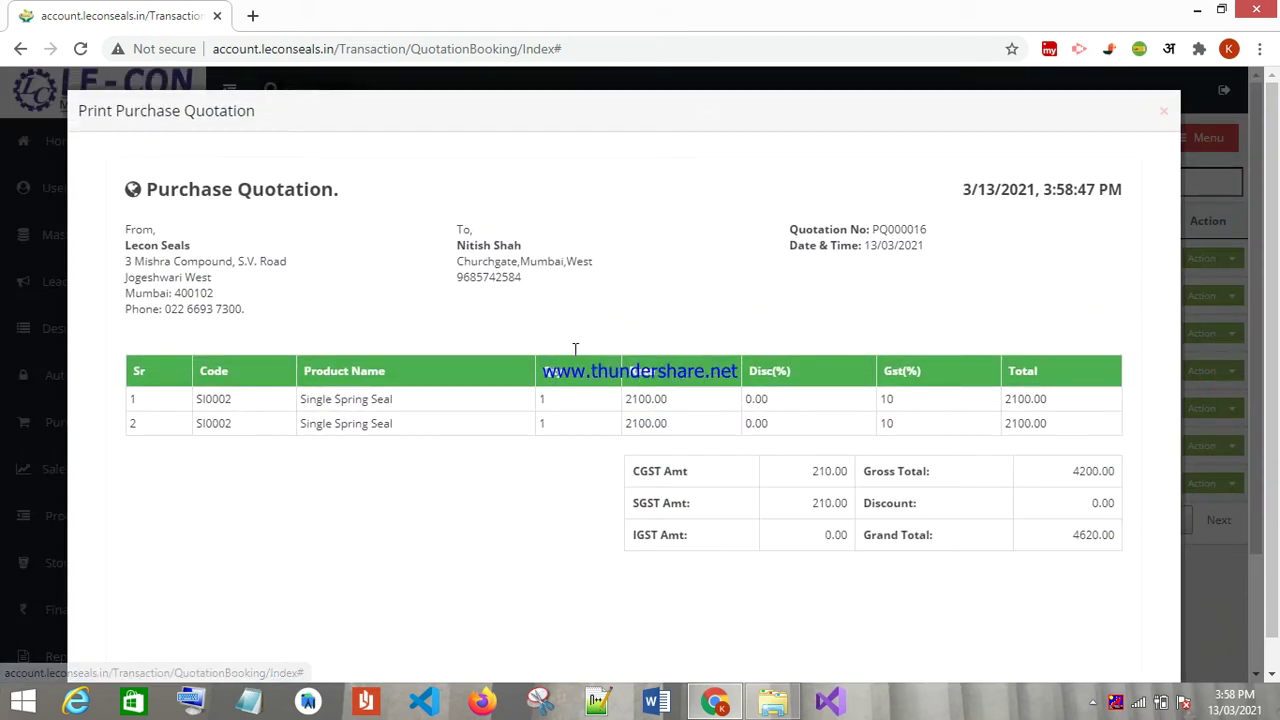
scroll(865, 395, down, 3)
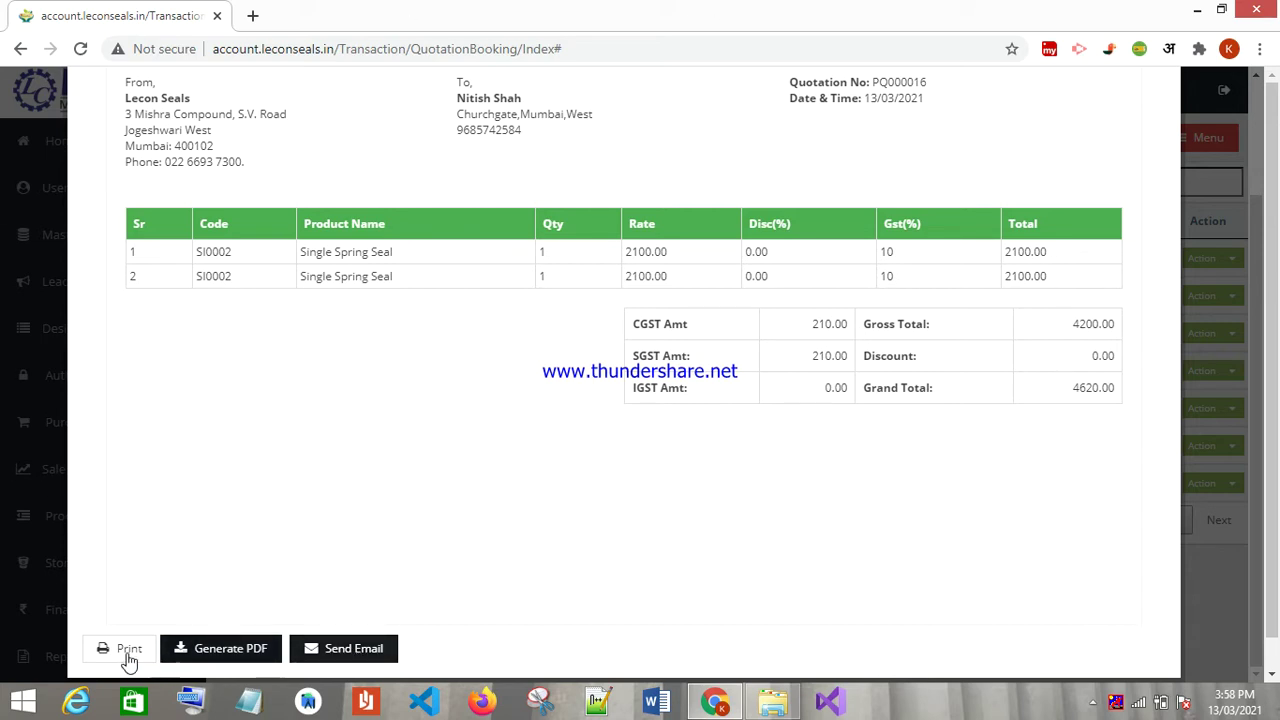
click(226, 652)
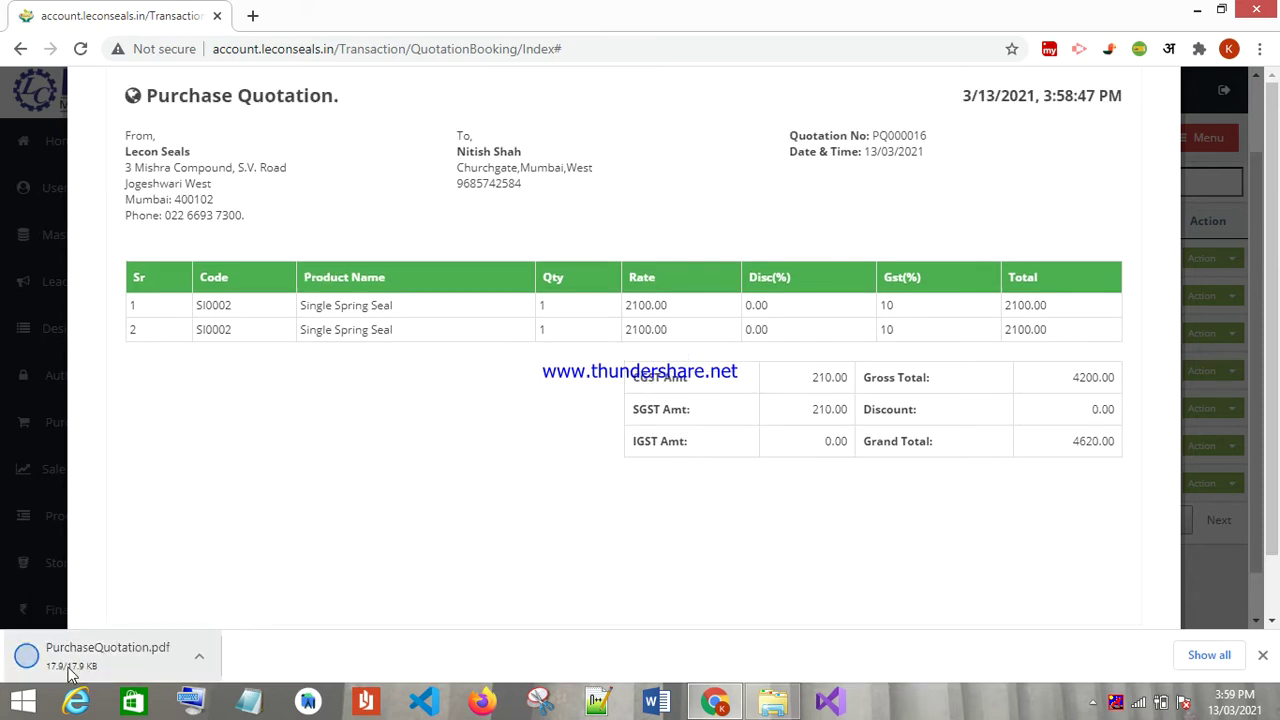
click(1203, 446)
click(1230, 259)
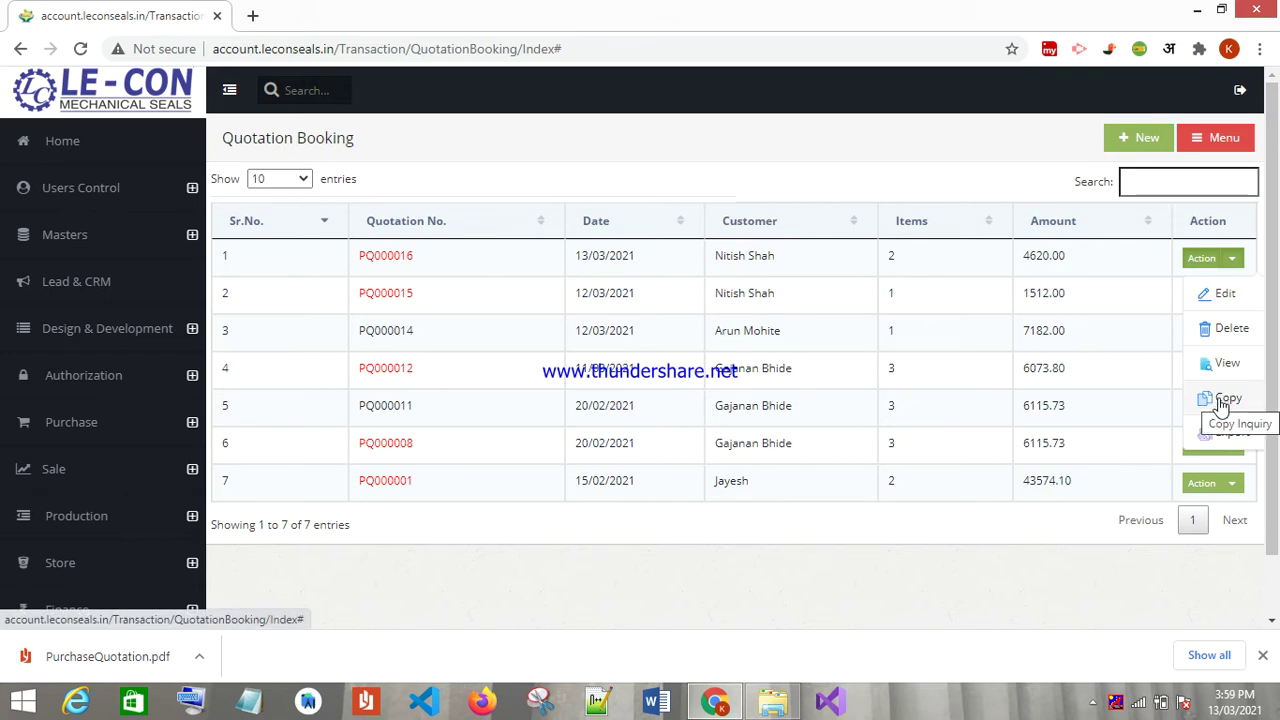
click(1138, 145)
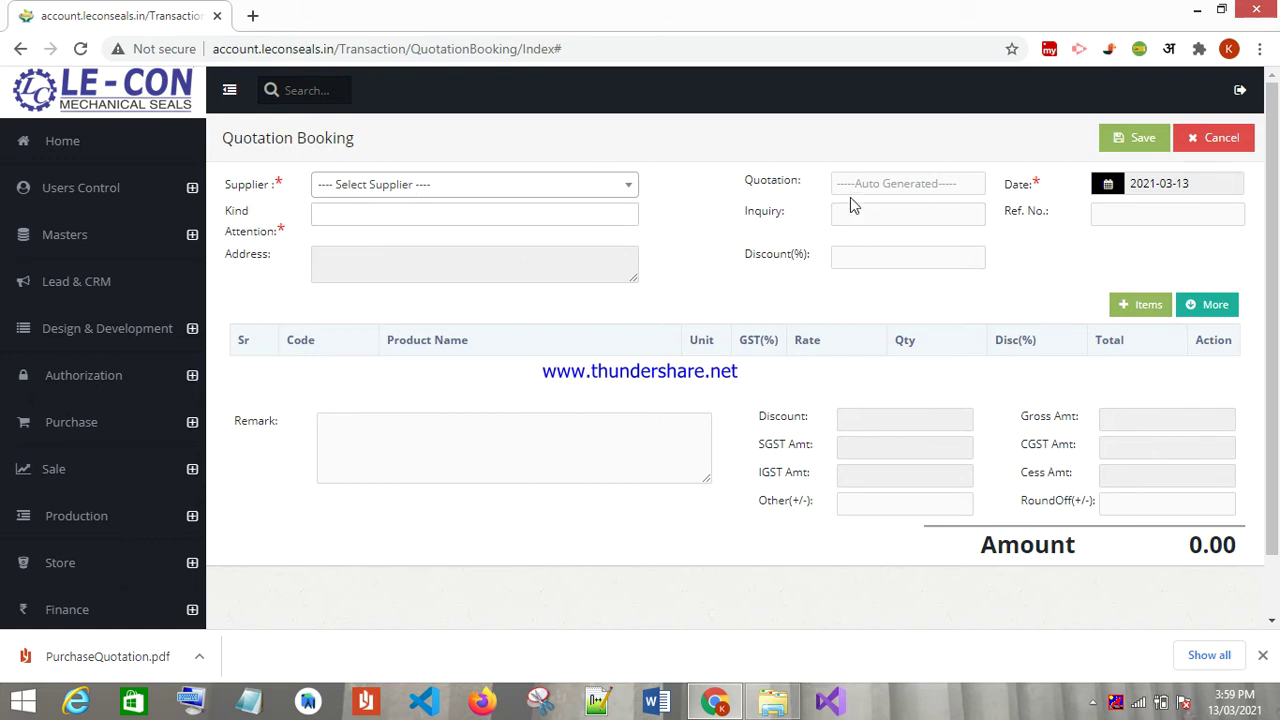
click(1216, 142)
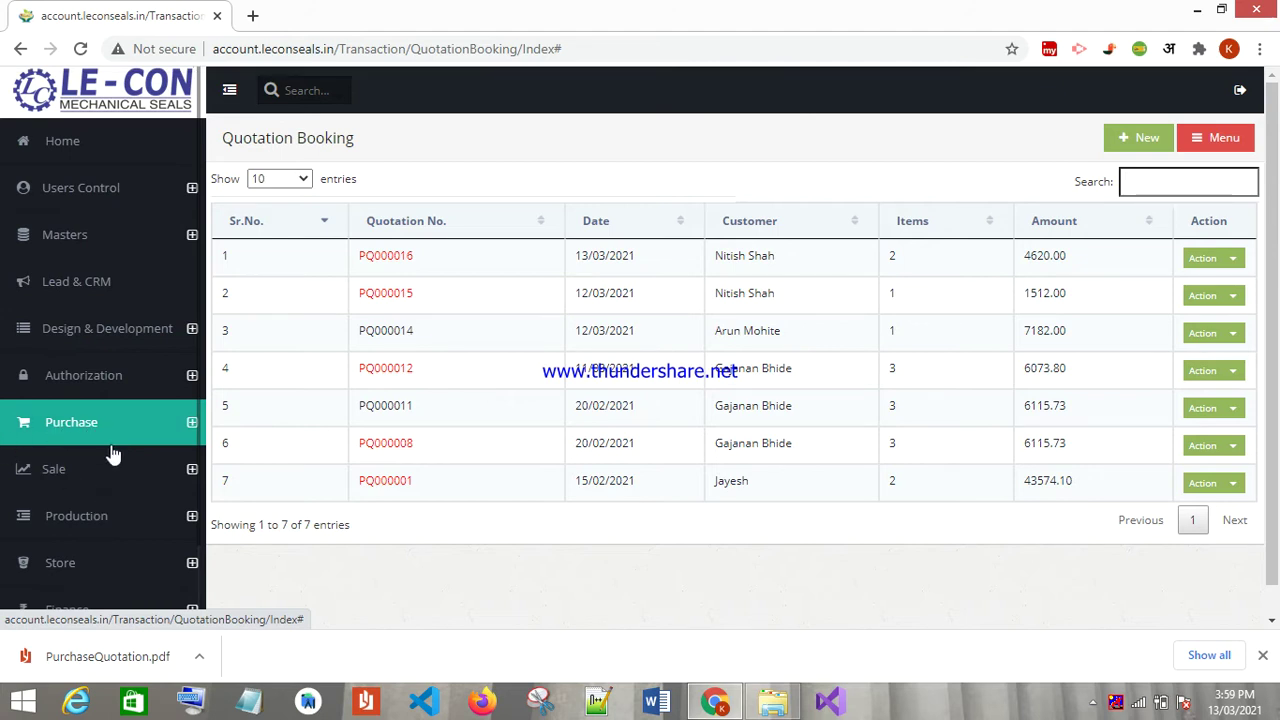
- Open the list of purchase quotations pending approval
click(65, 425)
click(65, 425)
click(65, 425)
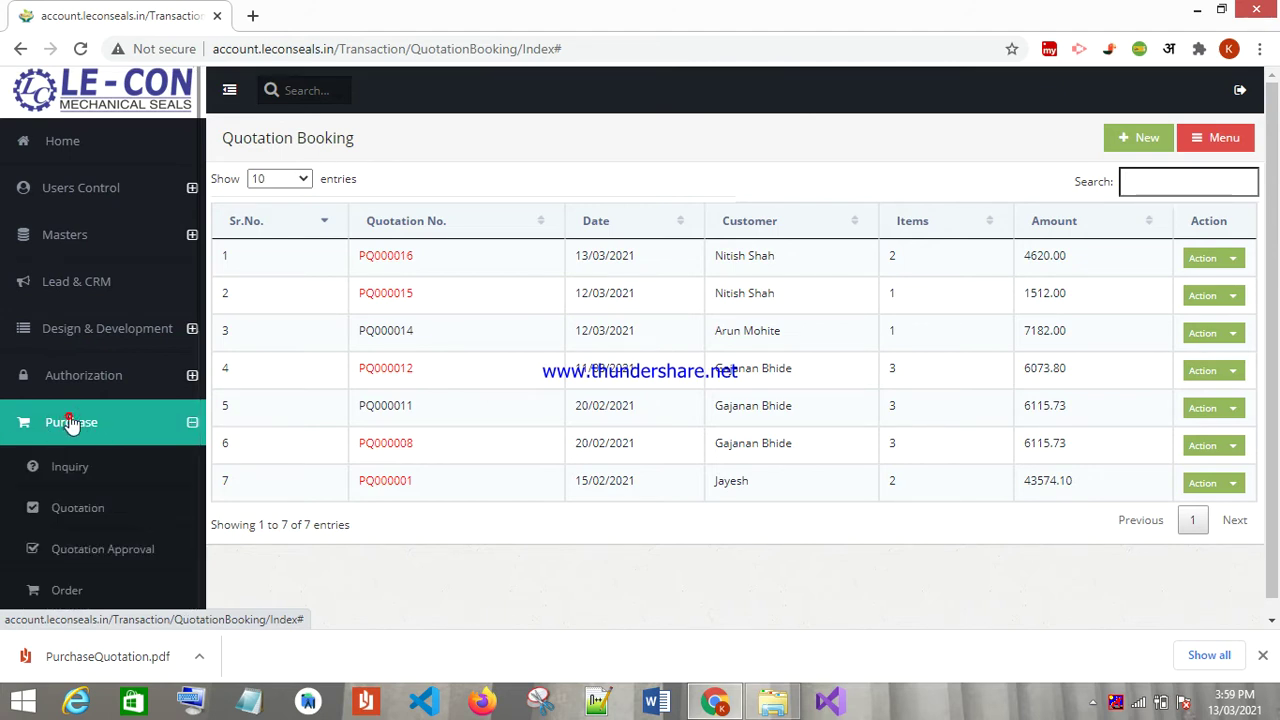
scroll(73, 425, down, 4)
scroll(71, 329, up, 4)
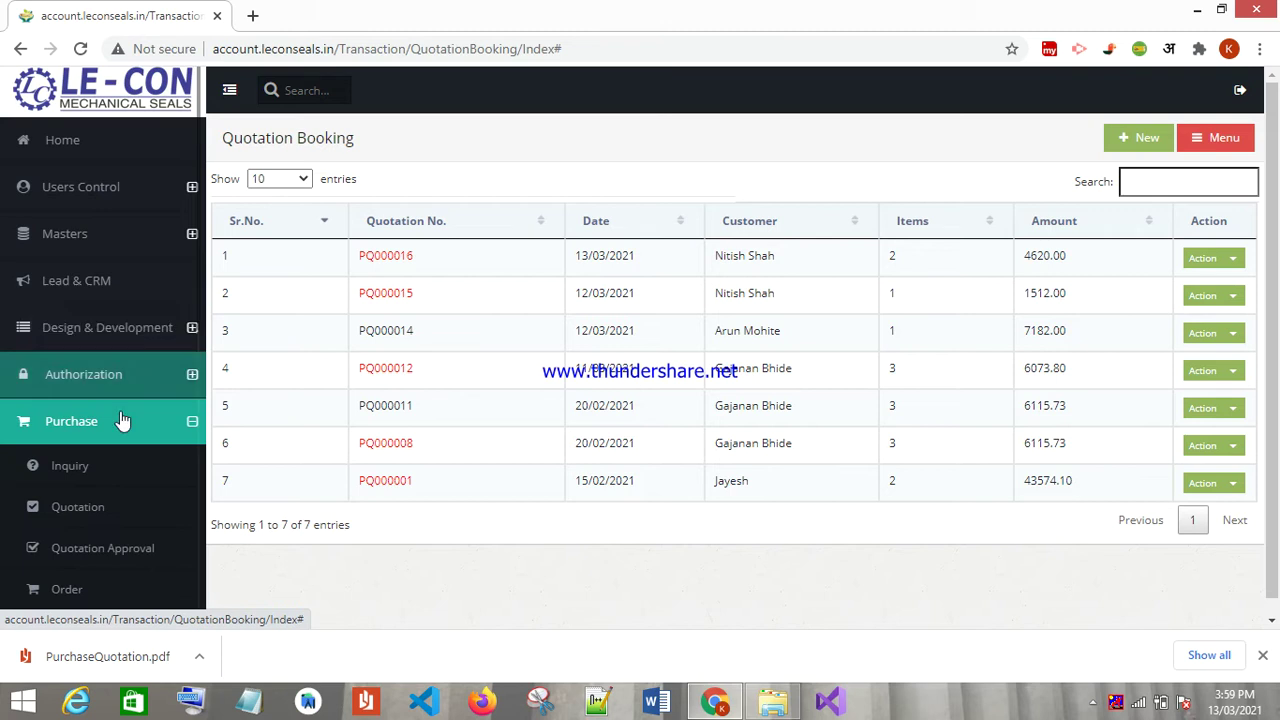
click(92, 556)
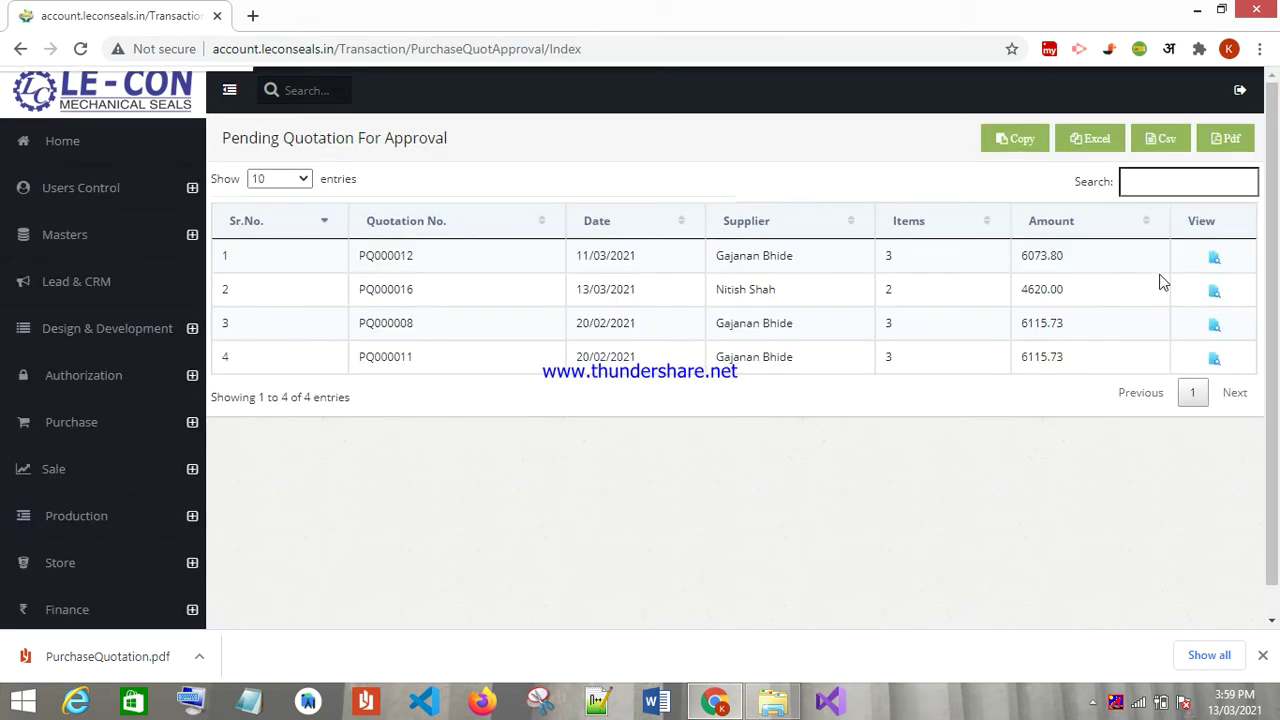
- Approve the Thermosiphon & Cyclone Separator and Cartridge Seal items of the first pending quotation, cancel its Conical Single Spring Seal, and update it
click(1215, 258)
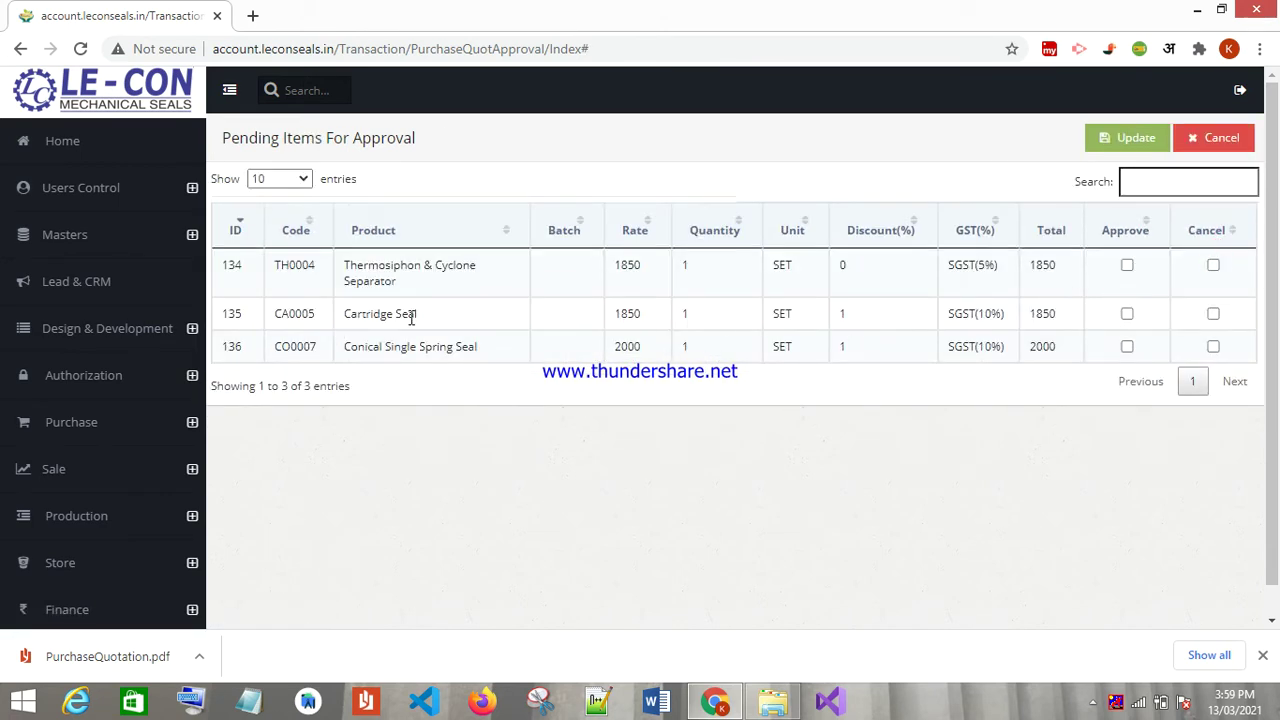
click(1127, 265)
click(1126, 313)
click(1126, 313)
click(1213, 346)
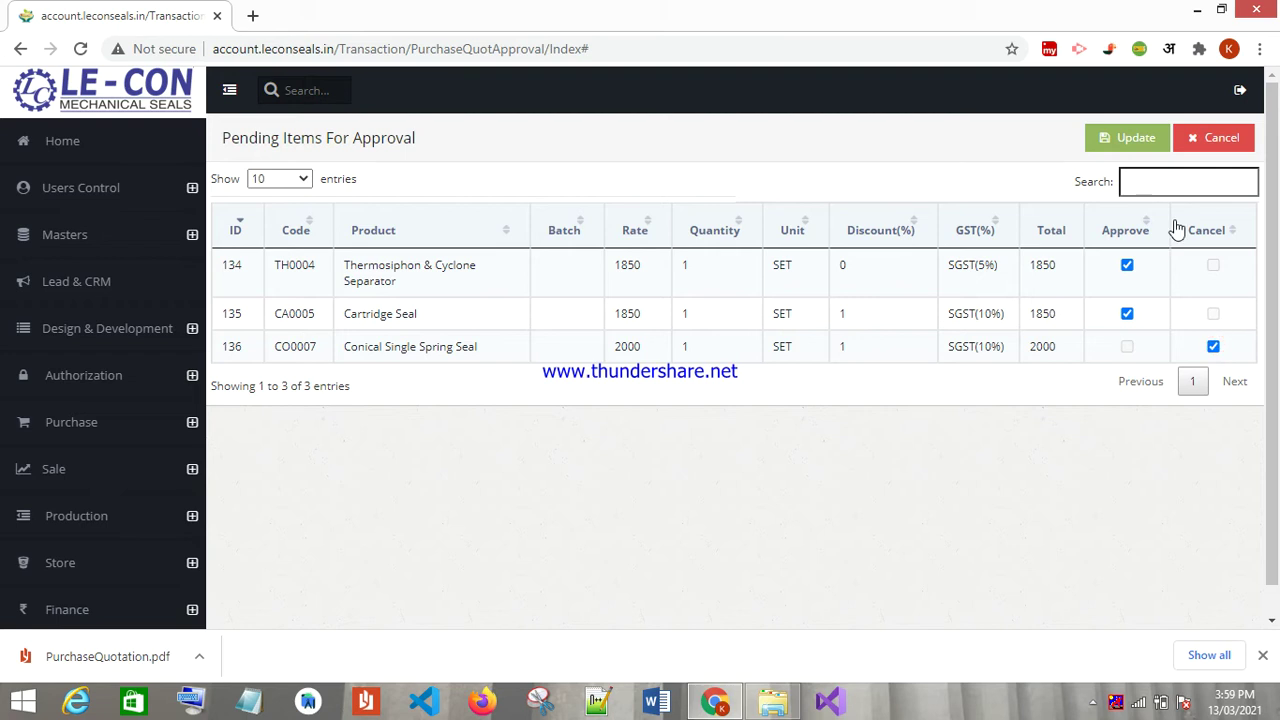
click(1137, 137)
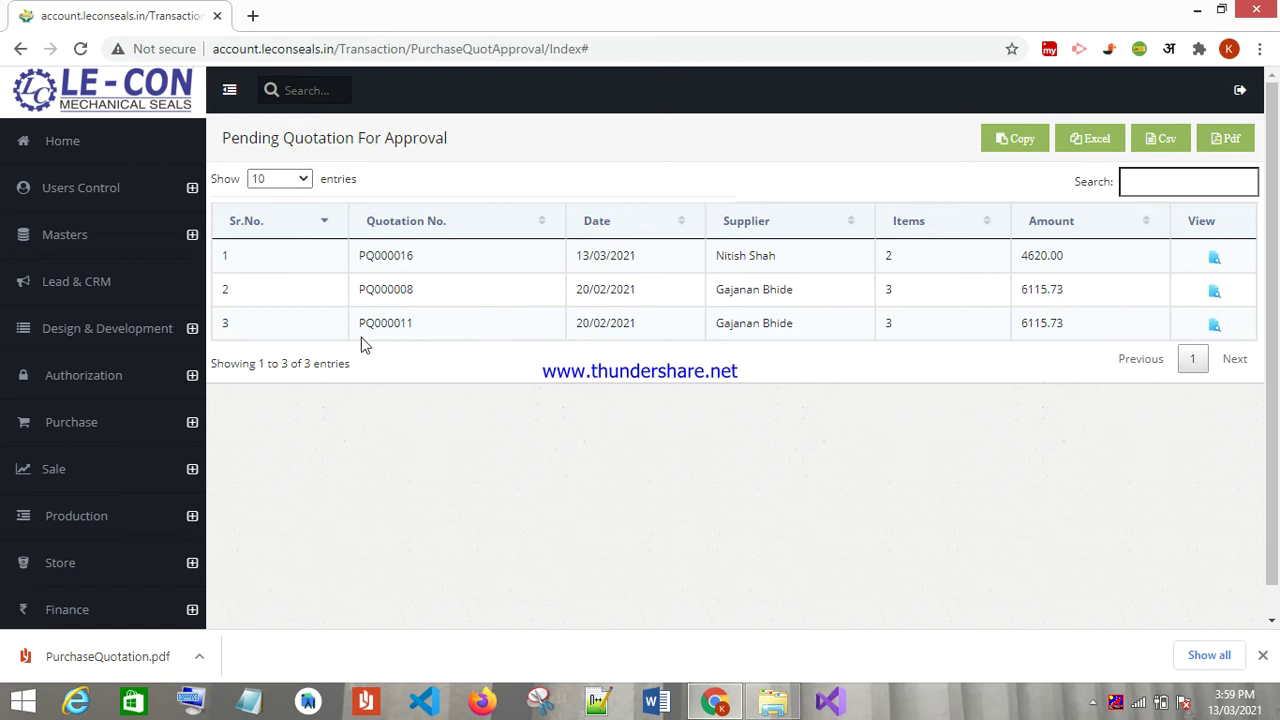
- Open the purchase orders and start a new order for the second supplier in the supplier list
click(86, 427)
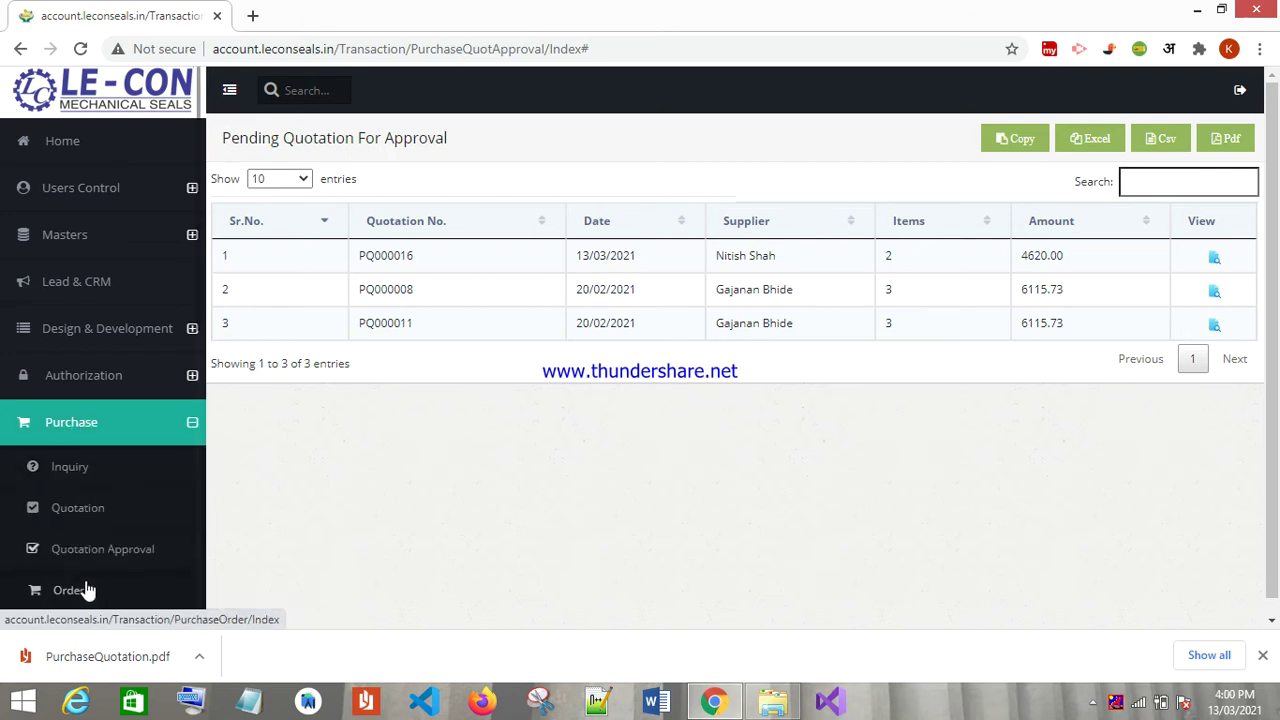
click(86, 588)
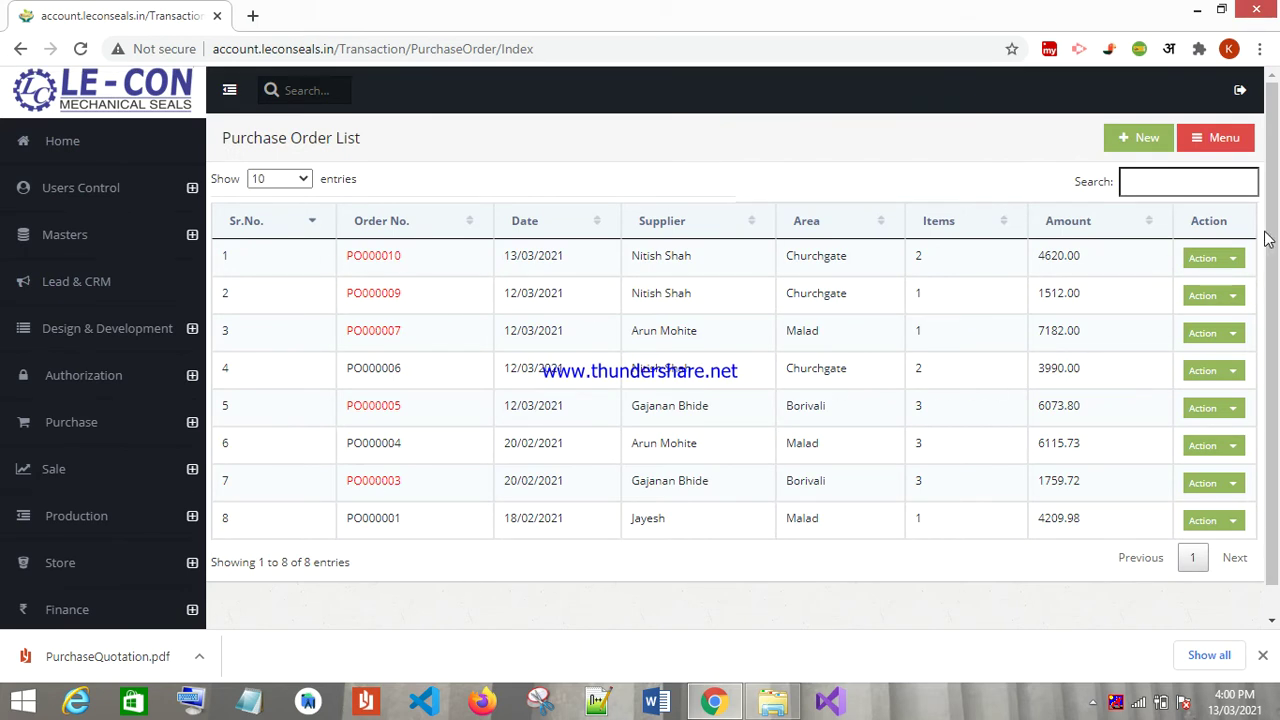
click(1142, 146)
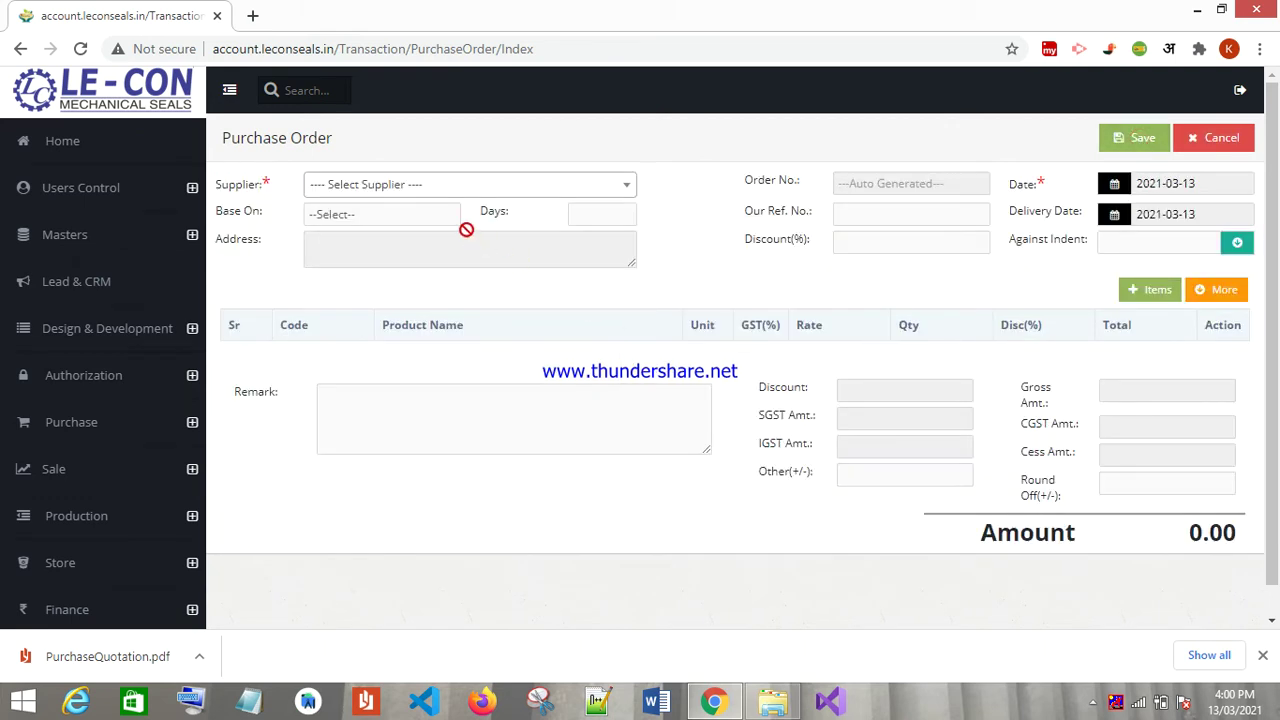
click(470, 189)
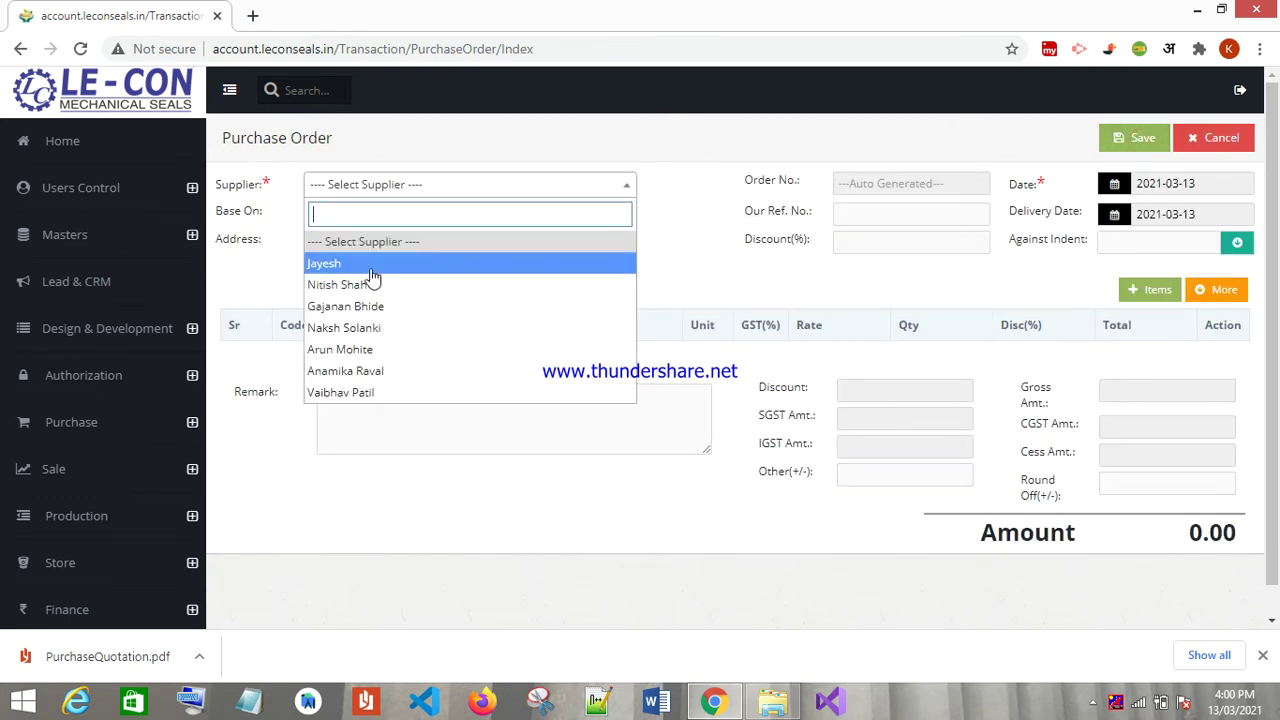
click(631, 284)
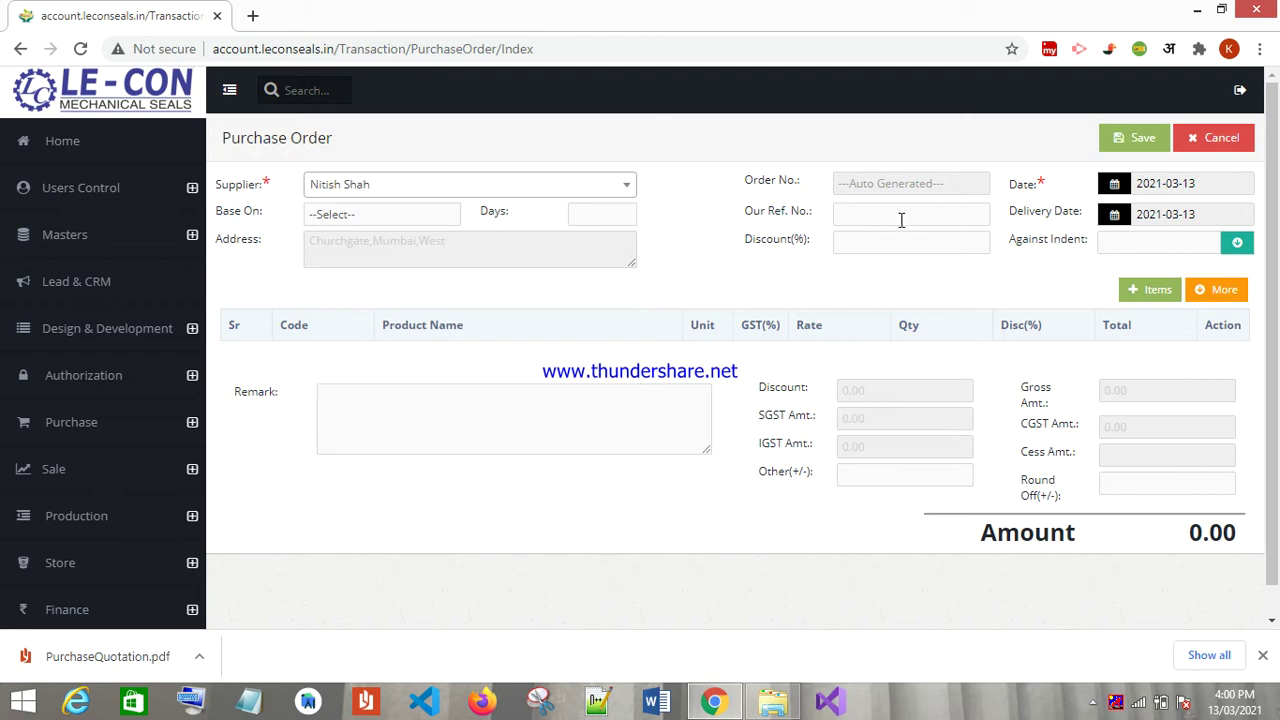
- Examine the Base On options and the purchase indent list for the new order without choosing any
click(398, 222)
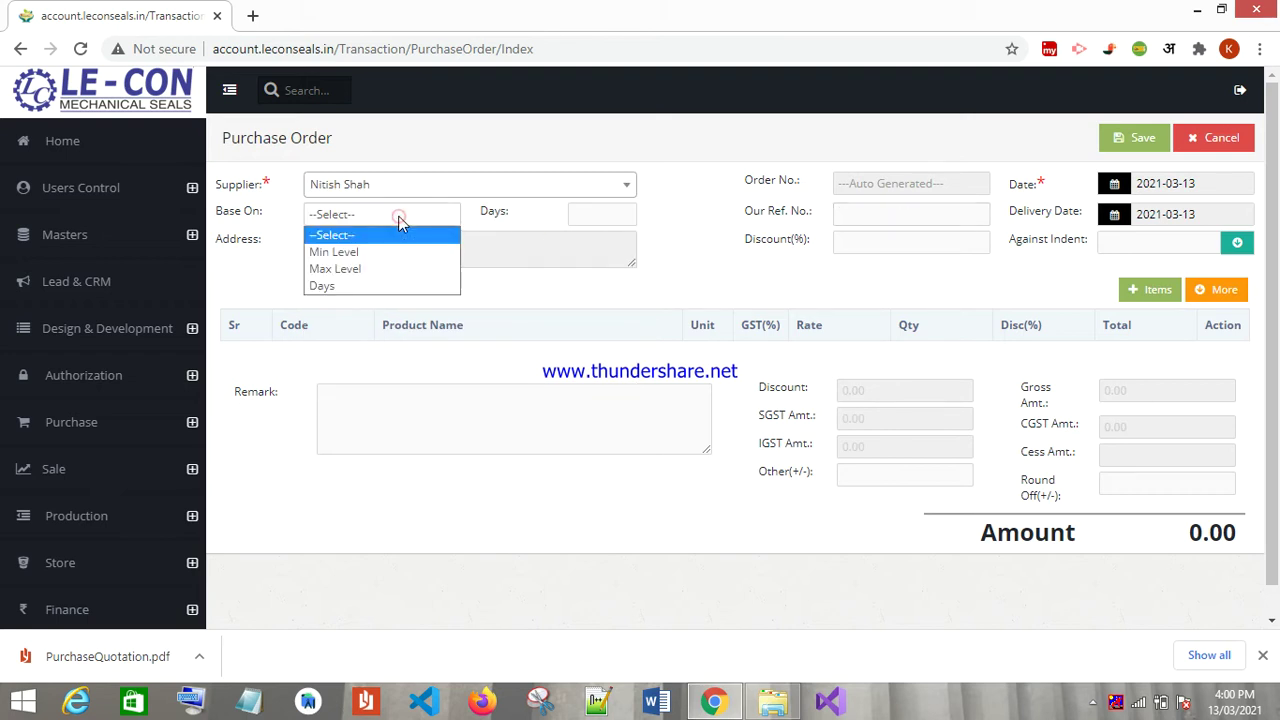
click(489, 288)
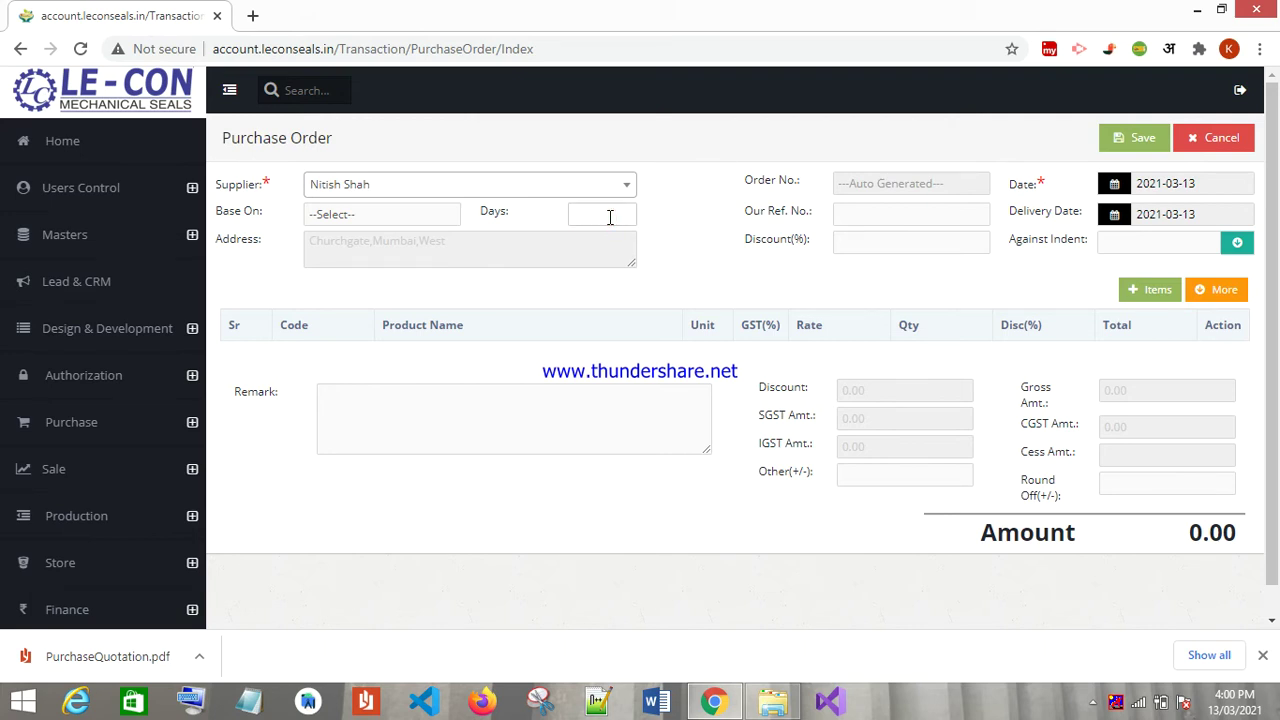
click(895, 247)
click(1238, 247)
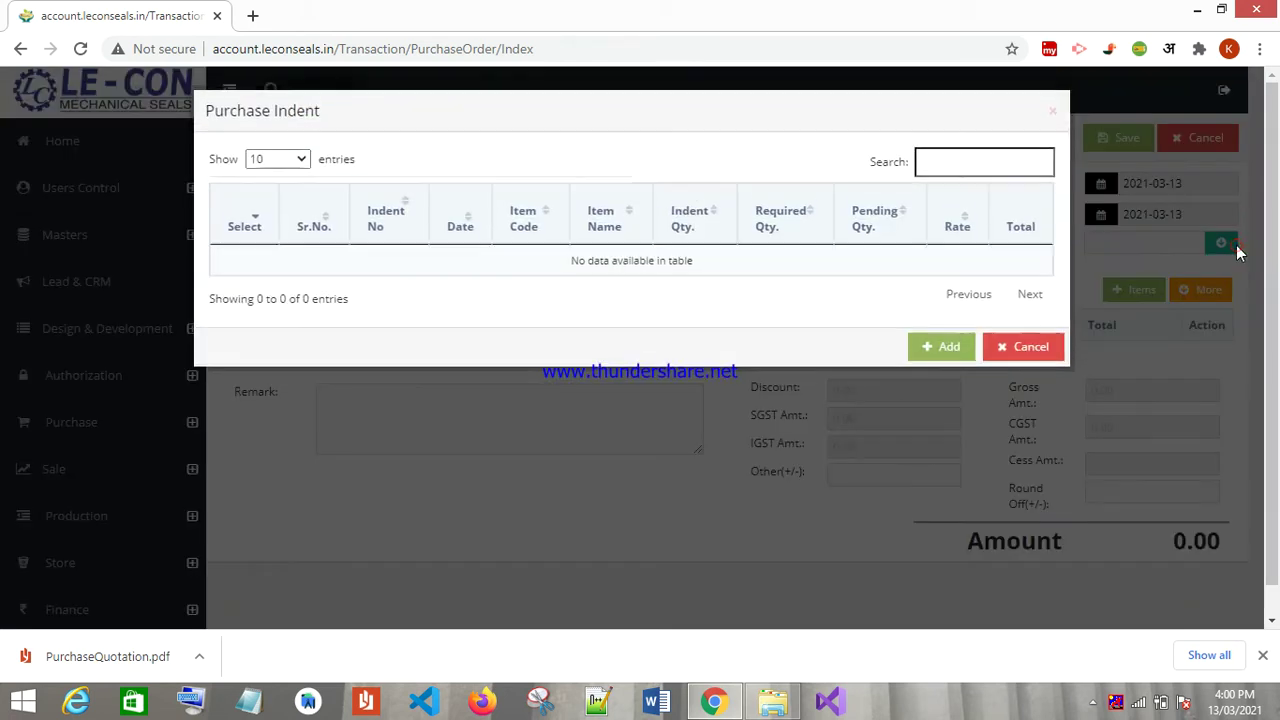
click(1053, 111)
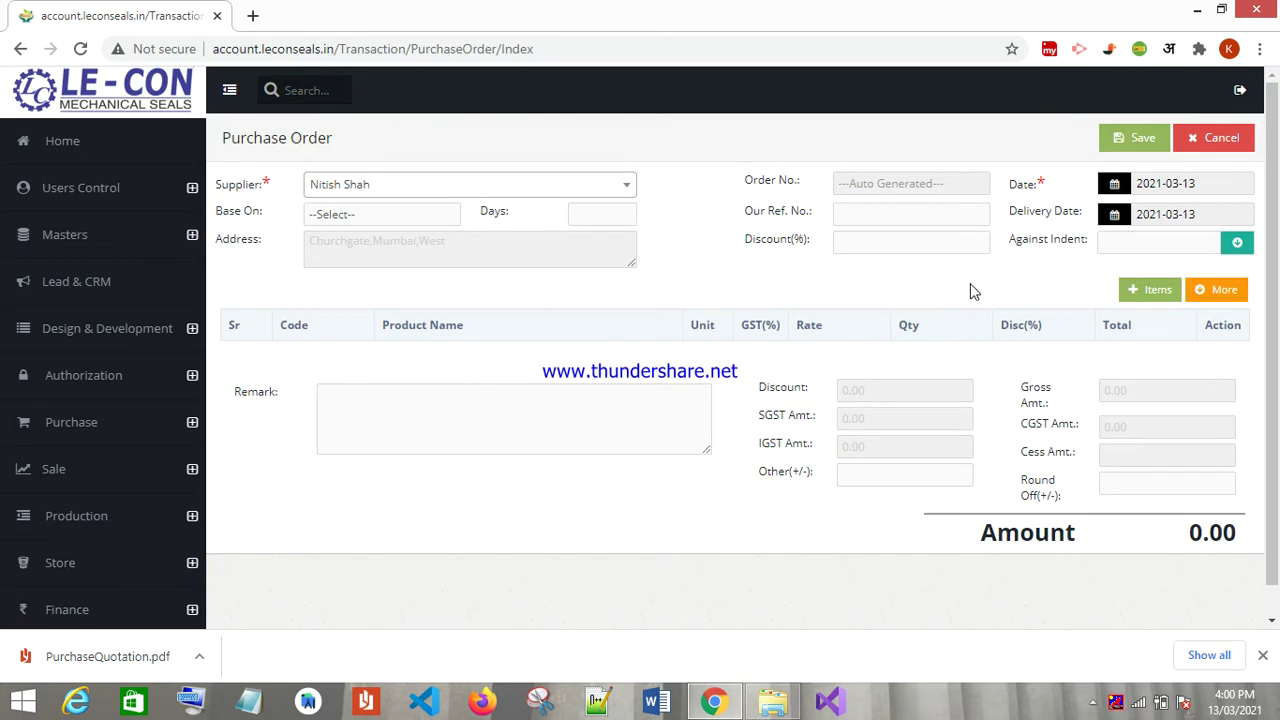
- Add the Multi Spring Seal item to the new purchase order and save the order
click(1155, 292)
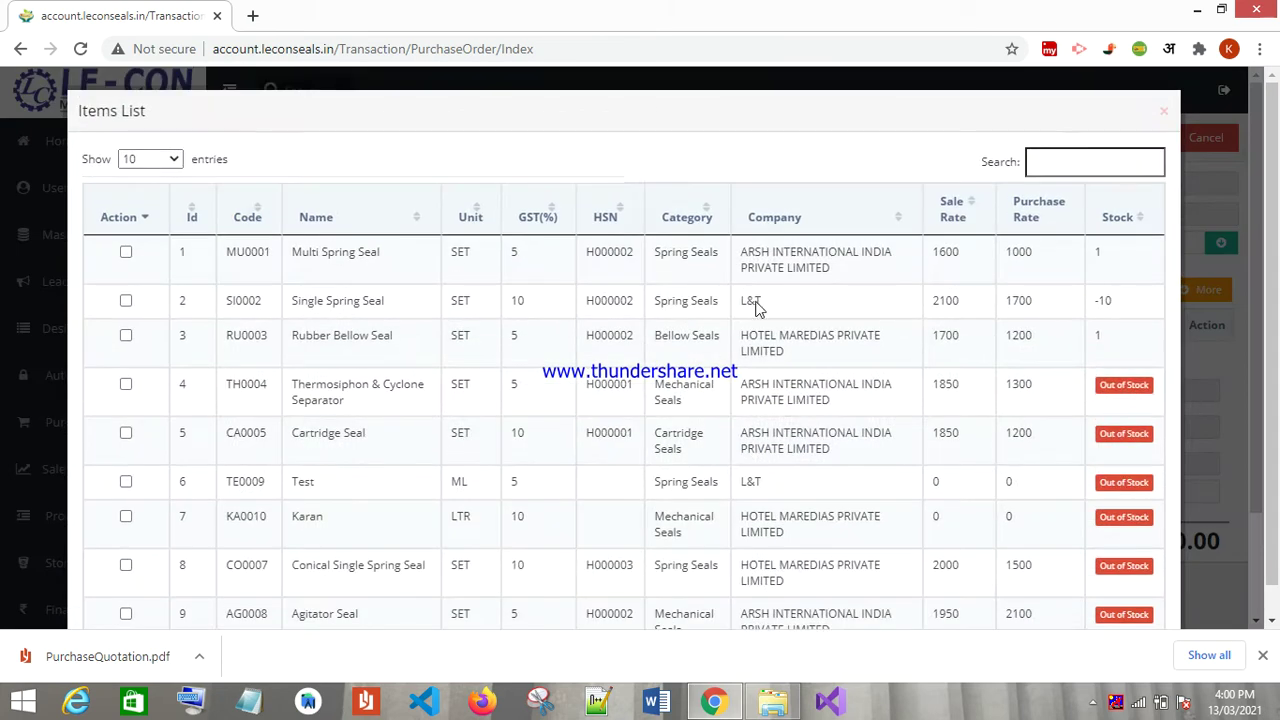
click(126, 252)
scroll(551, 437, down, 2)
click(1035, 588)
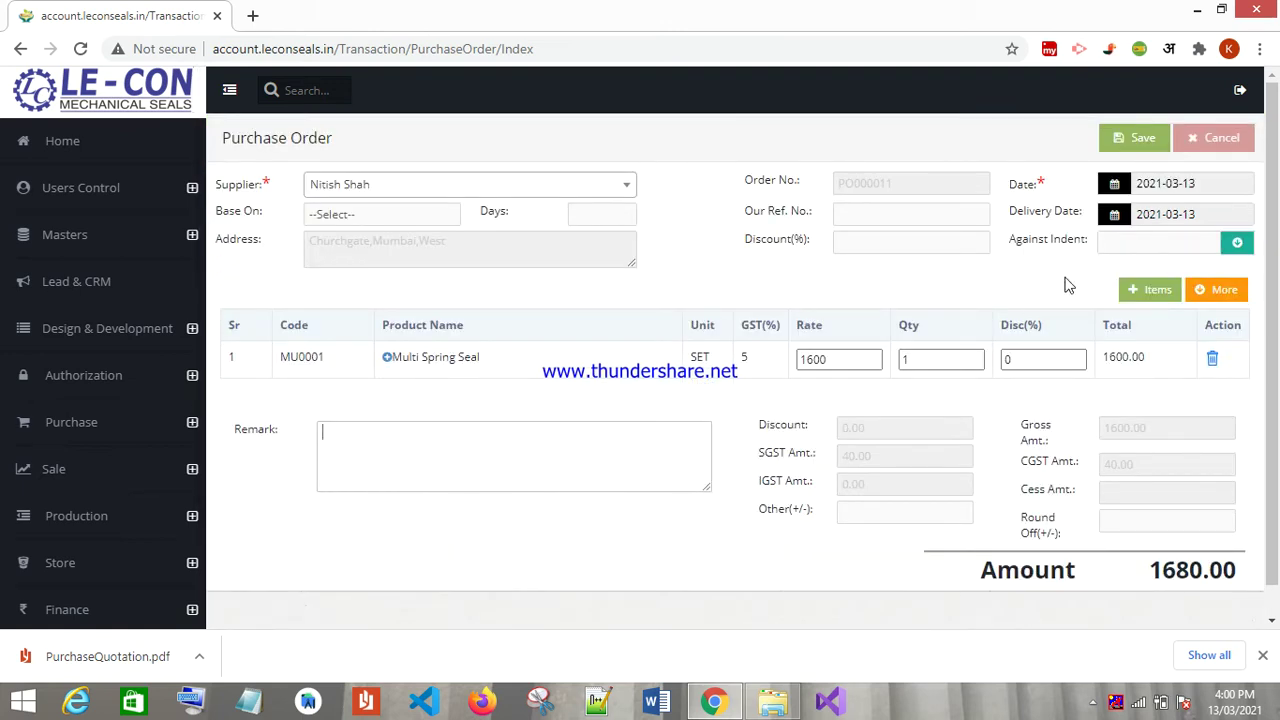
click(1132, 142)
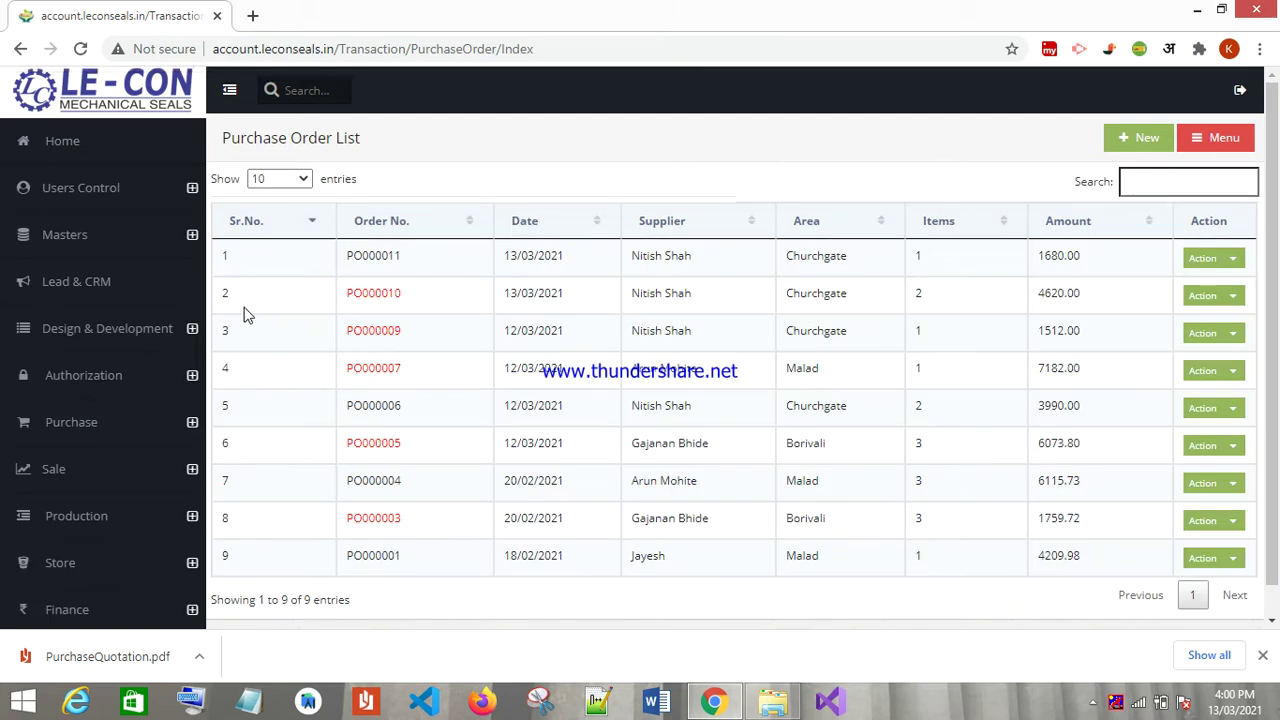
- Edit the second purchase order in the list, basing it on Days with the number of days set to 5
click(1233, 296)
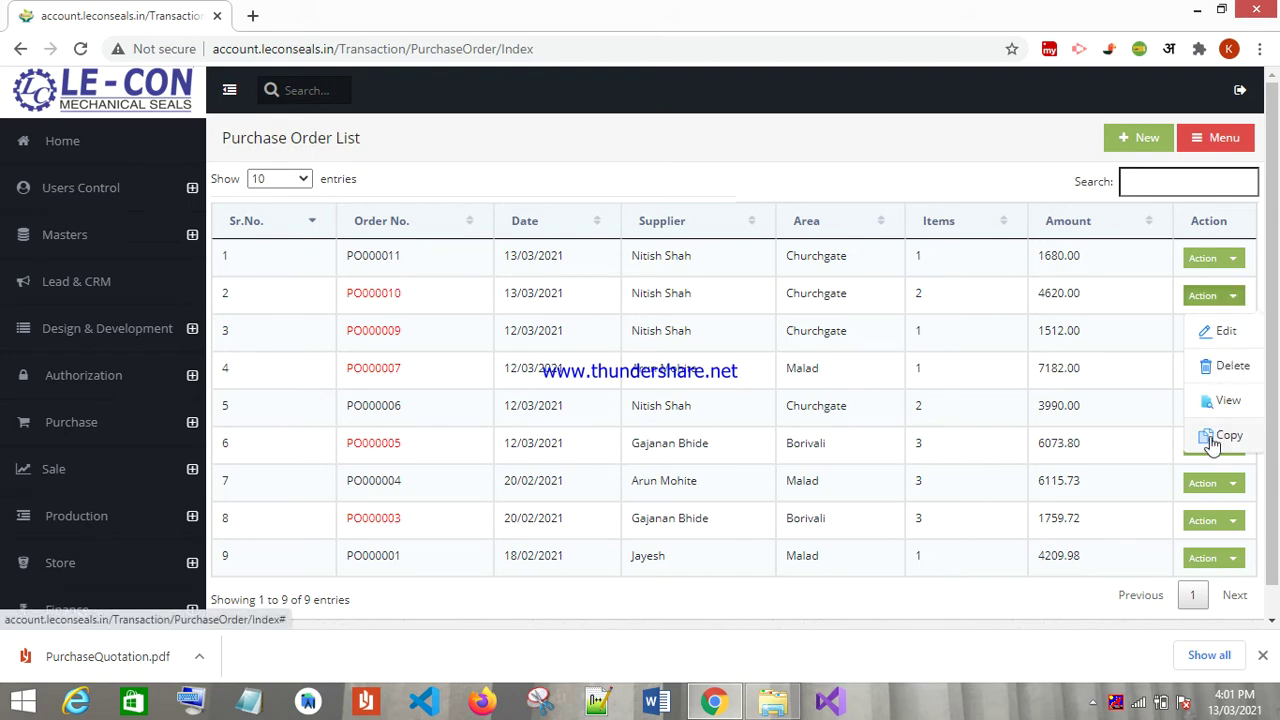
click(1227, 334)
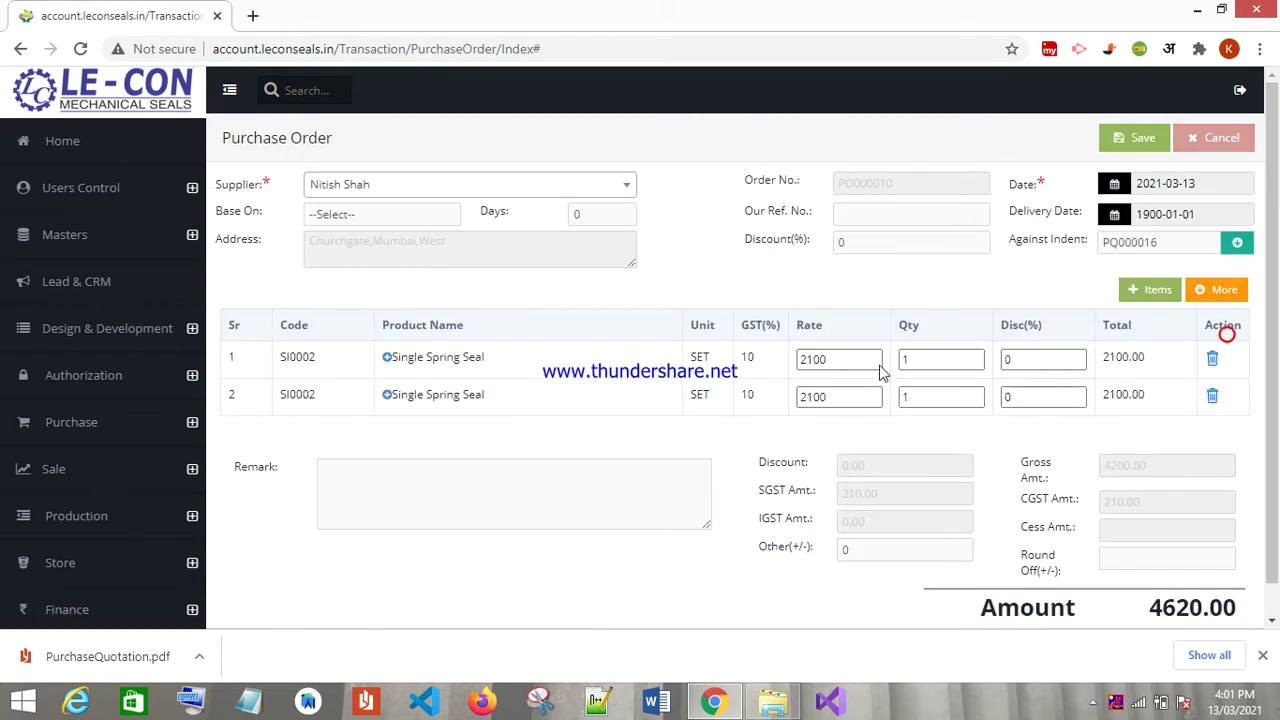
click(365, 218)
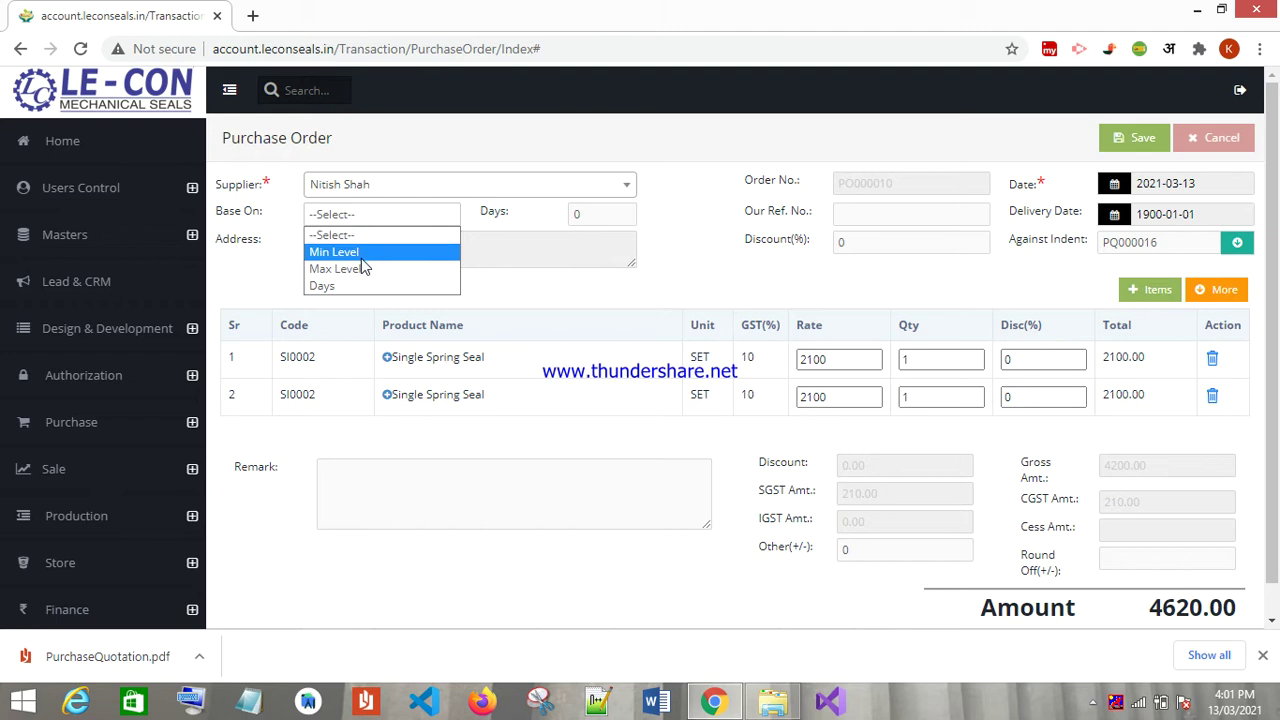
click(347, 287)
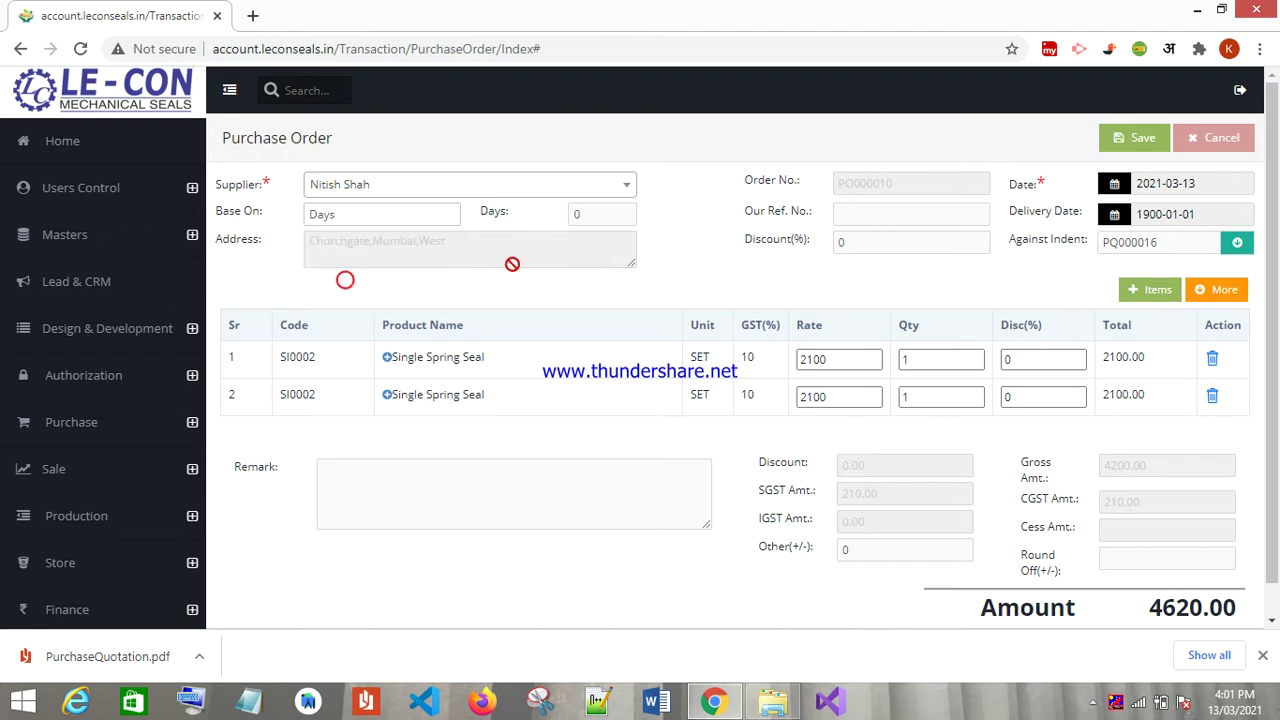
double_click(603, 215)
- Set the purchase order's overall discount to 15% and save the order
double_click(846, 242)
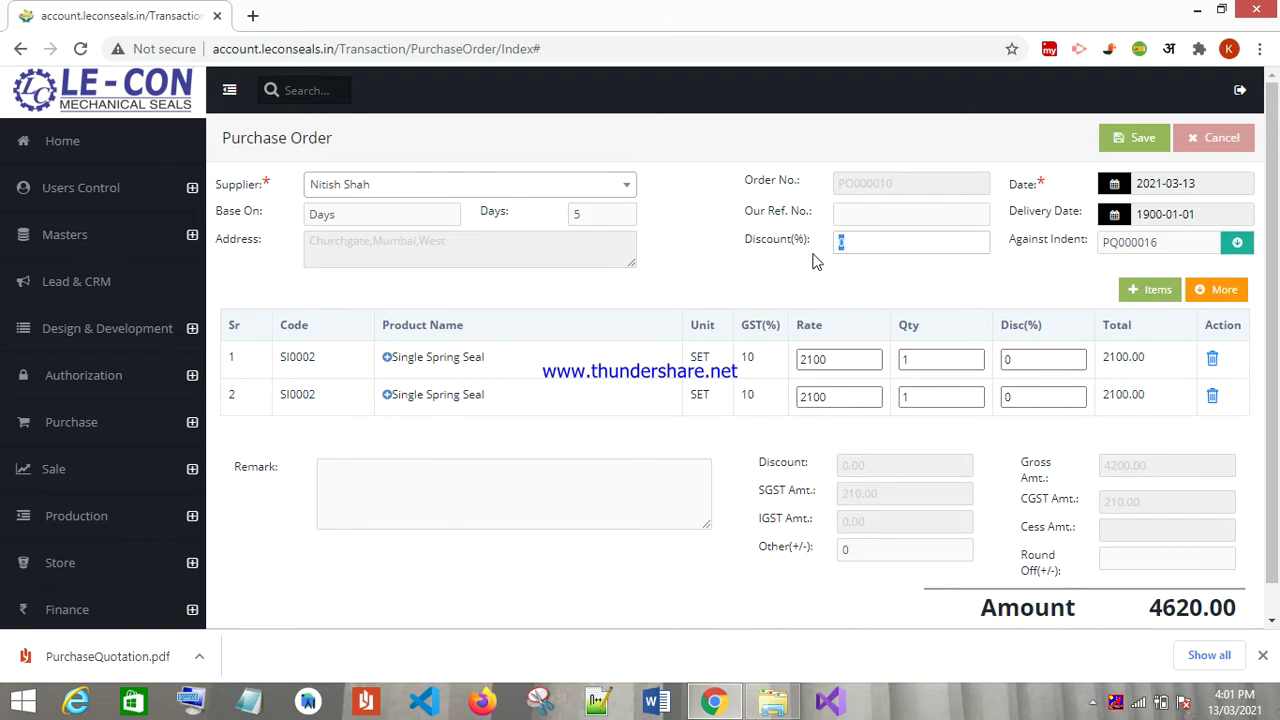
text(15)
double_click(1172, 242)
click(1082, 257)
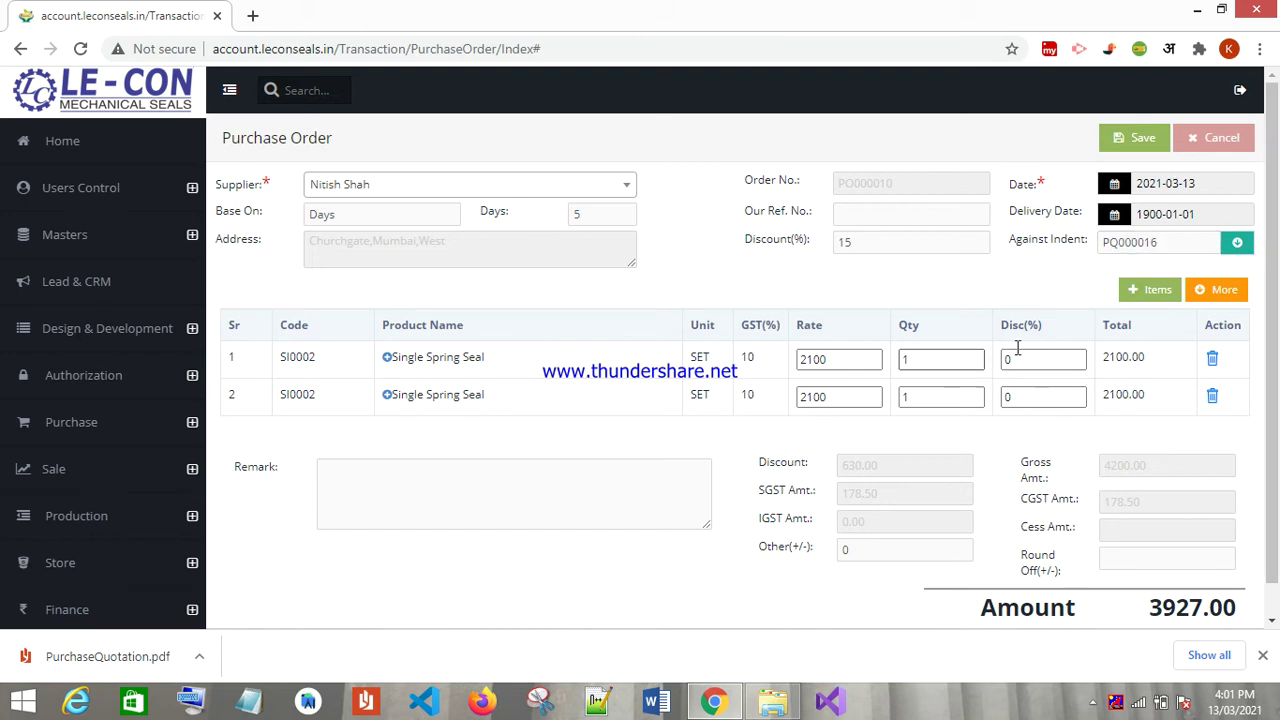
click(1110, 137)
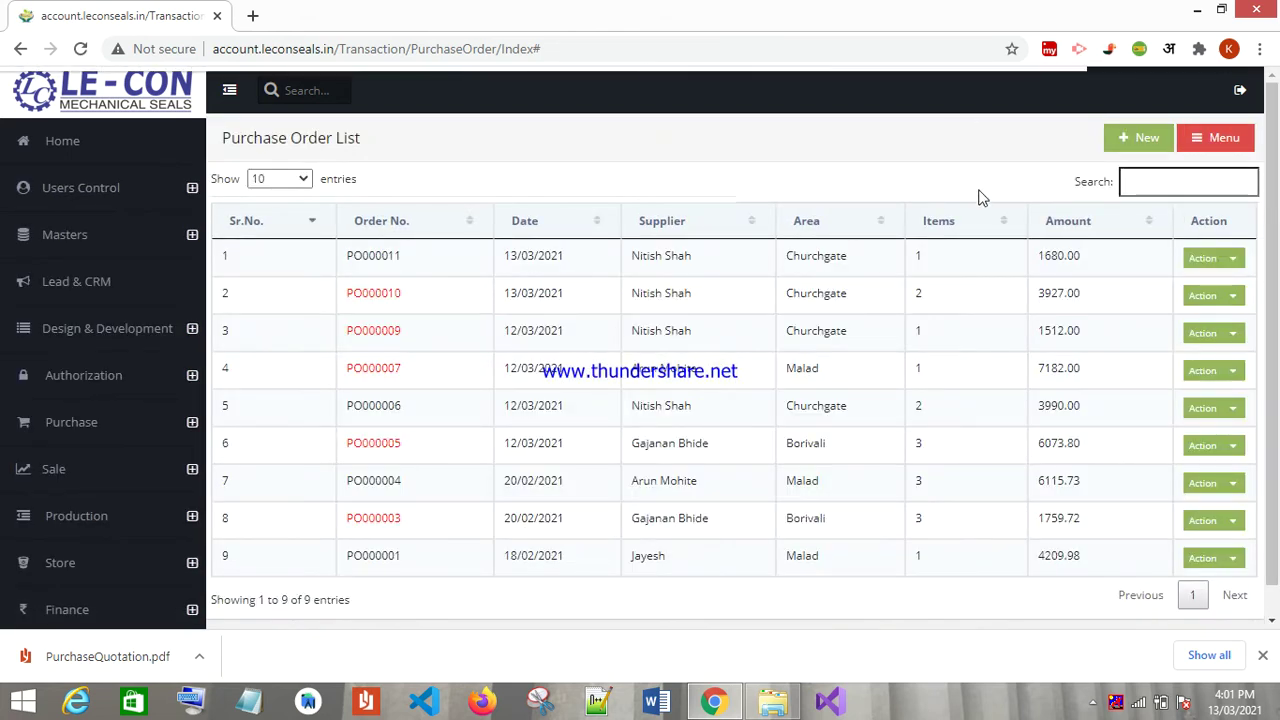
- Delete the fifth purchase order in the list and confirm the deletion
click(1227, 408)
click(1212, 482)
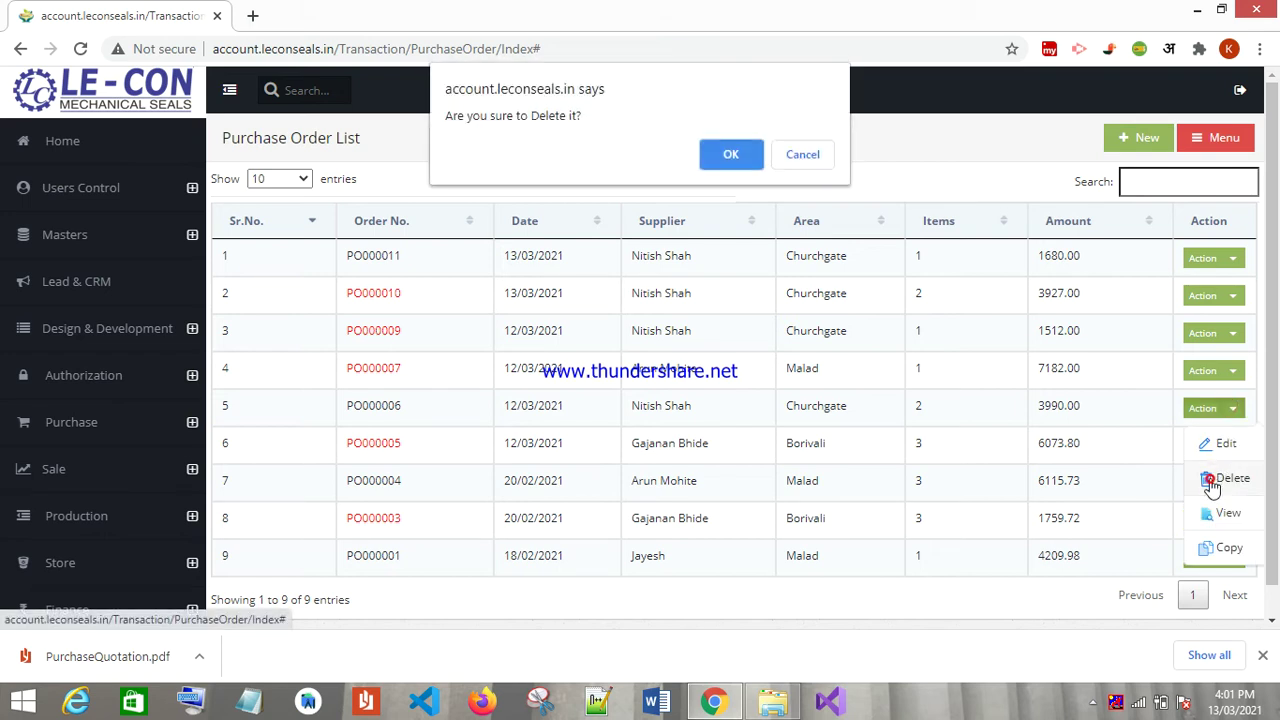
click(729, 158)
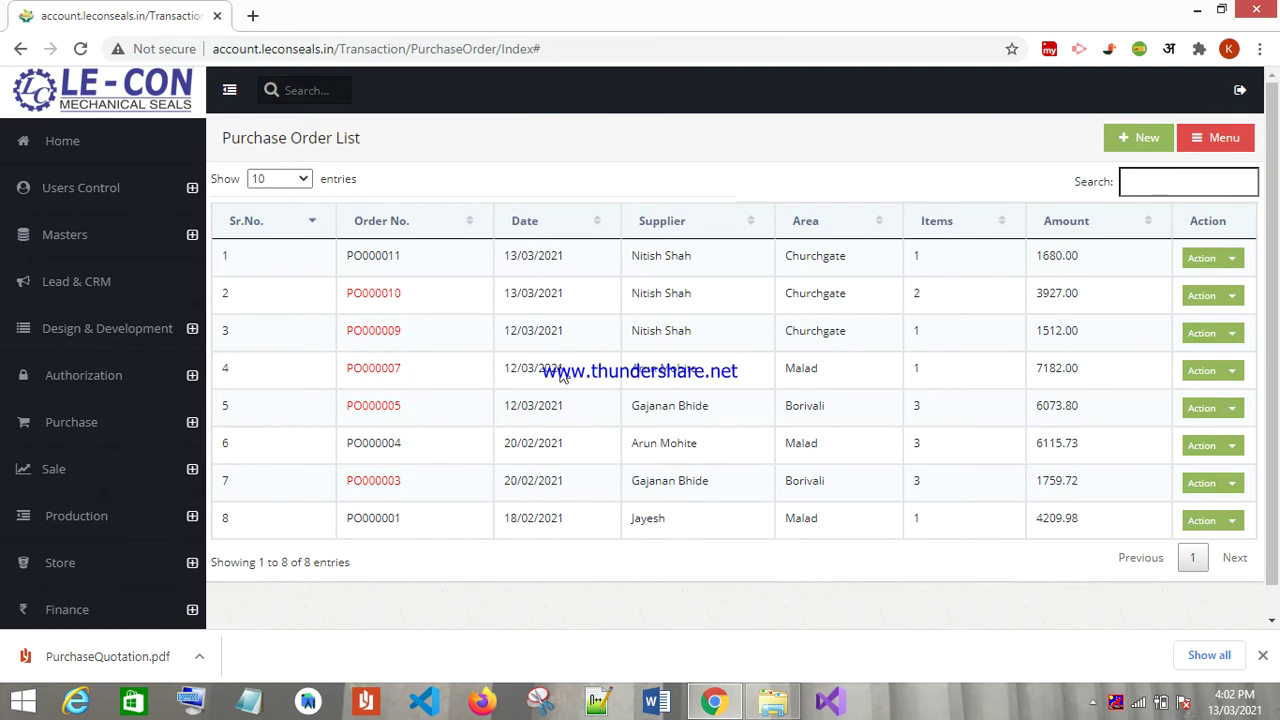
- Open Order Follow up, examine the newest order's follow-up form including its Shipped fields, and close it without saving
click(88, 430)
scroll(110, 440, down, 4)
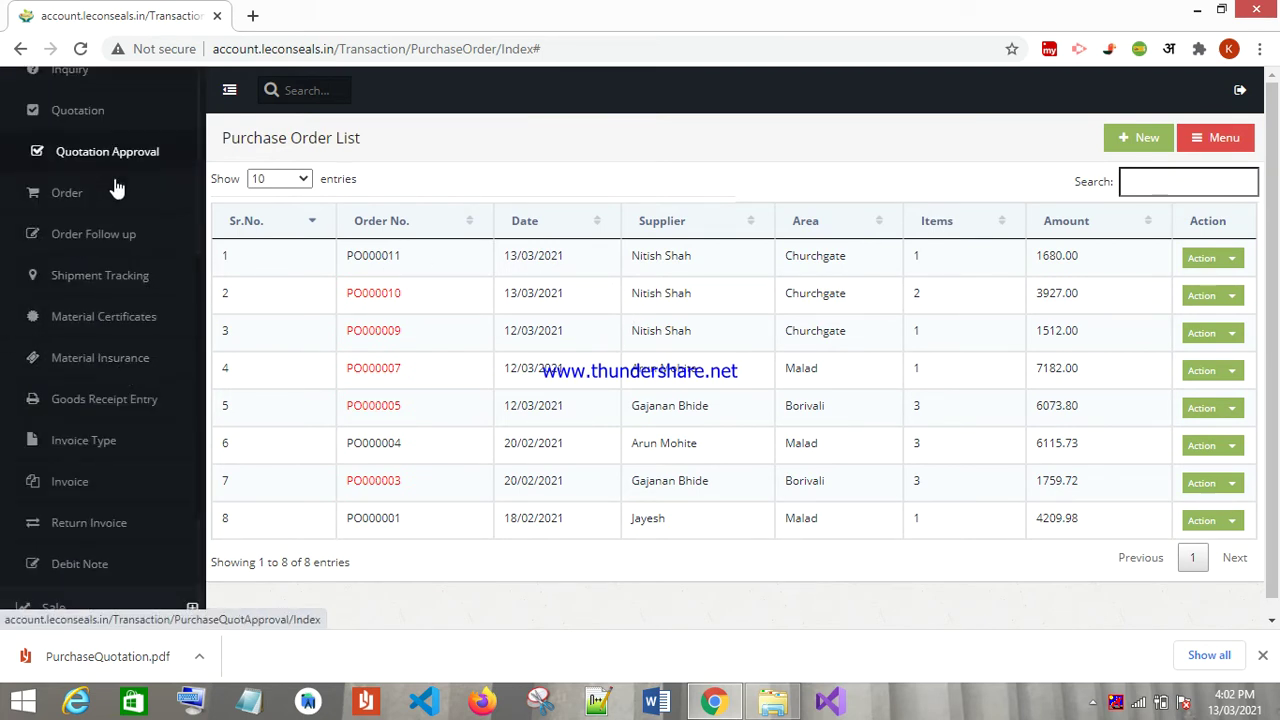
click(99, 240)
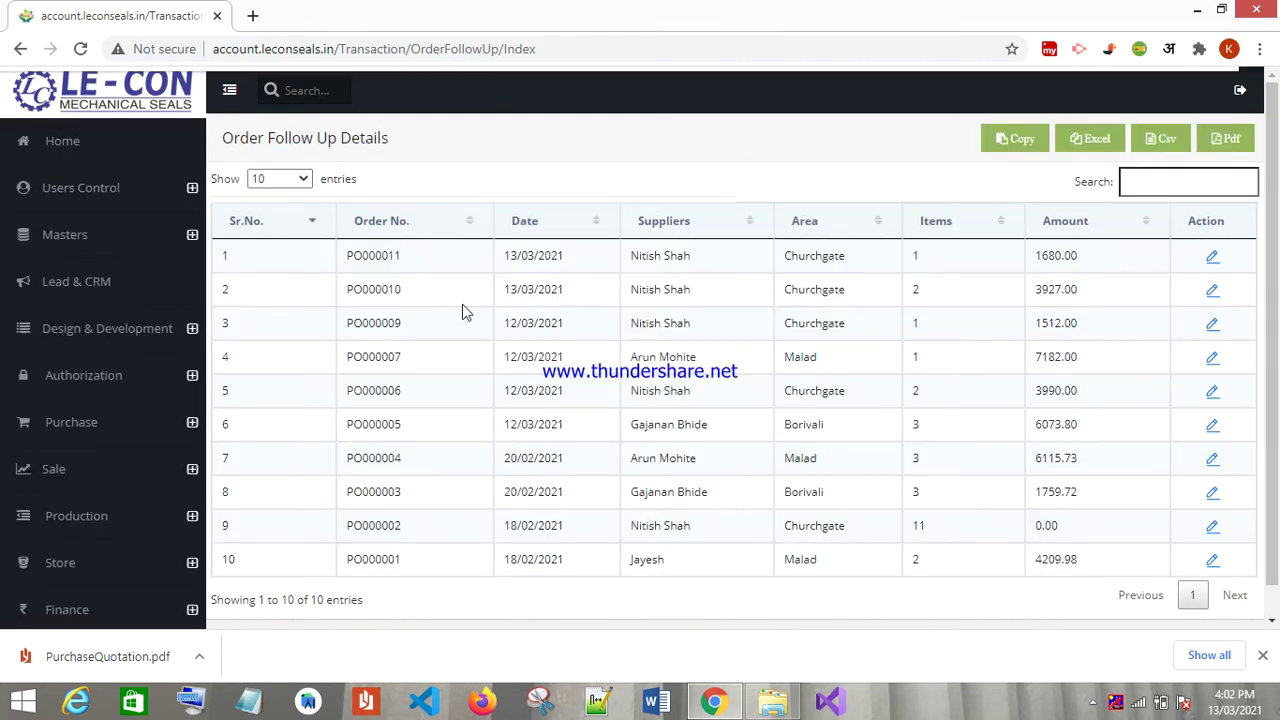
click(1212, 258)
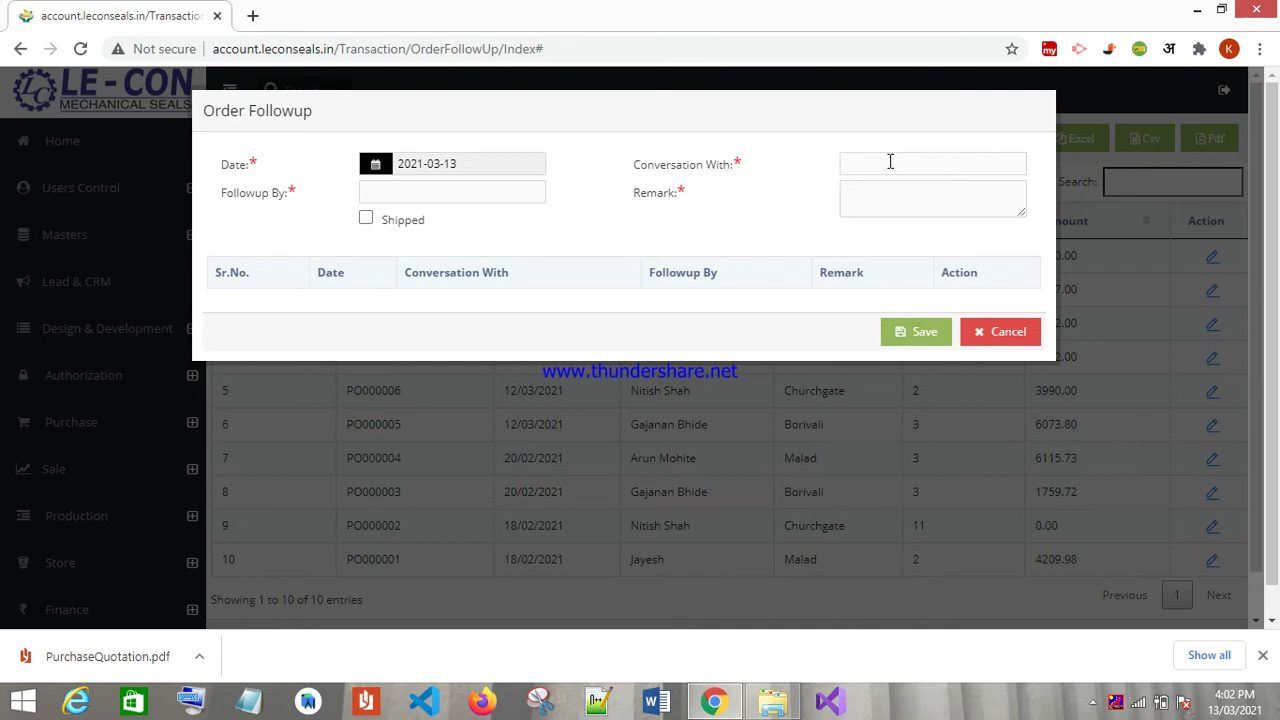
click(446, 189)
click(366, 221)
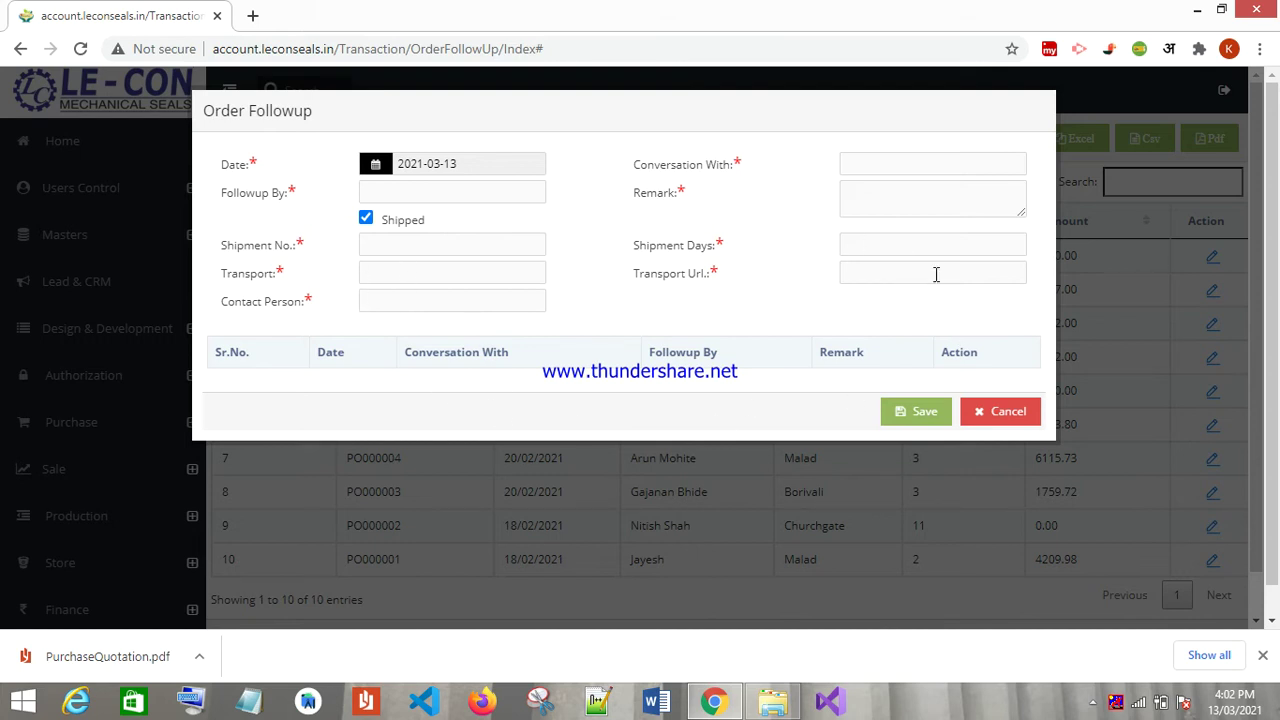
click(1004, 408)
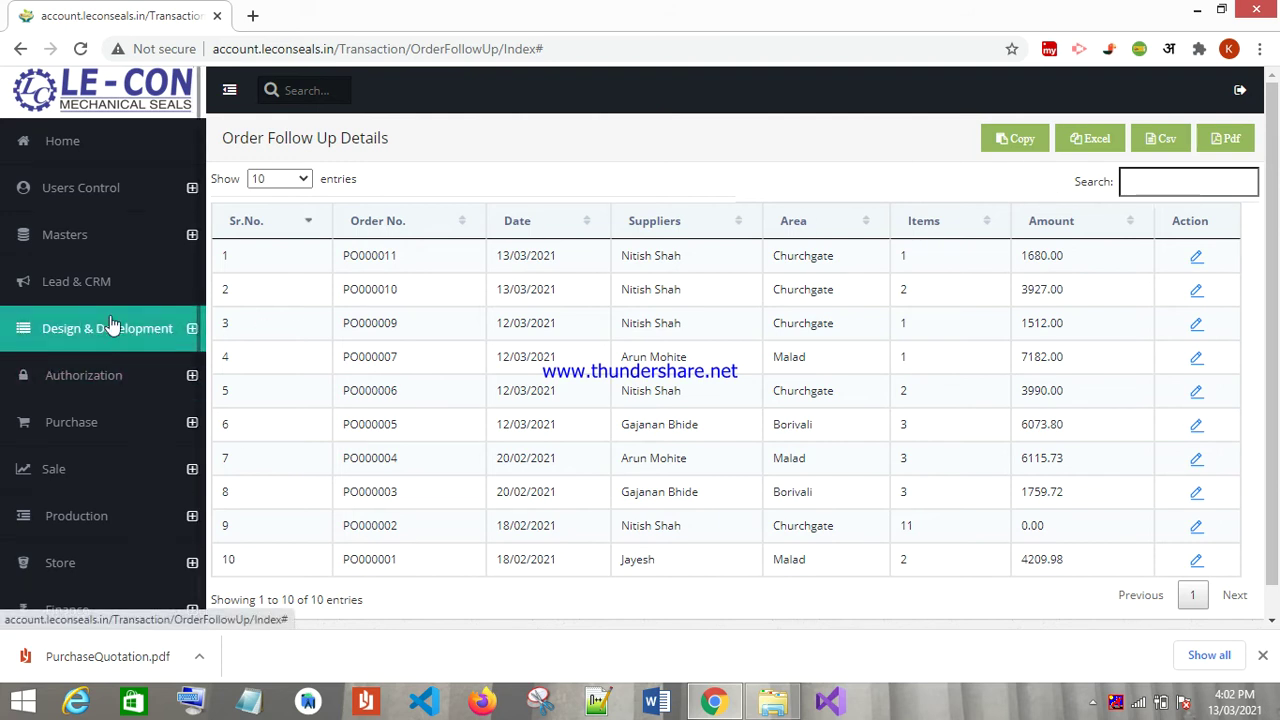
- Open the Shipment Tracking page of the purchase module
click(60, 421)
scroll(65, 405, down, 4)
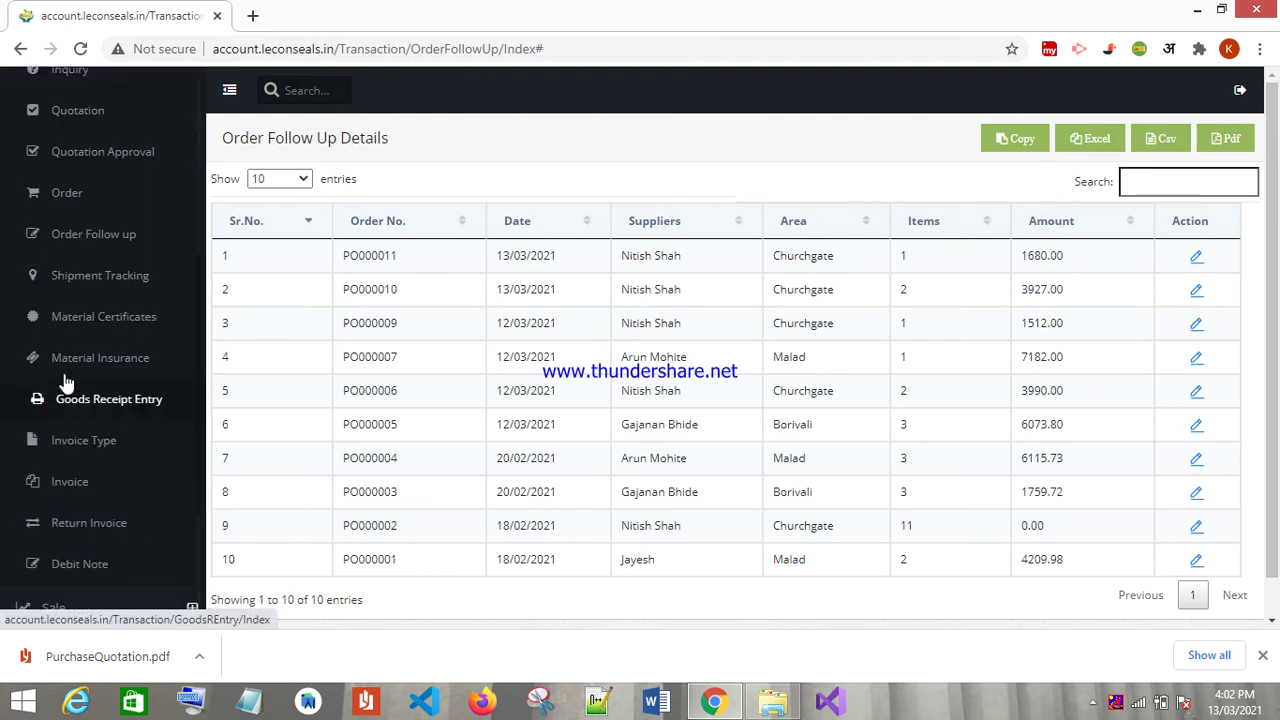
click(90, 284)
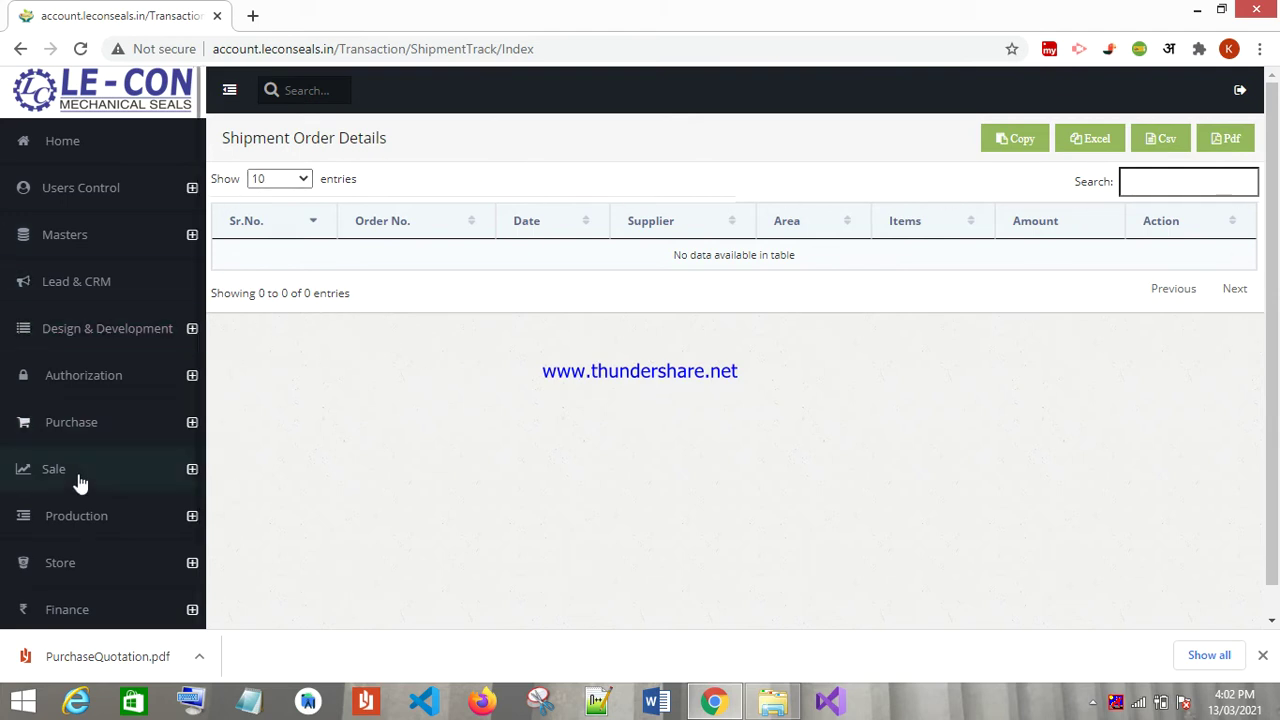
- Open Material Certificates, examine the blank entry form for a new certificate, and return to the list without saving
click(85, 430)
scroll(123, 495, down, 4)
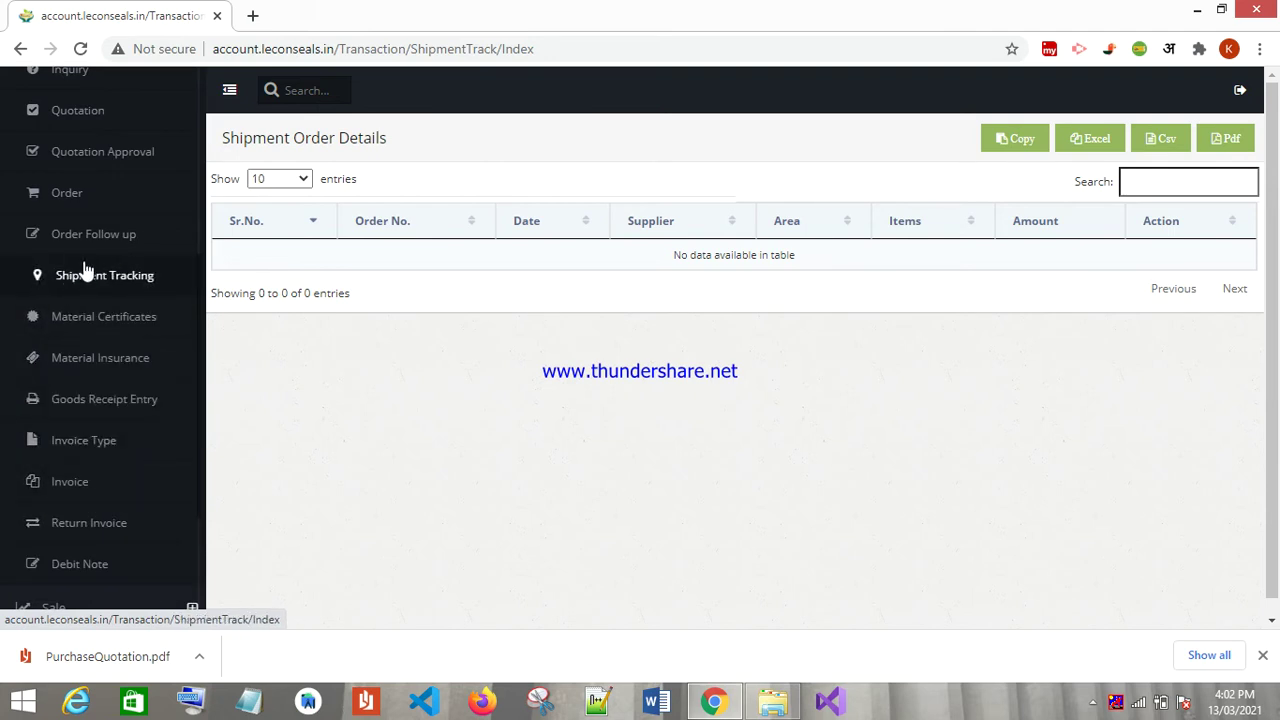
click(83, 322)
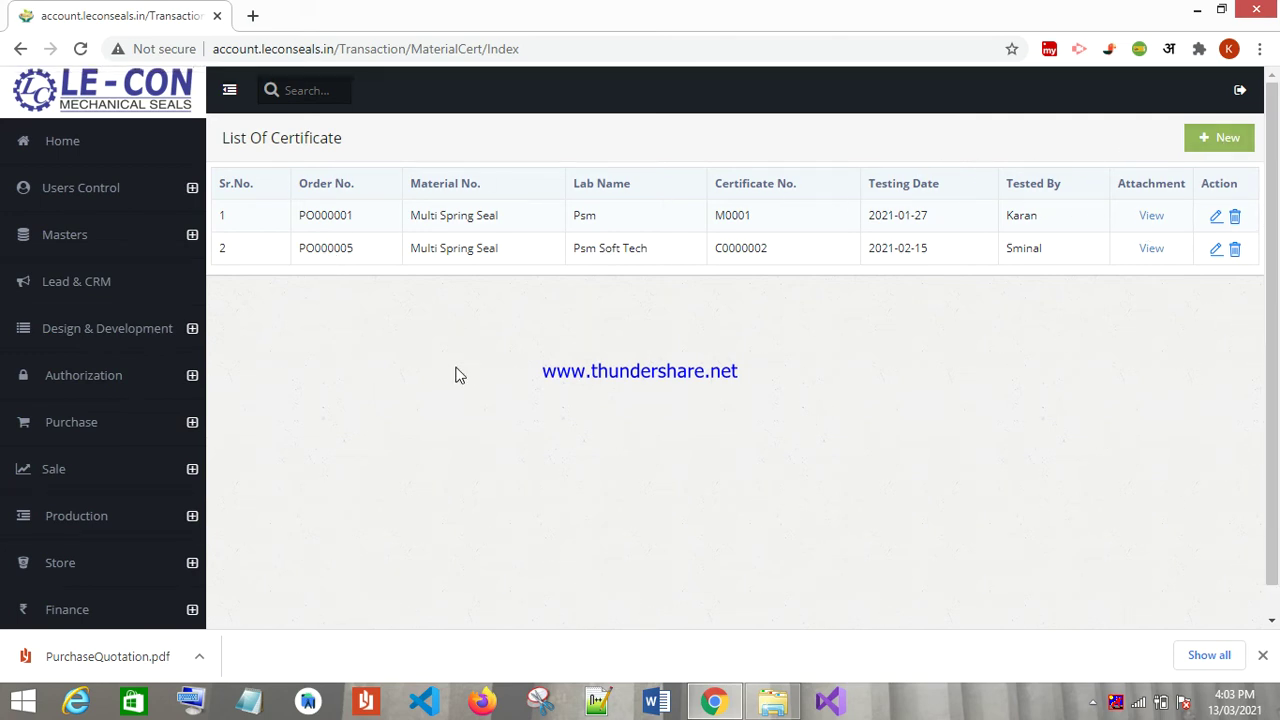
click(1208, 156)
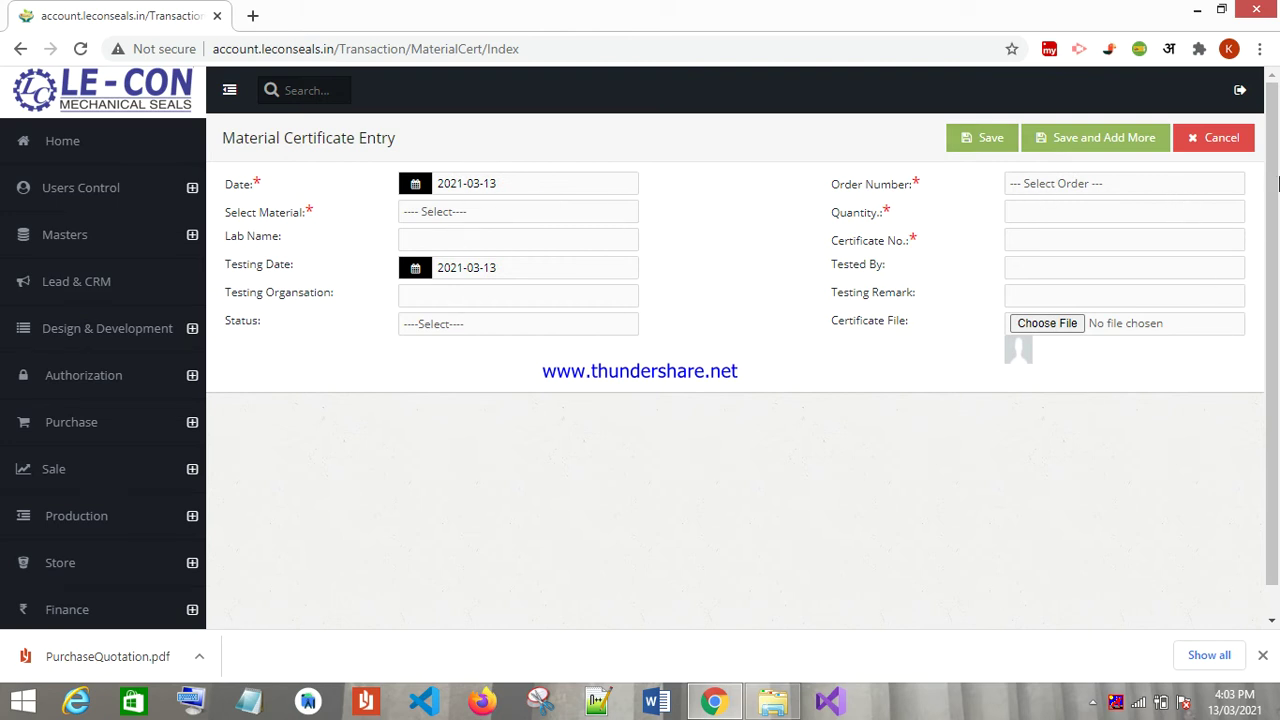
click(1213, 137)
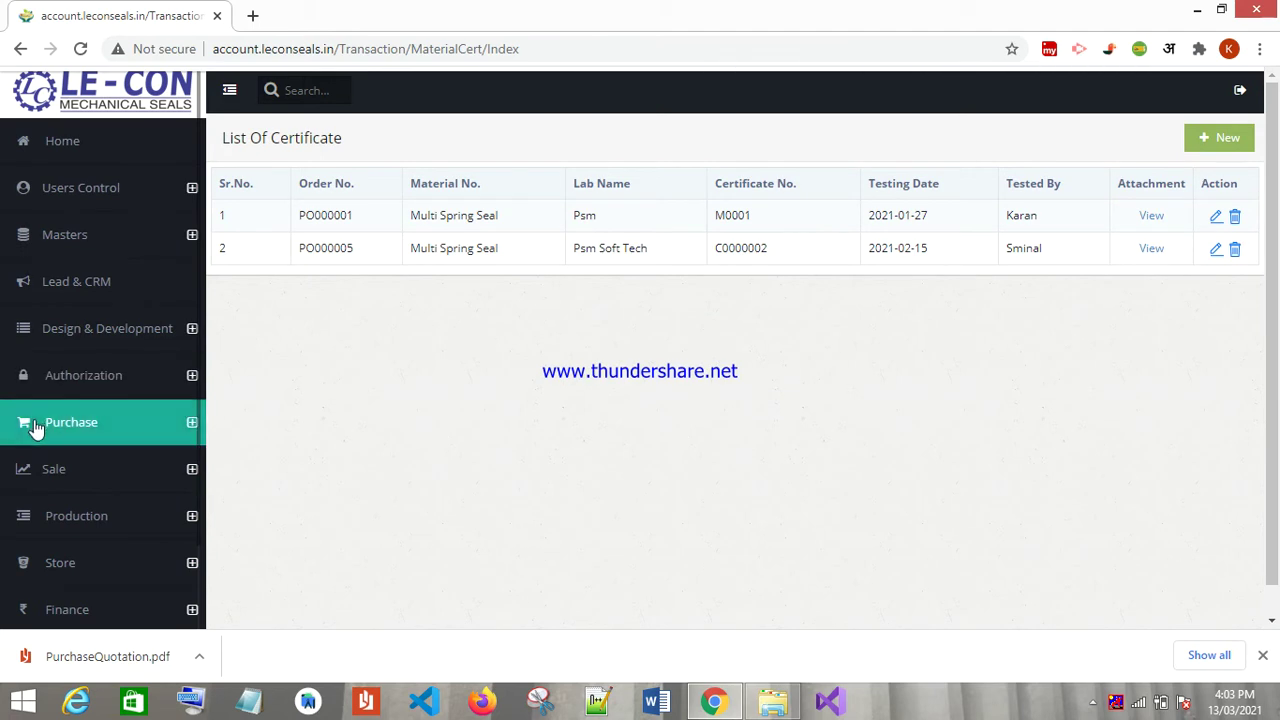
- Open Material Insurance, examine the blank entry form for a new insurance record, and return to the list without saving
click(35, 424)
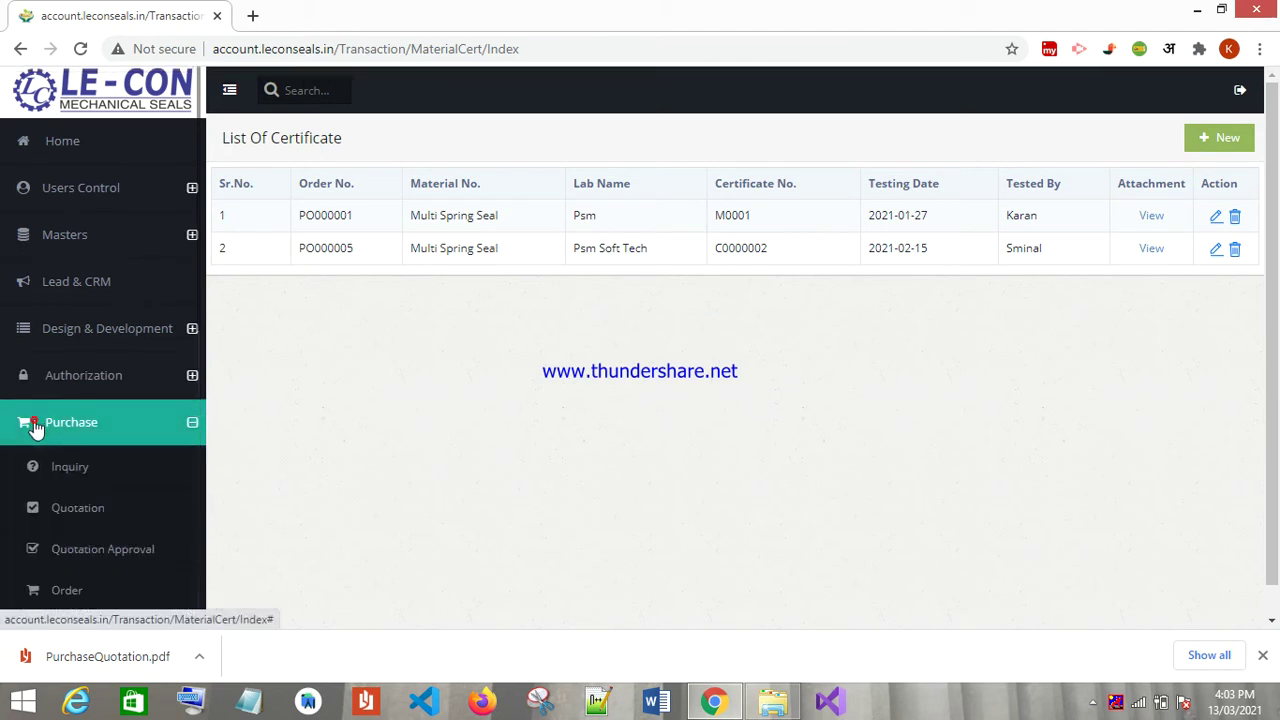
scroll(35, 424, down, 4)
click(112, 369)
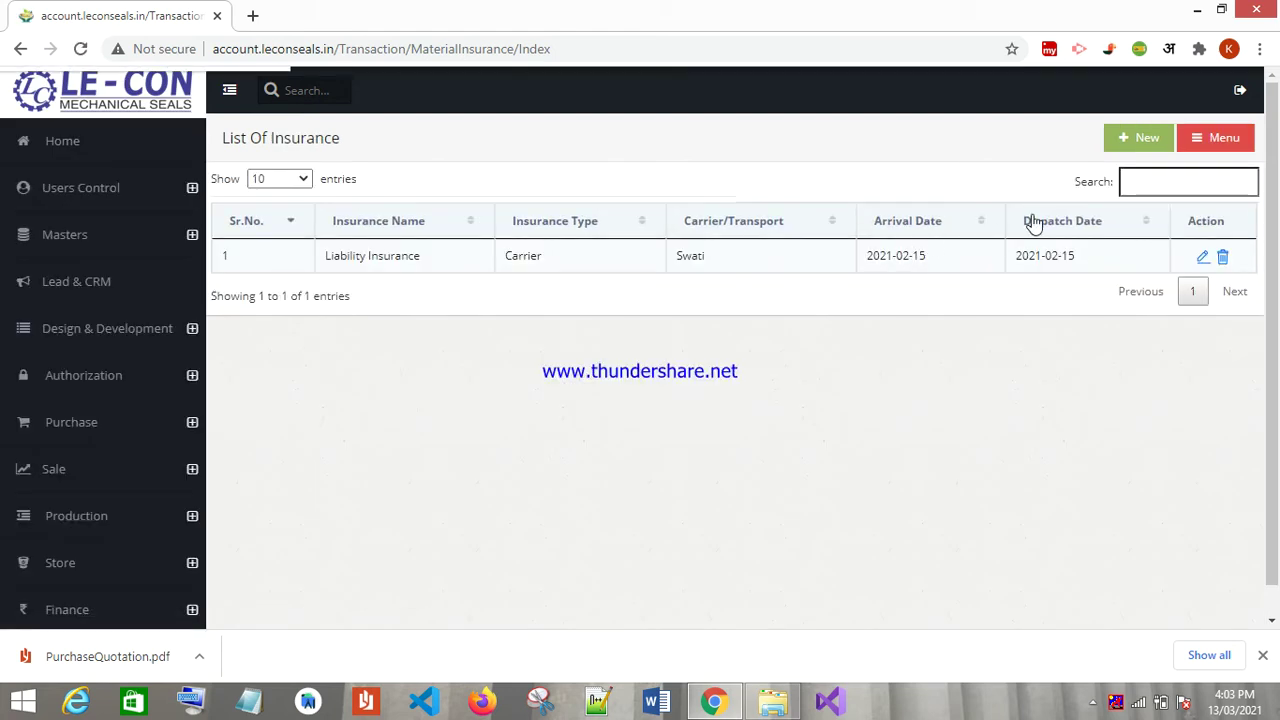
click(1138, 140)
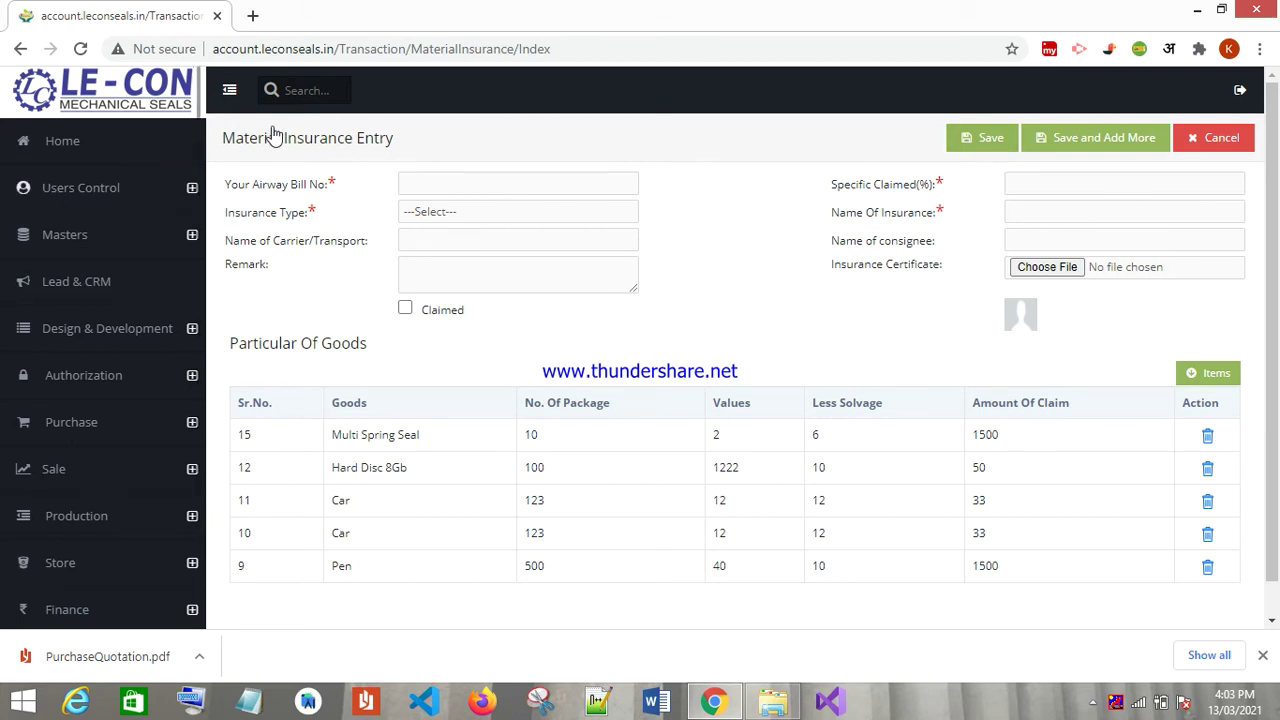
click(1236, 137)
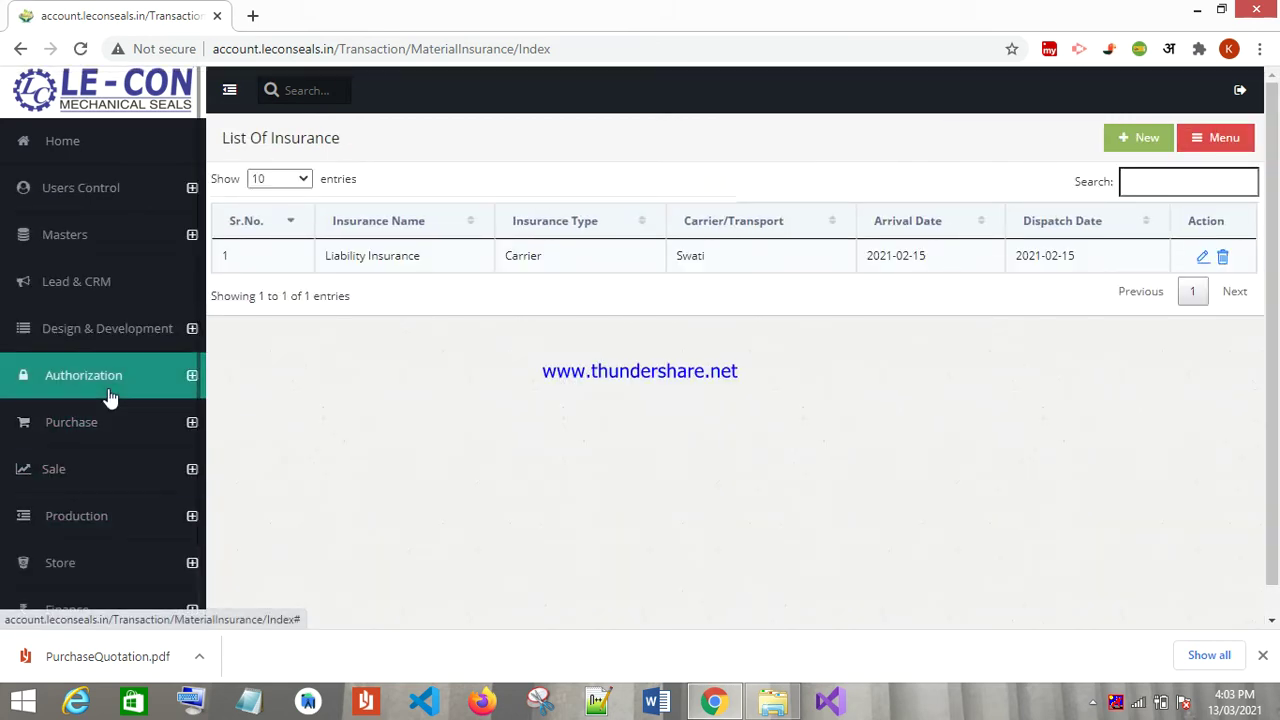
- Start a new goods receipt entry with the second listed supplier, G.R. No. 1323 and the Mumbai godown
click(96, 424)
scroll(110, 440, down, 3)
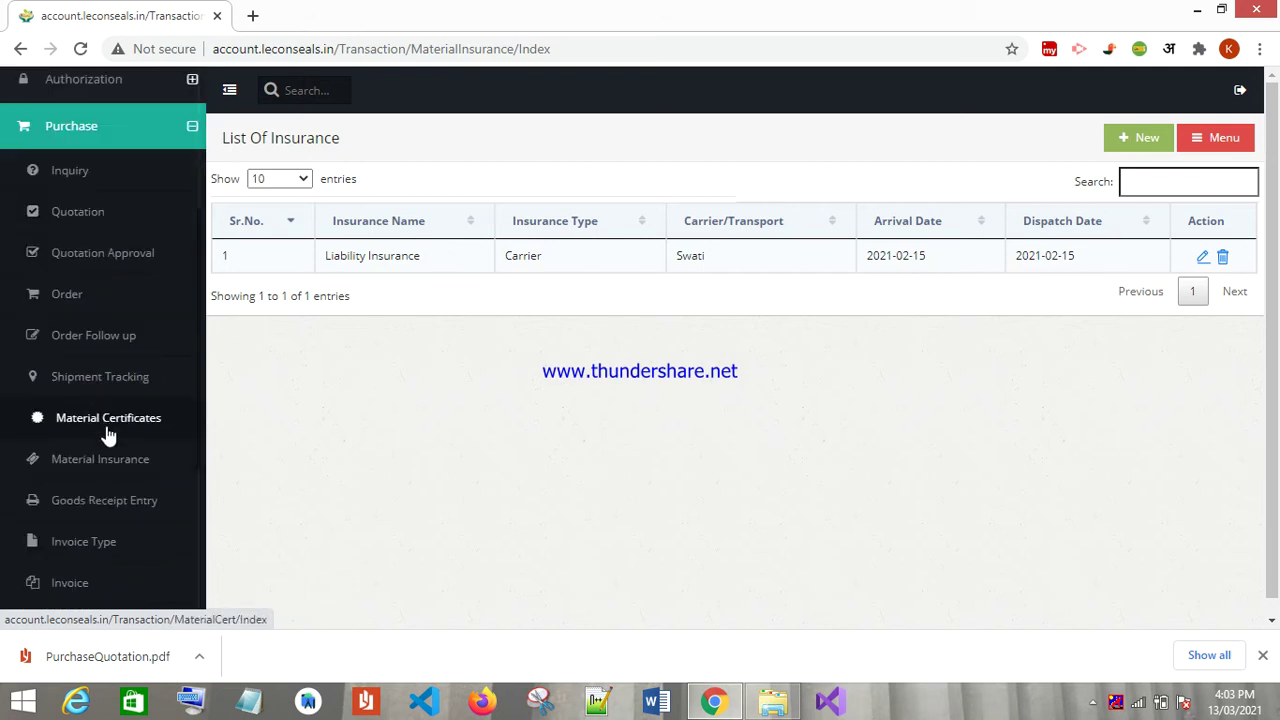
click(66, 503)
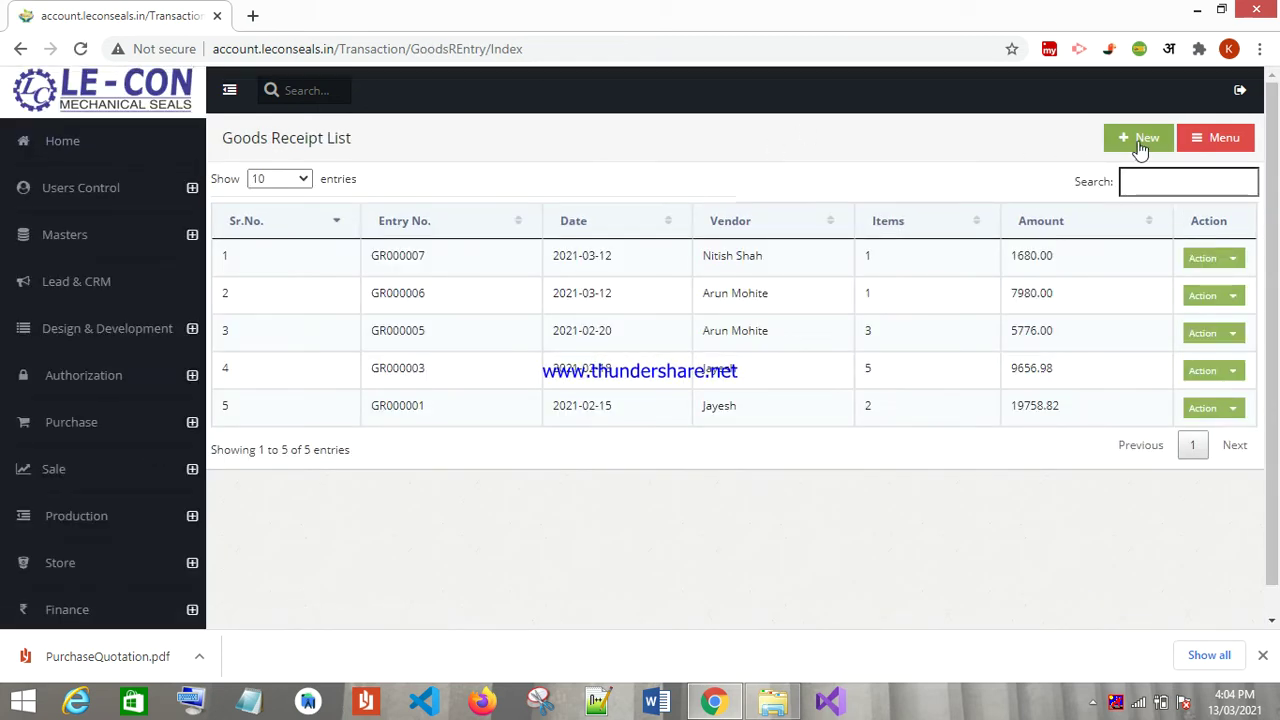
click(1140, 145)
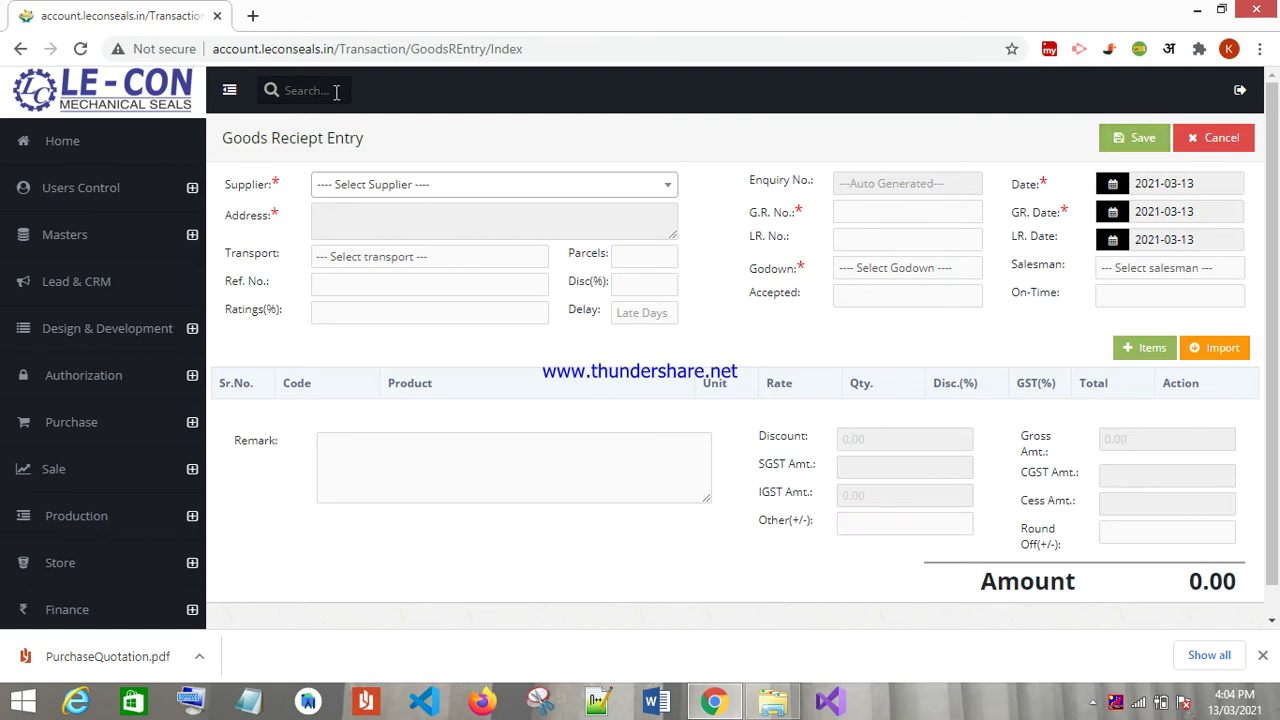
click(437, 190)
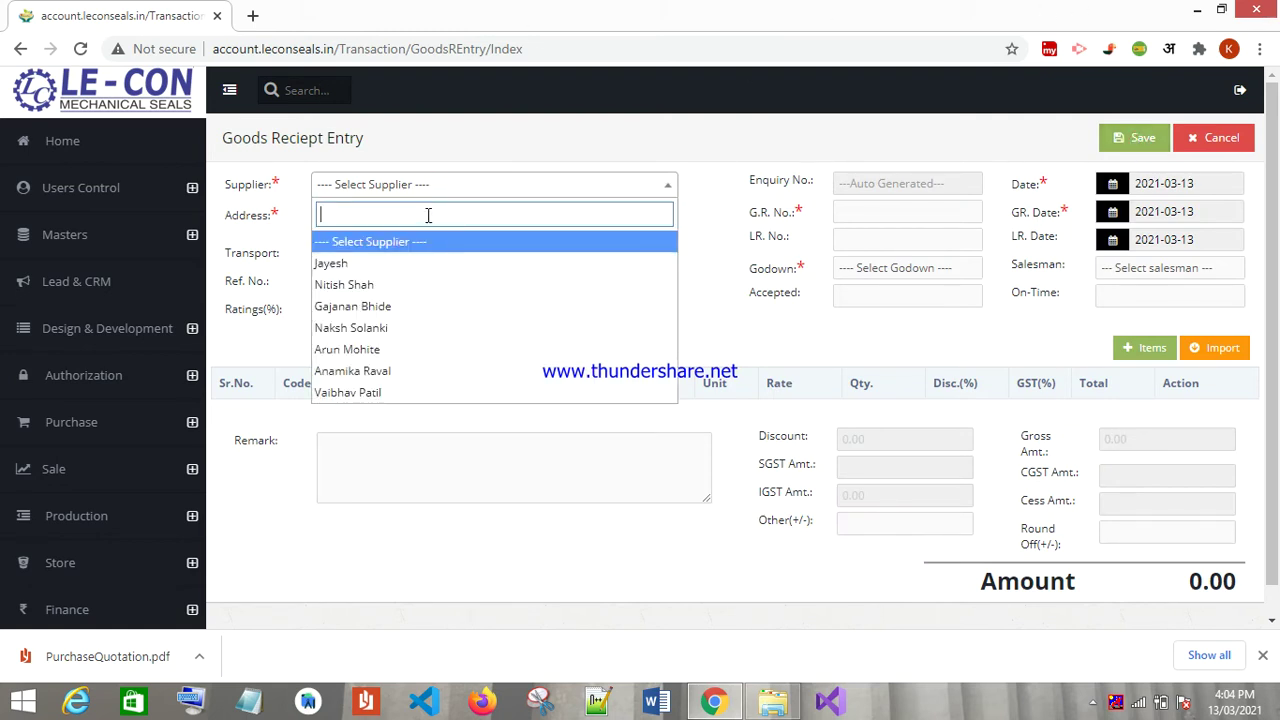
click(385, 288)
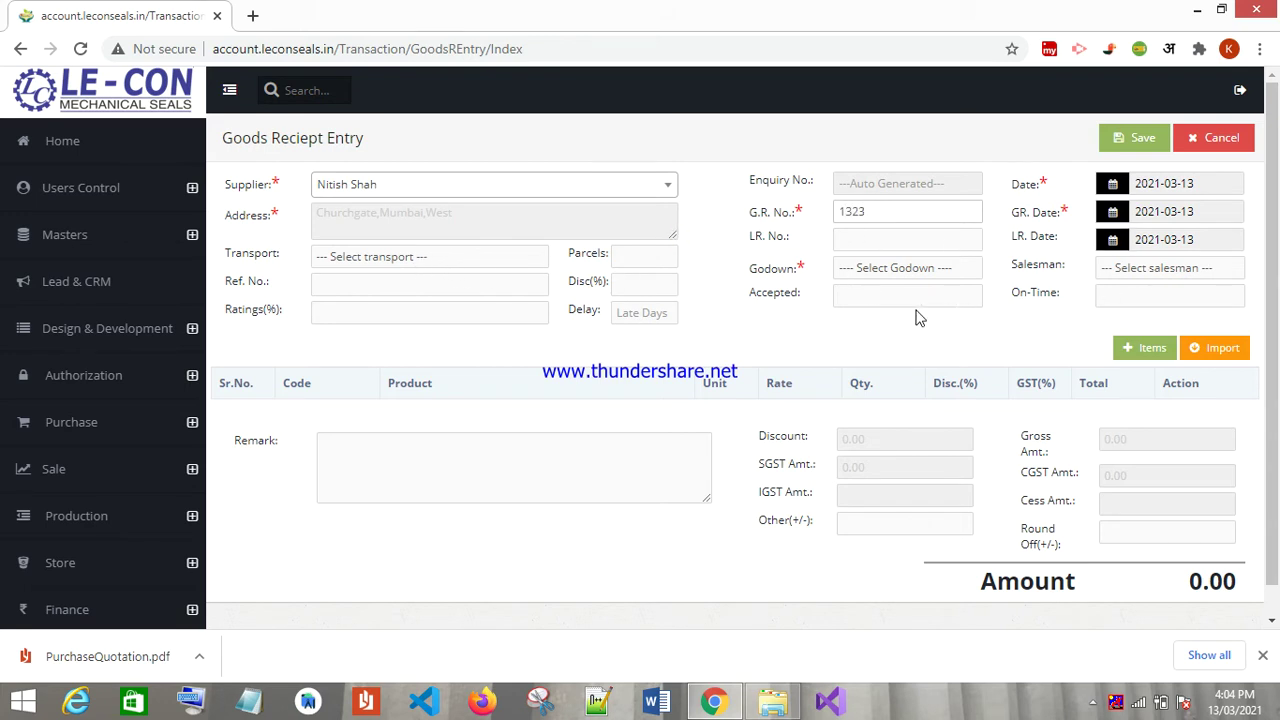
click(899, 277)
click(877, 302)
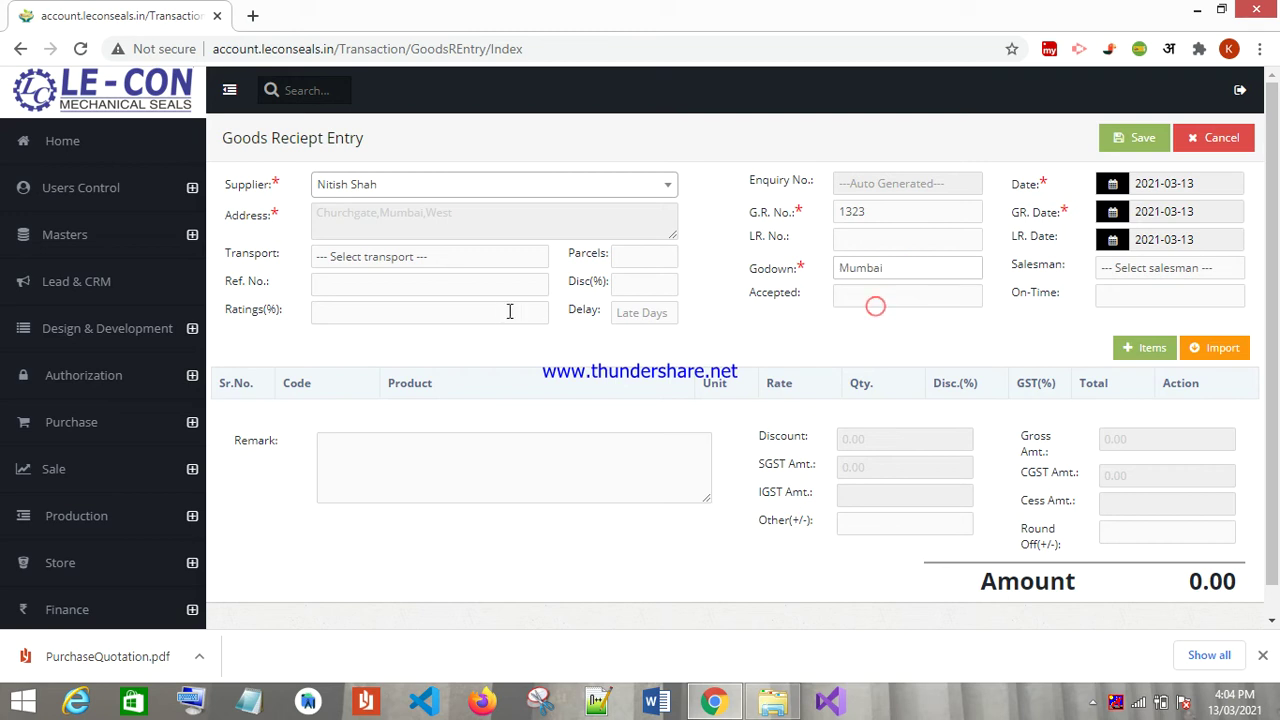
- Add the Multi Spring Seal and Rubber Bellow Seal items to the goods receipt and review its amounts
click(1146, 349)
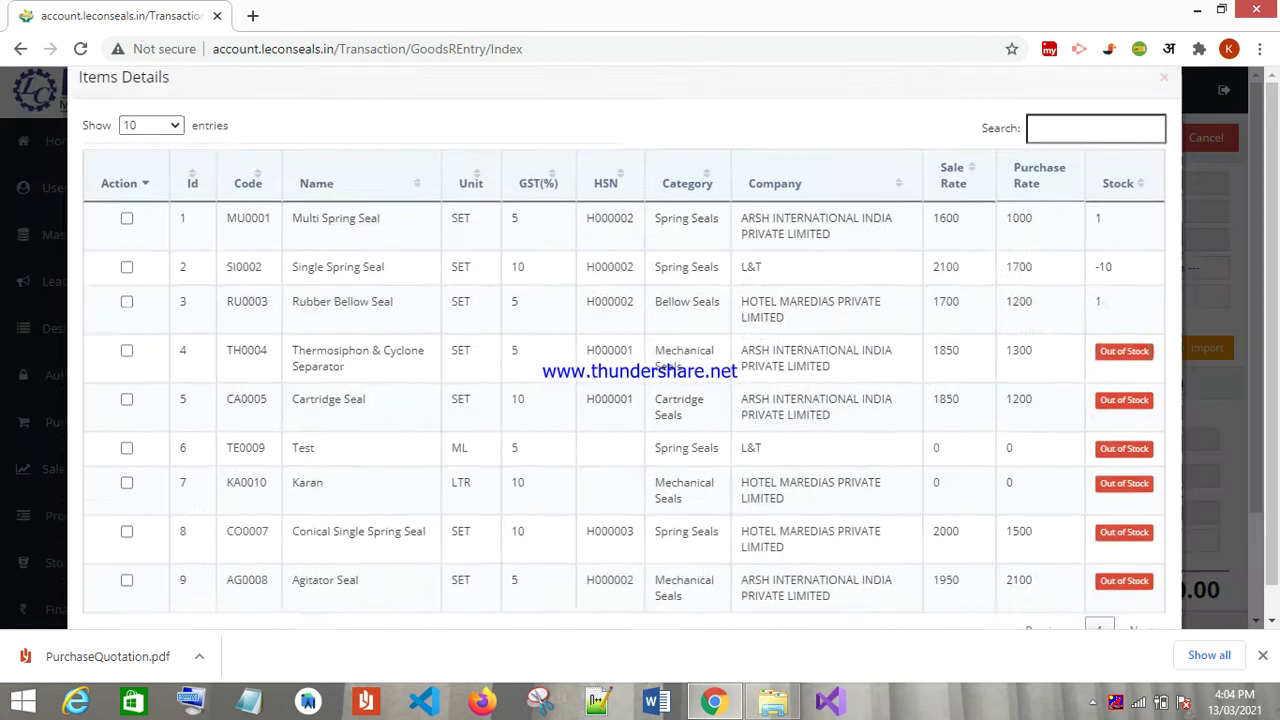
click(126, 252)
click(126, 333)
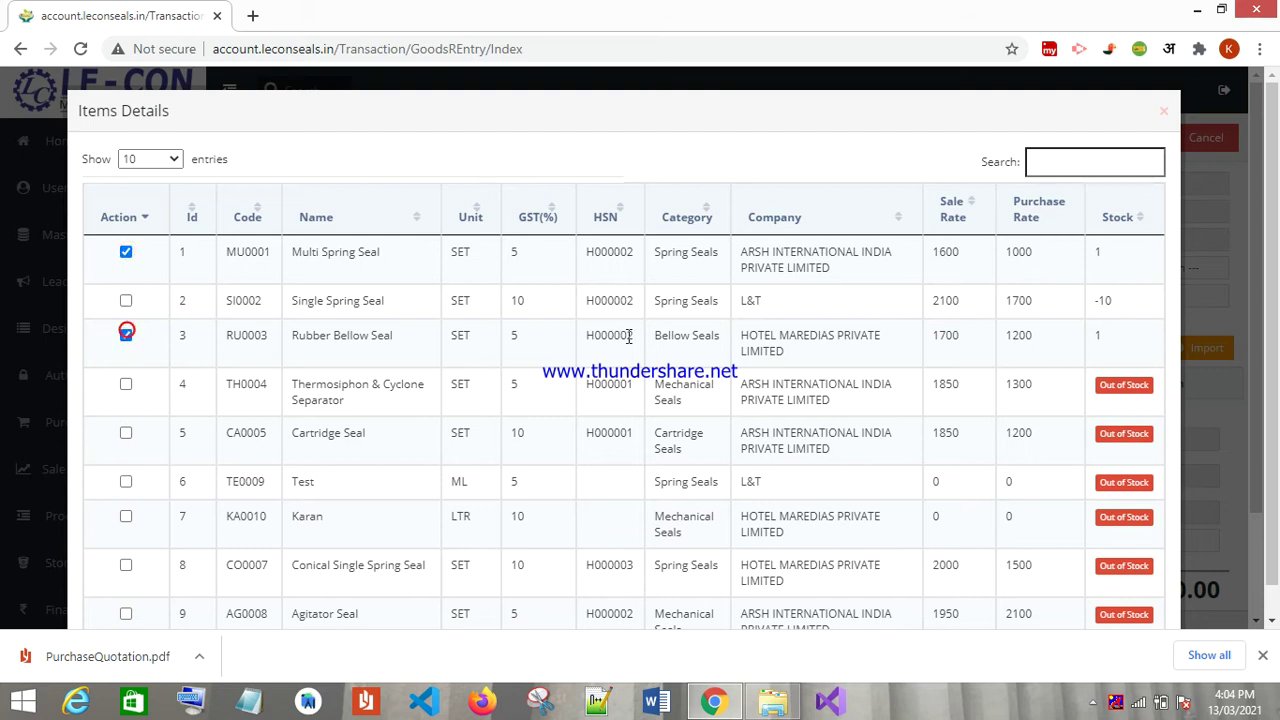
scroll(628, 336, down, 2)
click(1037, 586)
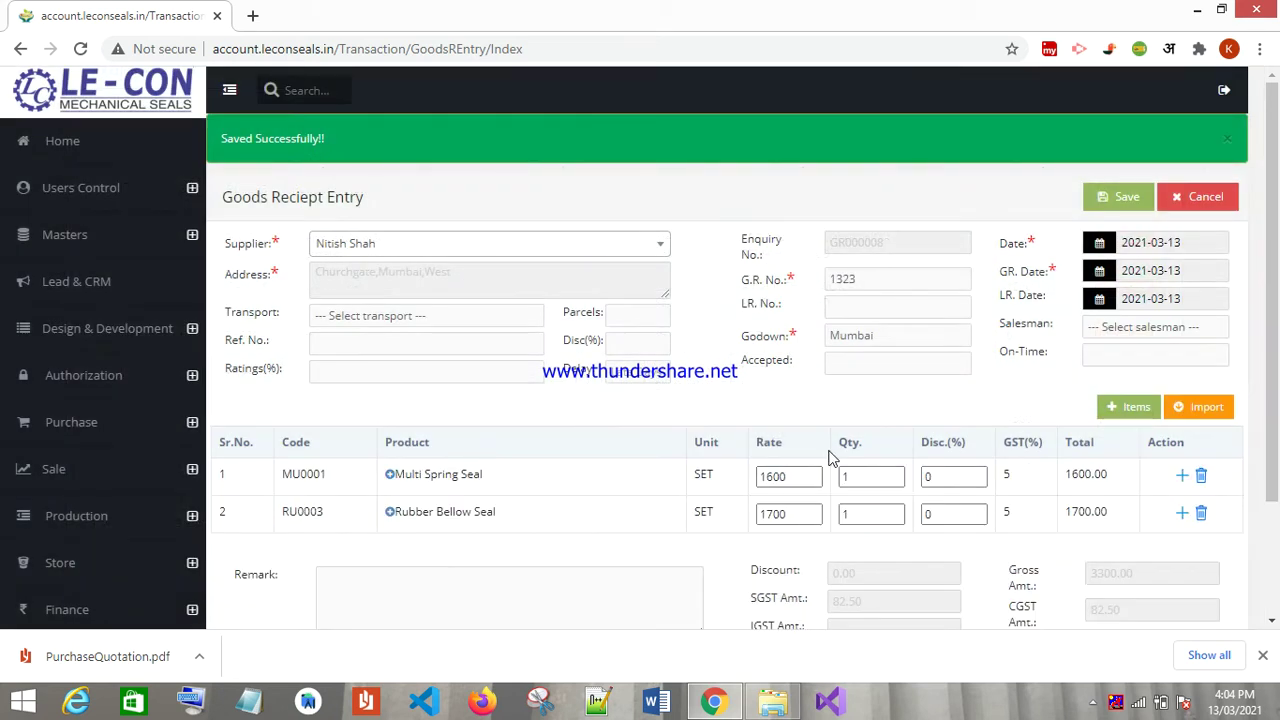
scroll(1040, 500, down, 2)
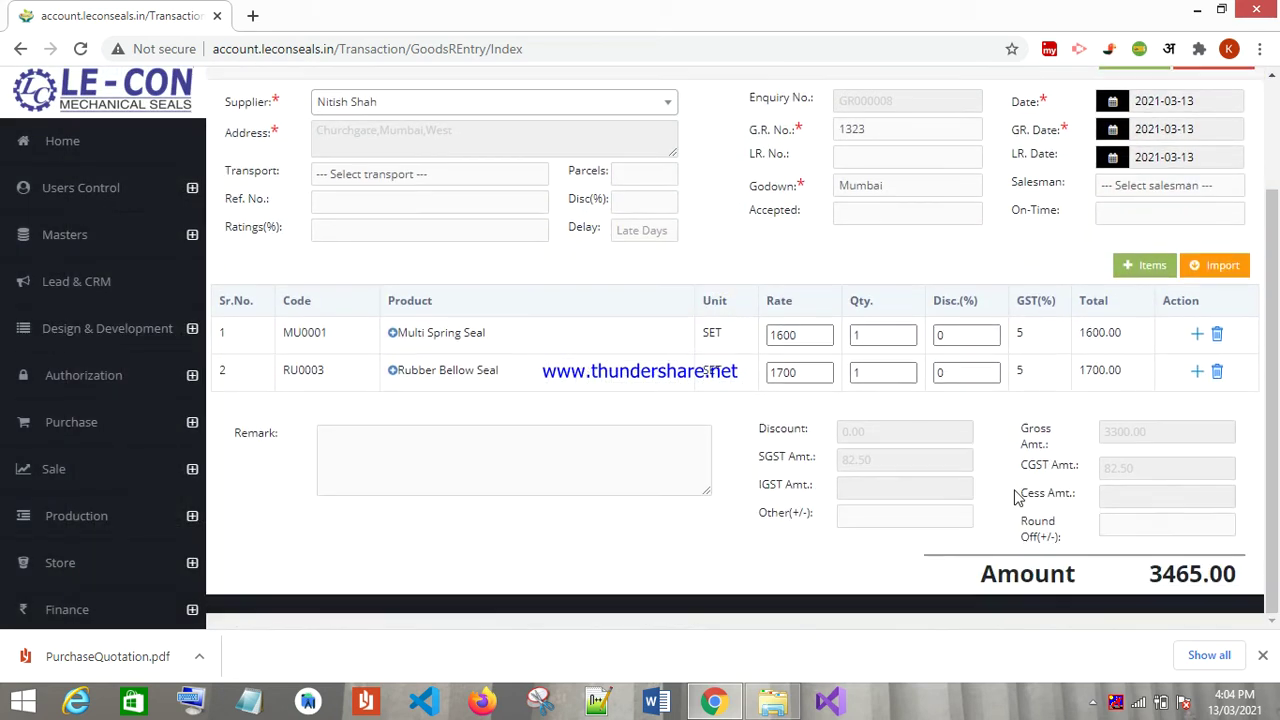
scroll(850, 478, up, 1)
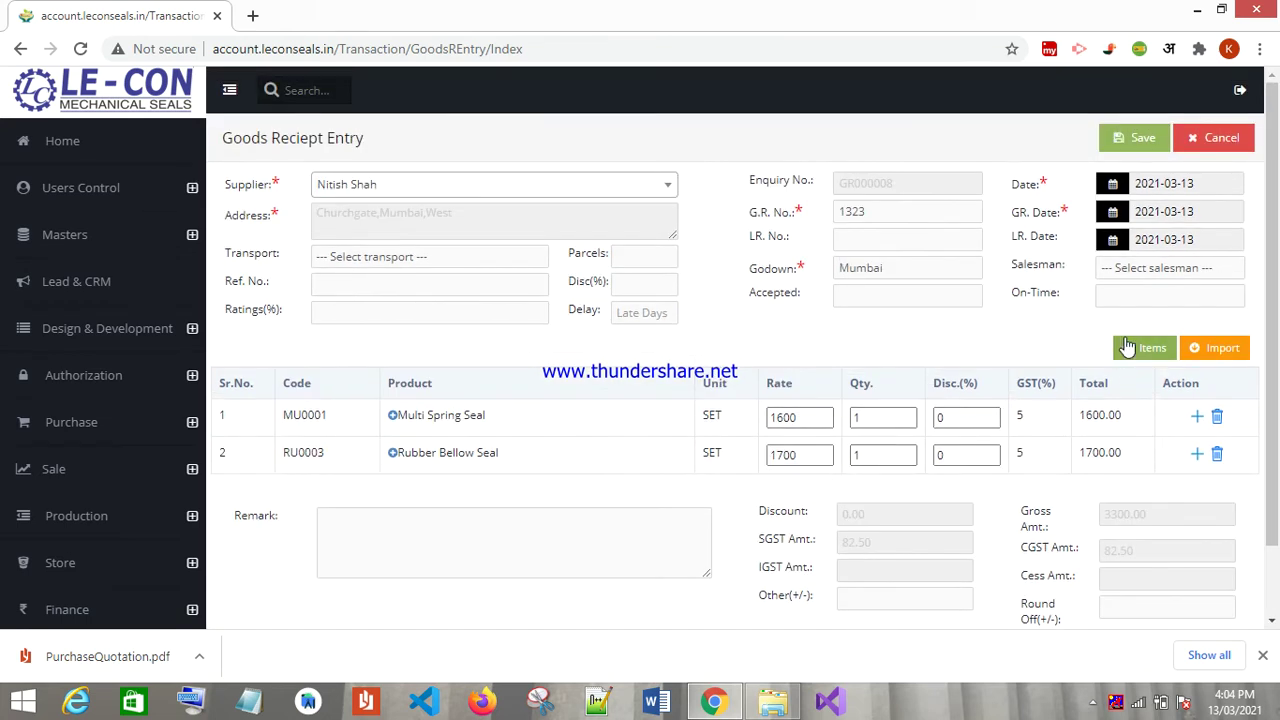
- Import the Multi Spring Seal line from the first pending order into the goods receipt and save the entry
click(1212, 352)
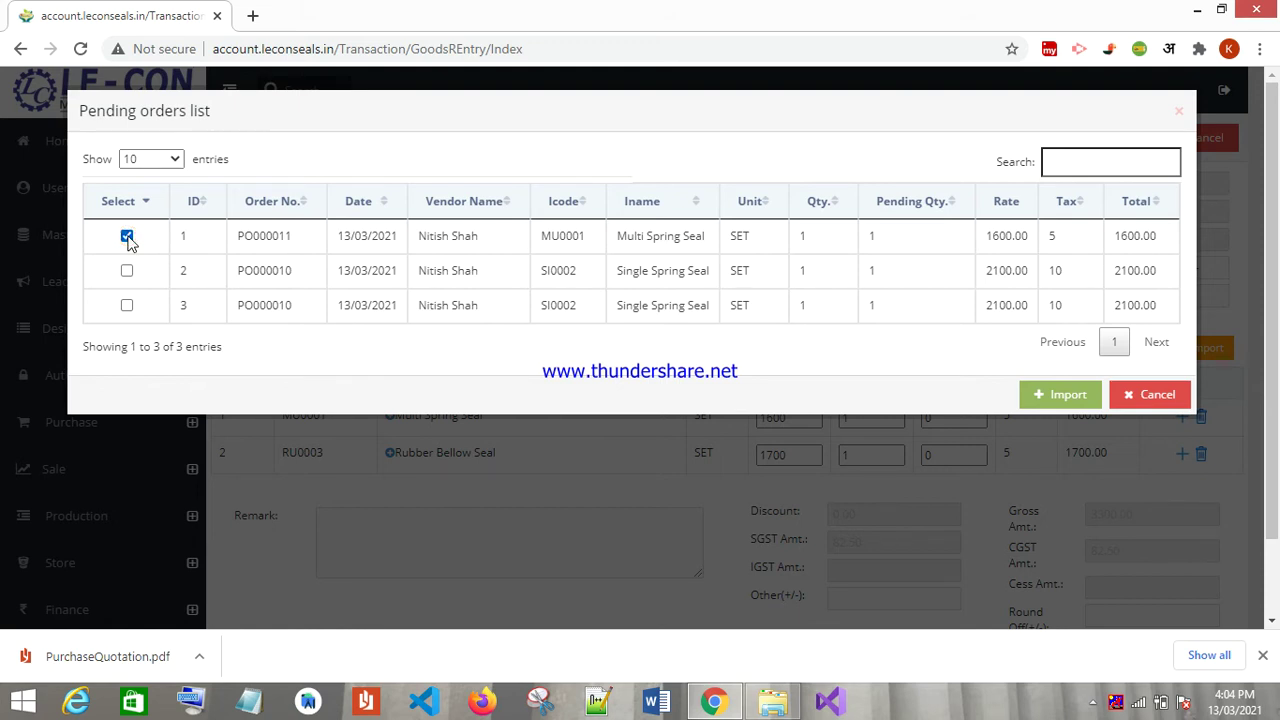
click(1066, 396)
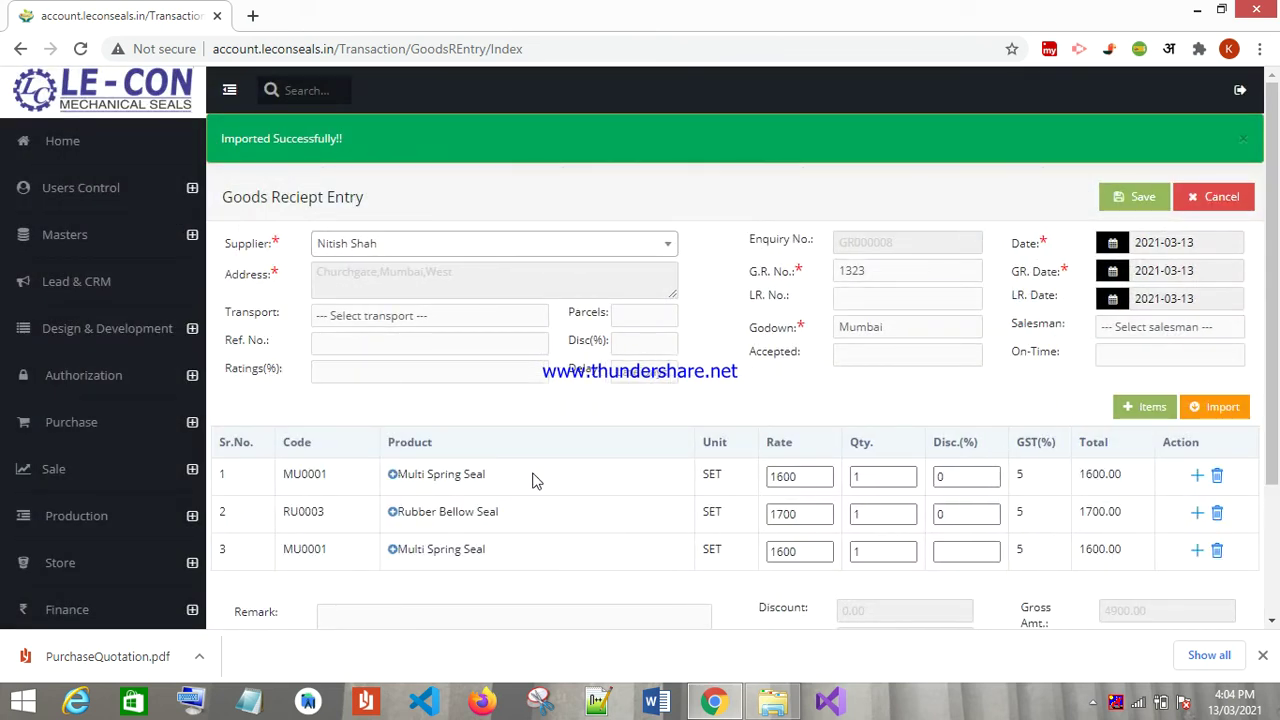
scroll(1022, 408, down, 2)
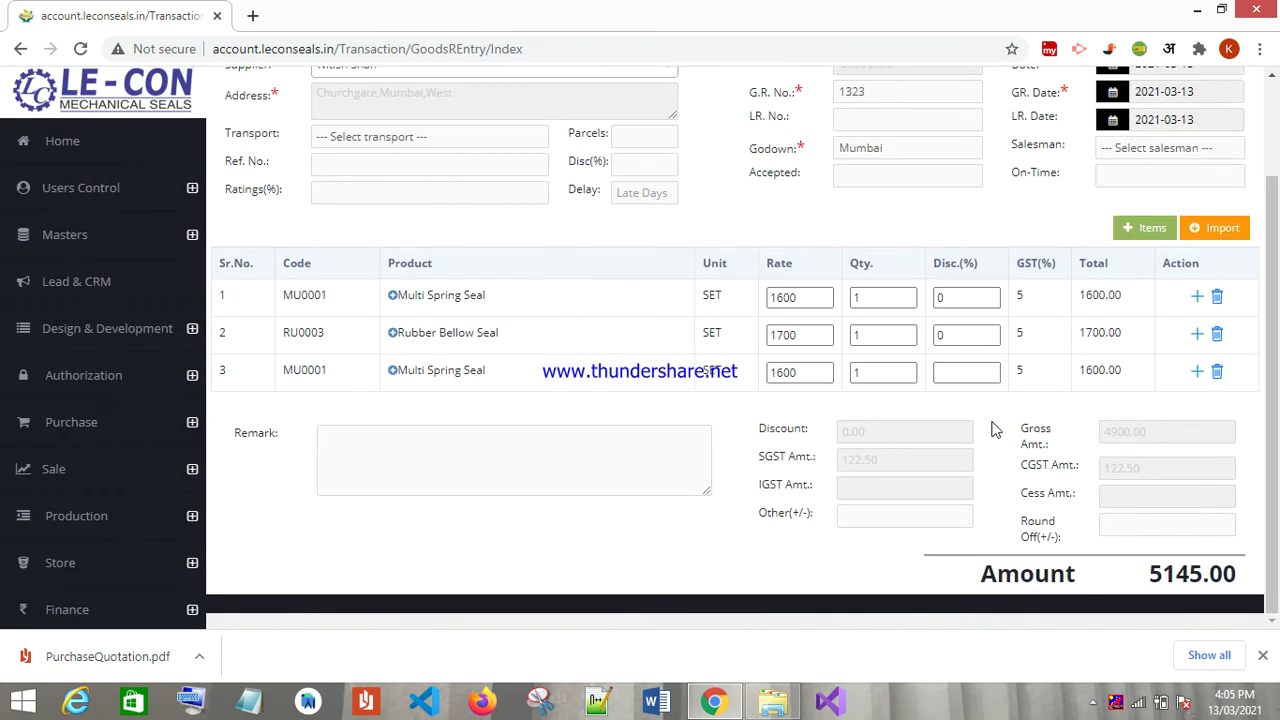
scroll(877, 185, up, 2)
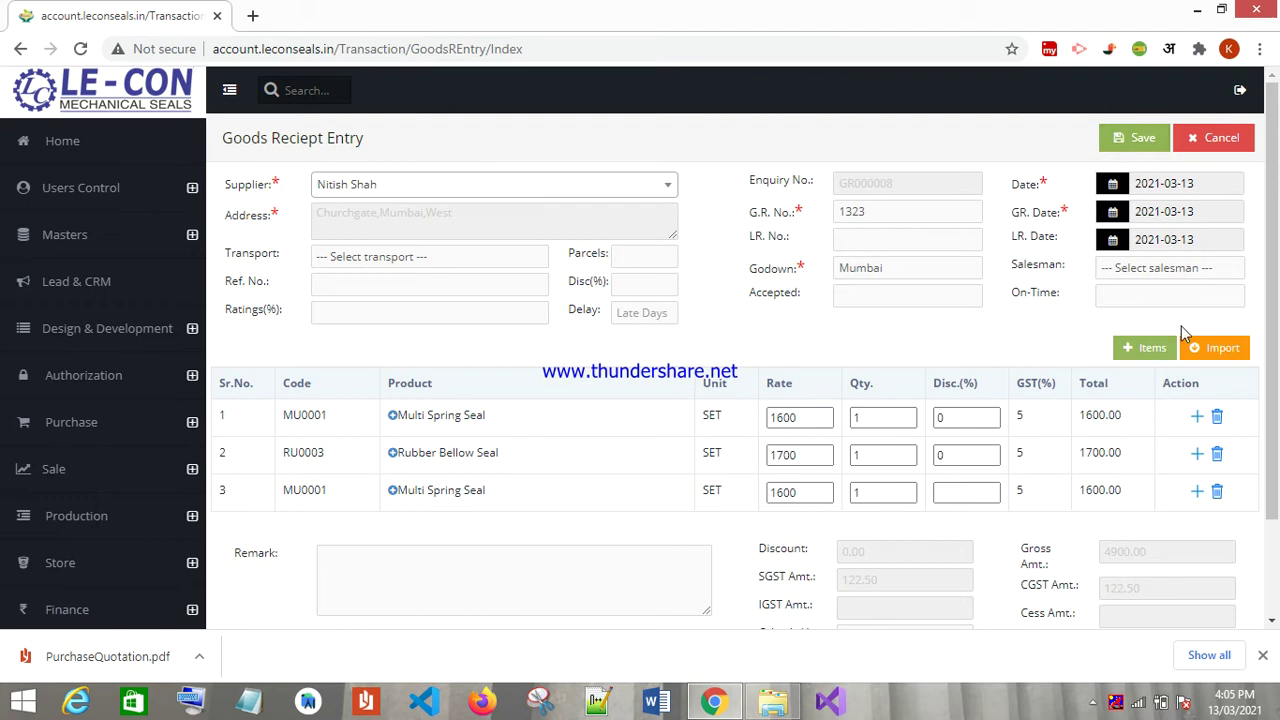
click(1126, 140)
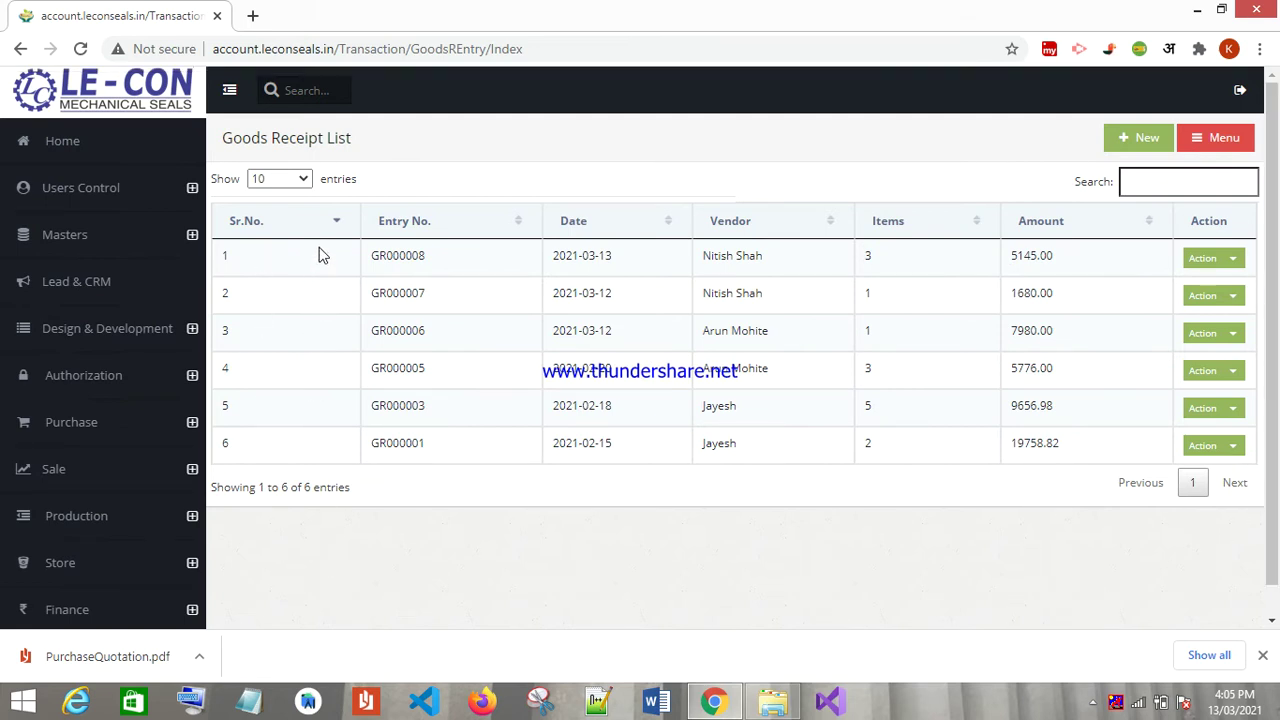
- View the printable document of the newest goods receipt, including its print options, and close it
click(1232, 260)
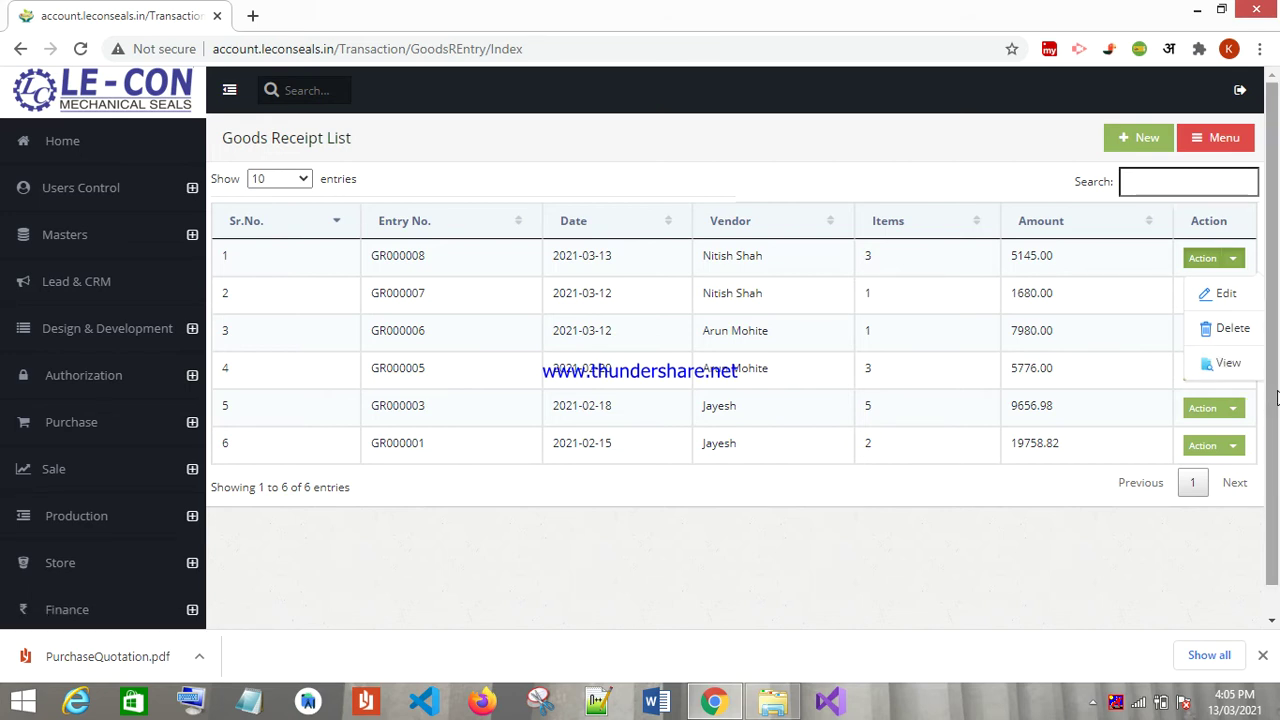
click(1225, 363)
scroll(437, 493, down, 3)
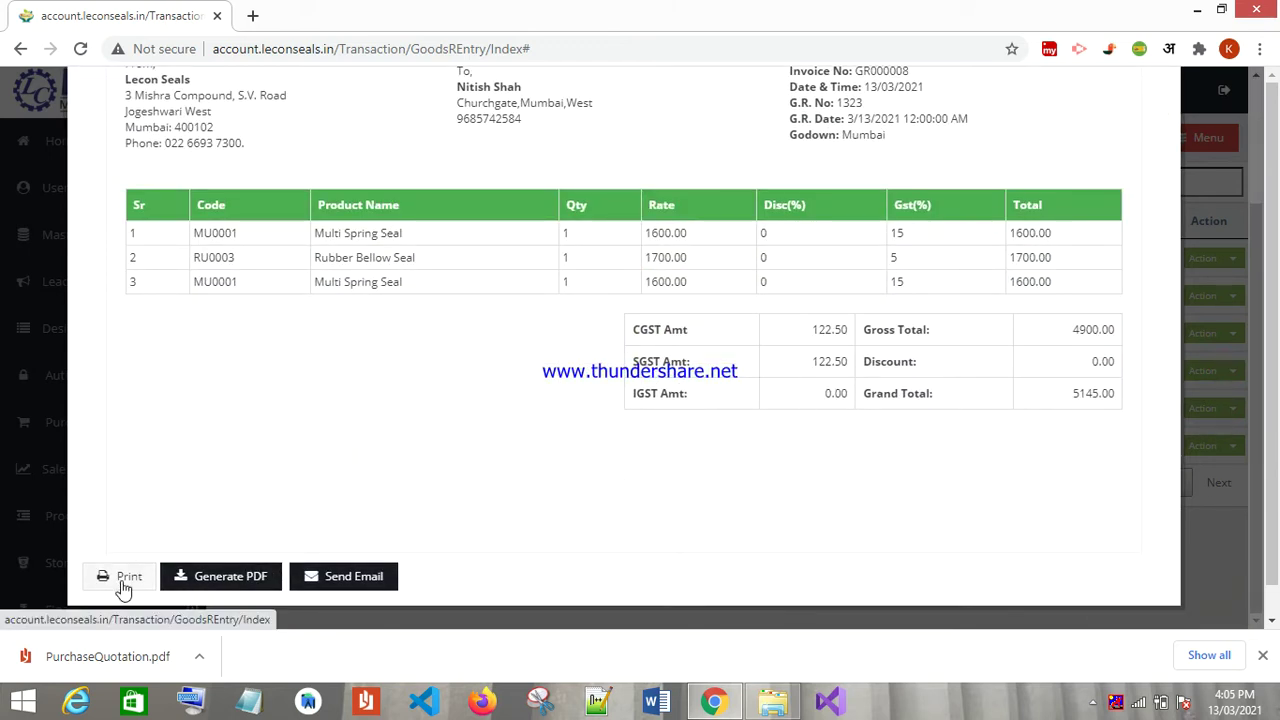
click(1211, 521)
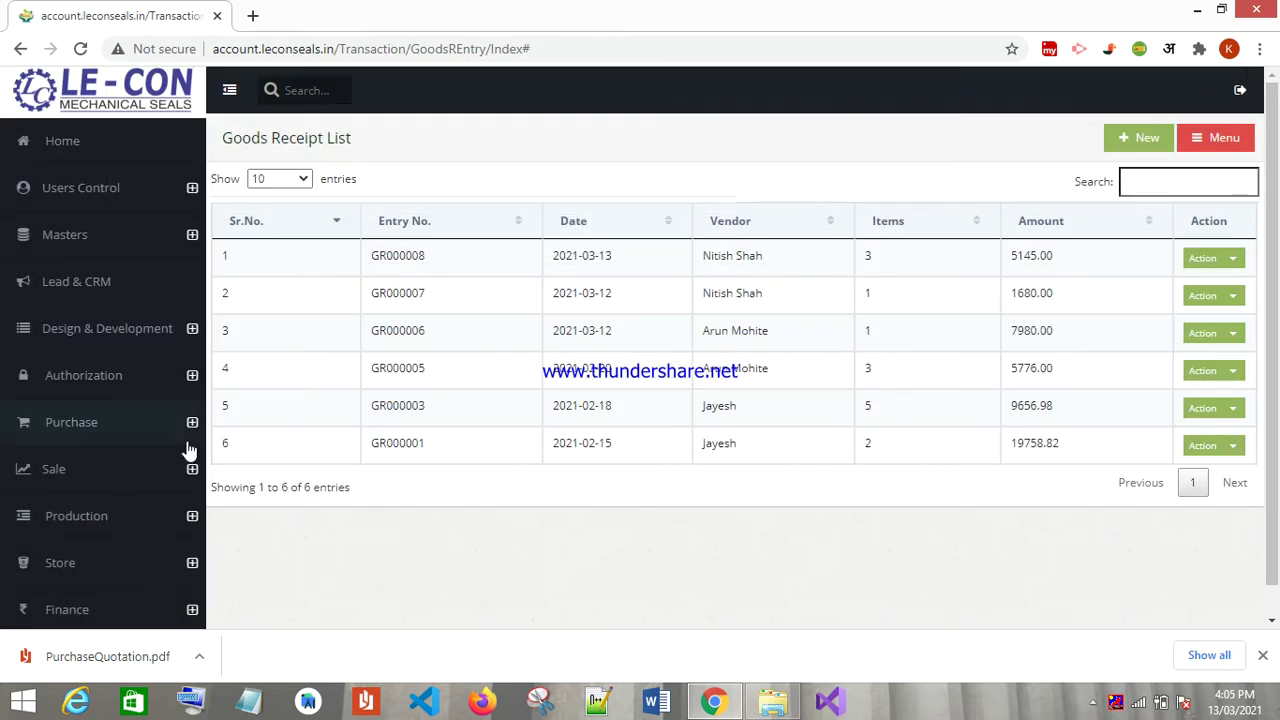
- Open Invoice Type, examine a new entry's fields including the Purchase Head choices, and cancel without saving
click(136, 436)
scroll(135, 452, down, 5)
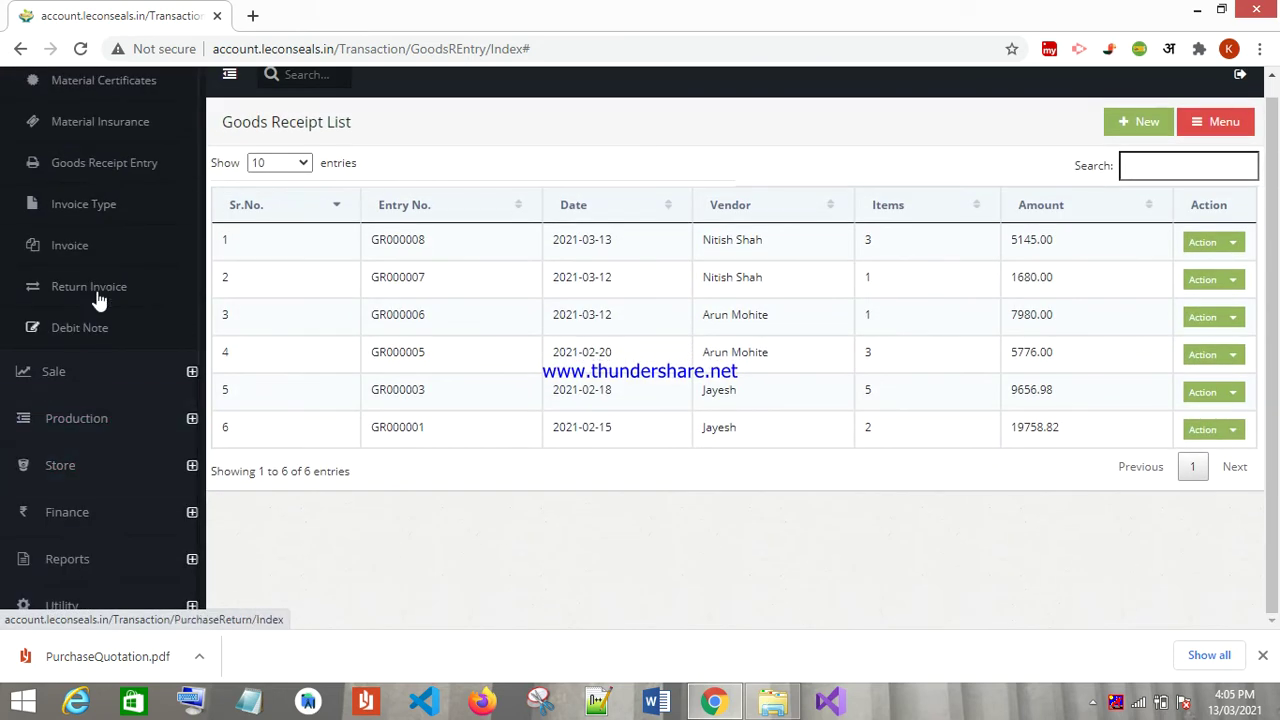
click(84, 204)
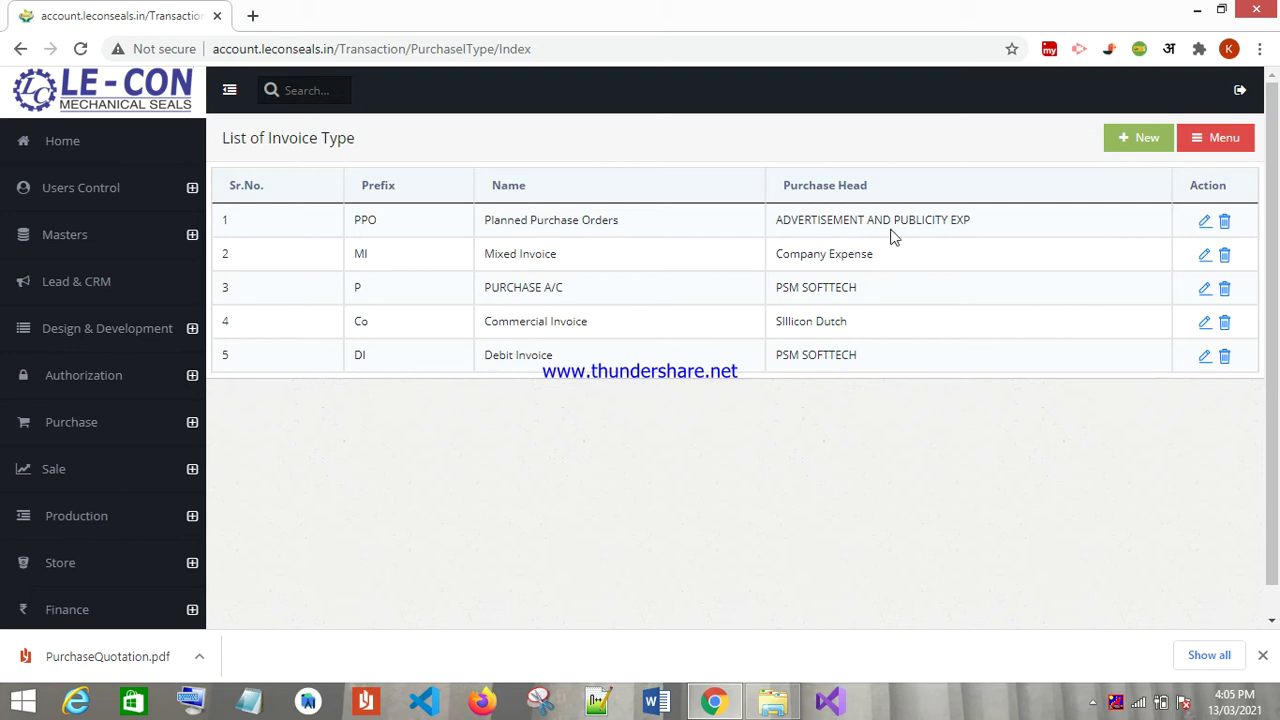
click(1155, 150)
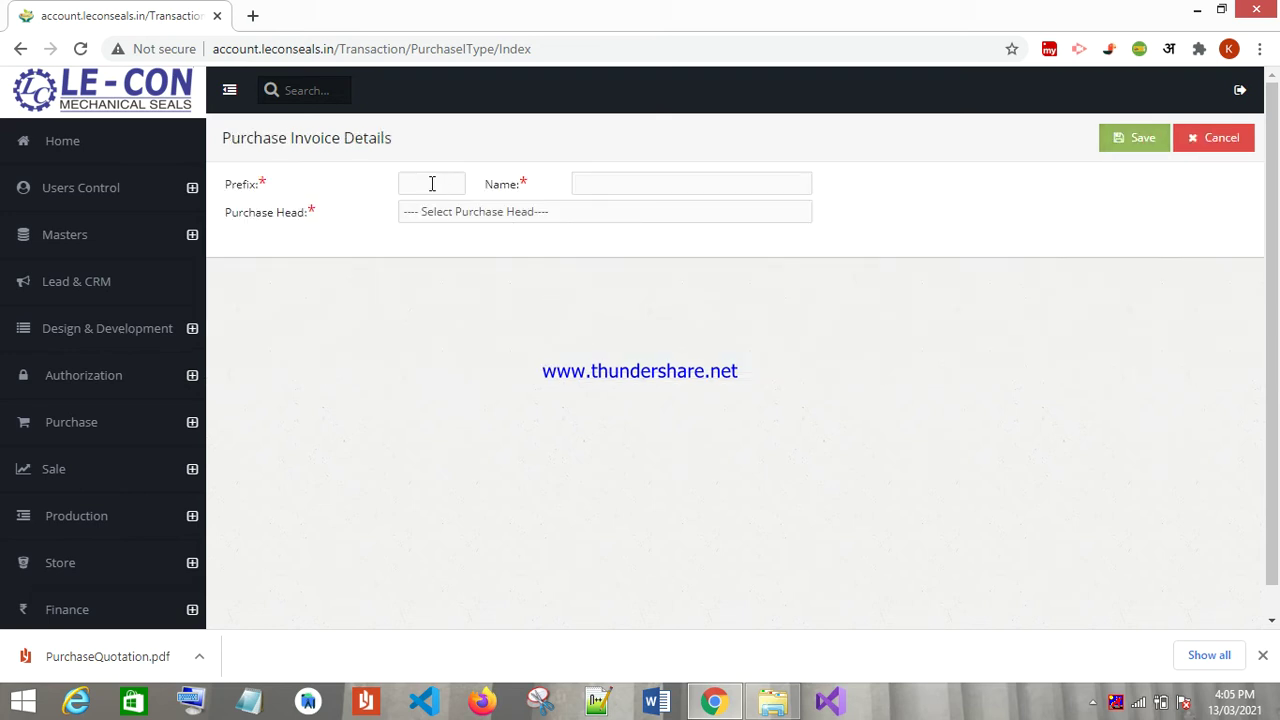
click(548, 224)
click(540, 278)
click(1196, 136)
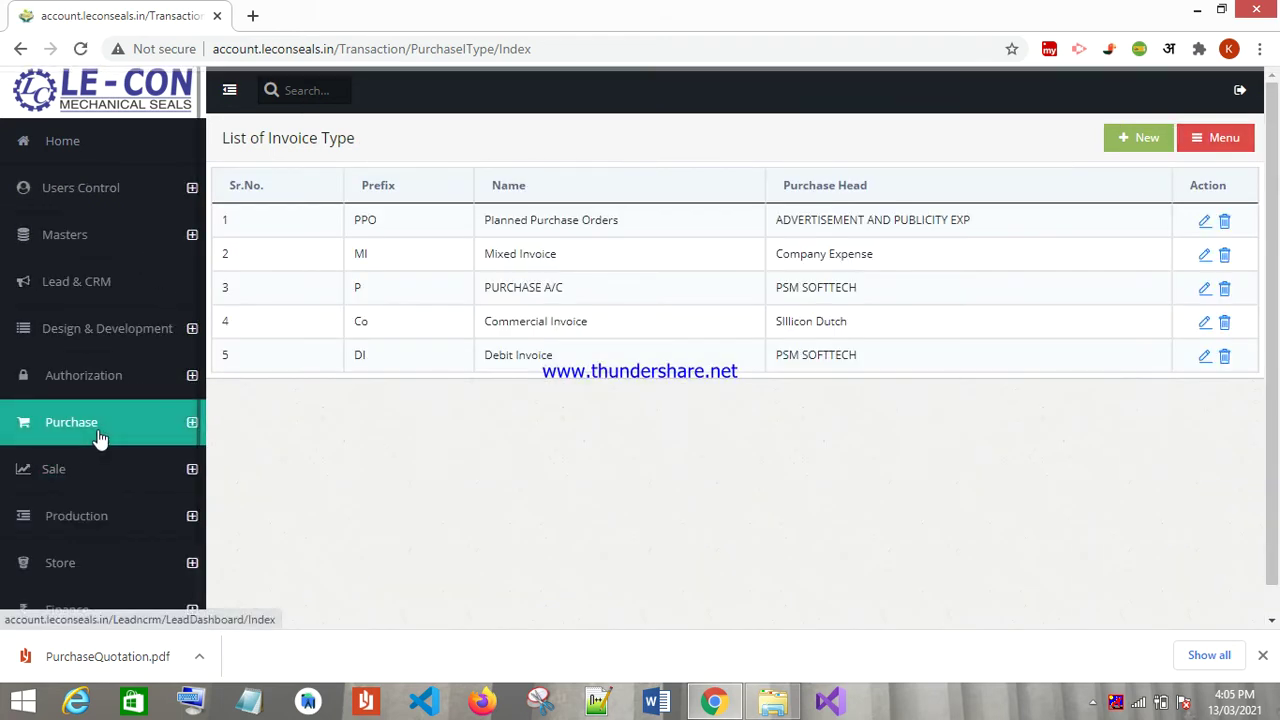
- Open the purchase Invoice list, view the newest invoice's printable document, and close it
click(100, 438)
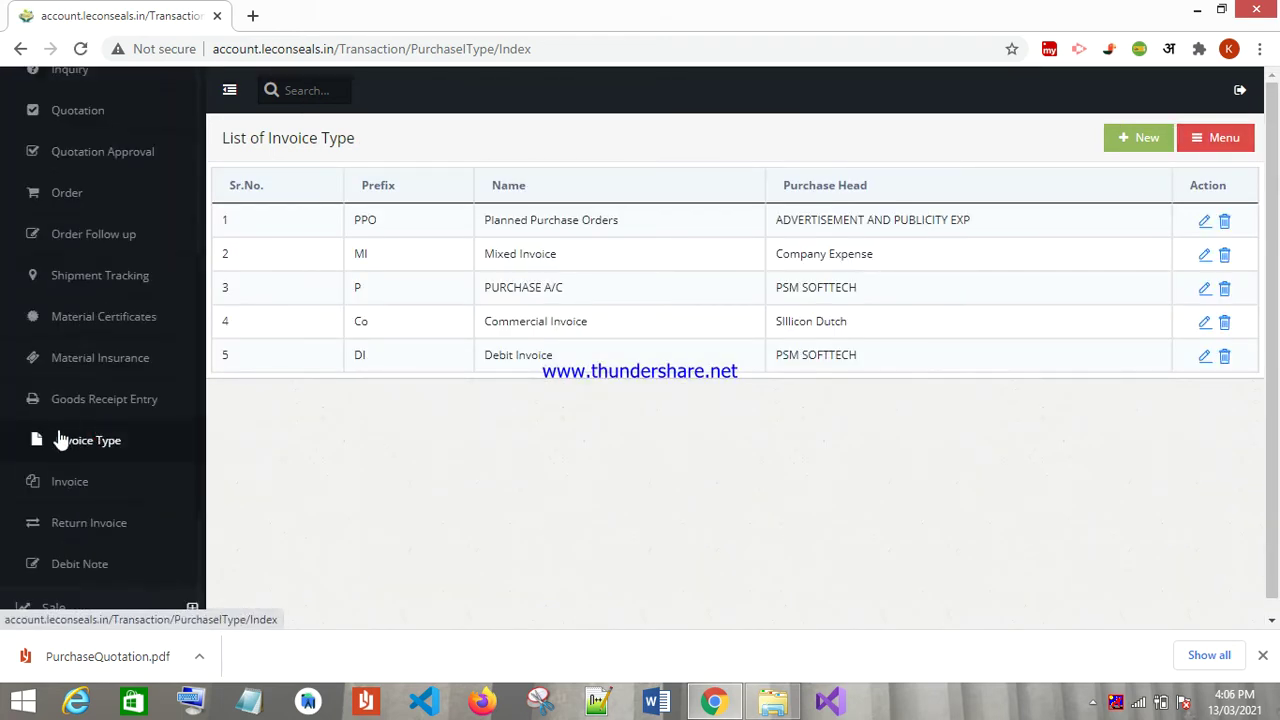
click(84, 481)
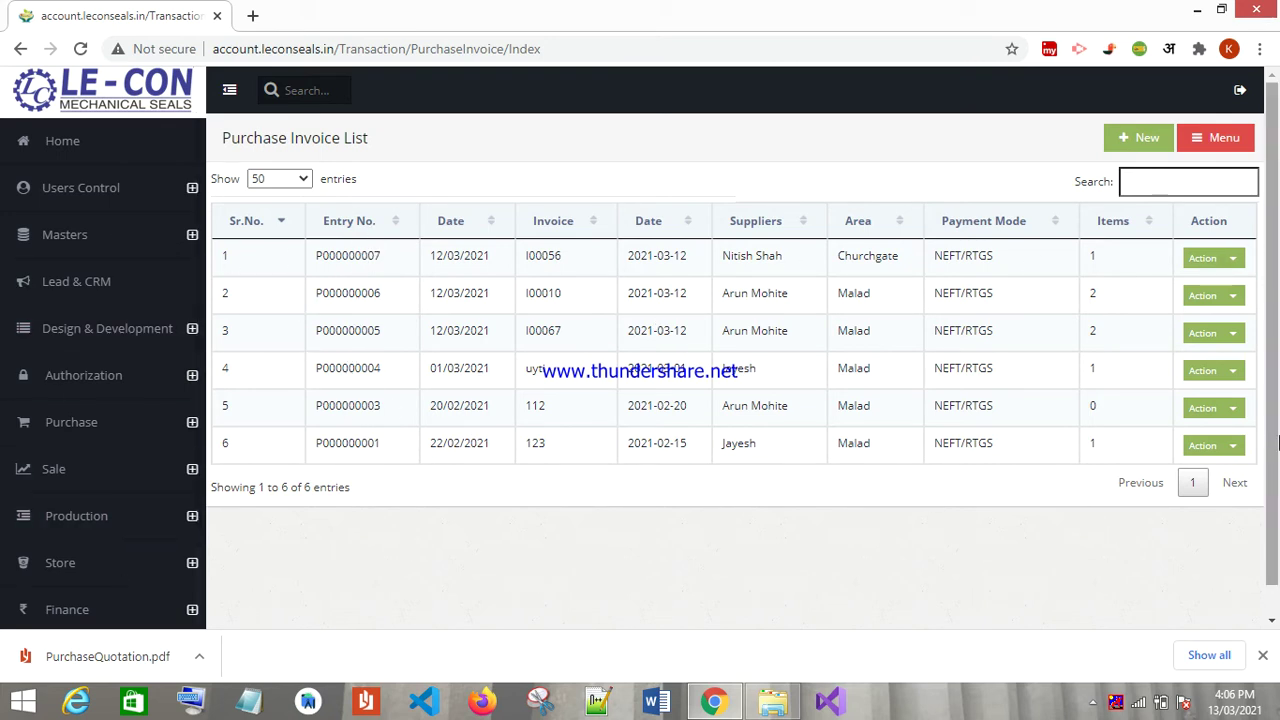
click(1230, 258)
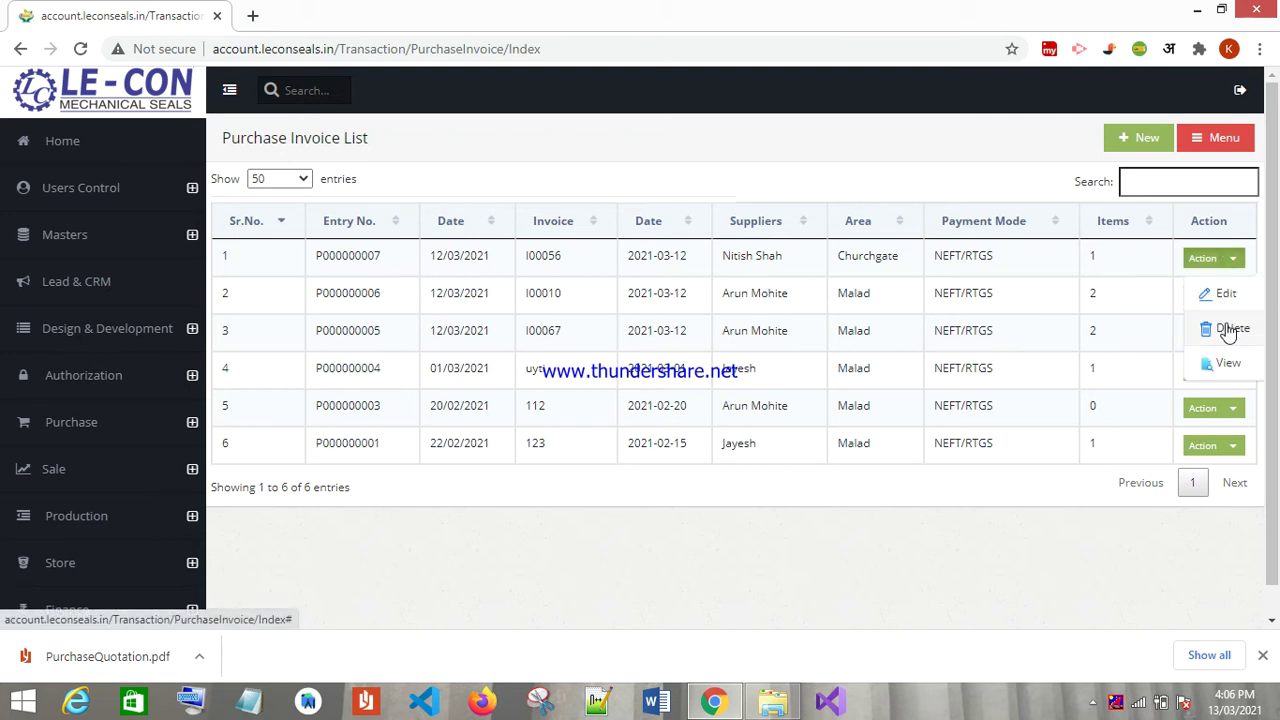
click(1228, 366)
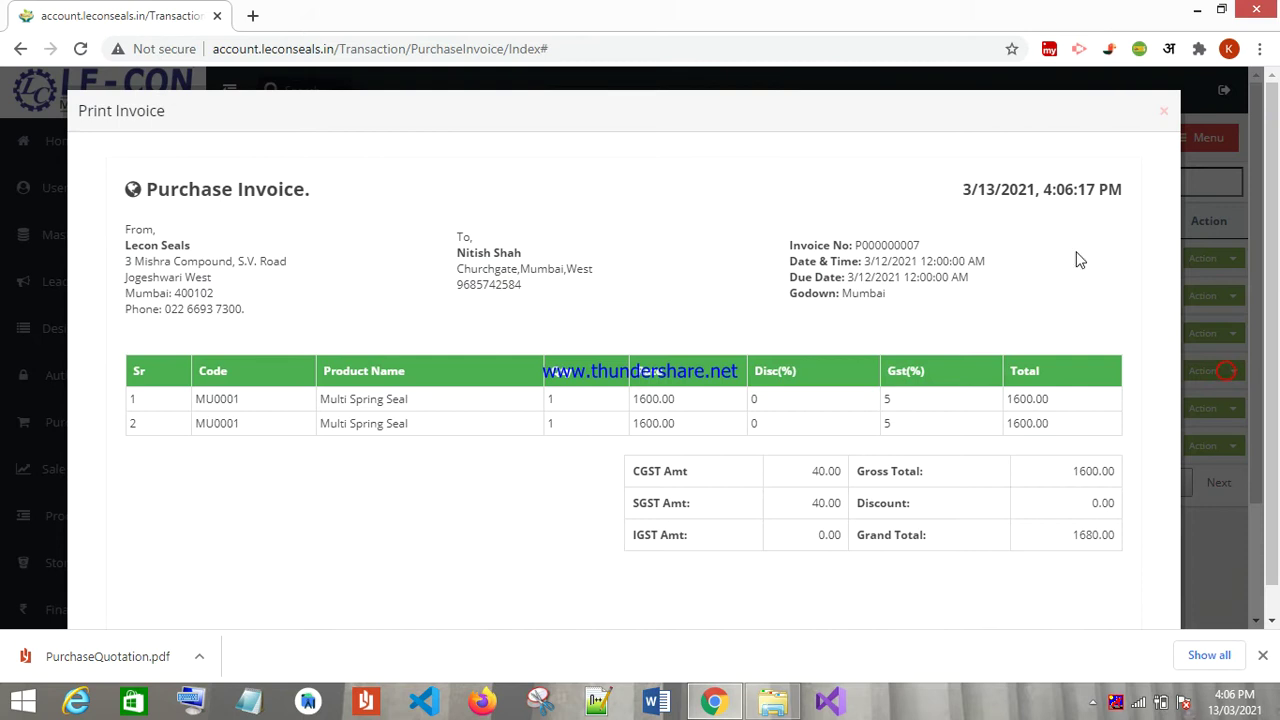
click(1211, 418)
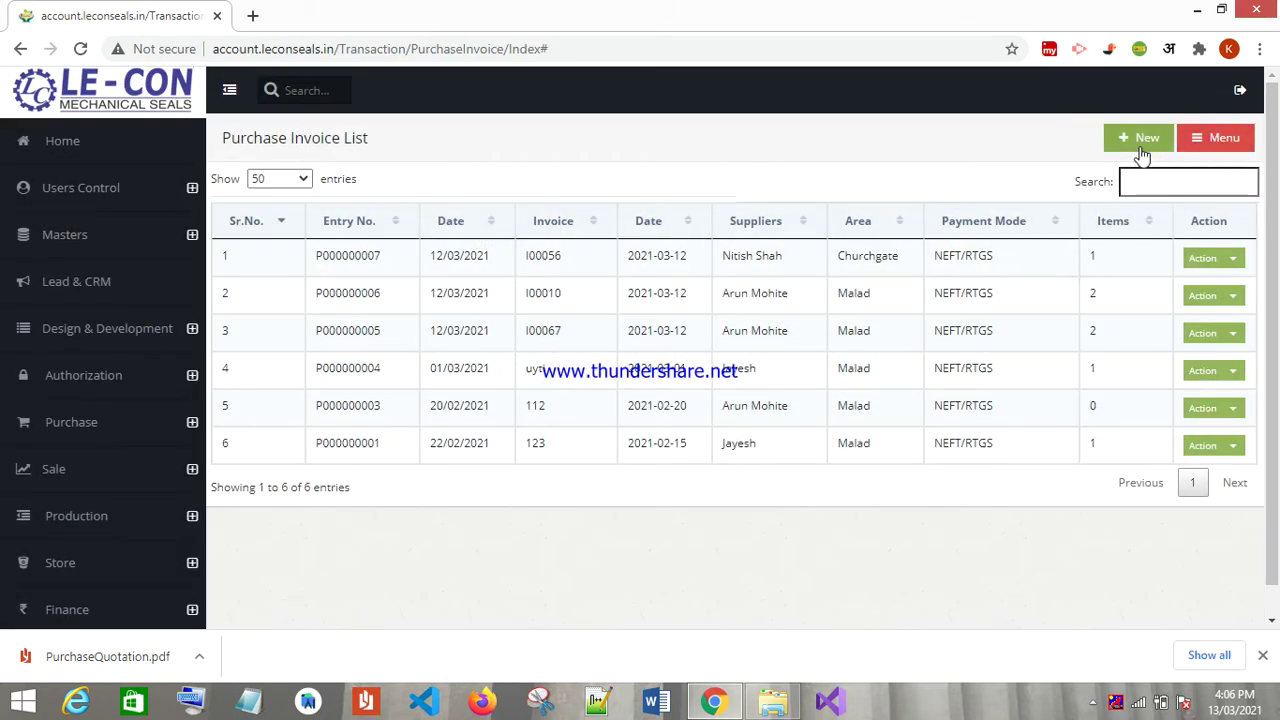
- Start a new purchase invoice for the second listed supplier, with invoice number I0003 and the Mumbai godown
click(1142, 145)
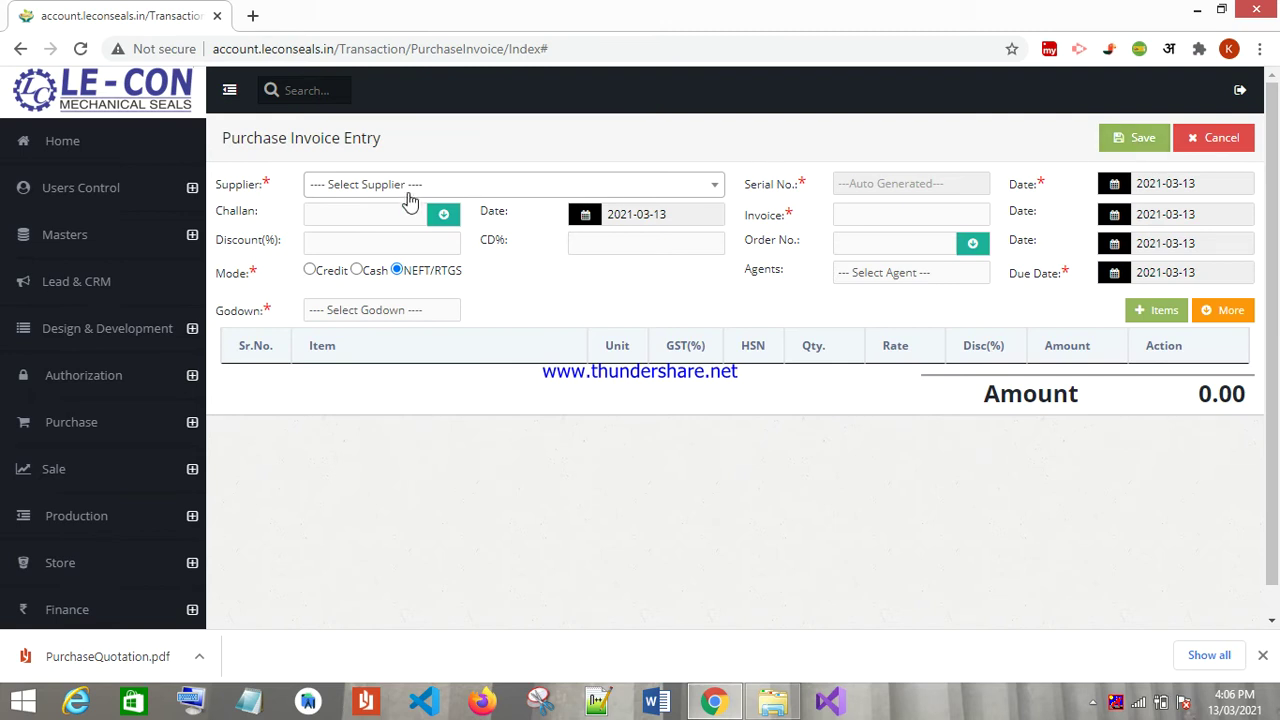
click(410, 187)
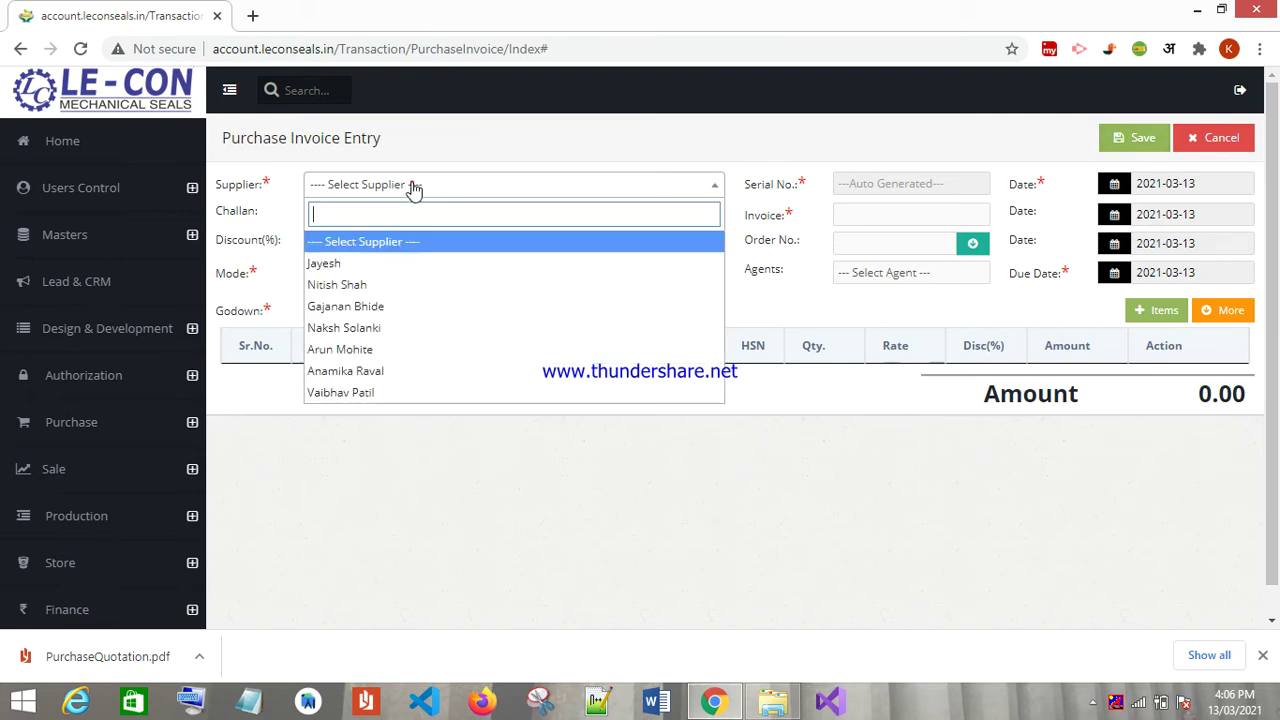
click(368, 287)
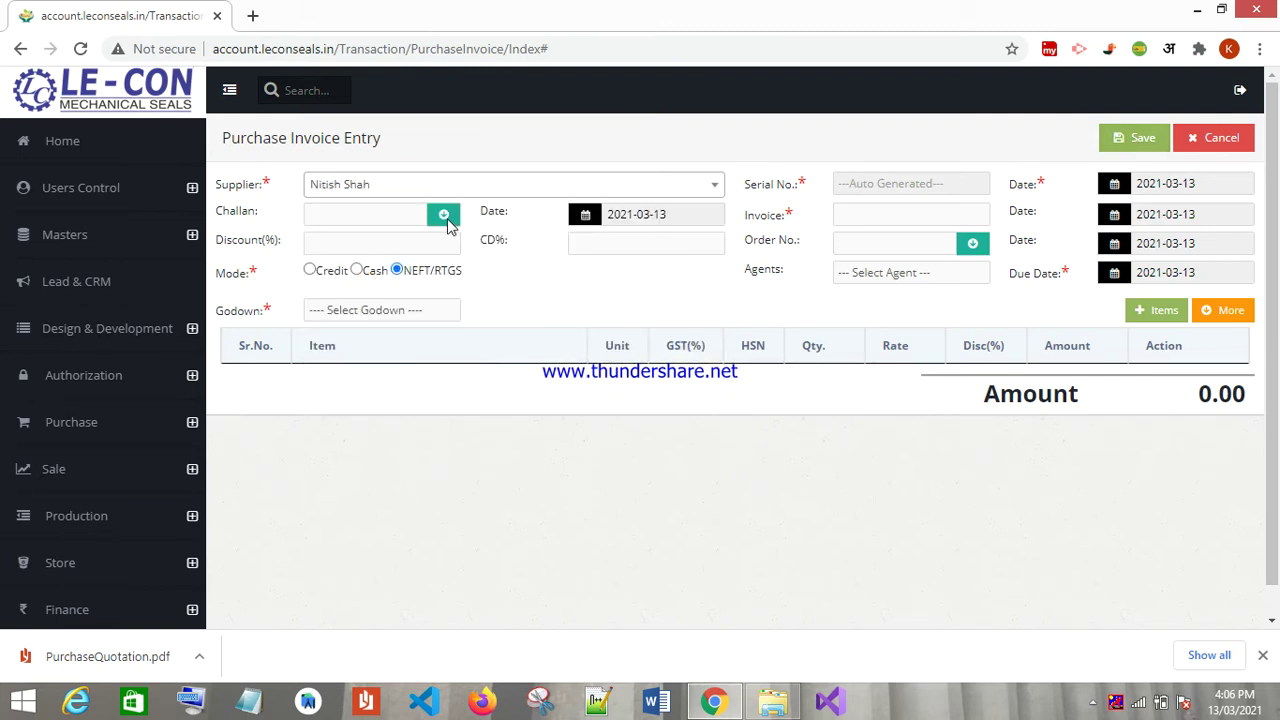
click(446, 220)
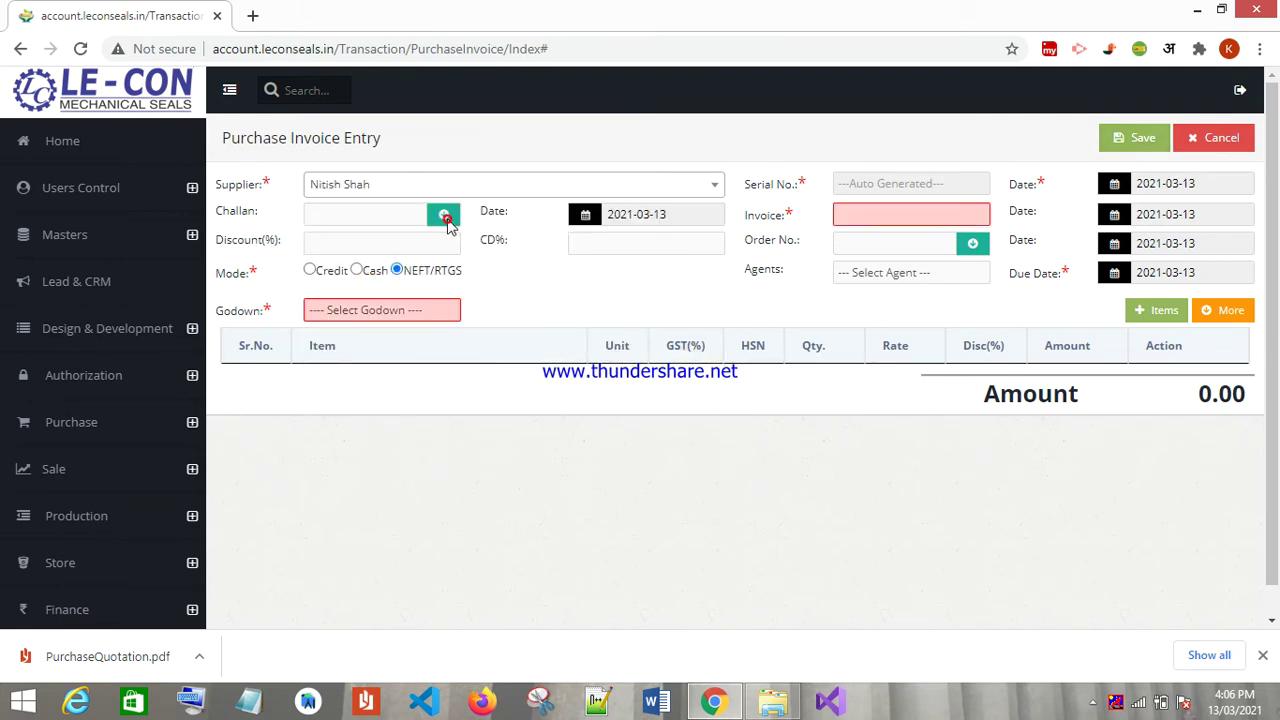
click(895, 216)
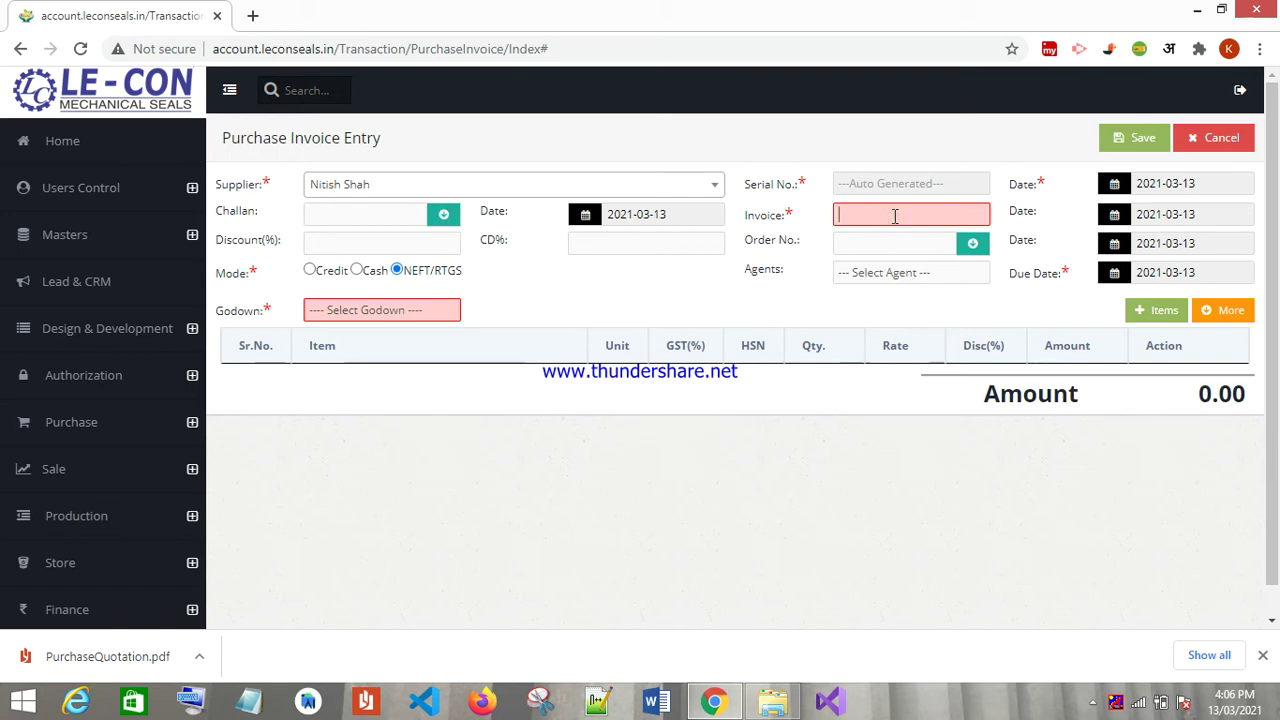
text(I0003)
click(350, 318)
click(350, 346)
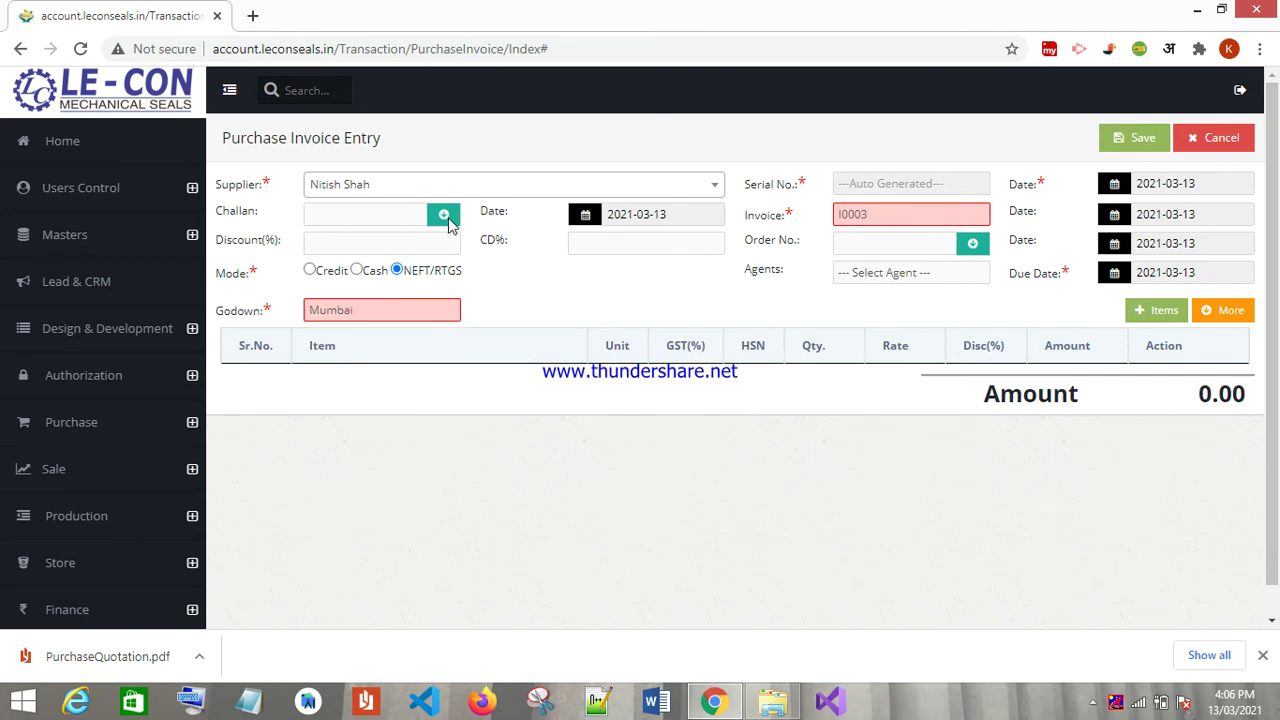
- Import the first Multi Spring Seal line from received goods and the first Single Spring Seal line from pending orders into the invoice
click(445, 216)
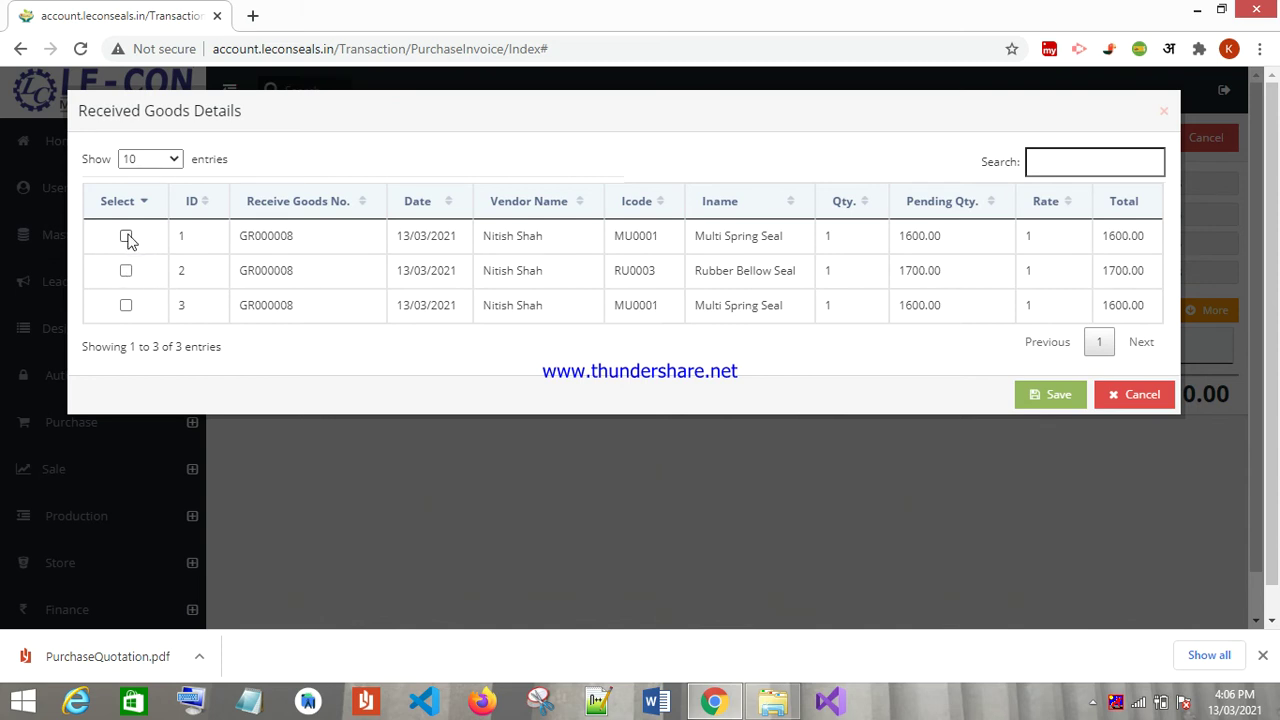
click(1044, 396)
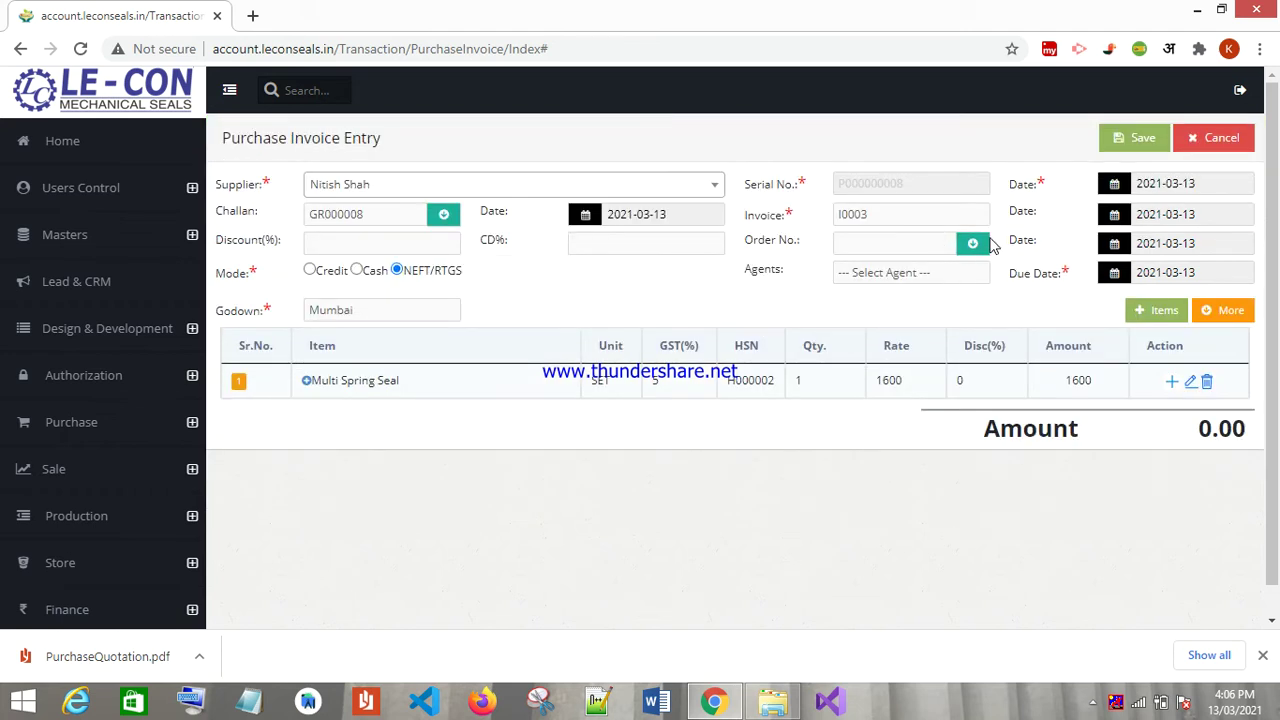
click(972, 245)
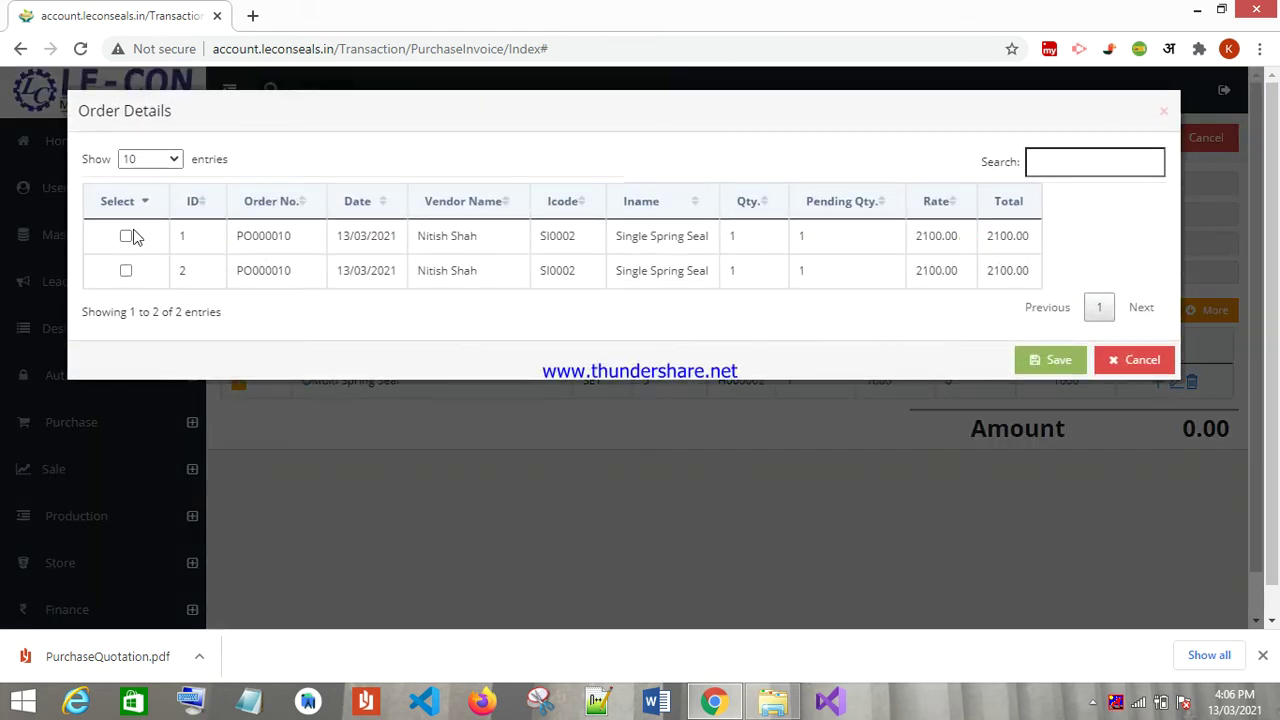
click(126, 237)
click(1030, 368)
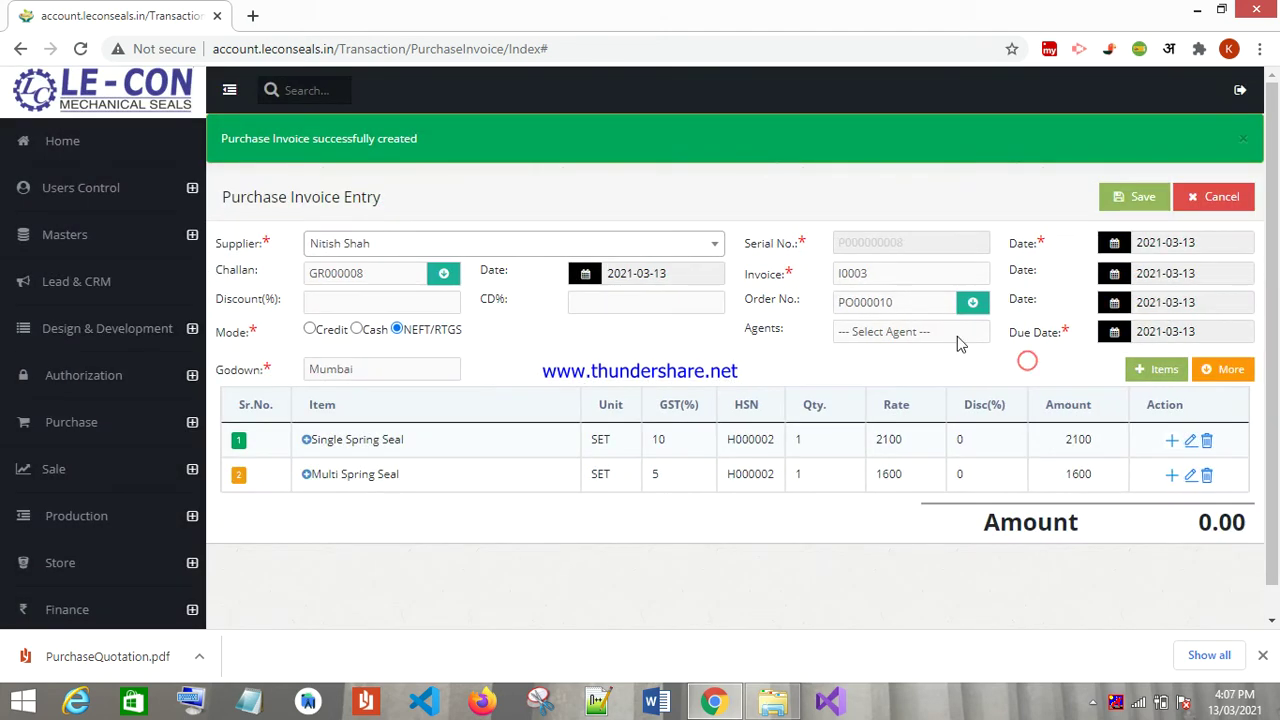
- Assign the fourth listed agent to the purchase invoice and save it through its payment details
click(927, 332)
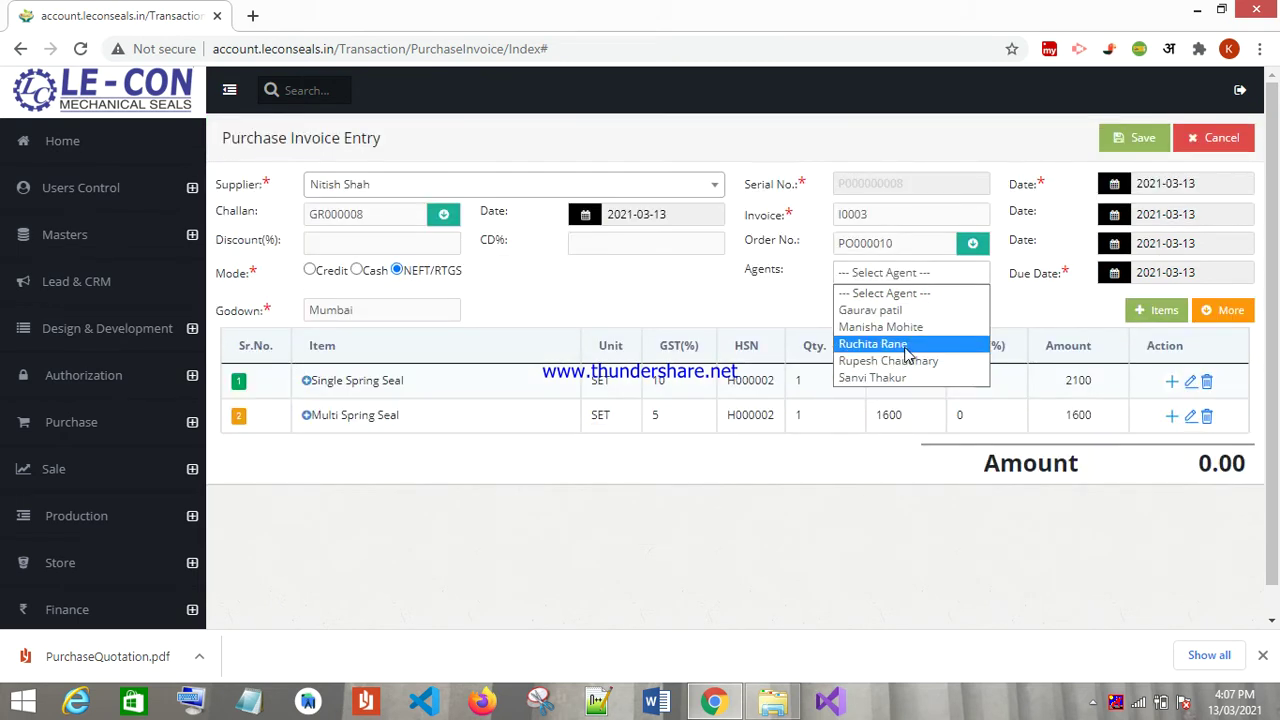
click(900, 361)
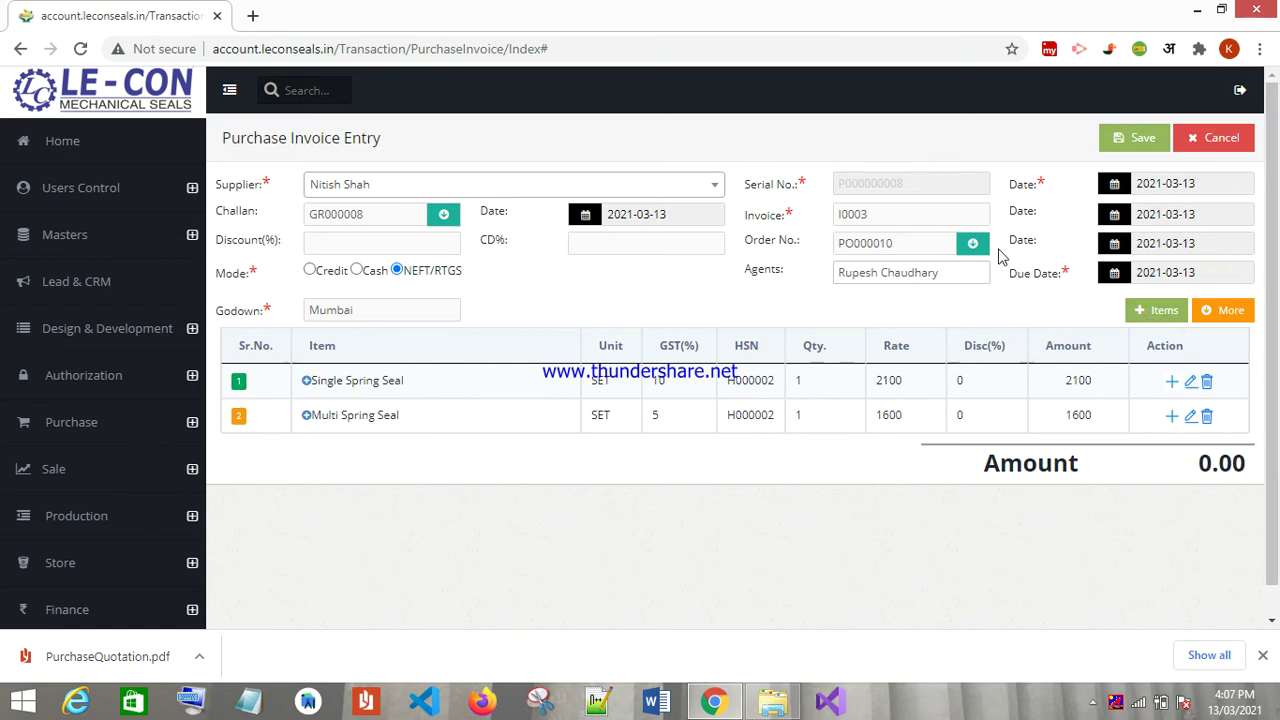
click(1131, 140)
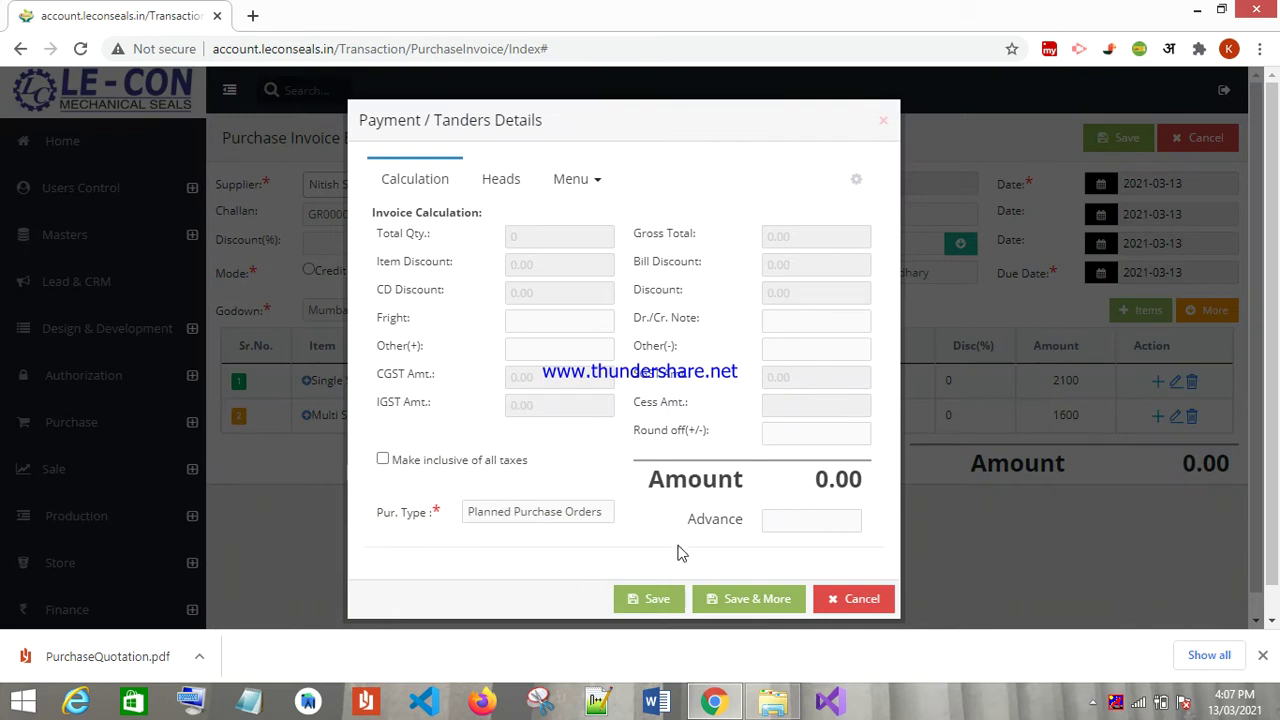
click(647, 604)
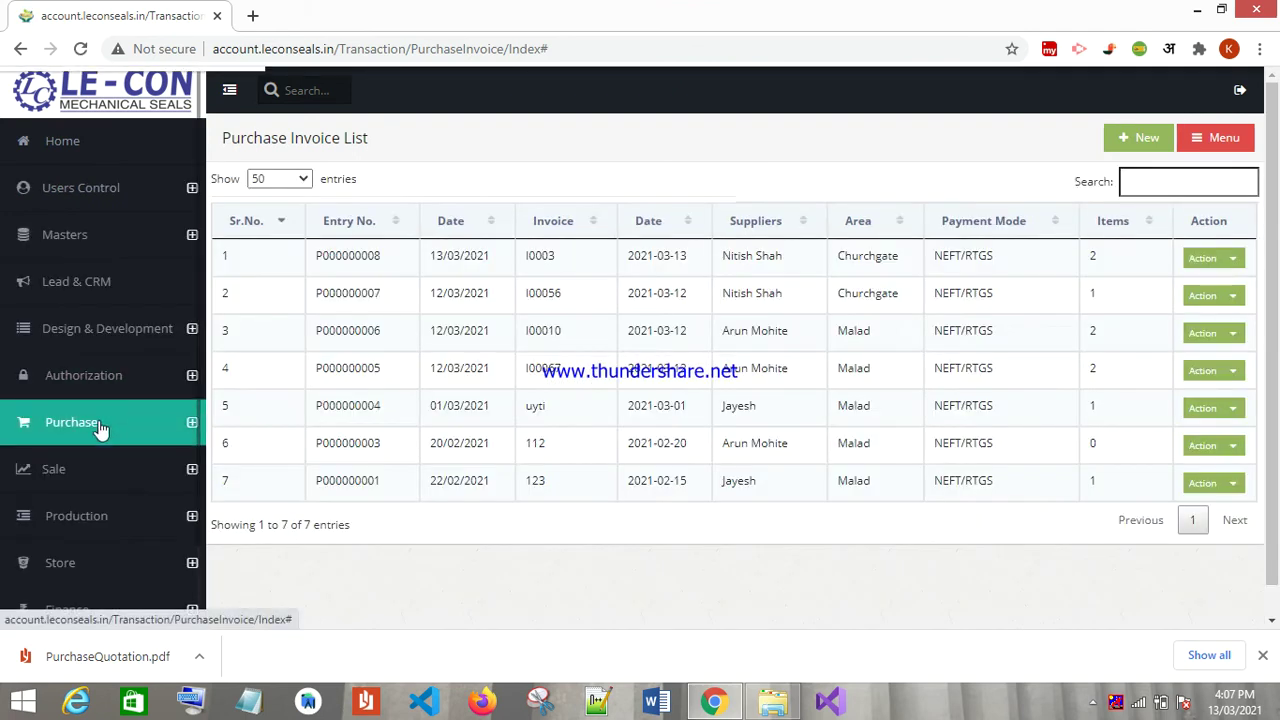
- Start a new purchase return invoice for the second listed supplier with the Mumbai godown
click(96, 432)
scroll(117, 423, down, 5)
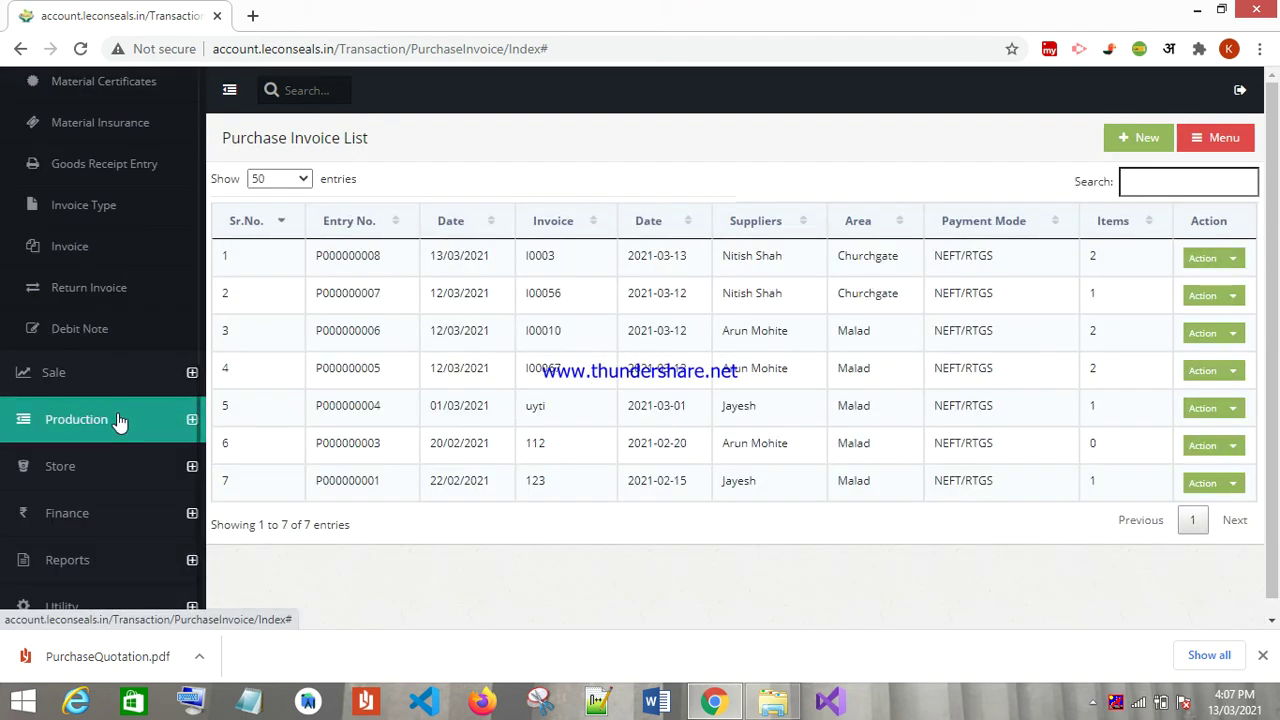
click(132, 297)
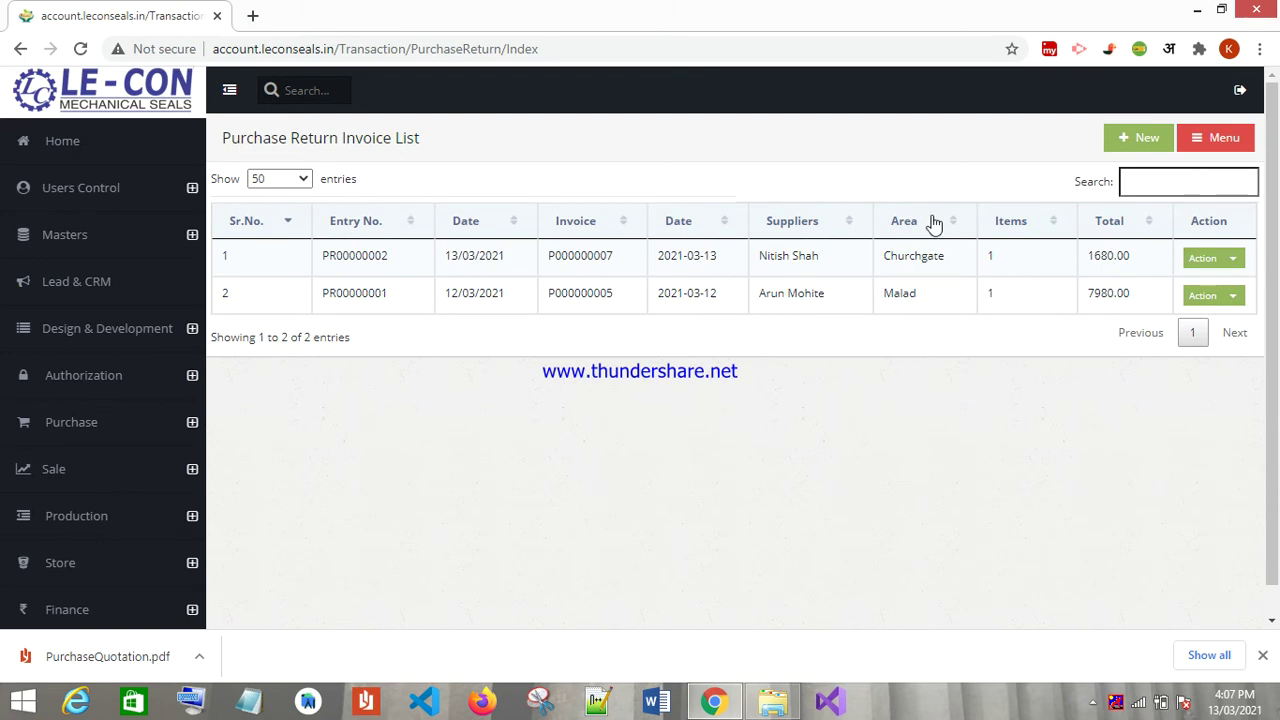
click(1135, 143)
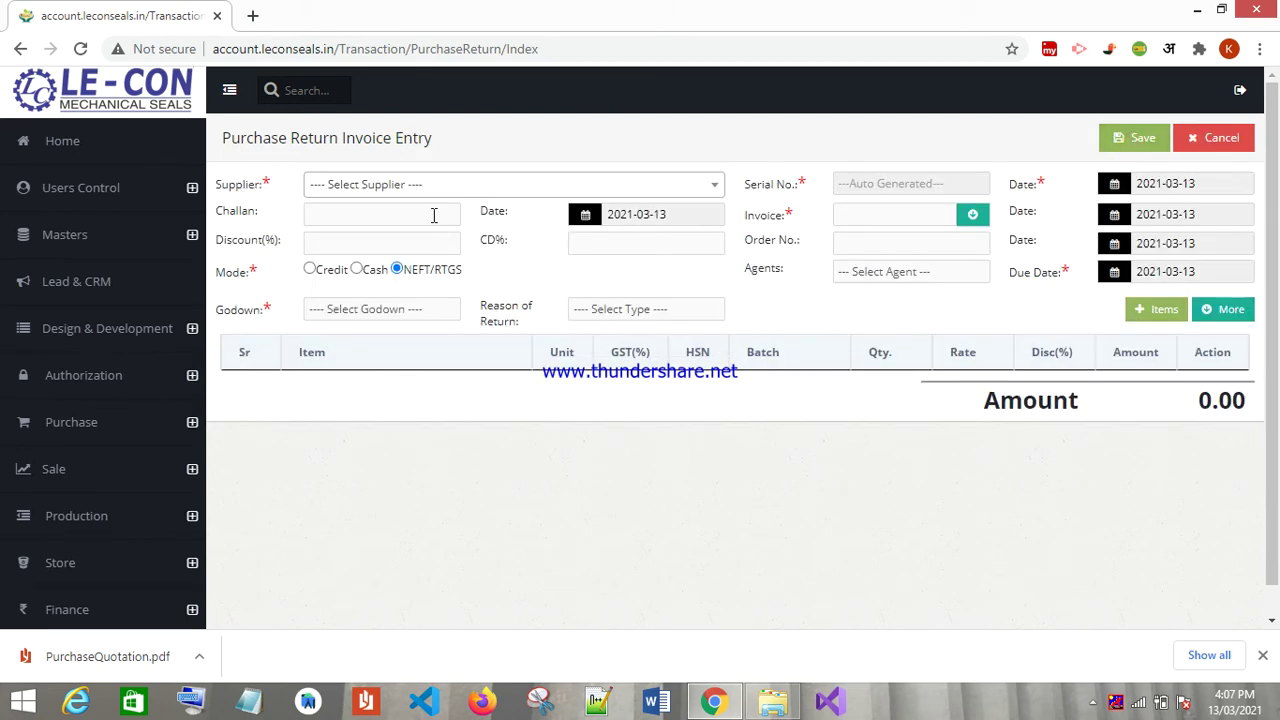
click(466, 190)
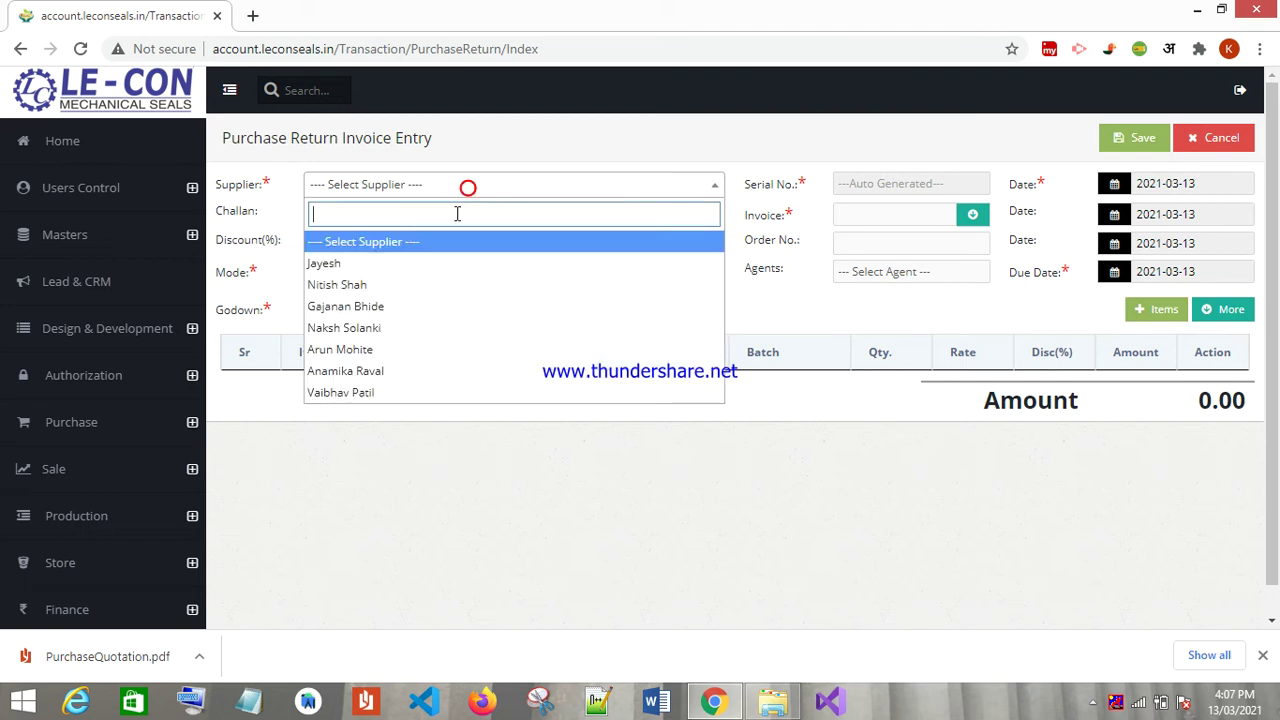
click(400, 286)
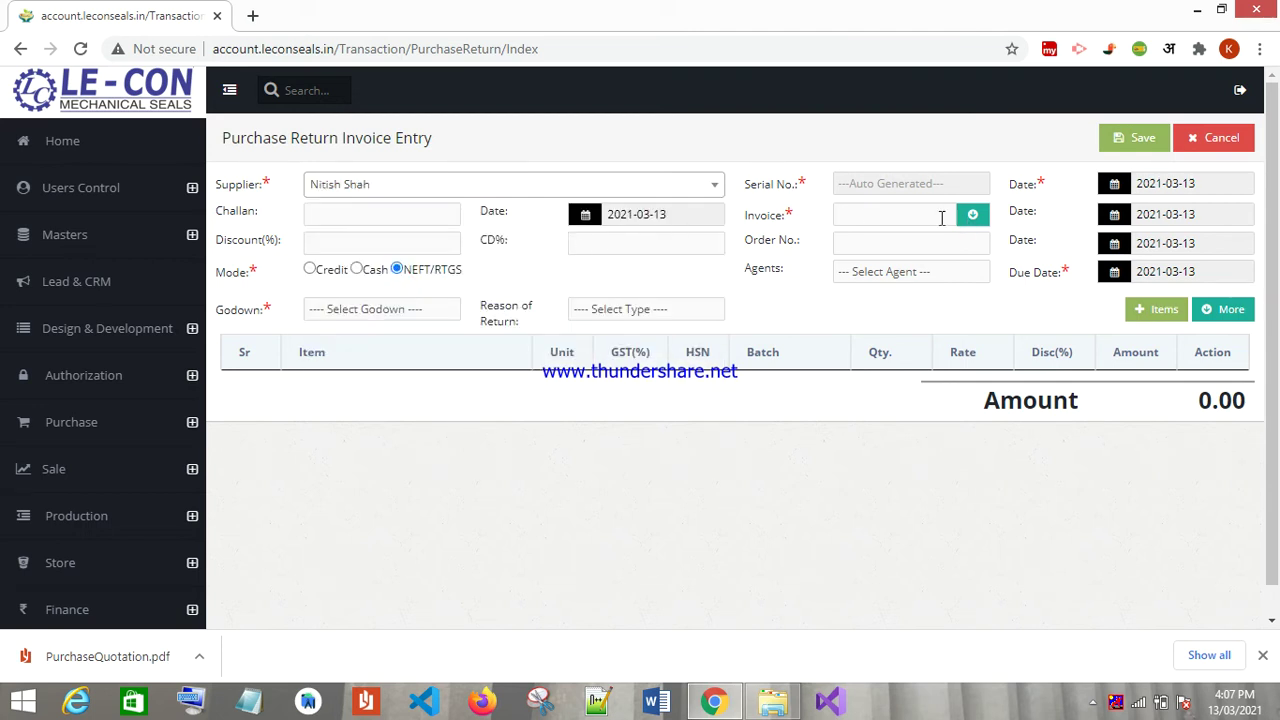
click(340, 311)
click(334, 347)
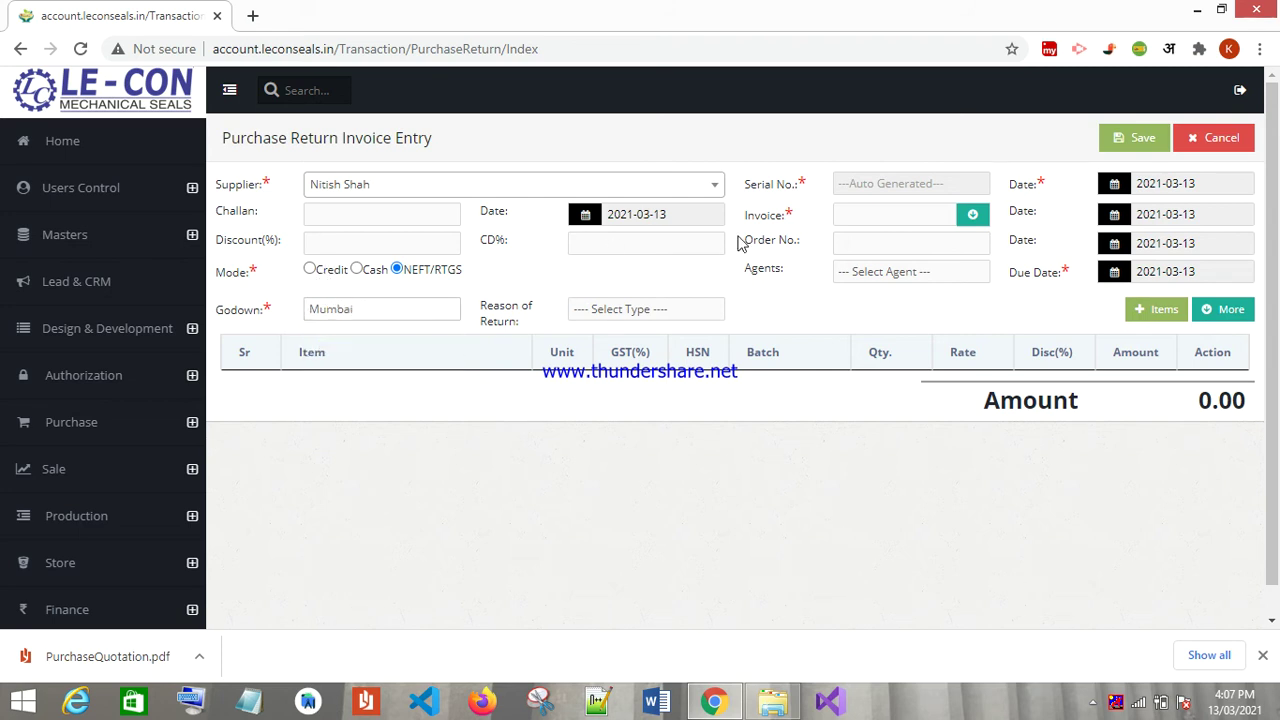
- Add the Single Spring Seal invoice line to the return with the reason Goods shipped too late, and save the return invoice
click(973, 216)
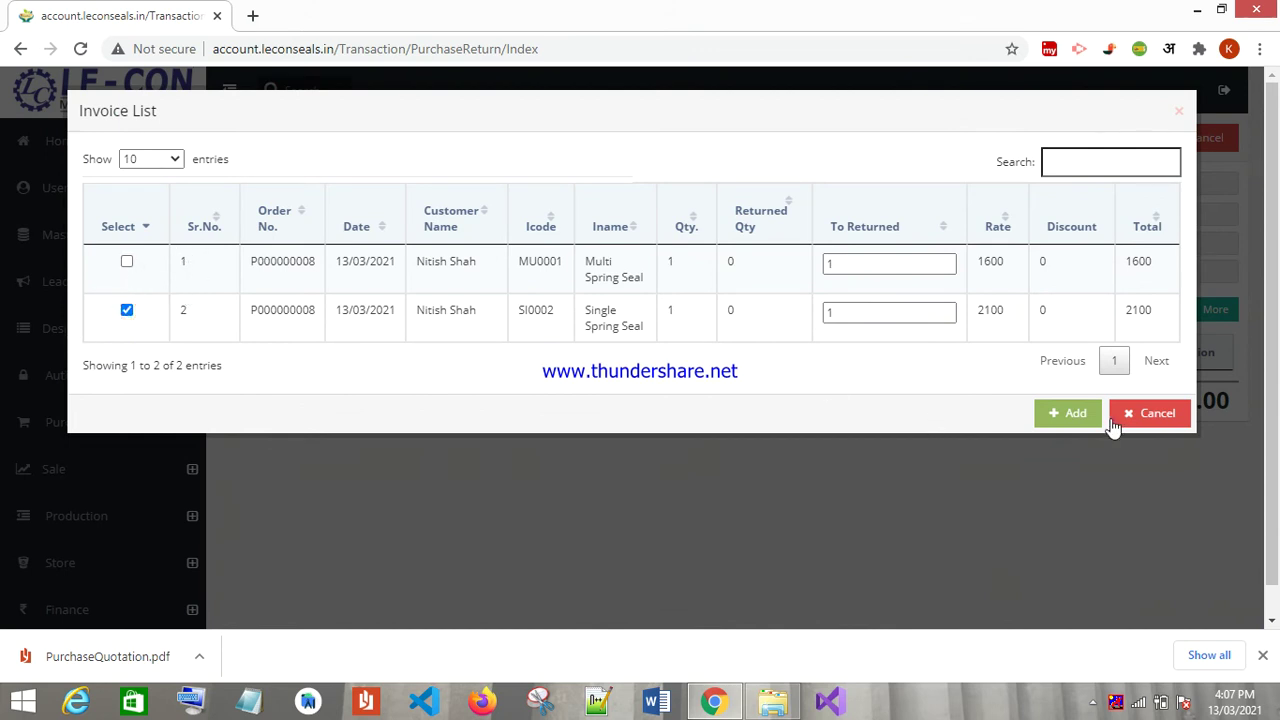
click(1066, 413)
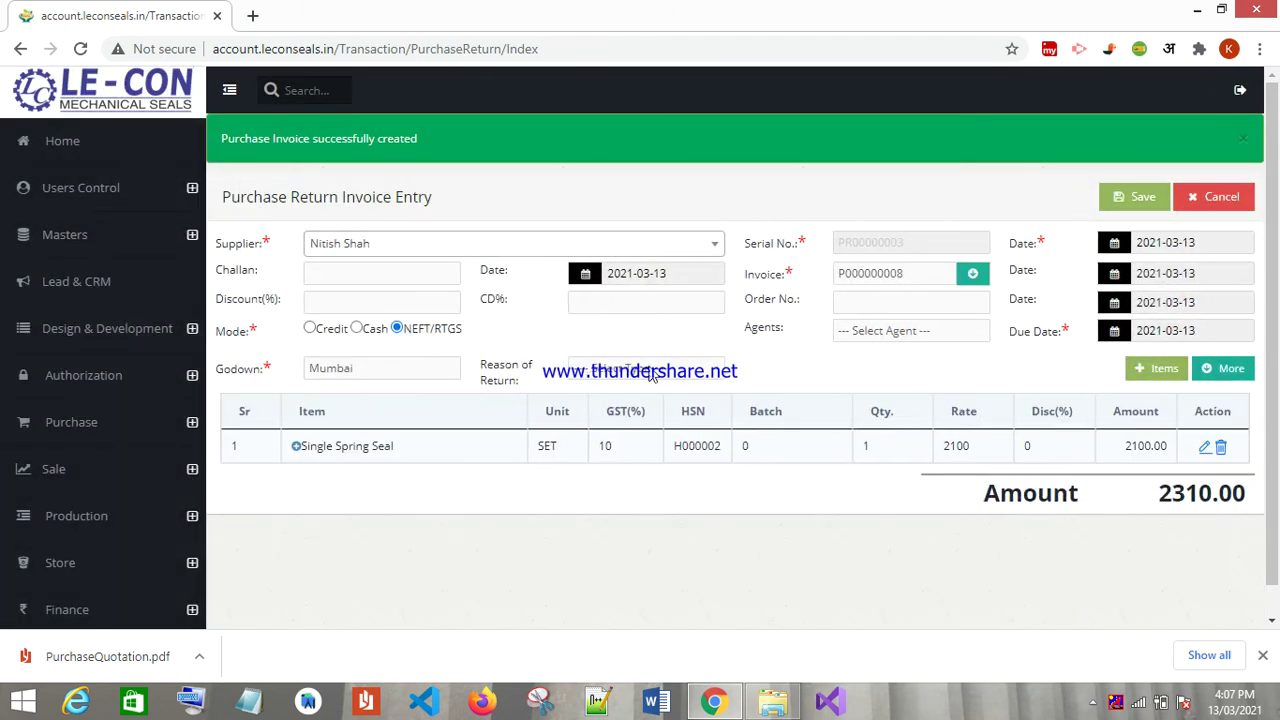
click(638, 371)
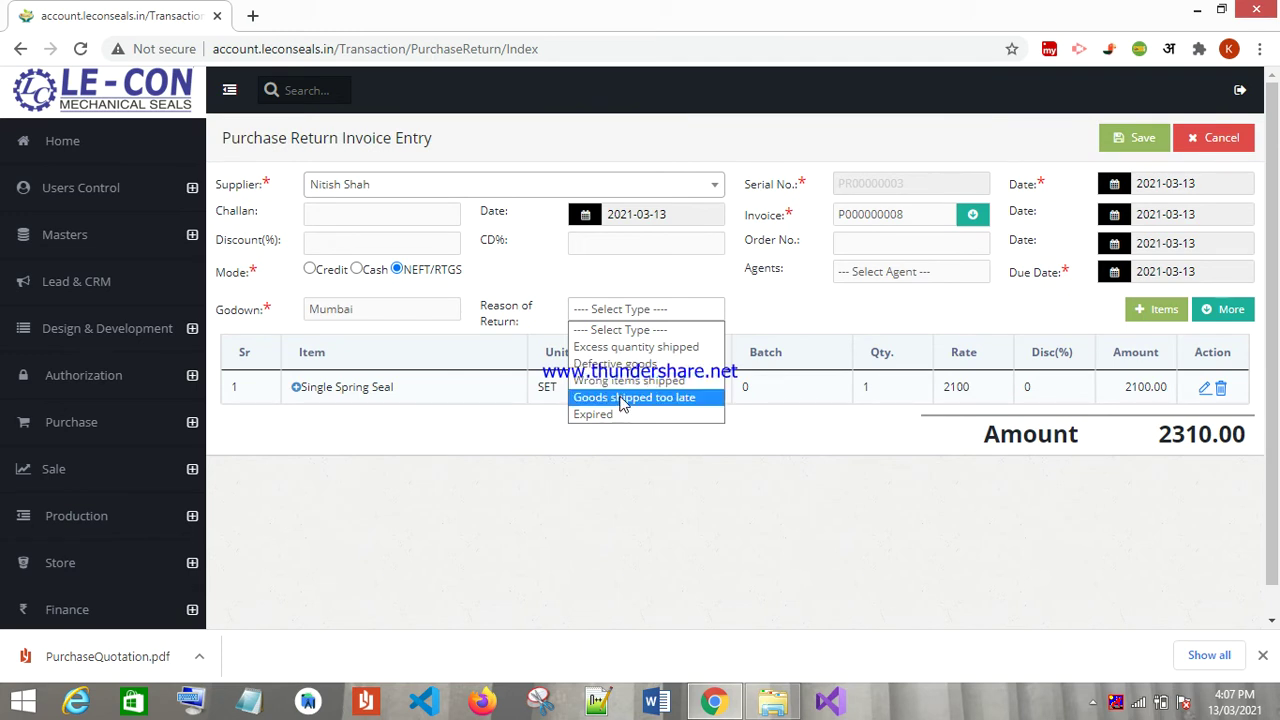
click(622, 397)
click(1120, 138)
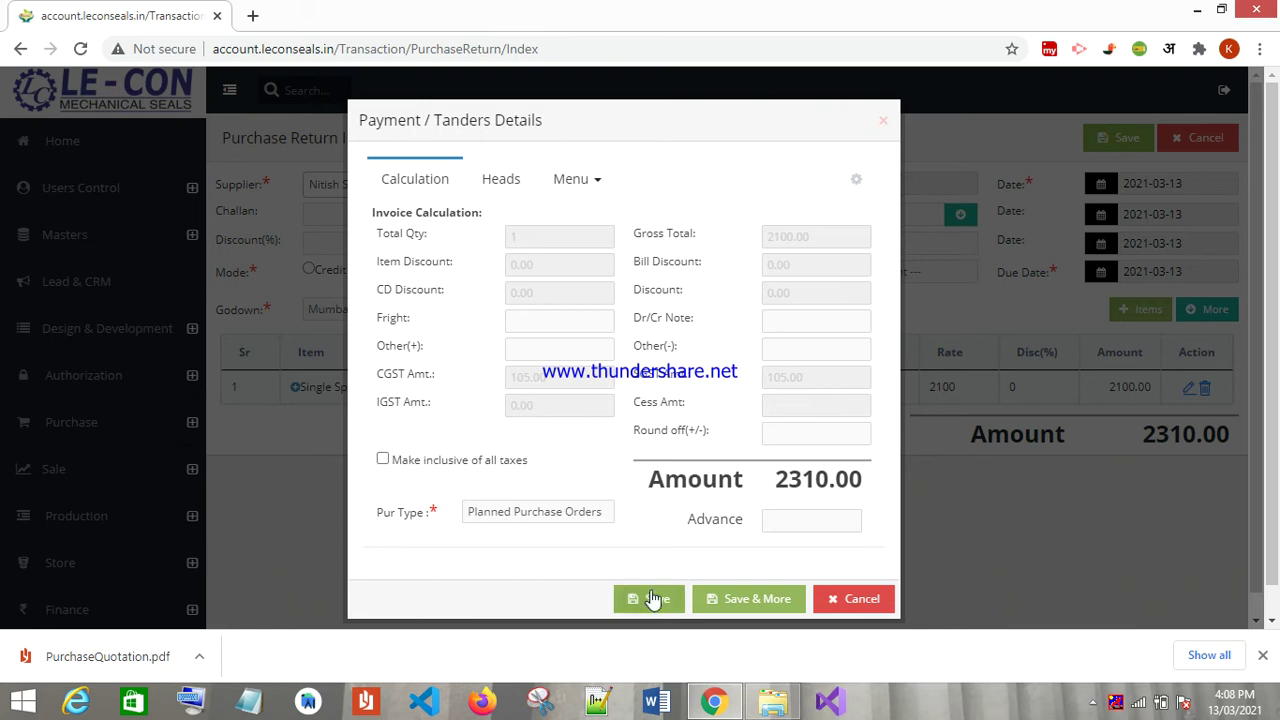
click(652, 598)
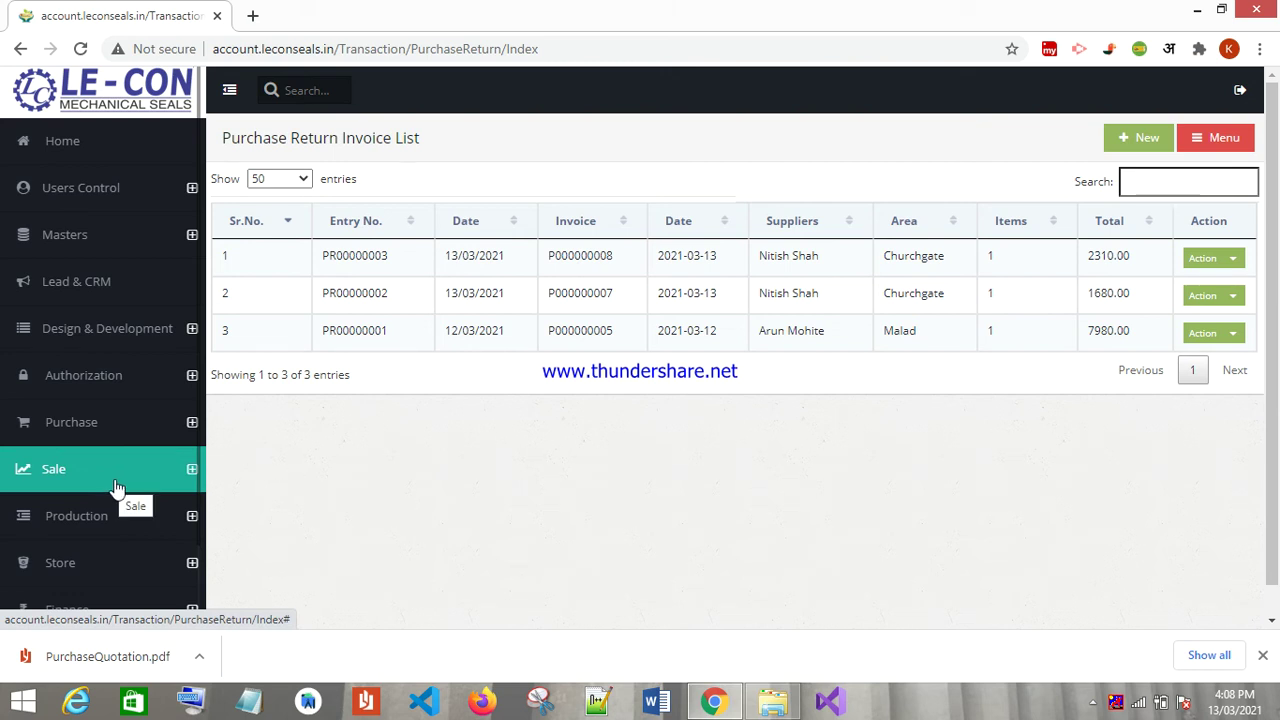
- Open the Store's GR Confirmation and approve the first Multi Spring Seal goods receipt line
scroll(120, 485, down, 1)
click(84, 340)
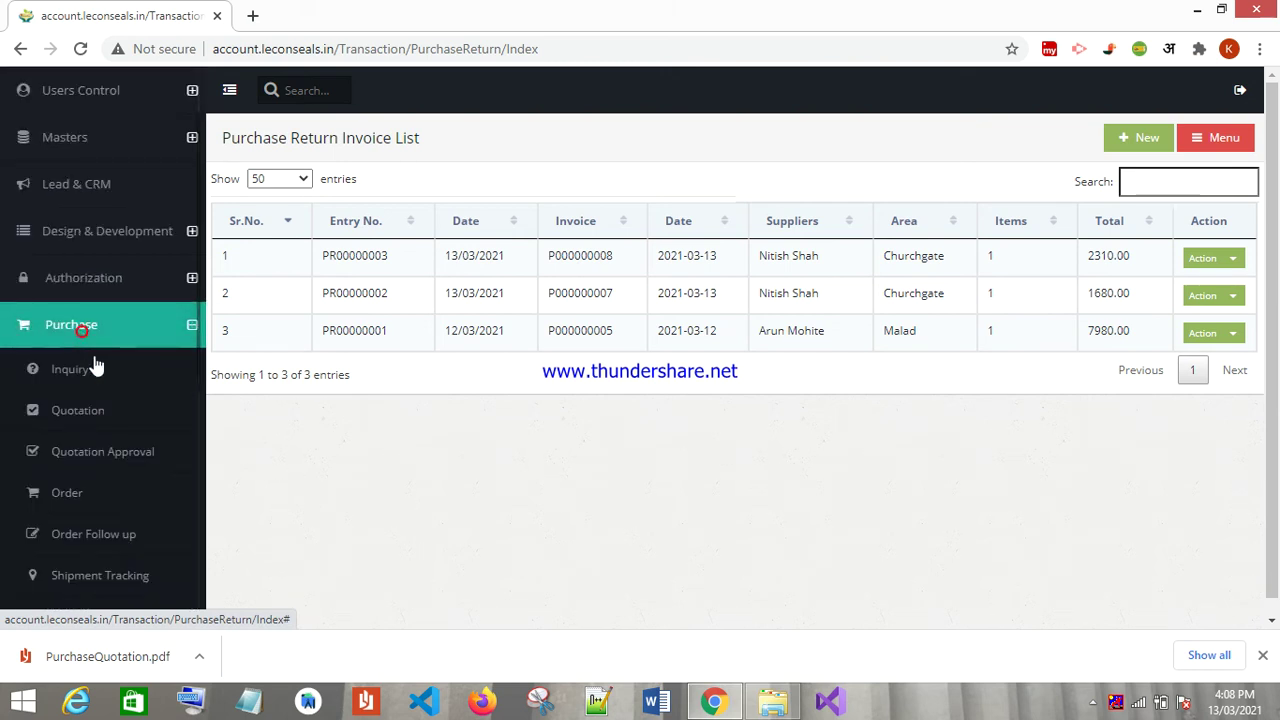
scroll(100, 375, down, 6)
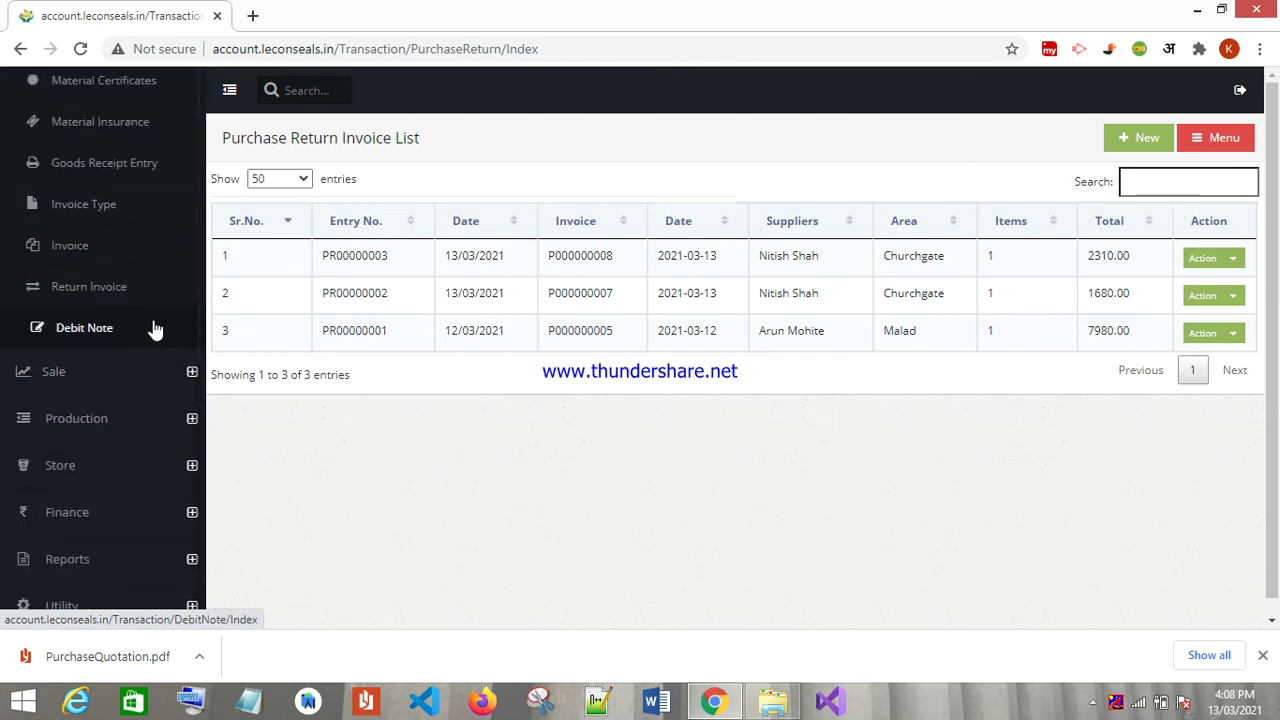
click(100, 475)
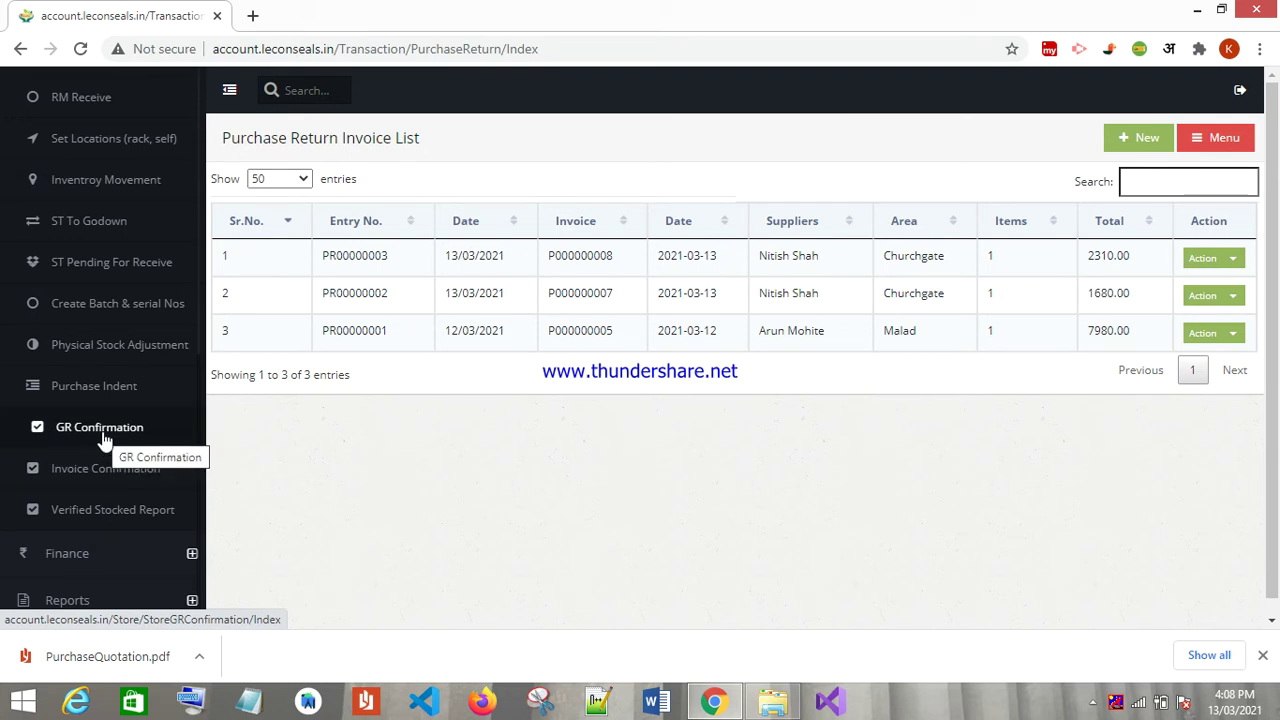
click(103, 436)
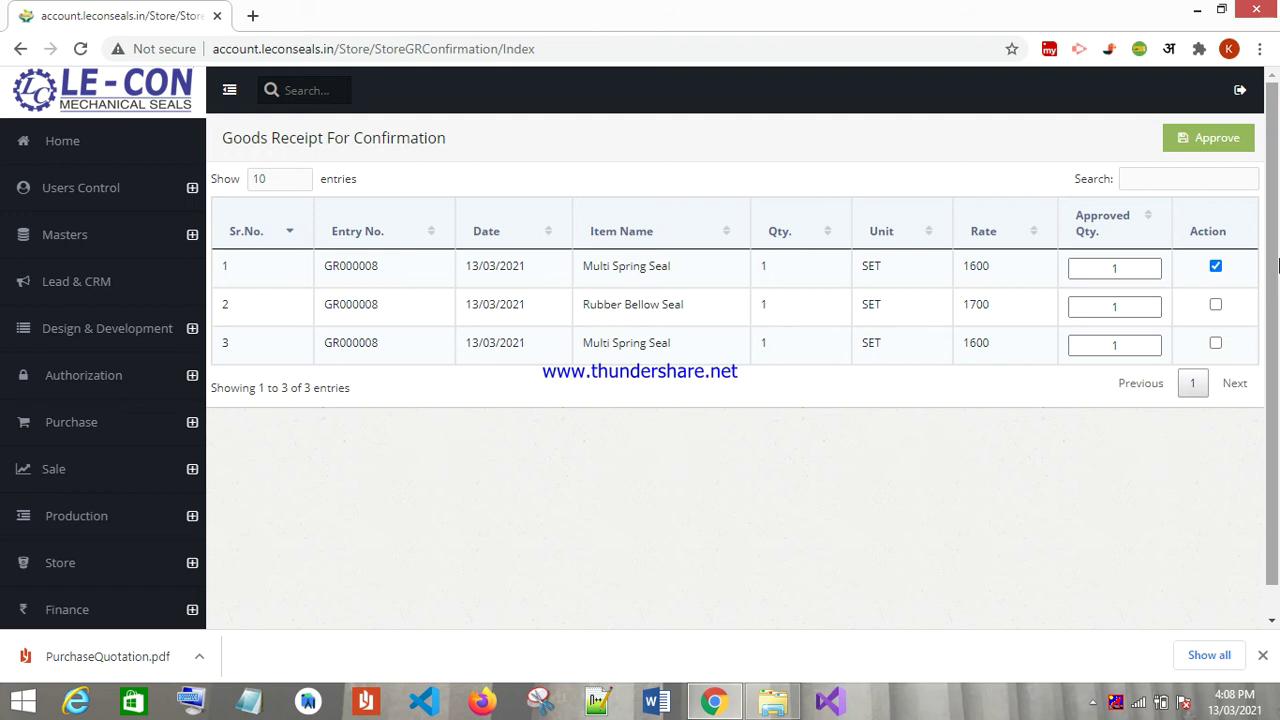
click(1203, 146)
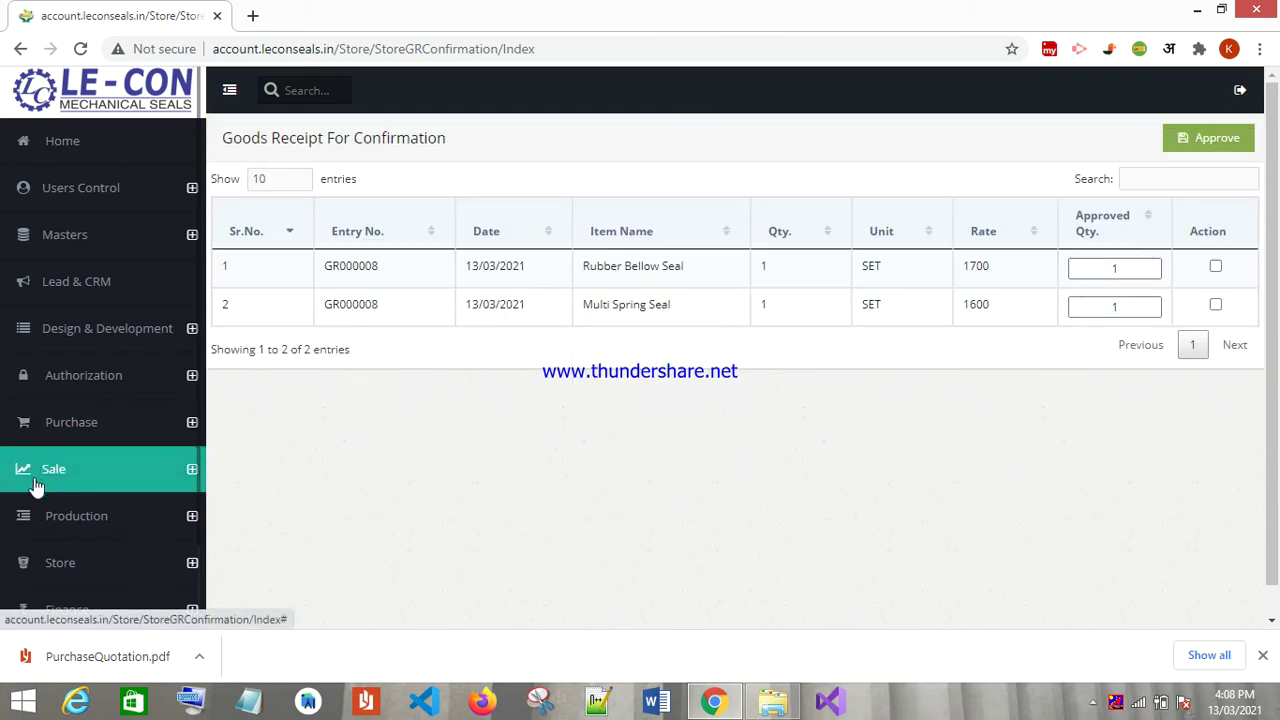
- Open the Store's Invoice Confirmation and approve the Multi Spring Seal line dated 13/03/2021
click(66, 532)
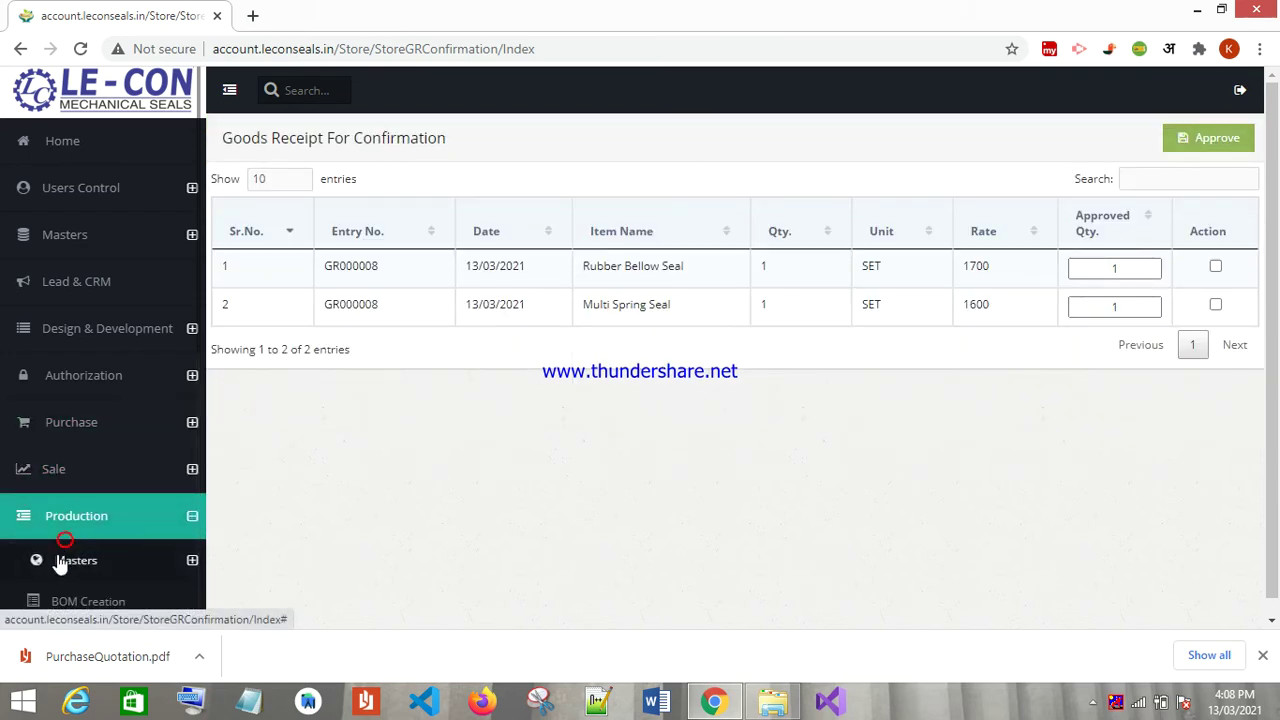
click(70, 533)
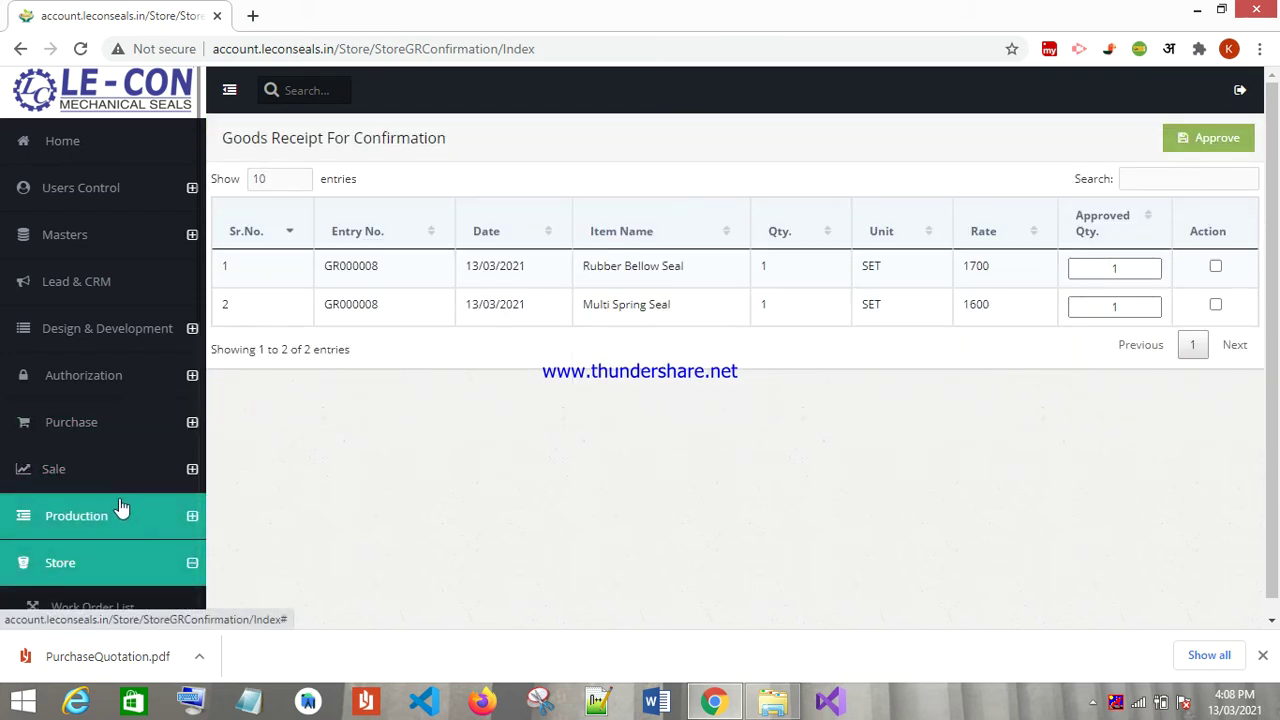
scroll(114, 540, down, 5)
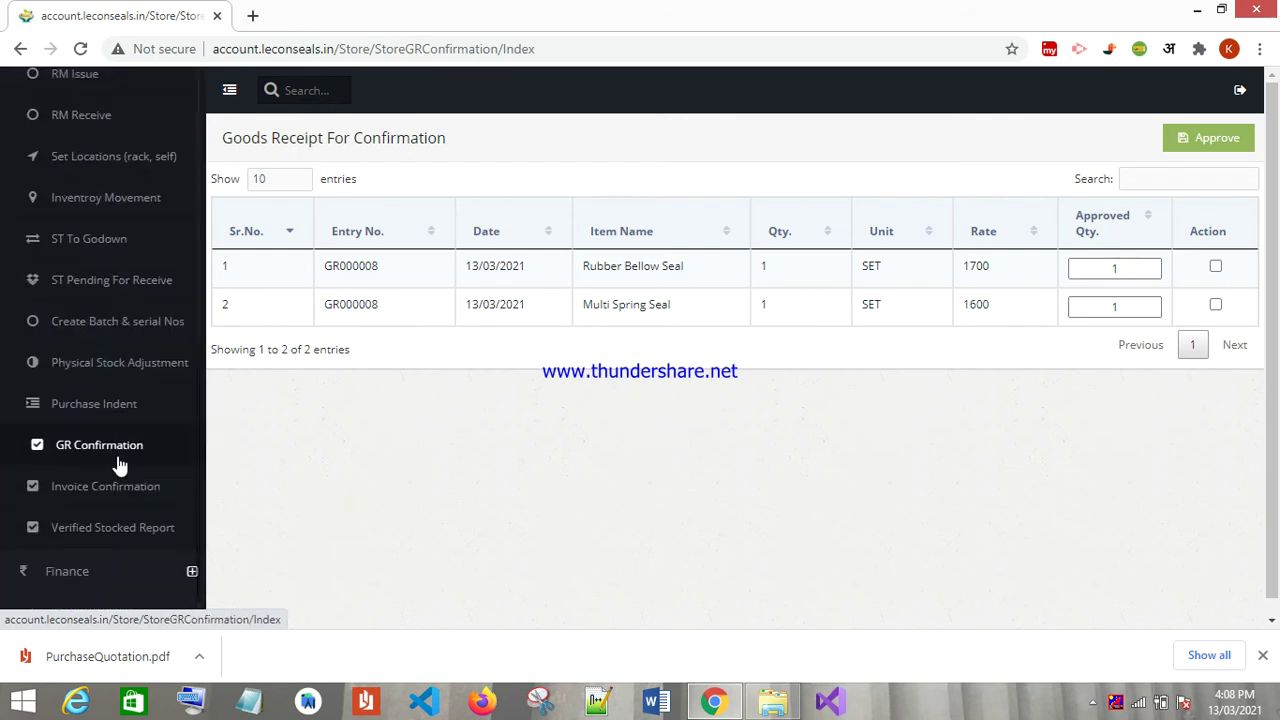
click(107, 488)
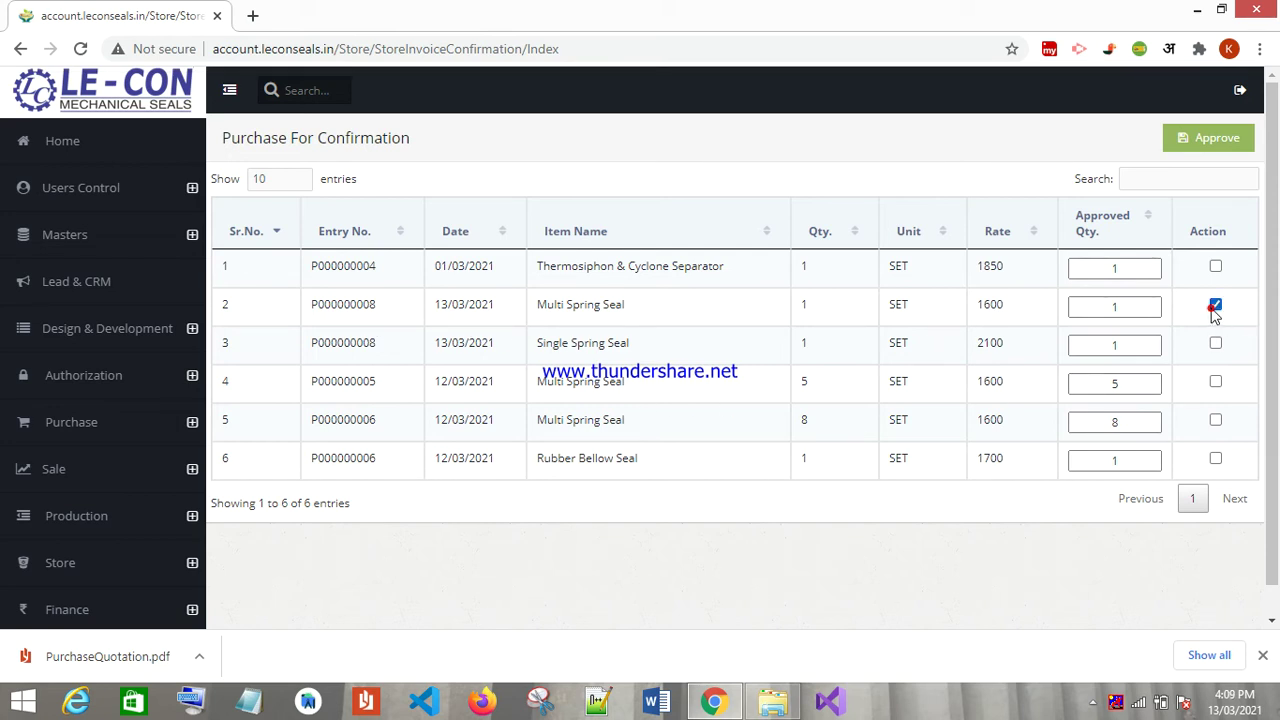
click(1208, 148)
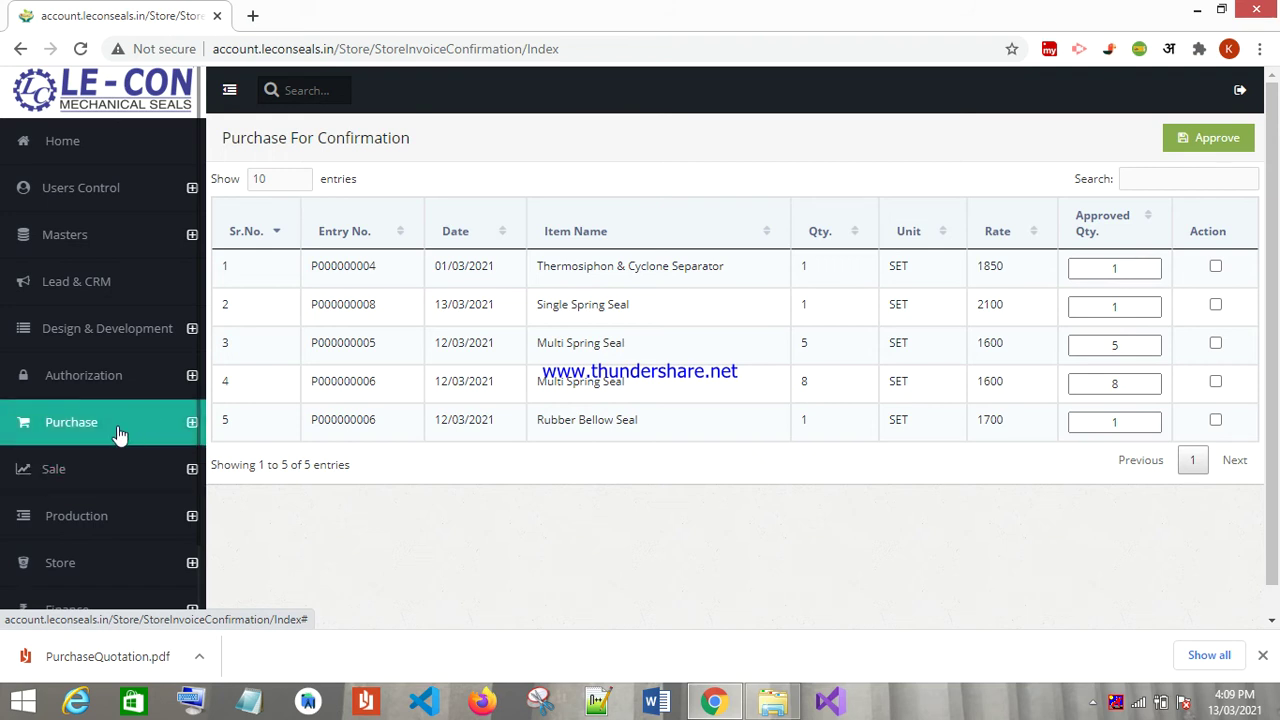
- Open the sales inquiries and start a new inquiry of type Customer with a 10% discount
click(55, 470)
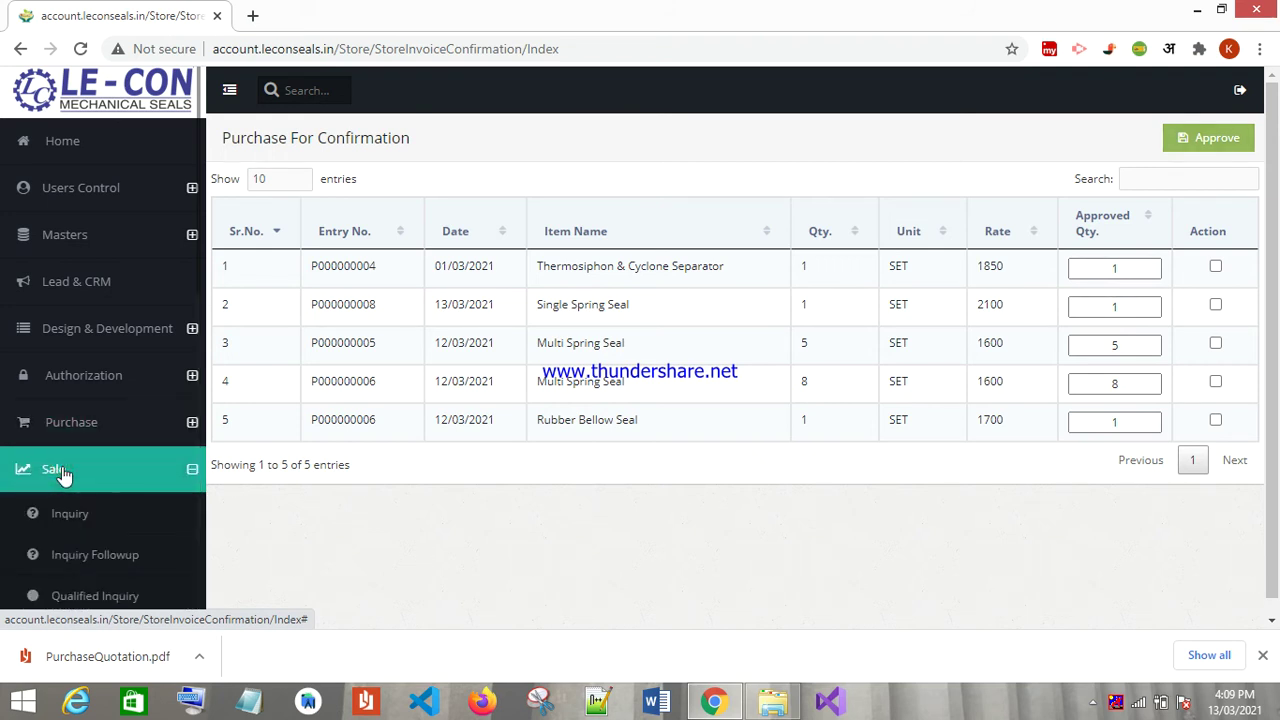
scroll(129, 488, down, 5)
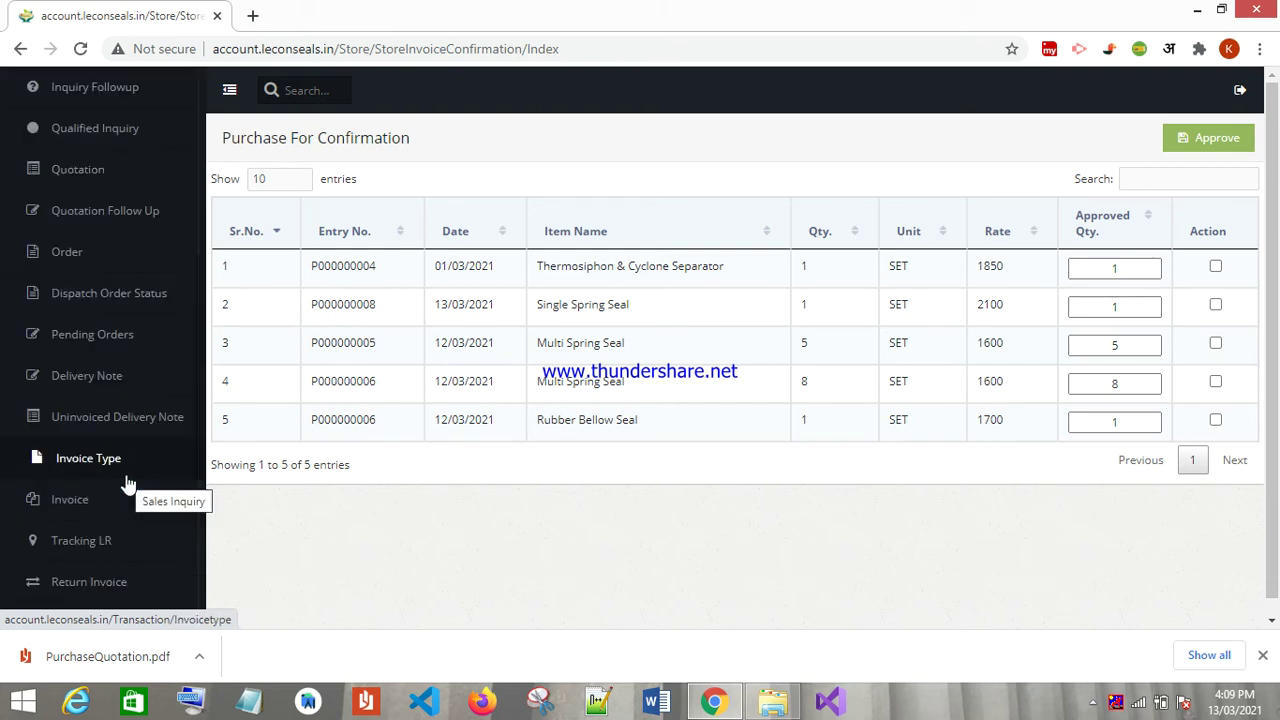
scroll(122, 425, up, 3)
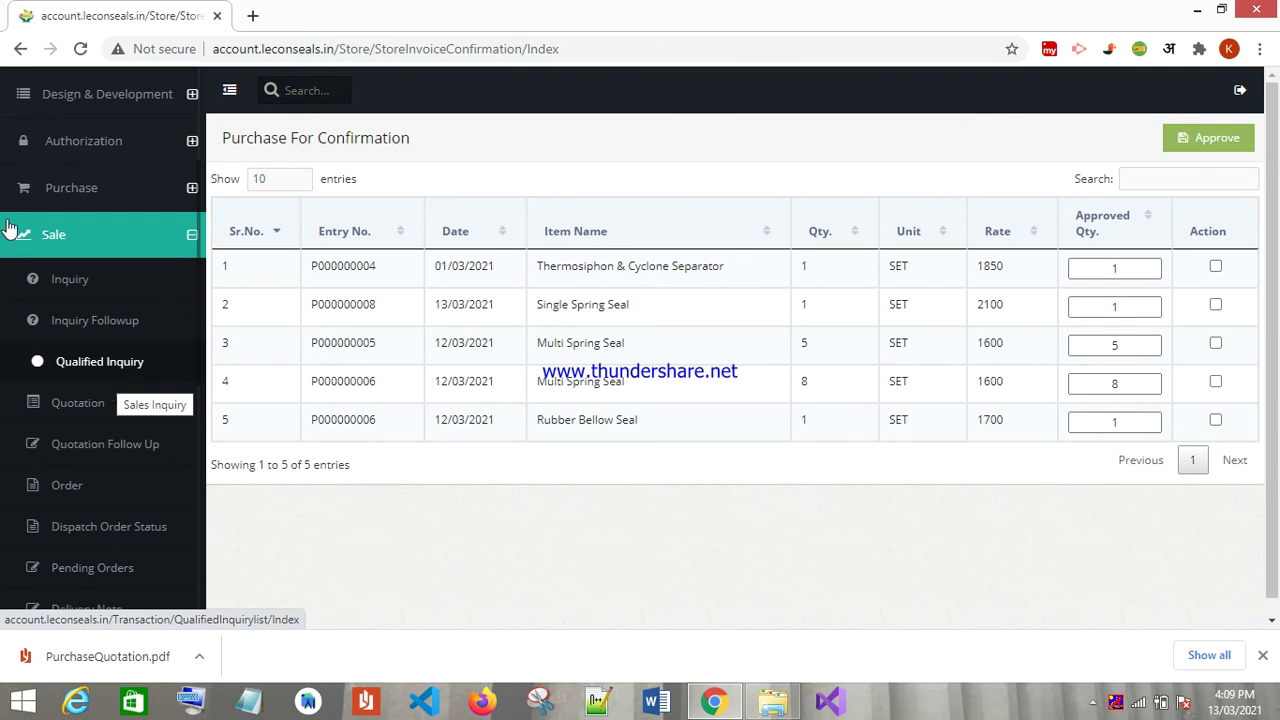
click(76, 281)
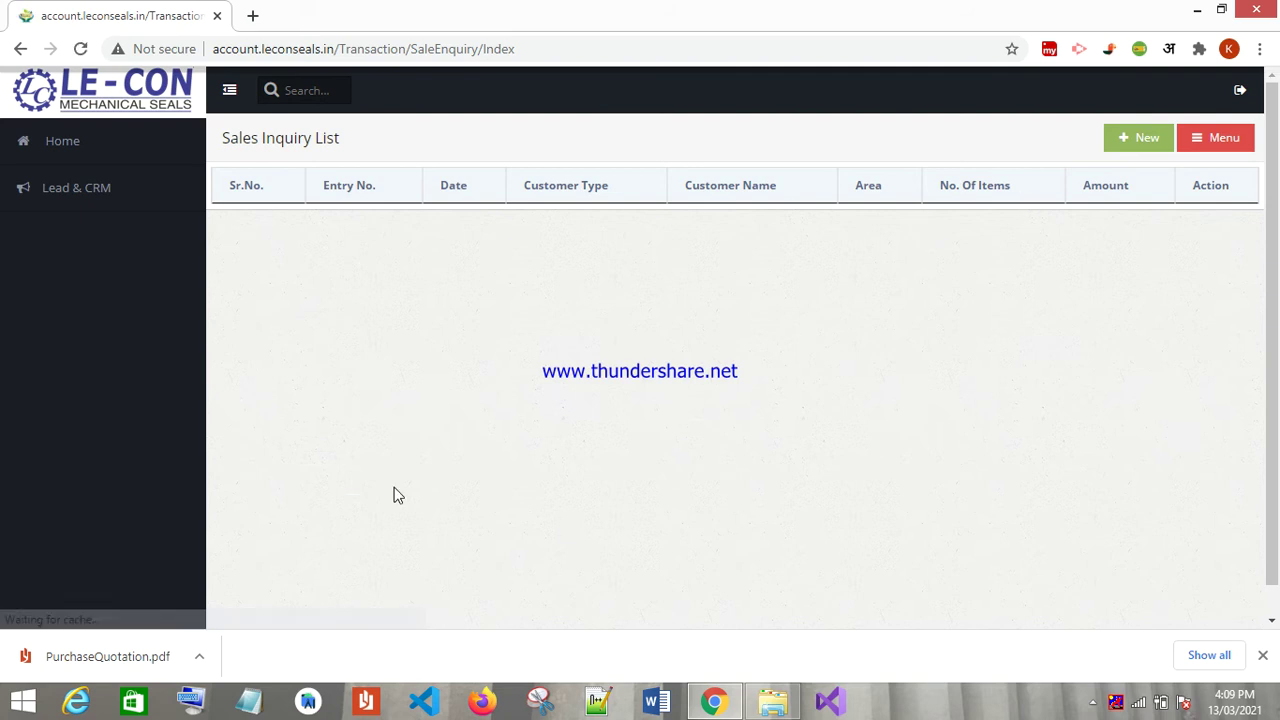
click(1140, 138)
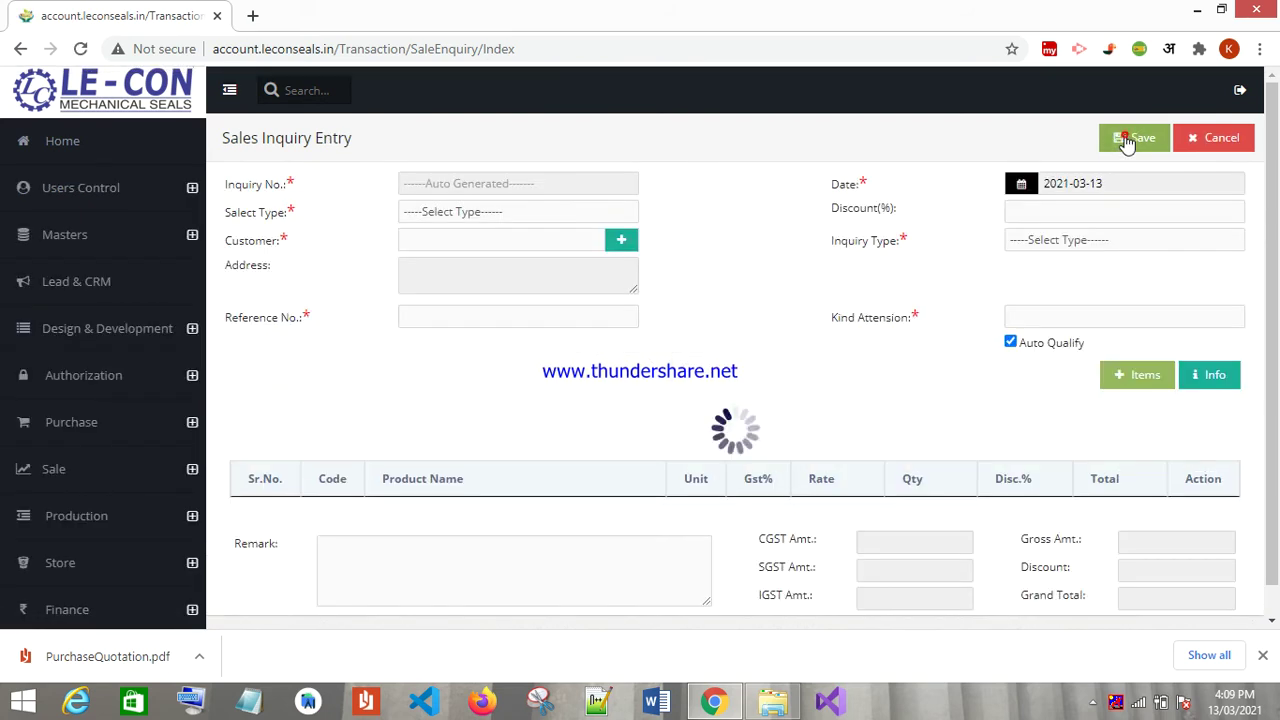
click(449, 213)
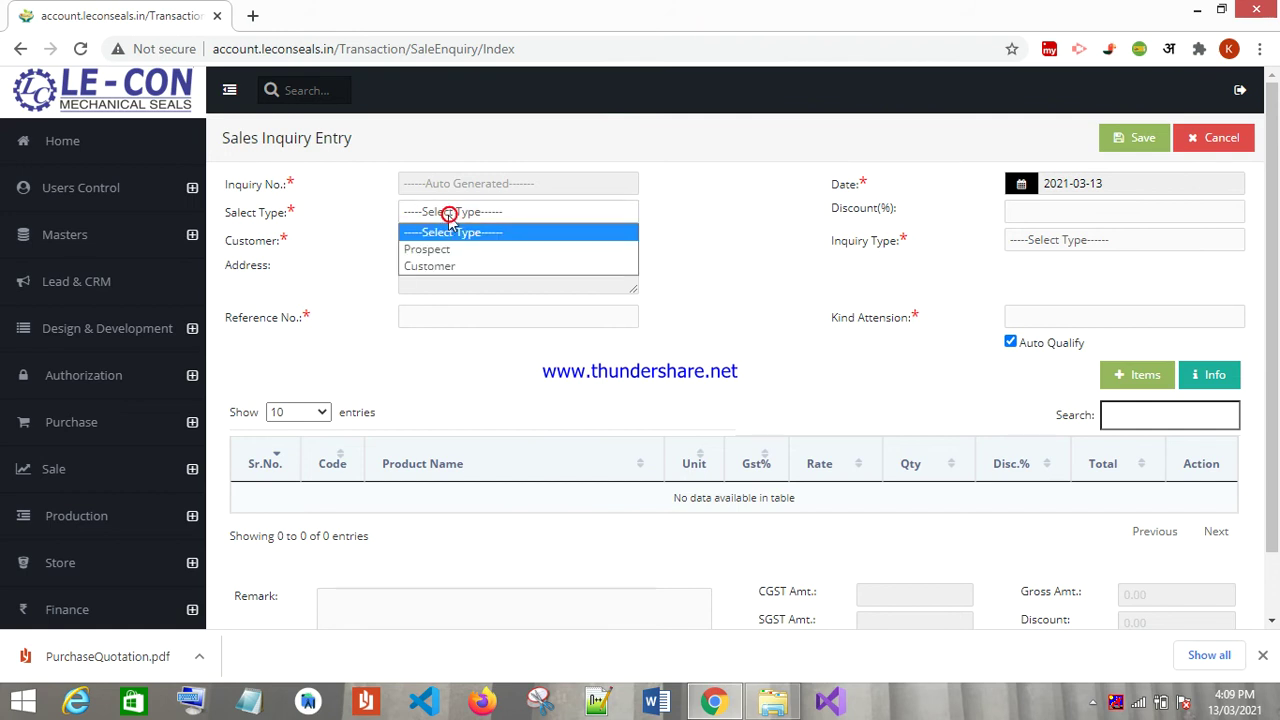
click(449, 267)
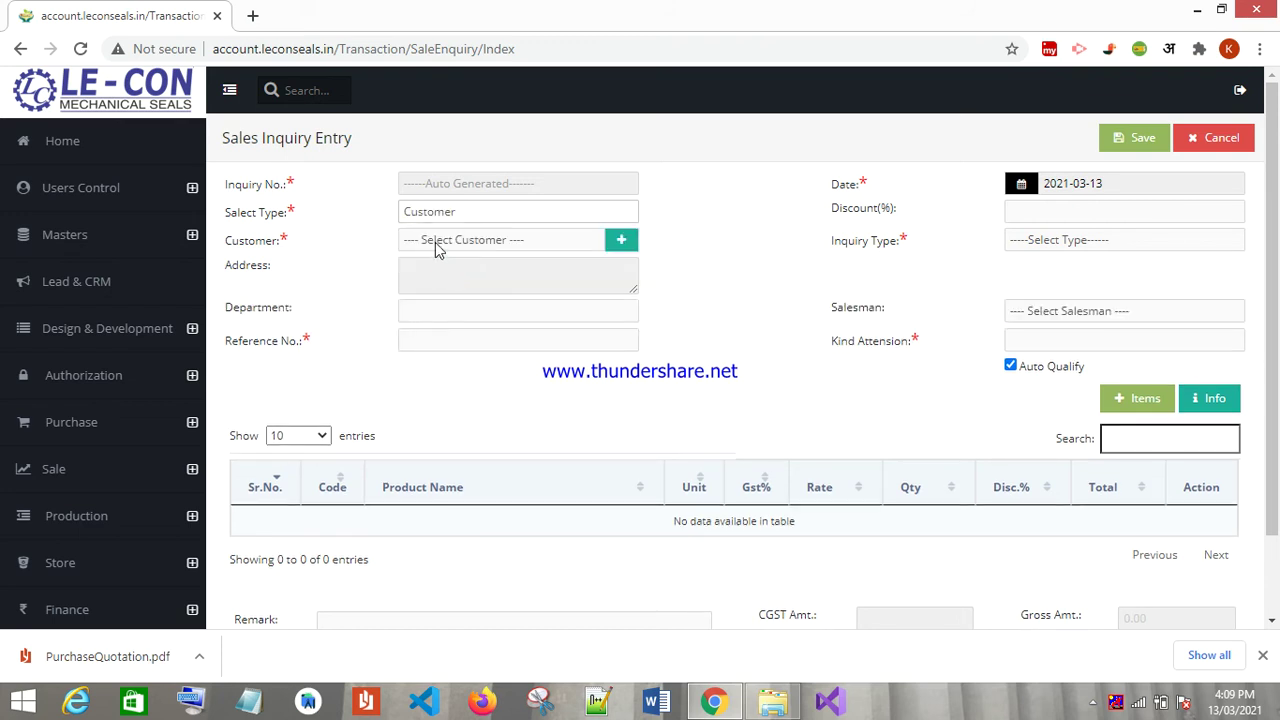
click(1040, 209)
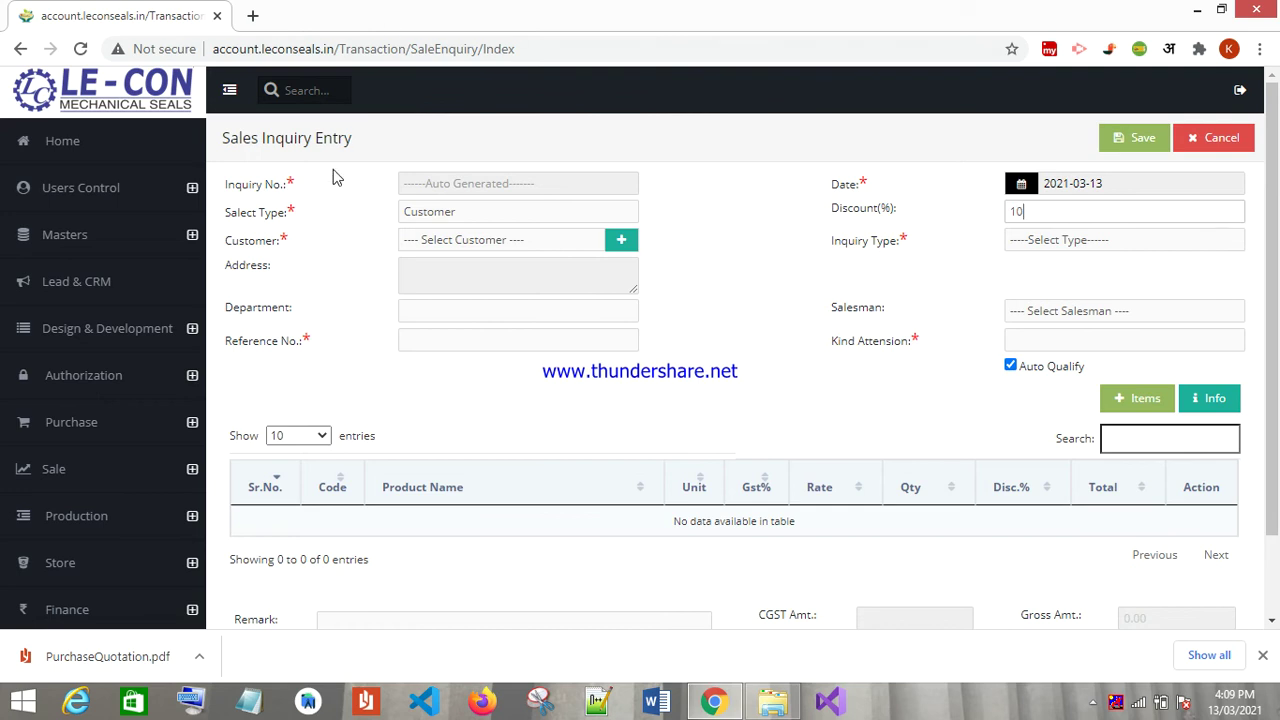
- Switch the inquiry to Prospect, view the Add New Customer/Prospect form without saving, and return the type to Customer
click(475, 244)
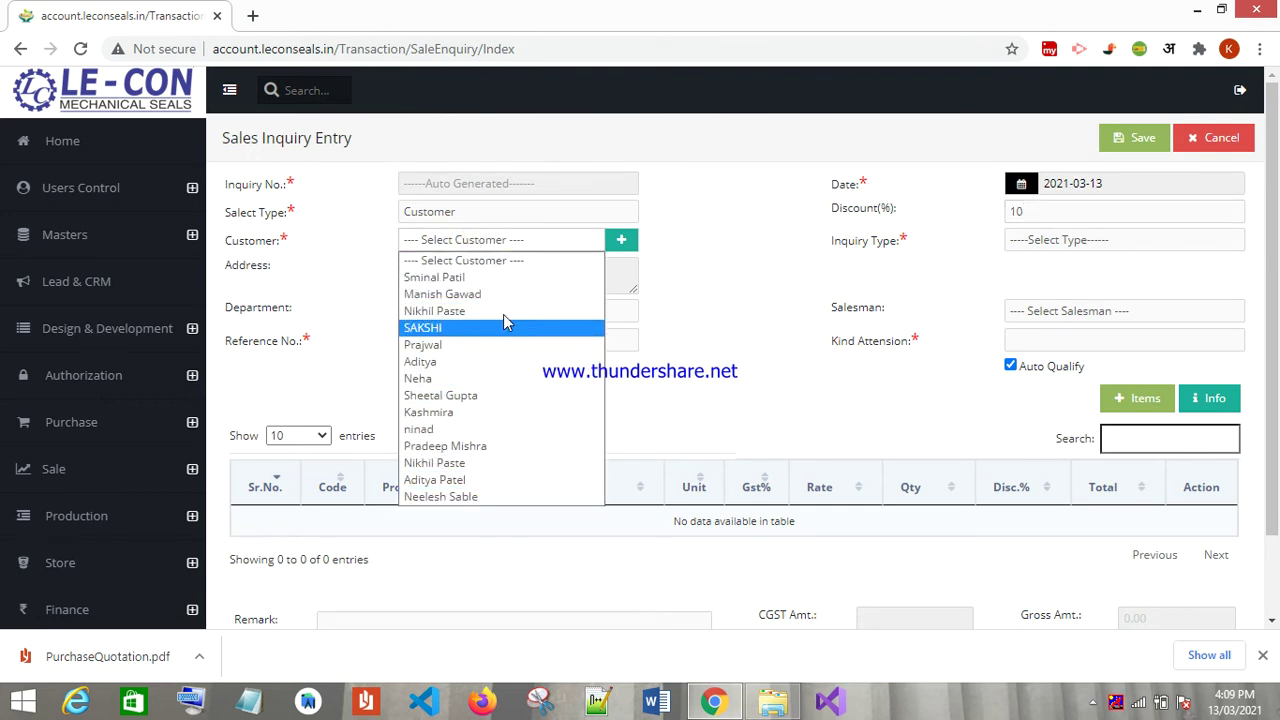
click(488, 215)
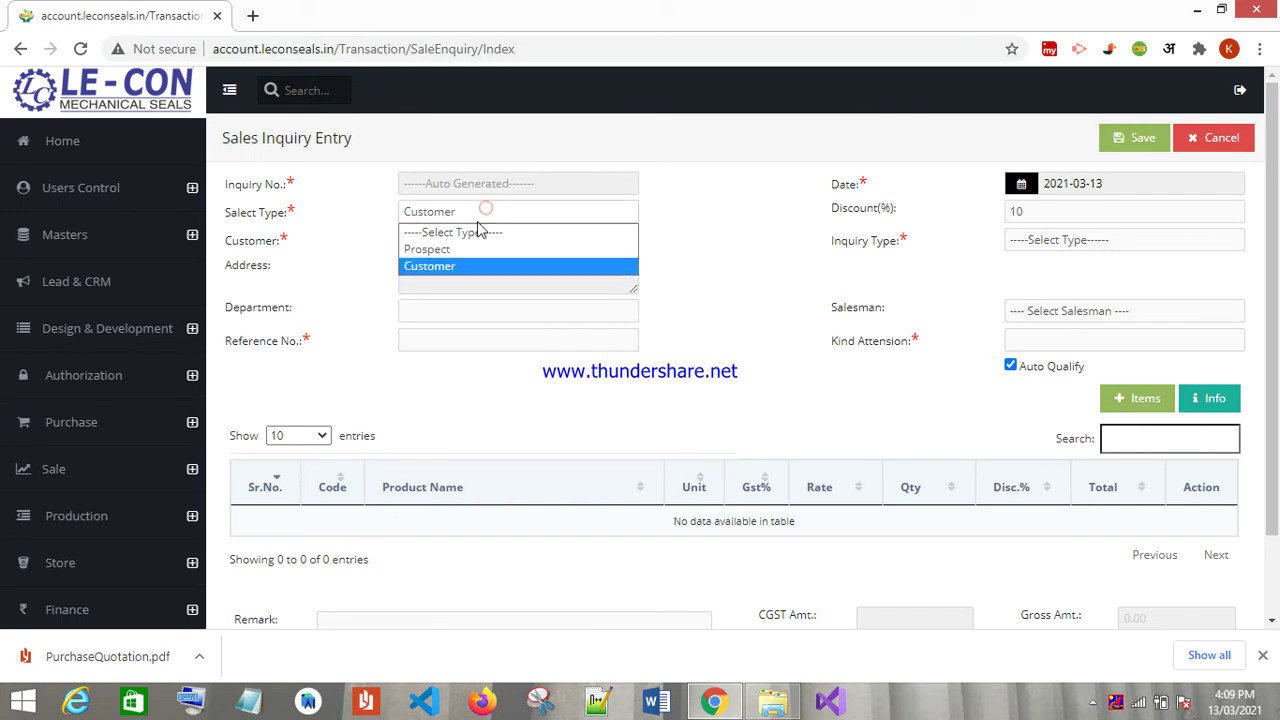
click(445, 255)
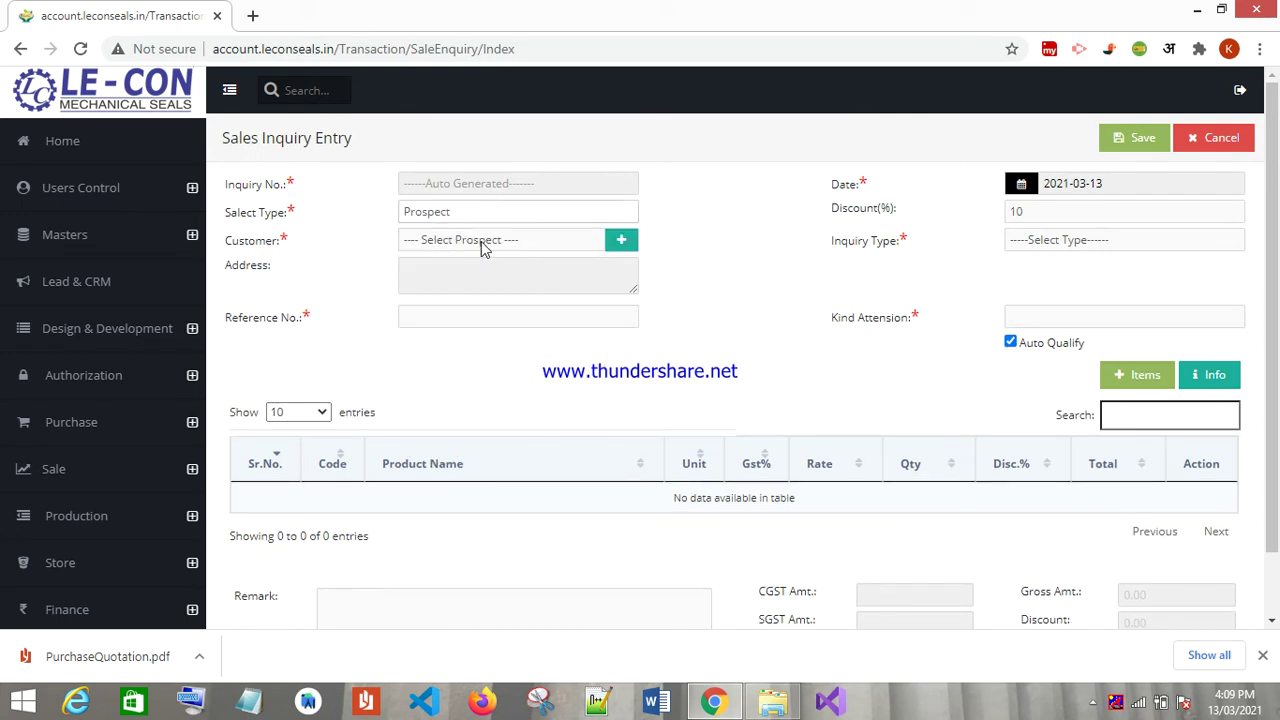
click(481, 244)
click(531, 238)
click(620, 244)
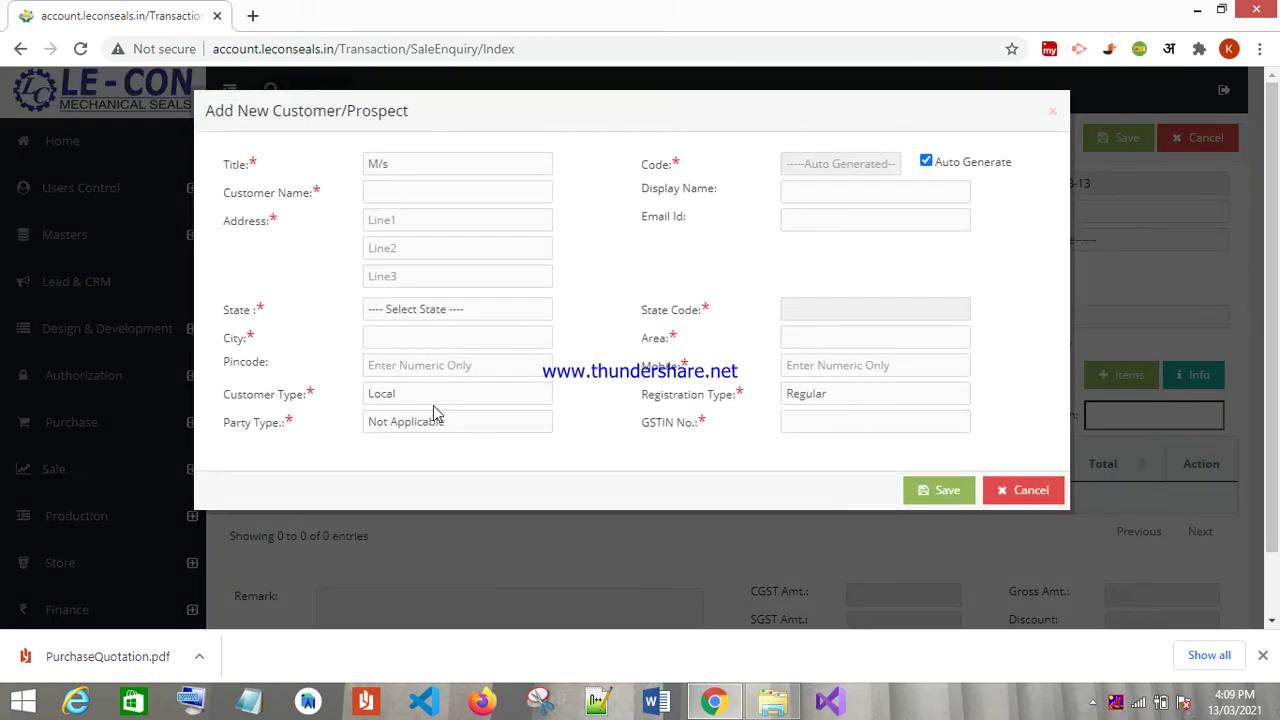
click(1028, 492)
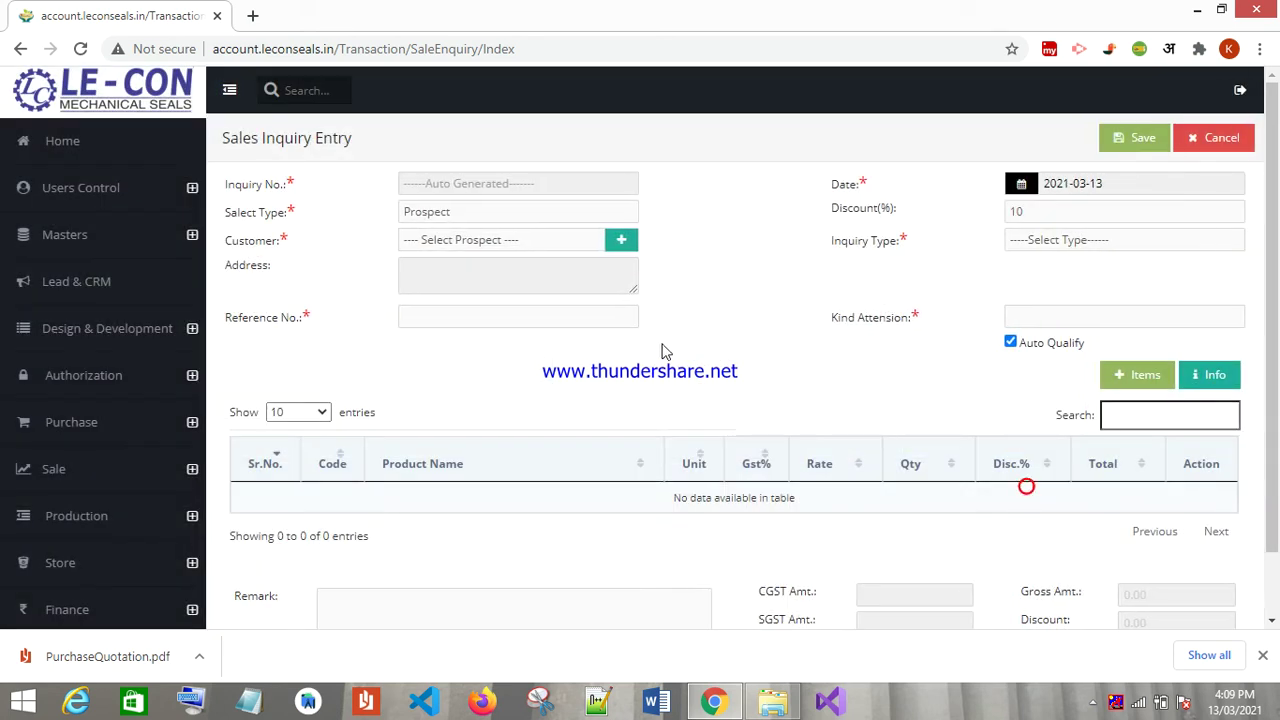
click(492, 213)
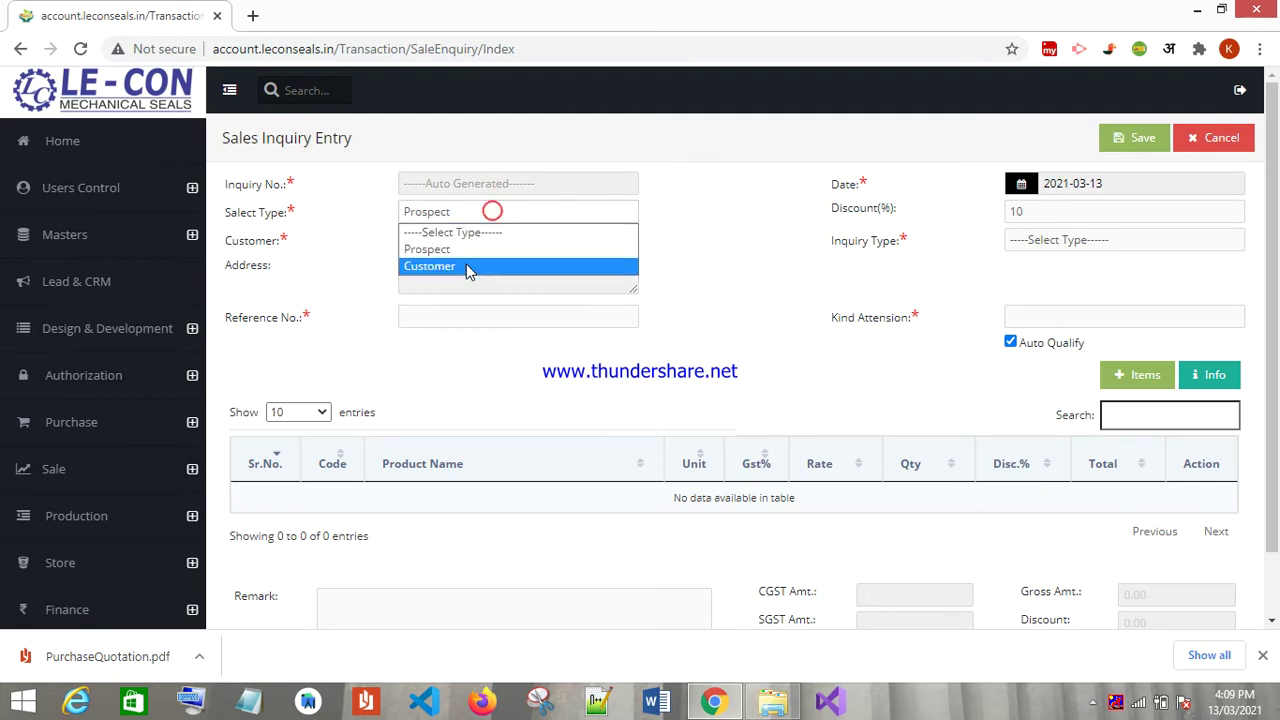
click(466, 266)
- Choose the fourth listed customer for the inquiry and set the inquiry type to Counter
click(532, 238)
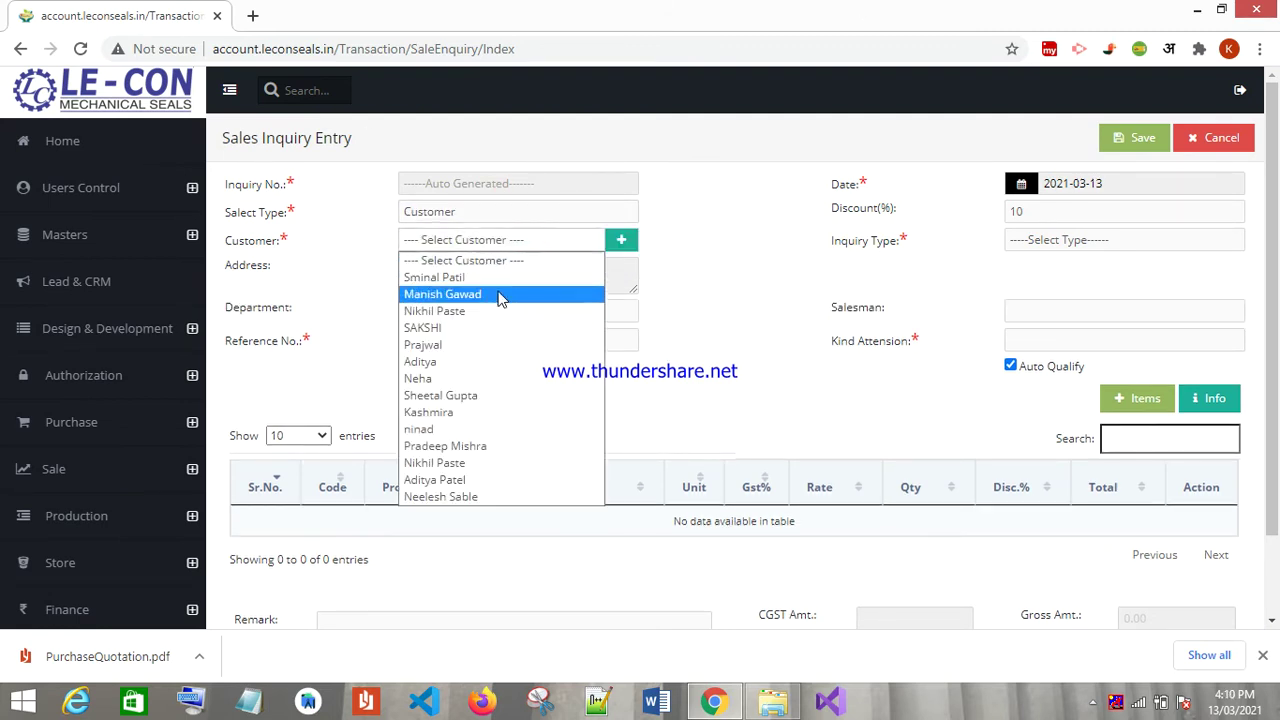
click(517, 282)
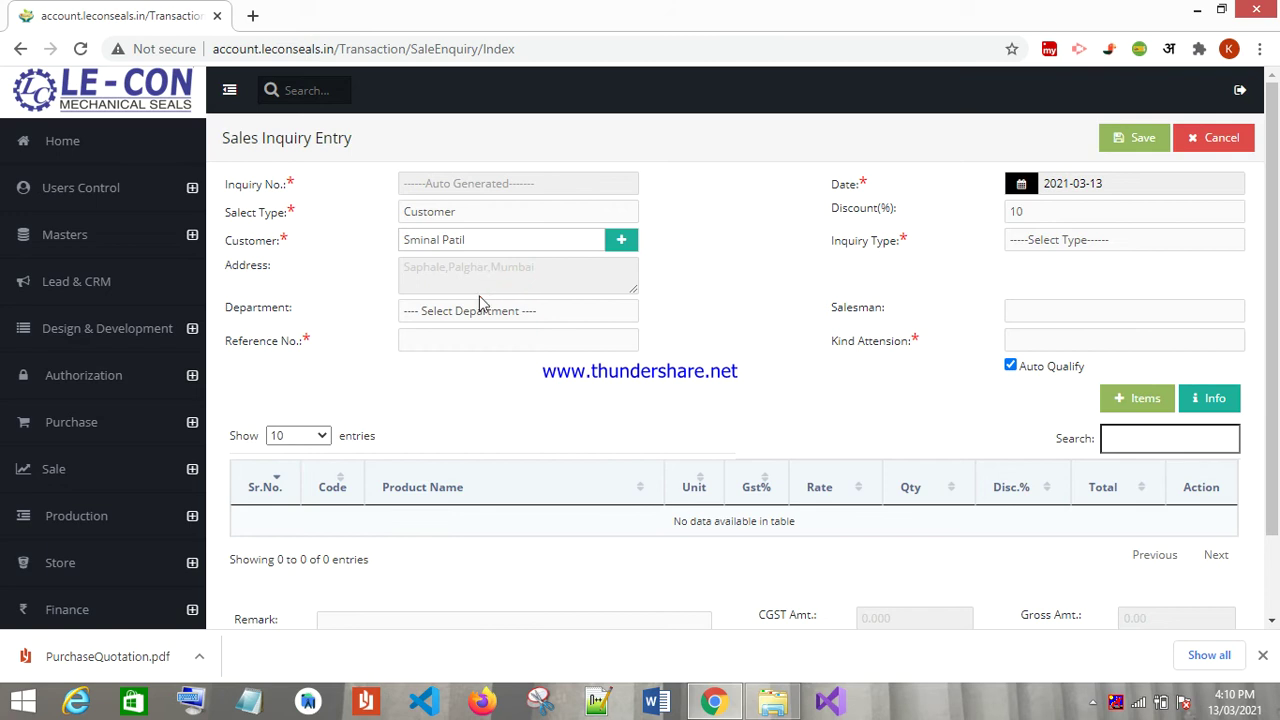
click(506, 258)
click(476, 330)
click(1055, 246)
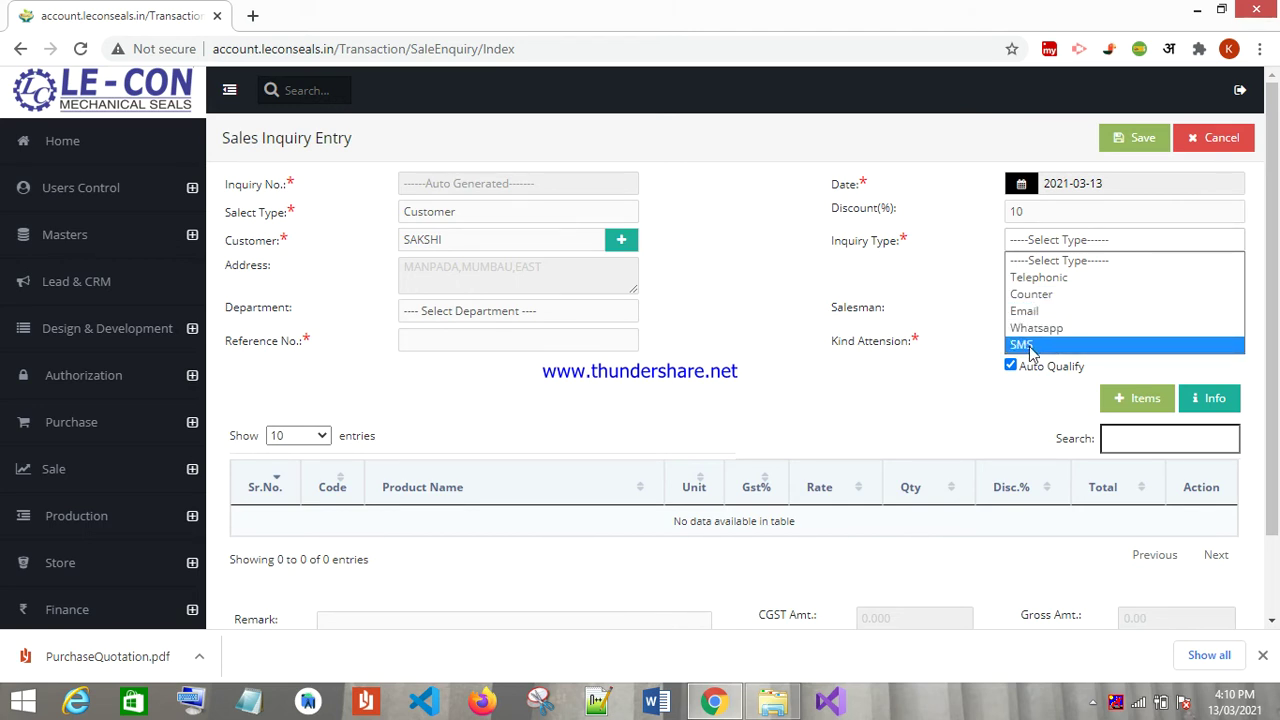
click(1065, 290)
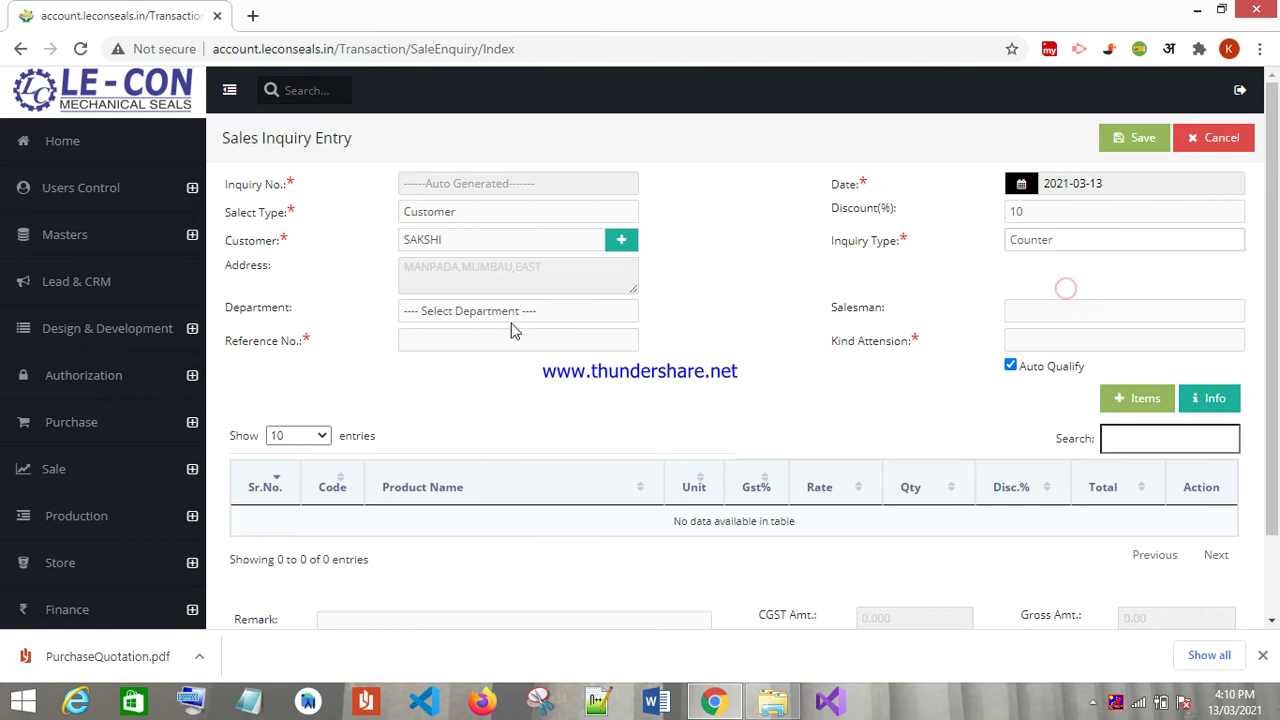
click(557, 314)
click(557, 313)
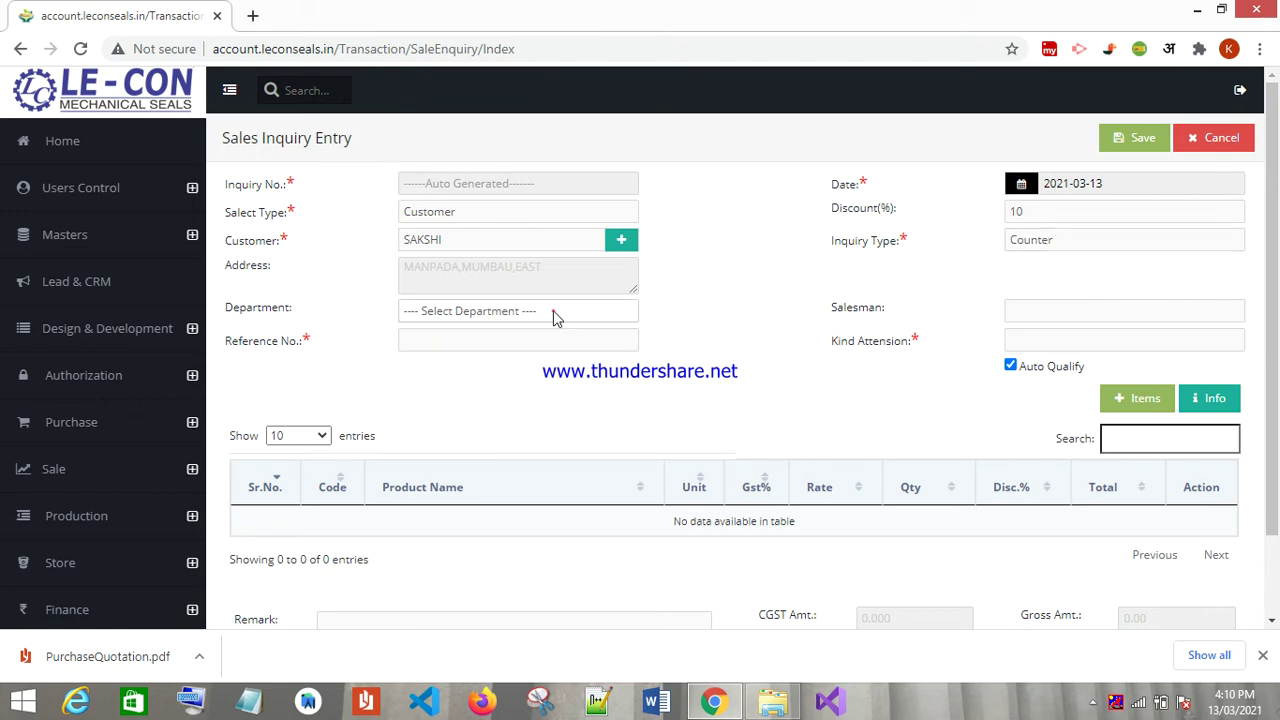
- Set the inquiry type to Telephonic and check the departments available for the chosen customer
click(1036, 241)
click(1030, 270)
click(488, 312)
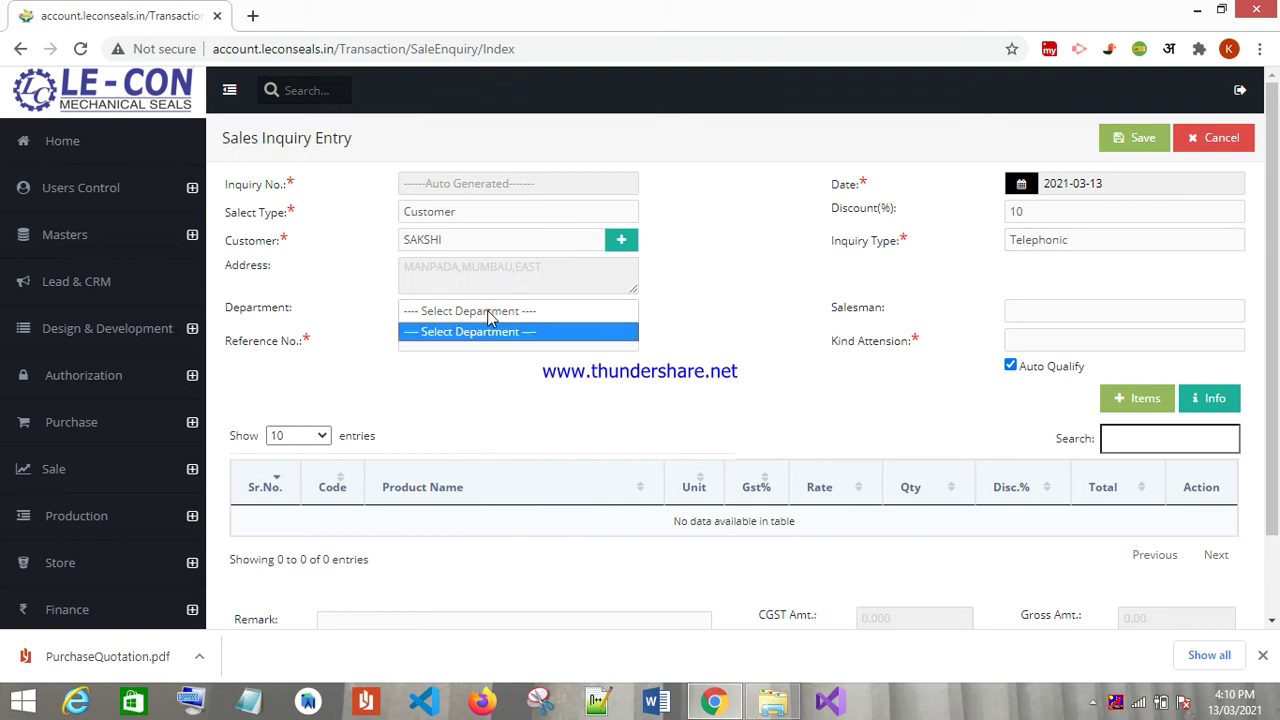
- Change the inquiry's customer to the first one listed and choose the Sales department
click(525, 249)
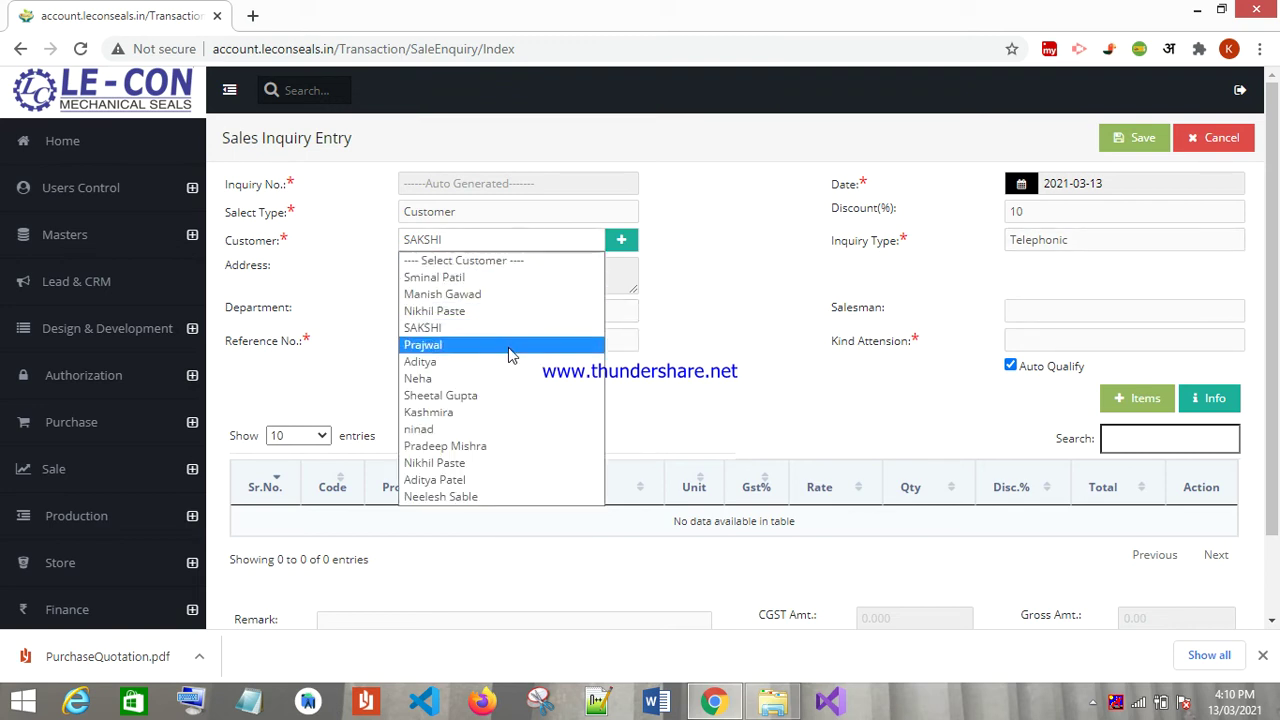
click(537, 287)
click(1026, 243)
click(526, 314)
click(524, 308)
click(475, 349)
- Fill in the Kind Attention contact and enter R00023 as the inquiry's reference number
click(1042, 344)
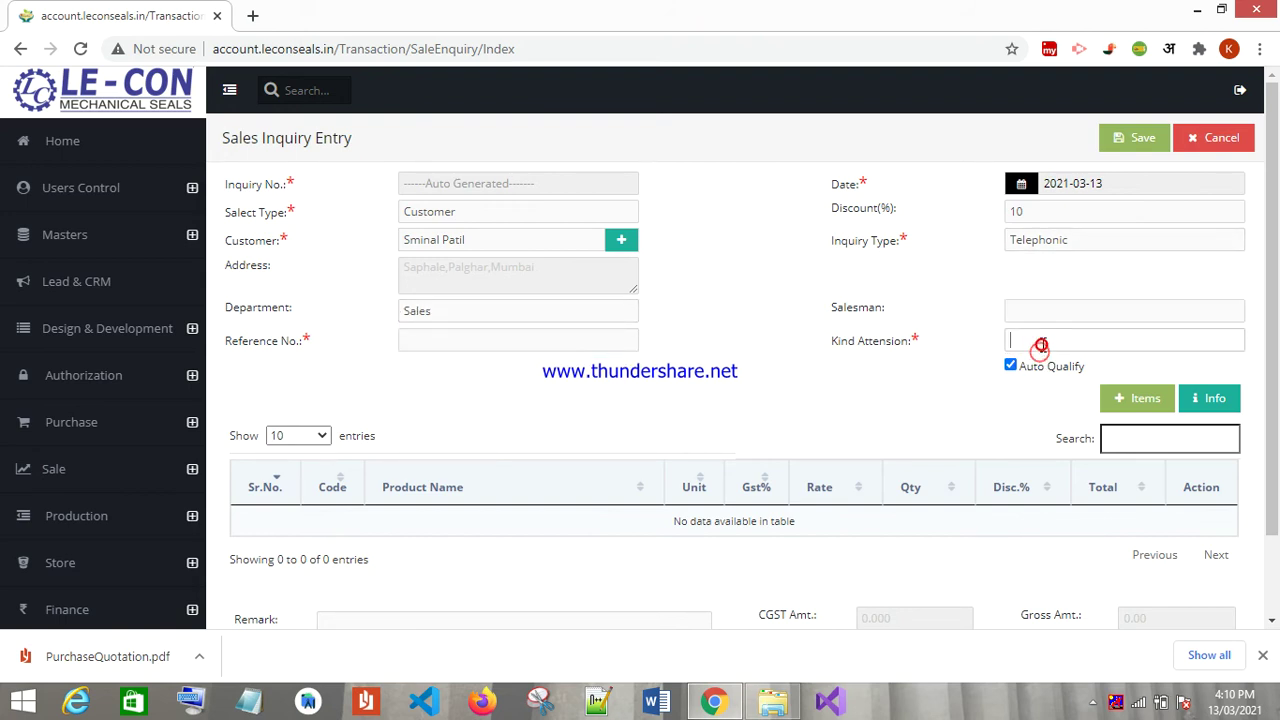
click(476, 342)
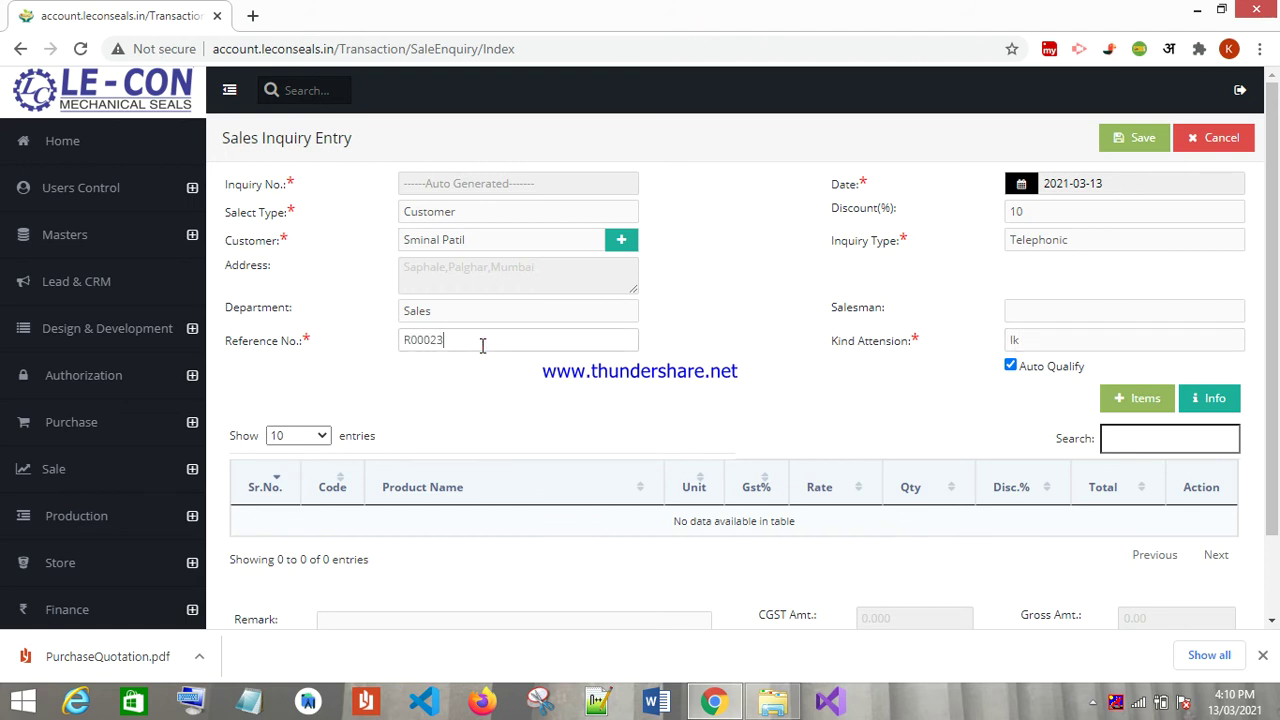
- Open the inquiry's item selection and try to add Multi Spring Seal
click(1133, 400)
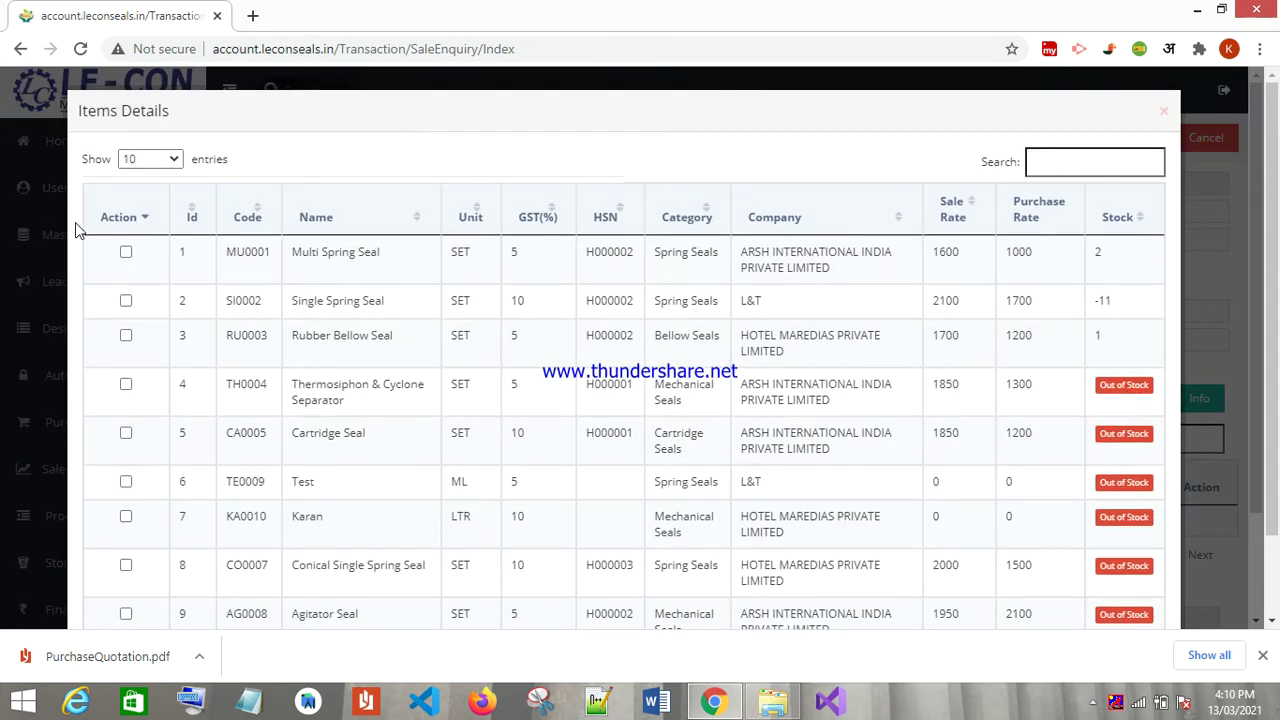
click(126, 252)
scroll(886, 363, down, 2)
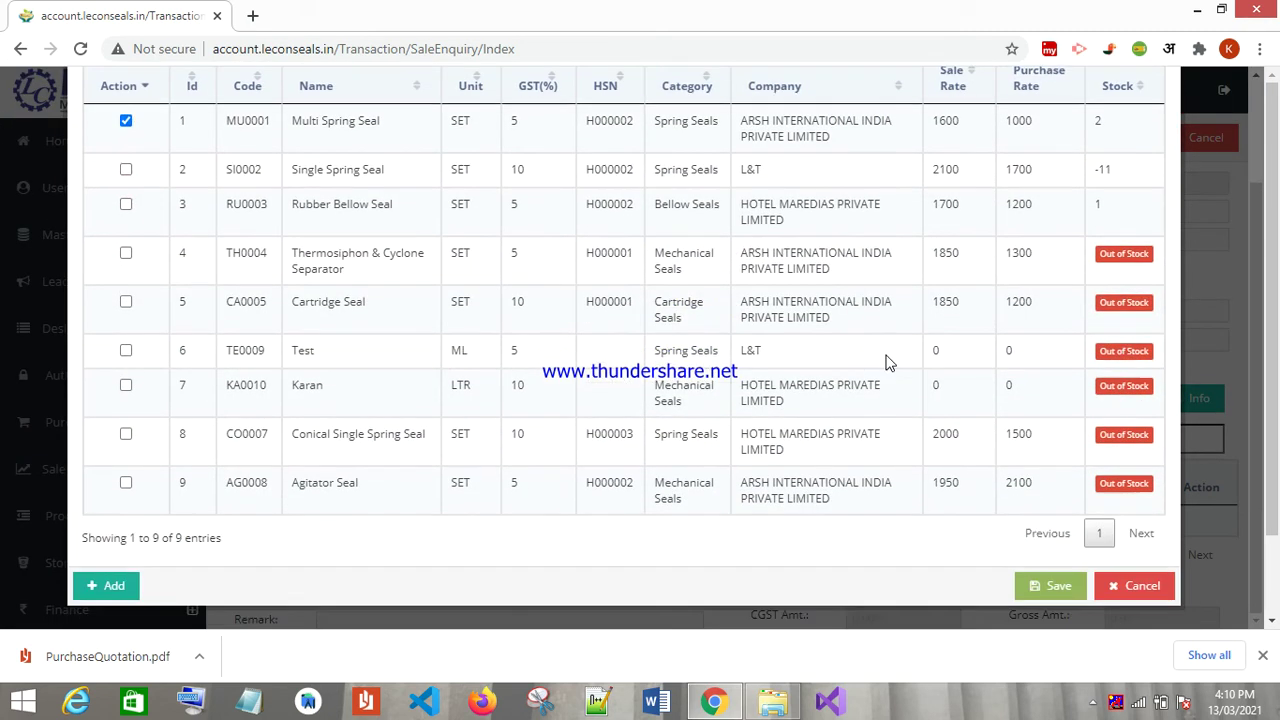
click(1034, 595)
scroll(1045, 590, up, 2)
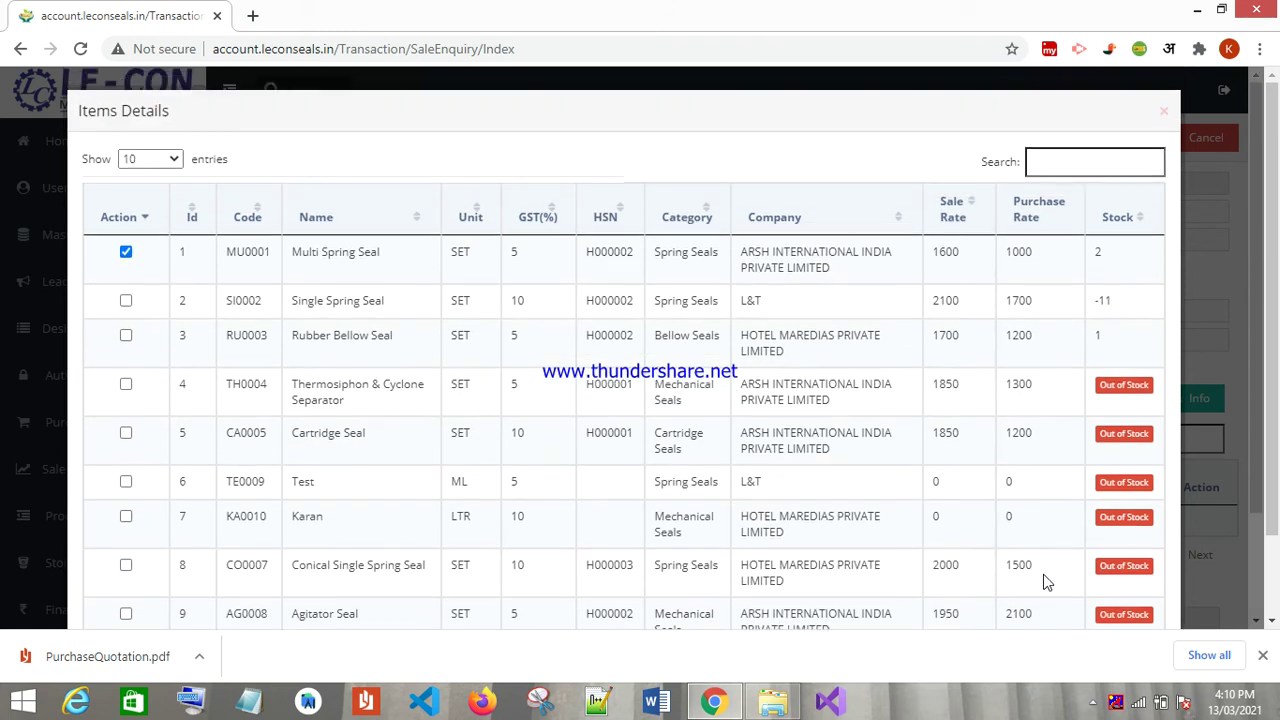
scroll(1040, 518, down, 2)
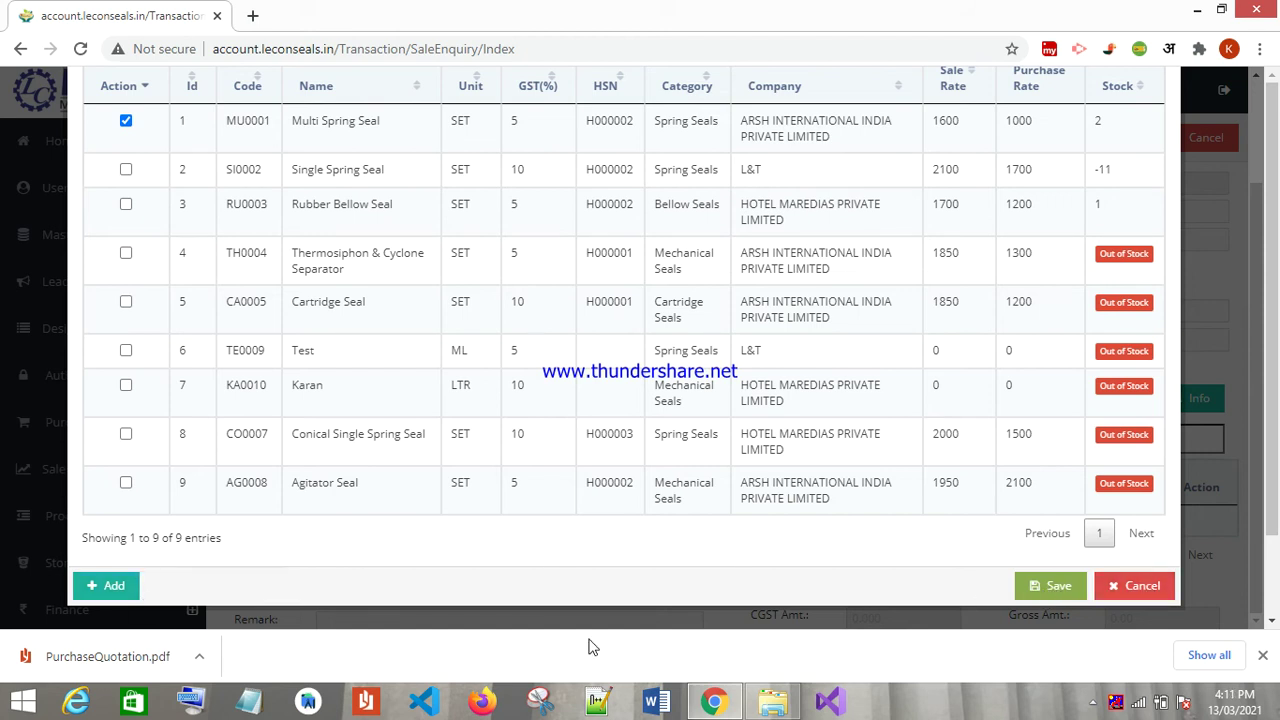
- Open the form for adding a new product, set its unit to ML, and cancel the entry
click(107, 586)
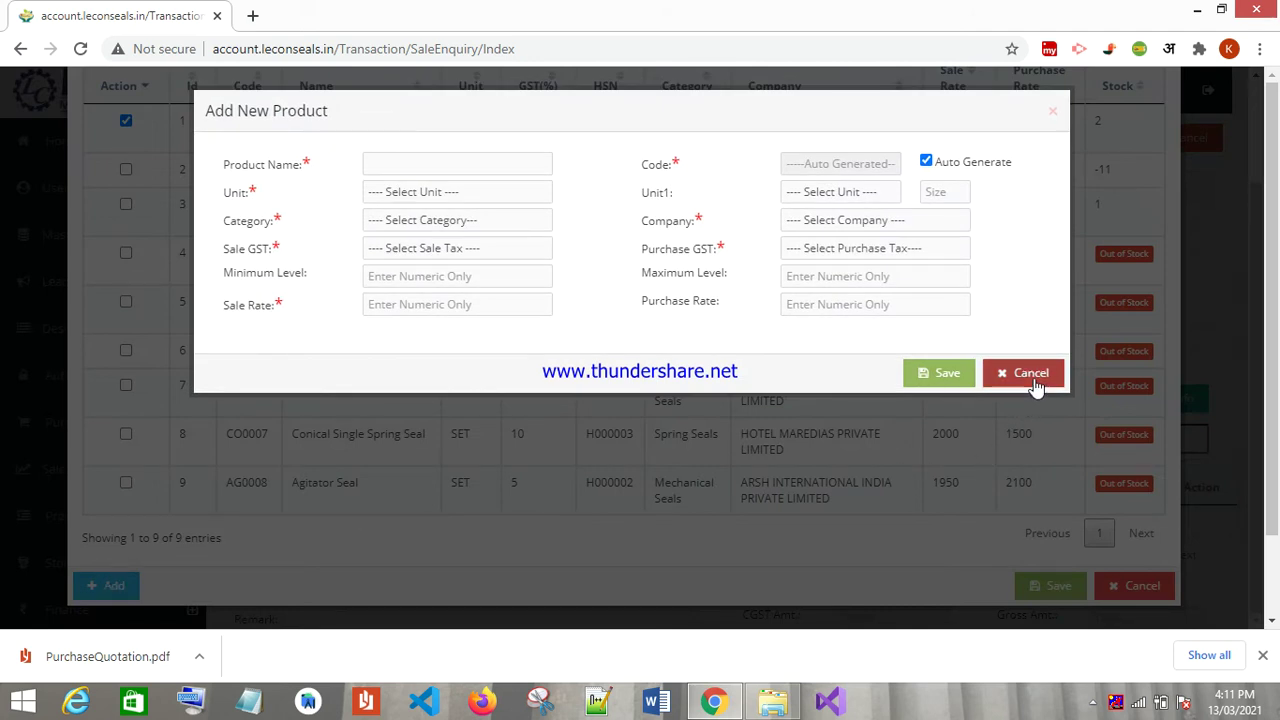
click(462, 200)
click(460, 229)
click(529, 220)
click(607, 220)
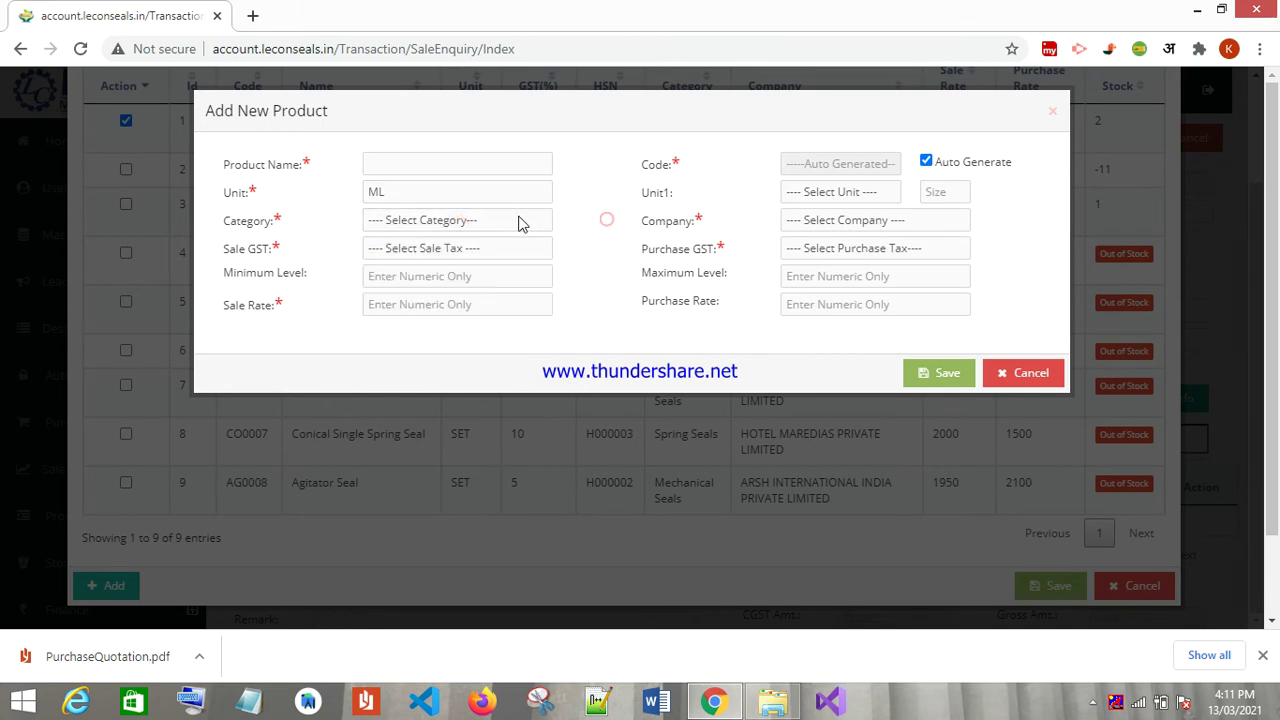
click(1036, 373)
- Cancel the item selection and try to save the sales inquiry without items
click(1160, 586)
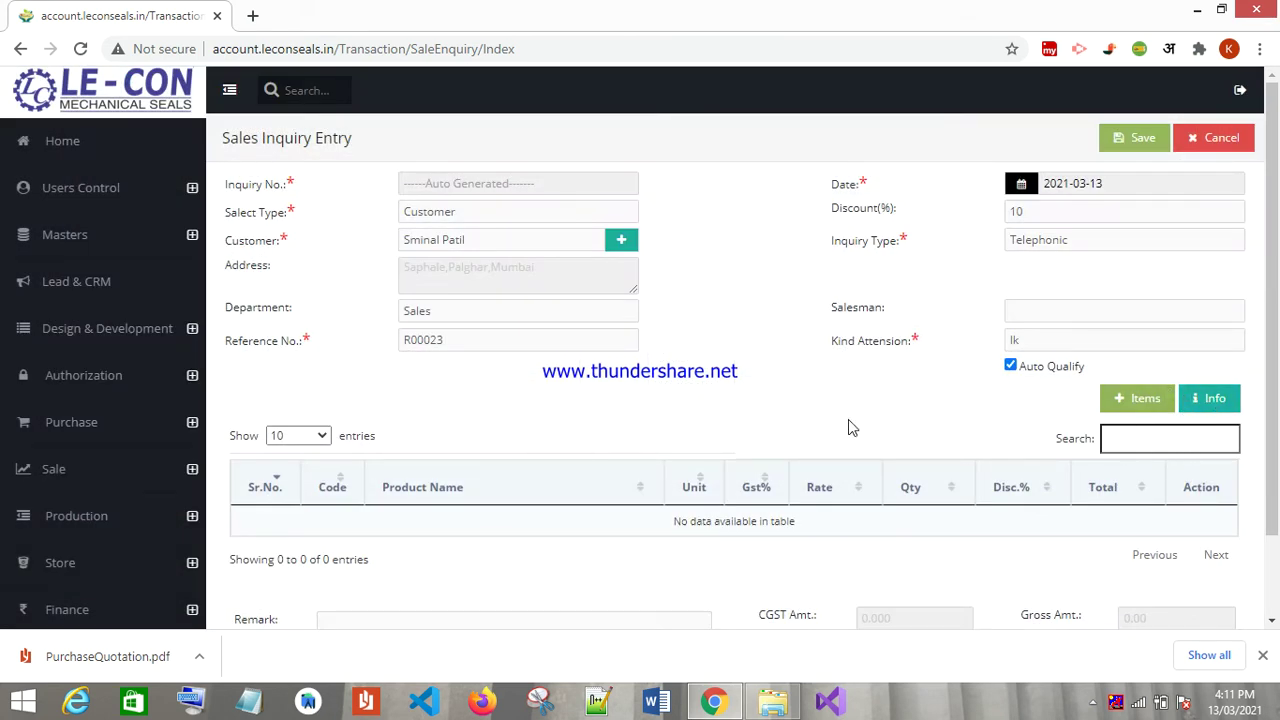
click(1110, 138)
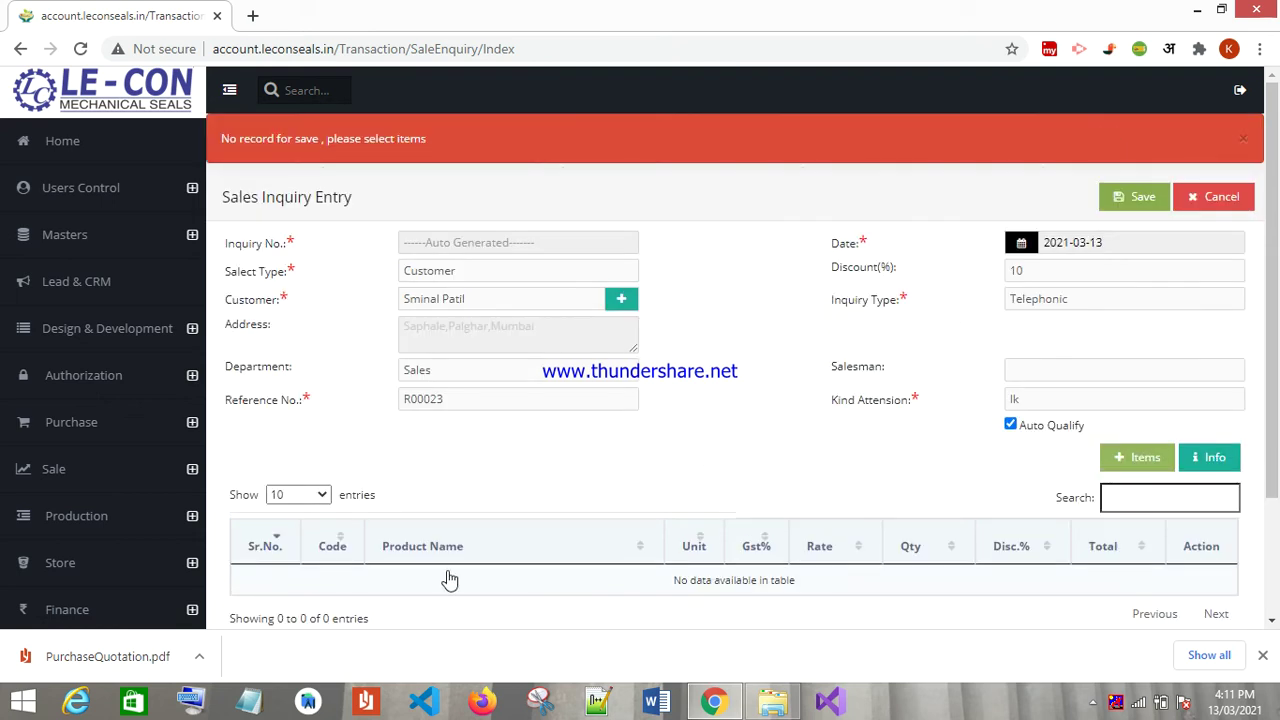
- Try to replace Multi Spring Seal with Rubber Bellow Seal in the inquiry's item selection, then cancel the selection
click(1136, 462)
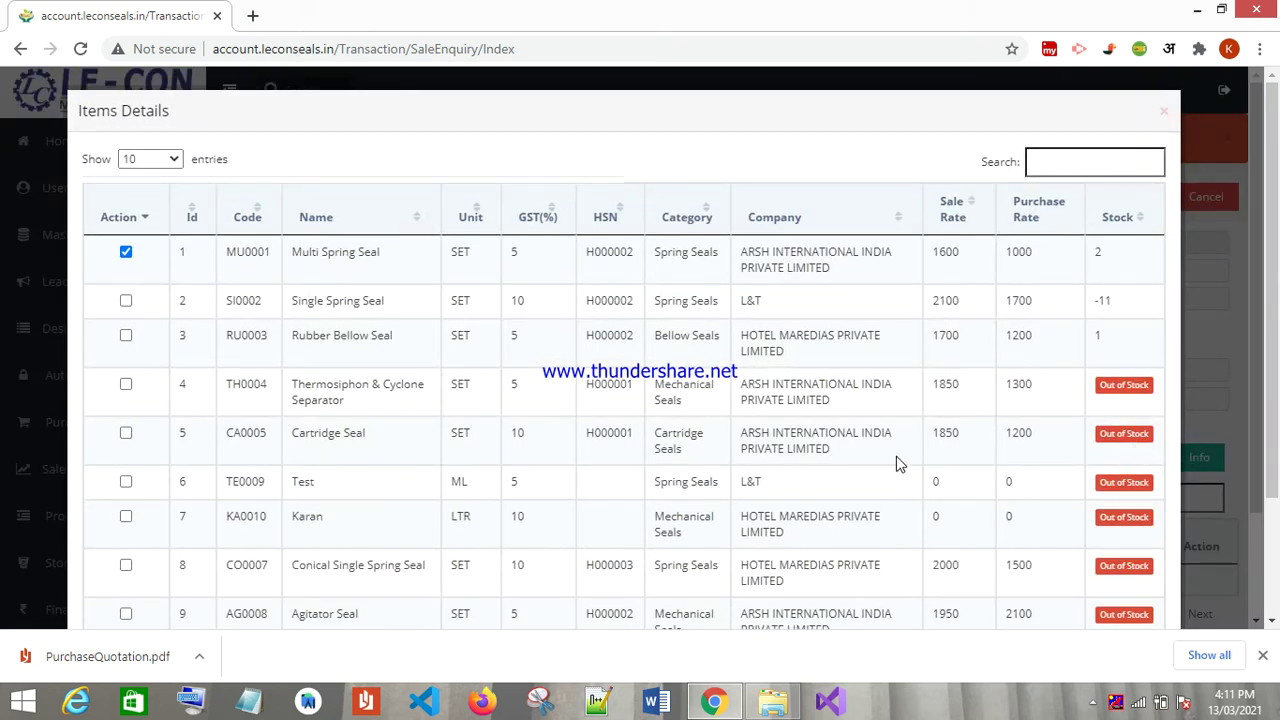
scroll(1134, 510, down, 1)
scroll(1063, 266, up, 1)
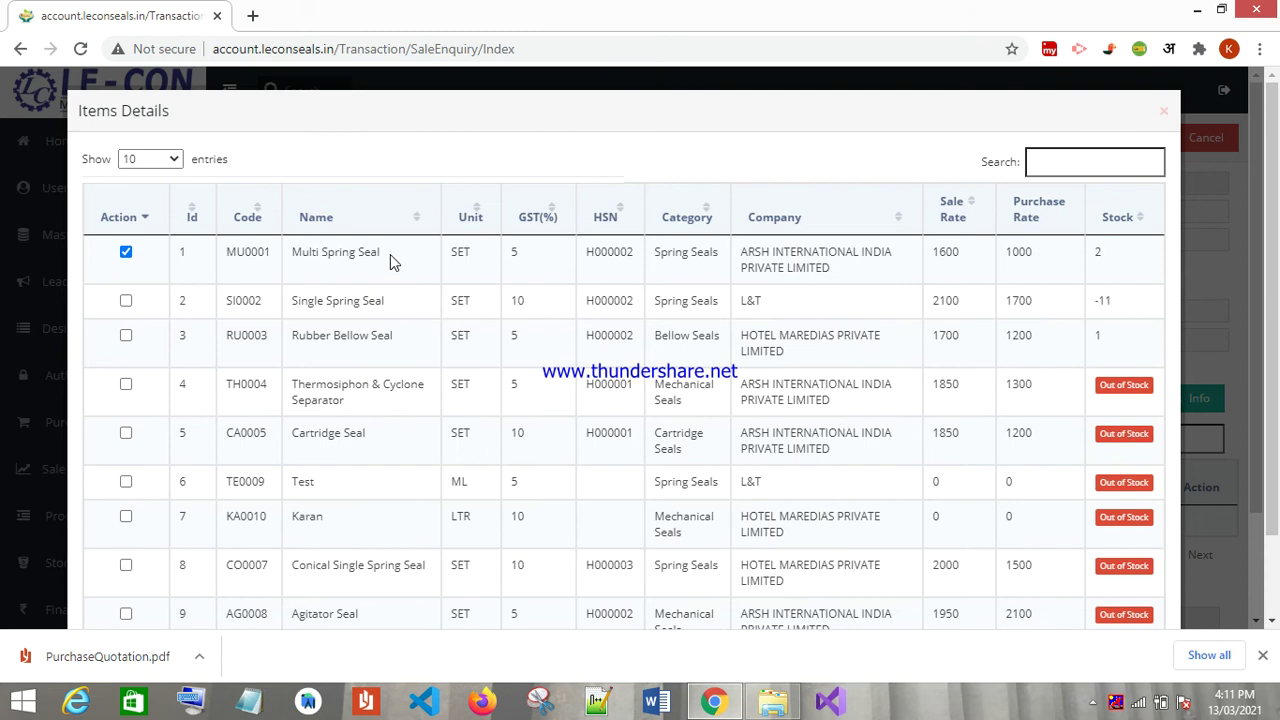
click(126, 336)
click(126, 251)
scroll(1158, 591, down, 2)
click(1053, 590)
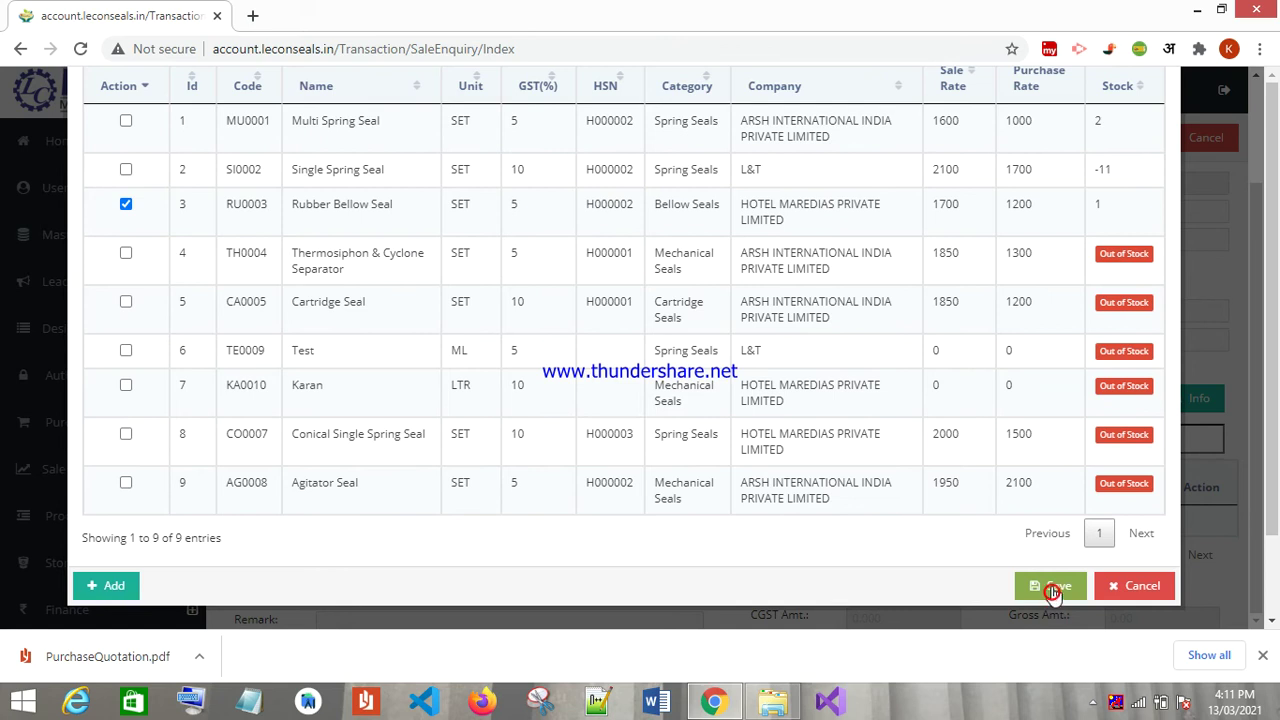
right_click(1053, 590)
click(837, 535)
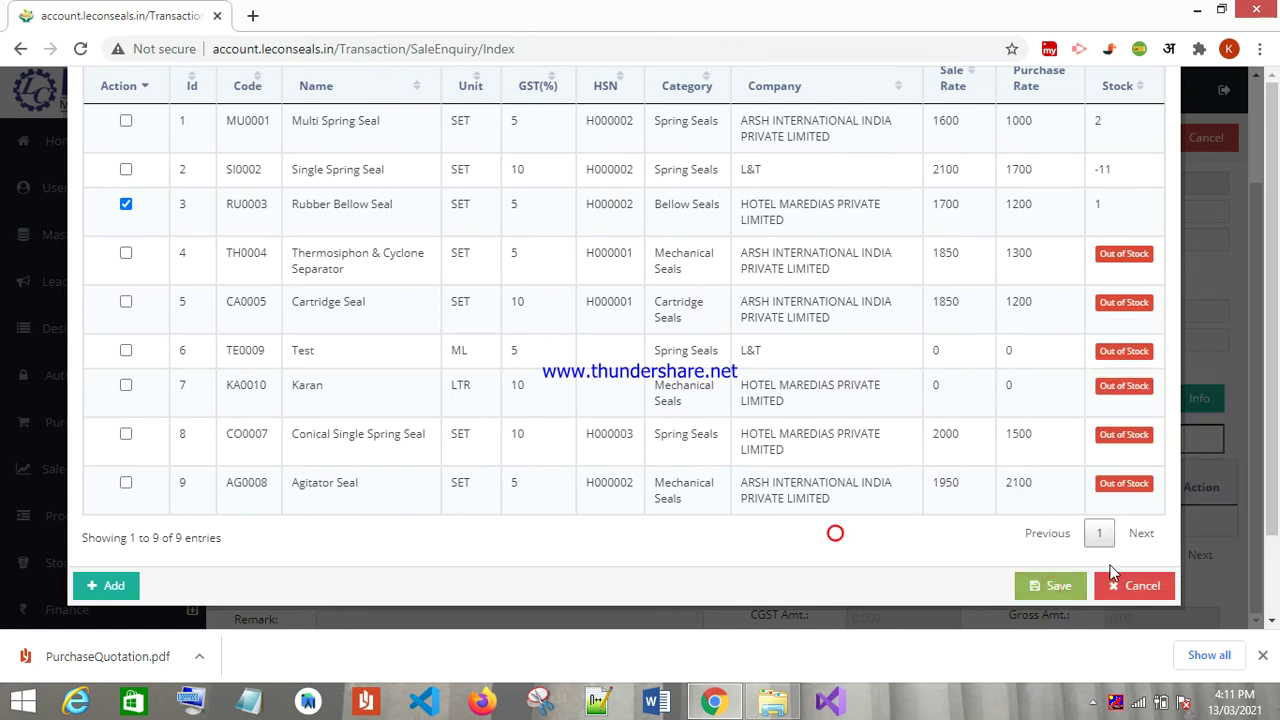
click(1140, 586)
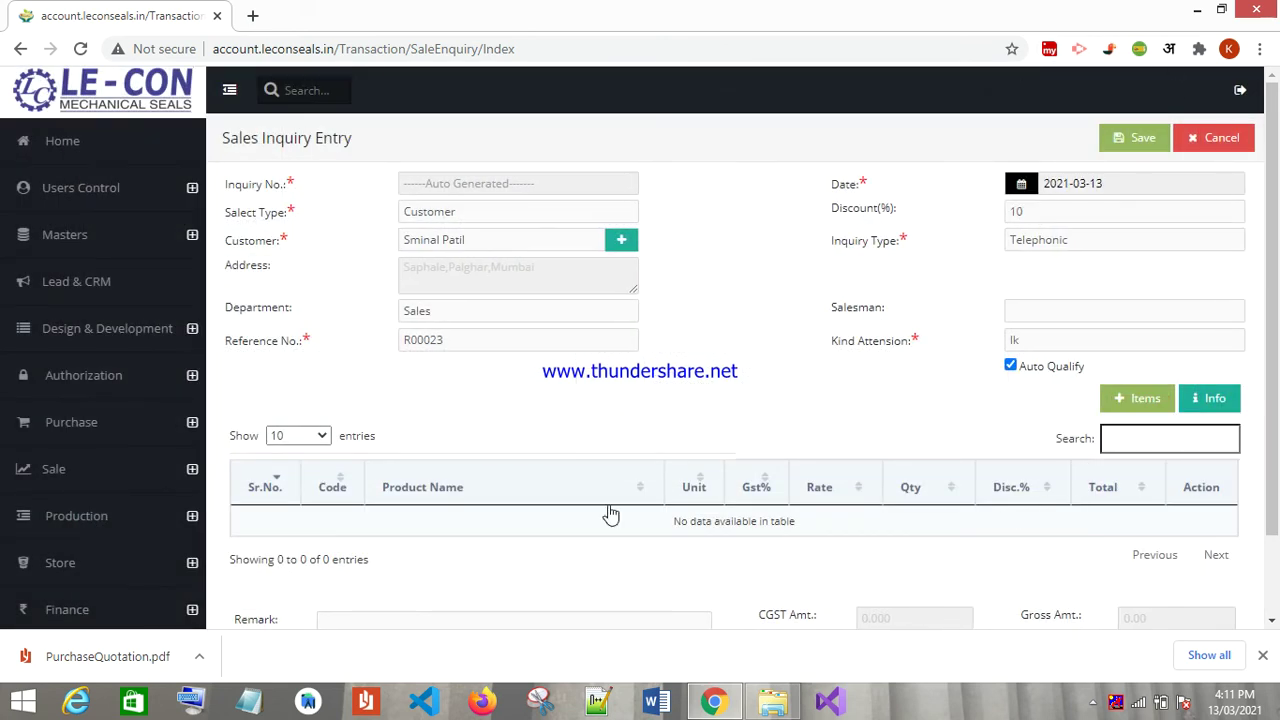
click(1093, 703)
click(1140, 614)
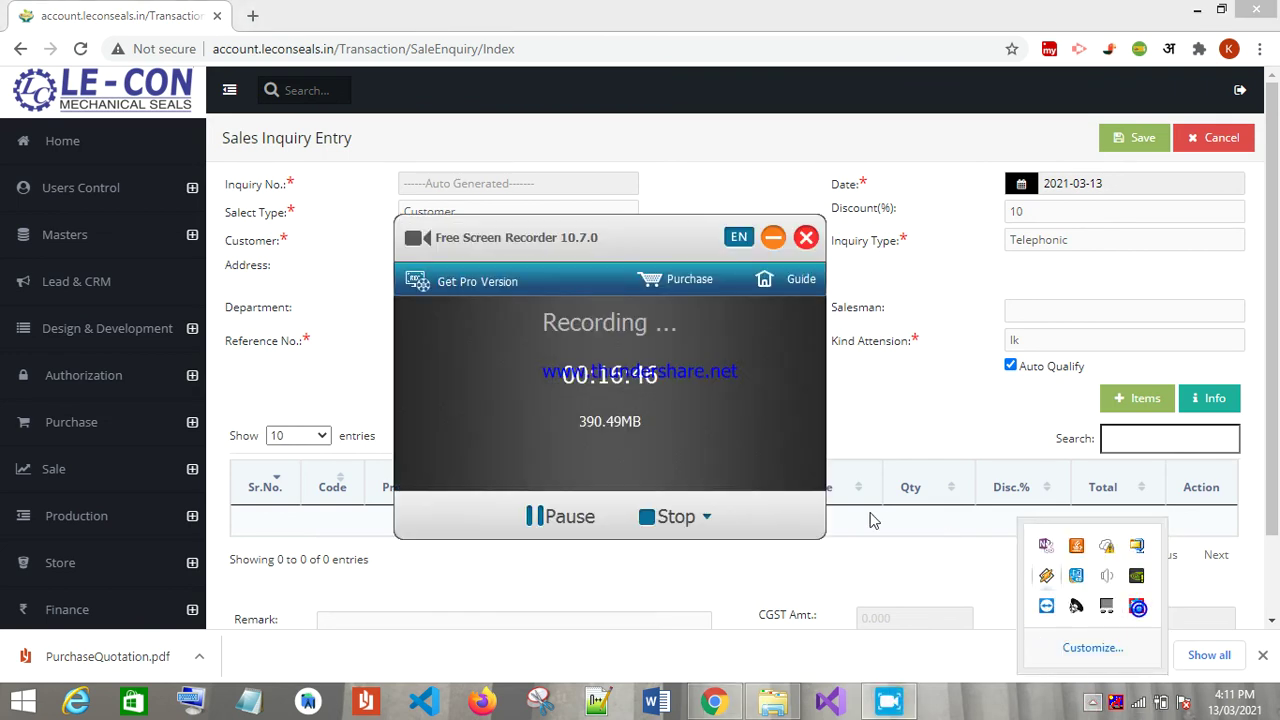
click(565, 518)
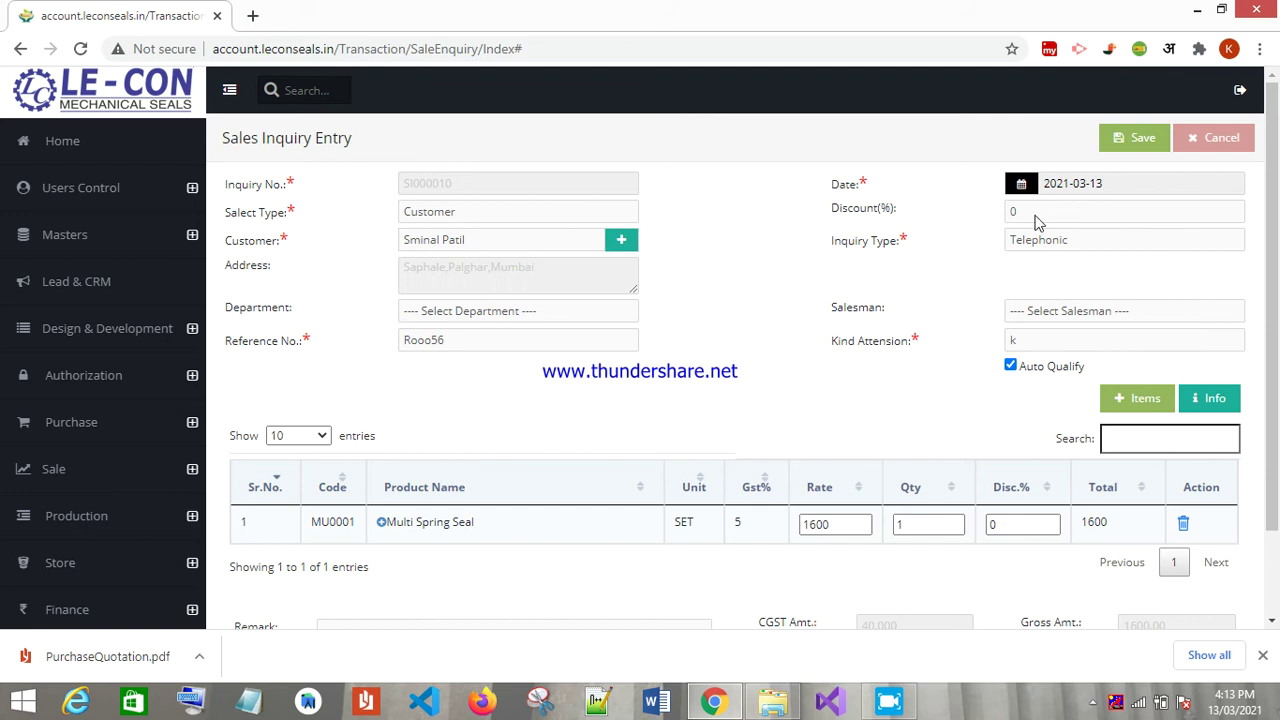
- Save the sales inquiry containing Multi Spring Seal and view its printable version
click(1130, 137)
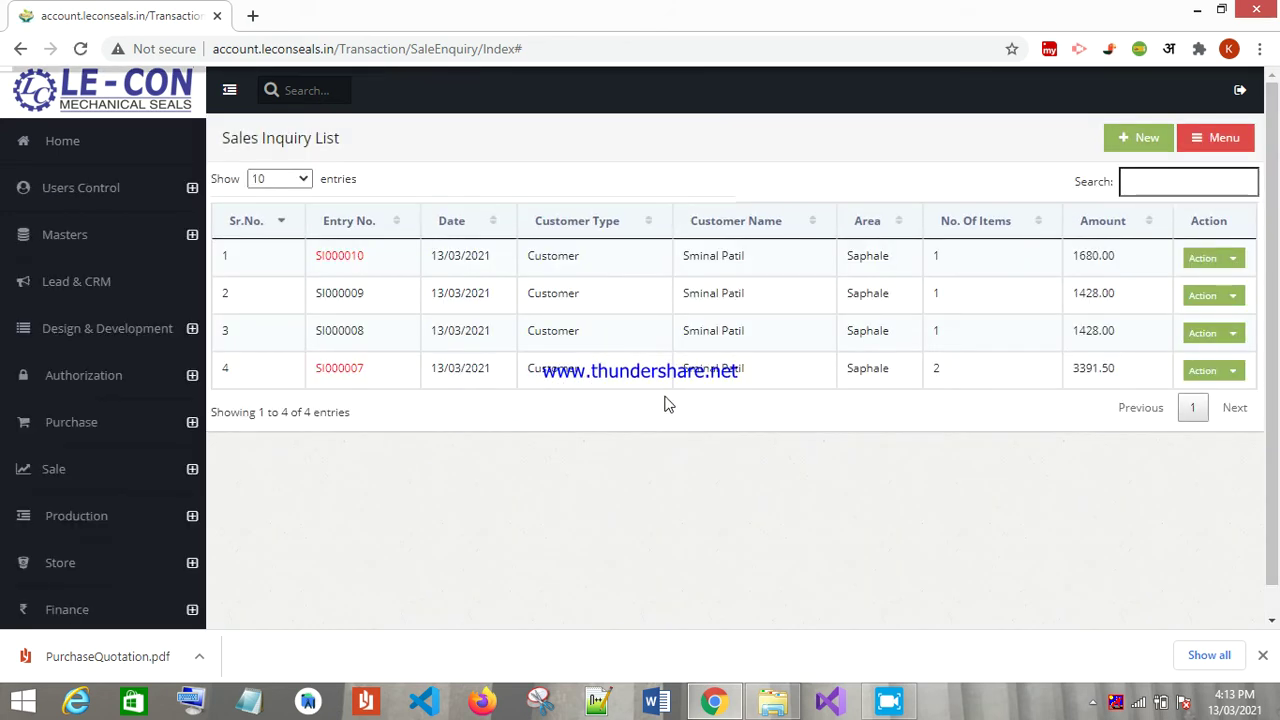
click(1210, 258)
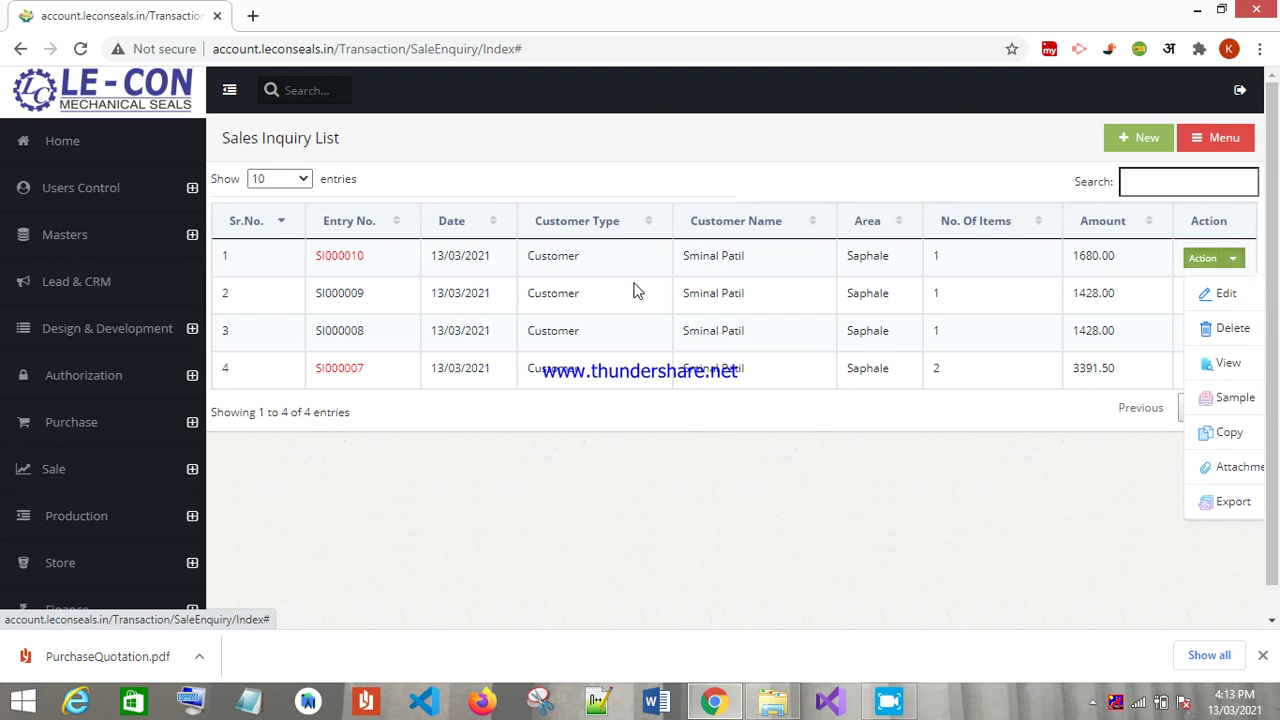
click(1222, 364)
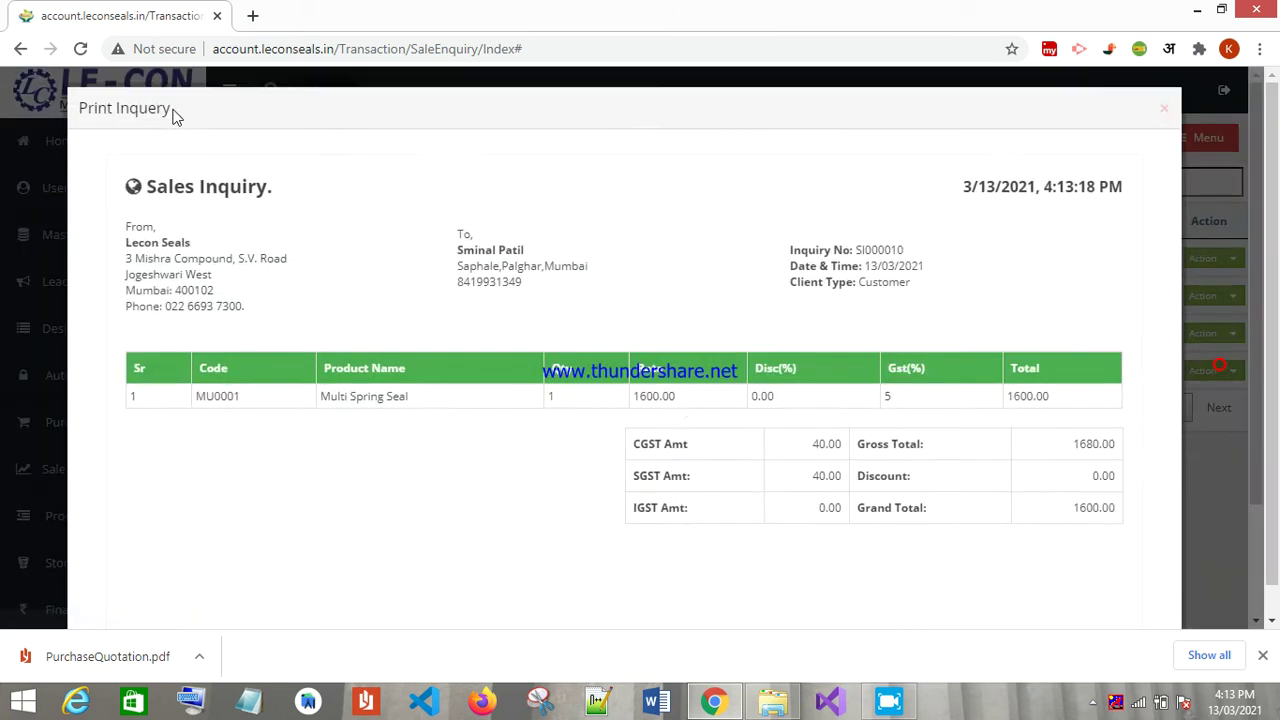
click(1234, 446)
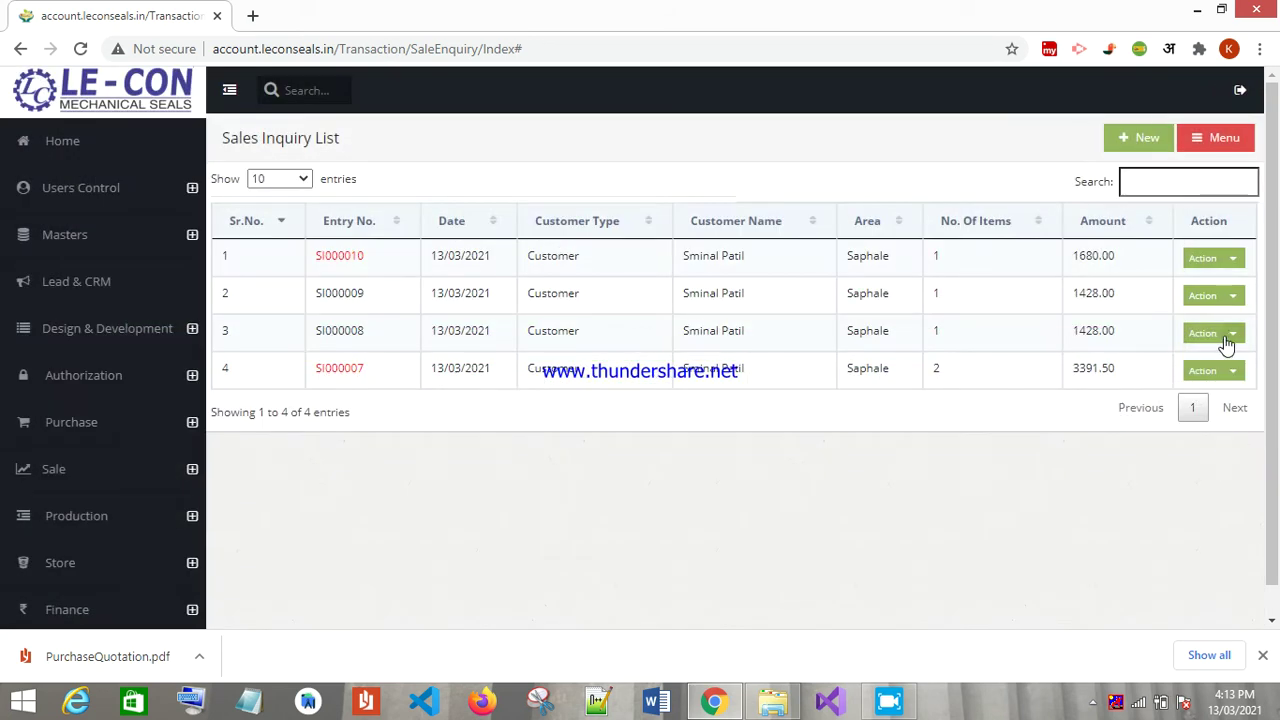
- Create a copy of the first sales inquiry in the list
click(1233, 260)
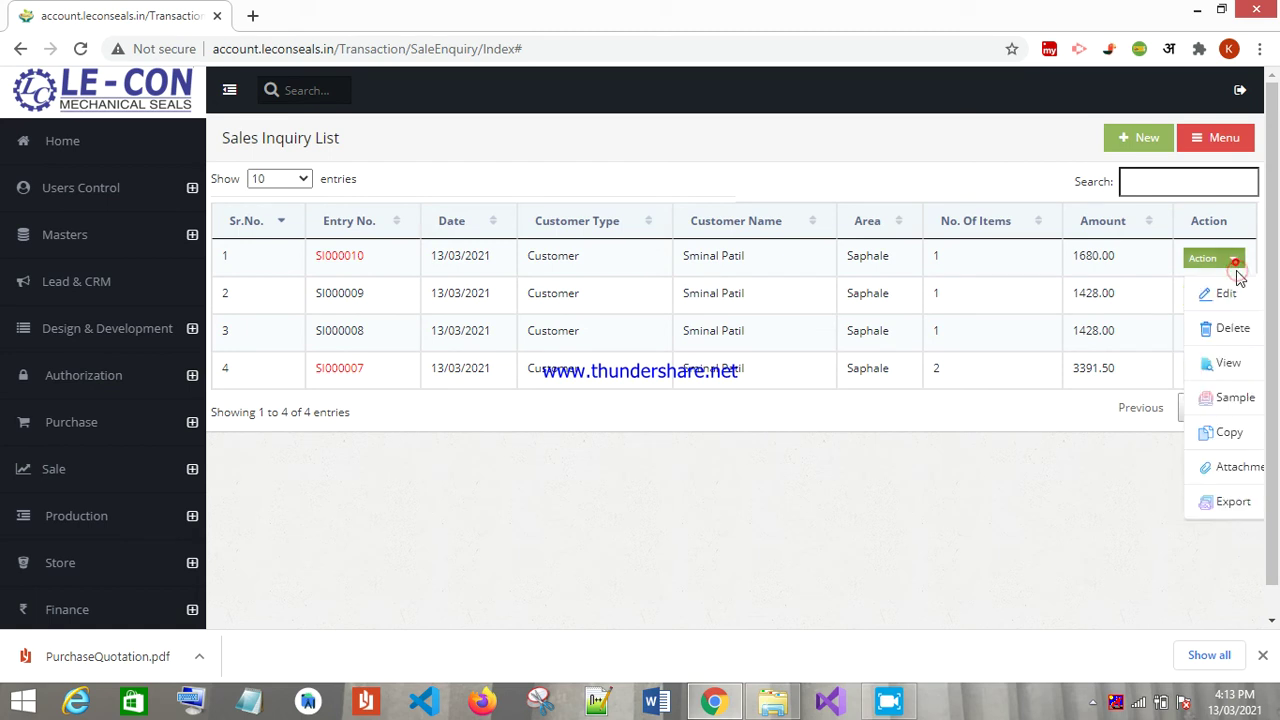
click(1224, 433)
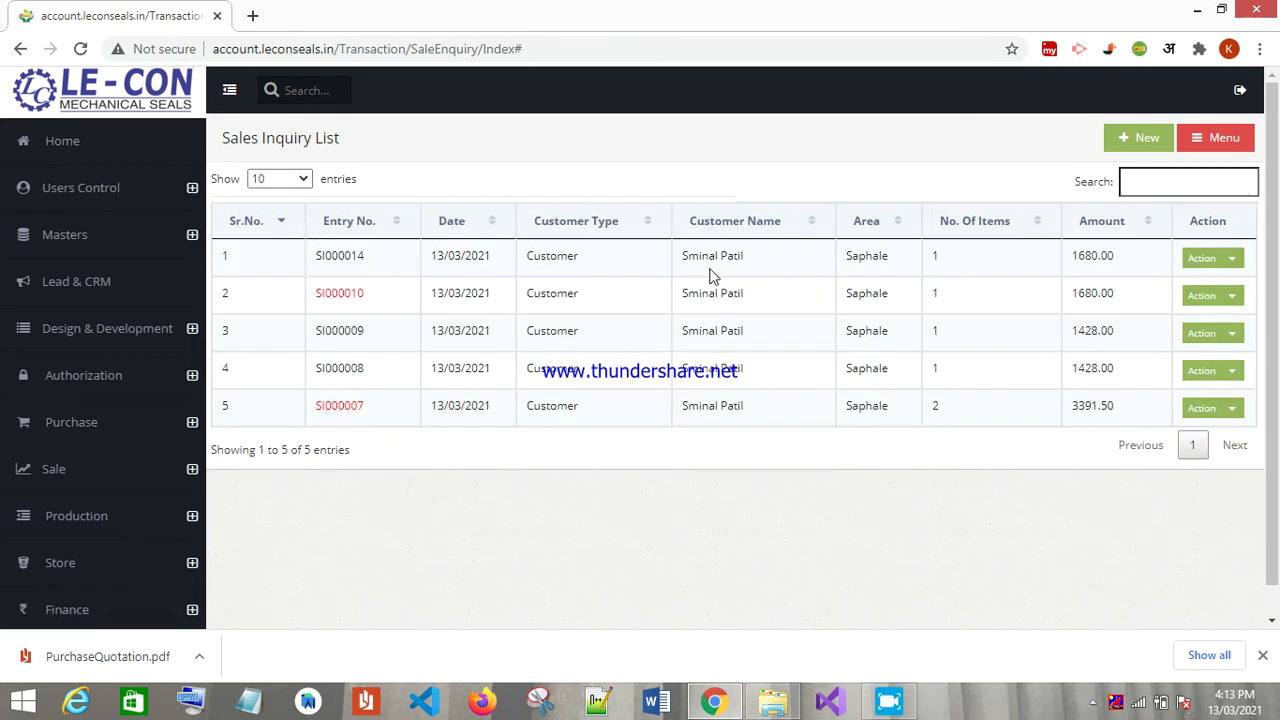
- Start an attachment named doc for the copied inquiry, browse the Pictures folder for a file, and cancel without attaching anything
click(1230, 260)
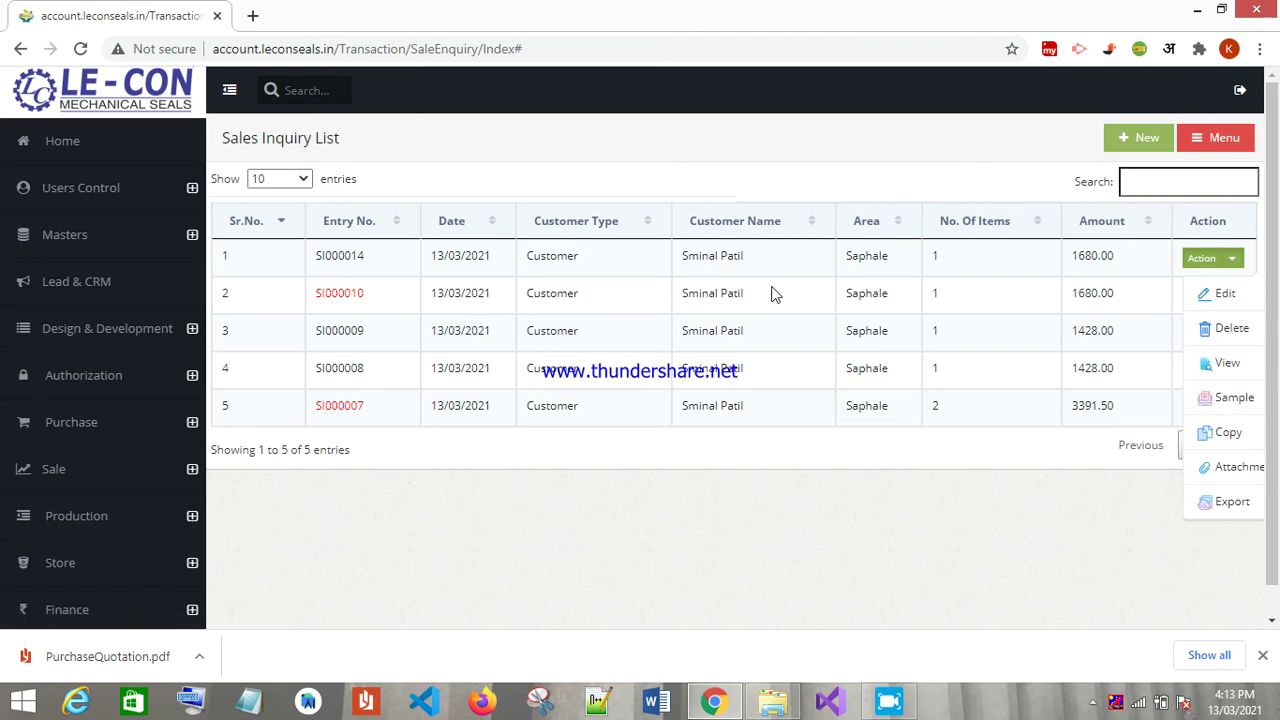
click(1238, 468)
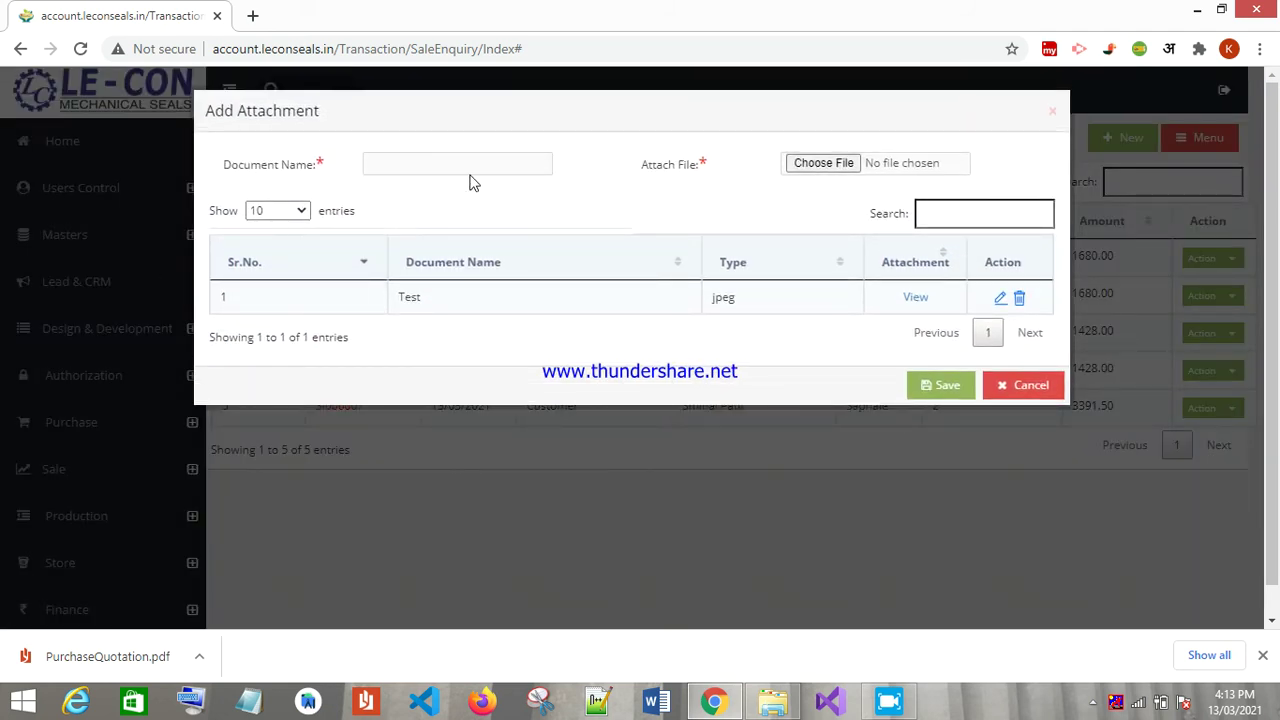
click(437, 165)
click(850, 165)
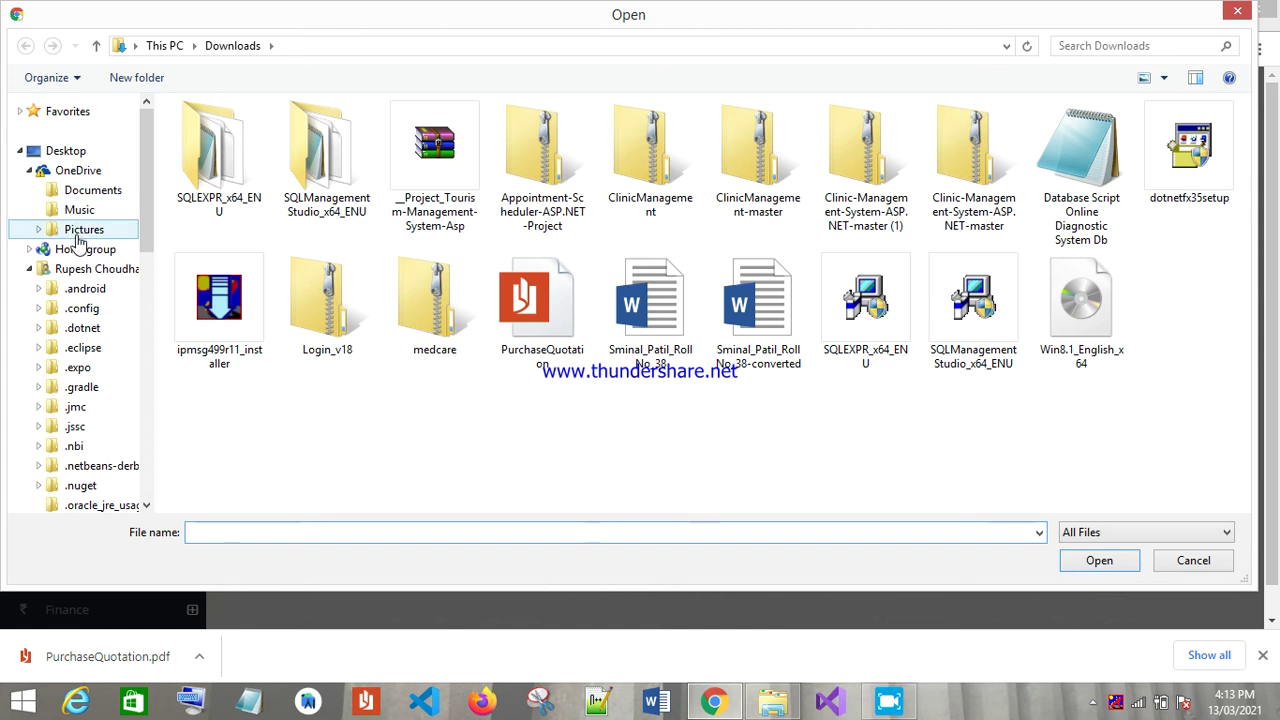
click(80, 231)
click(466, 193)
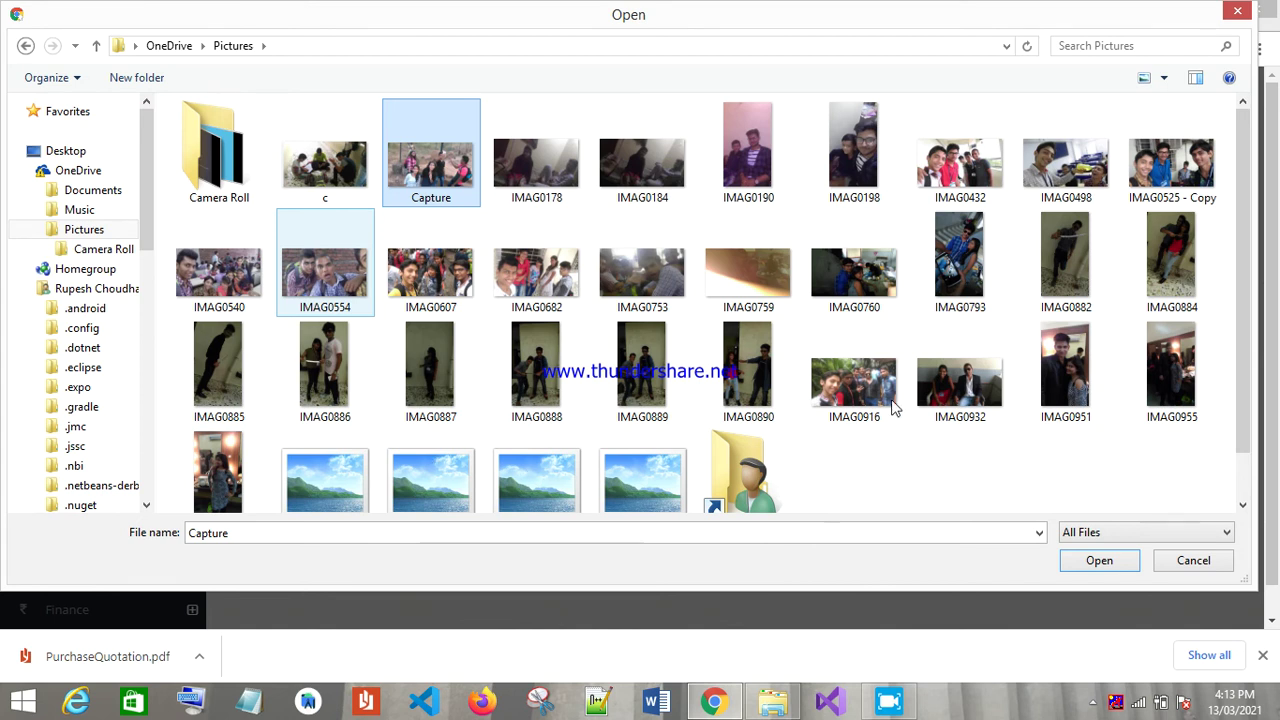
scroll(752, 300, down, 1)
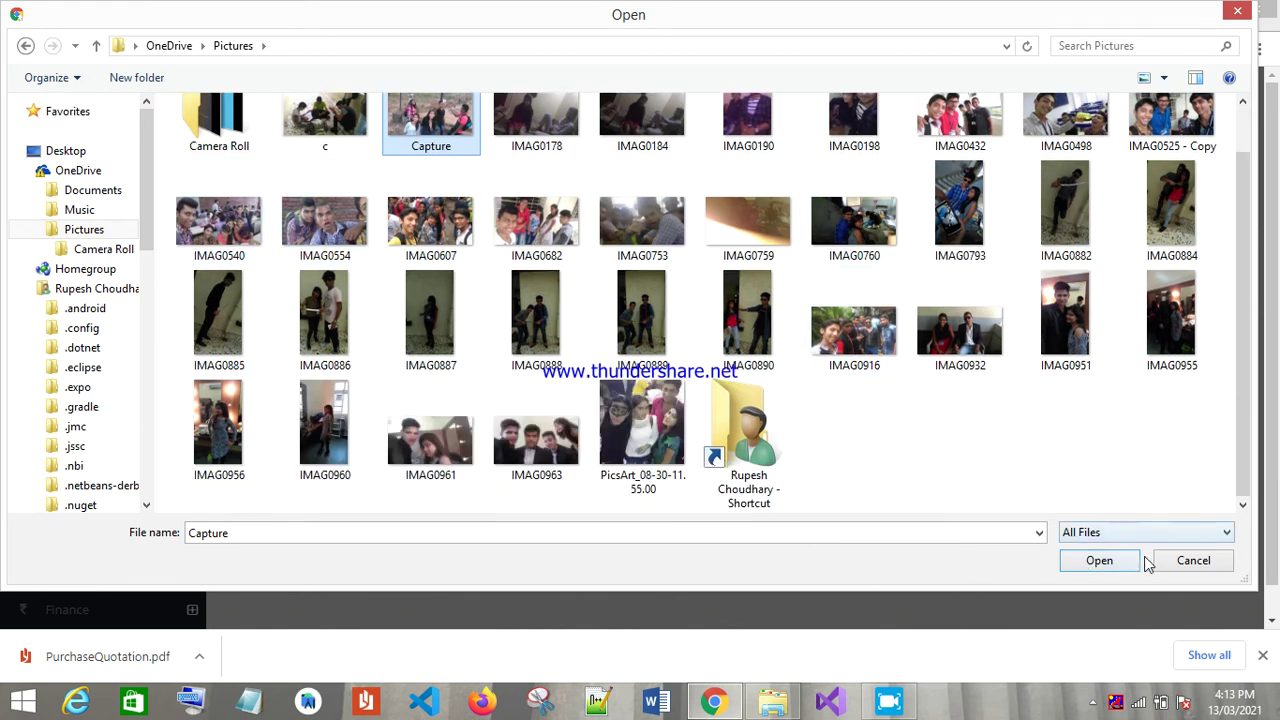
click(1192, 561)
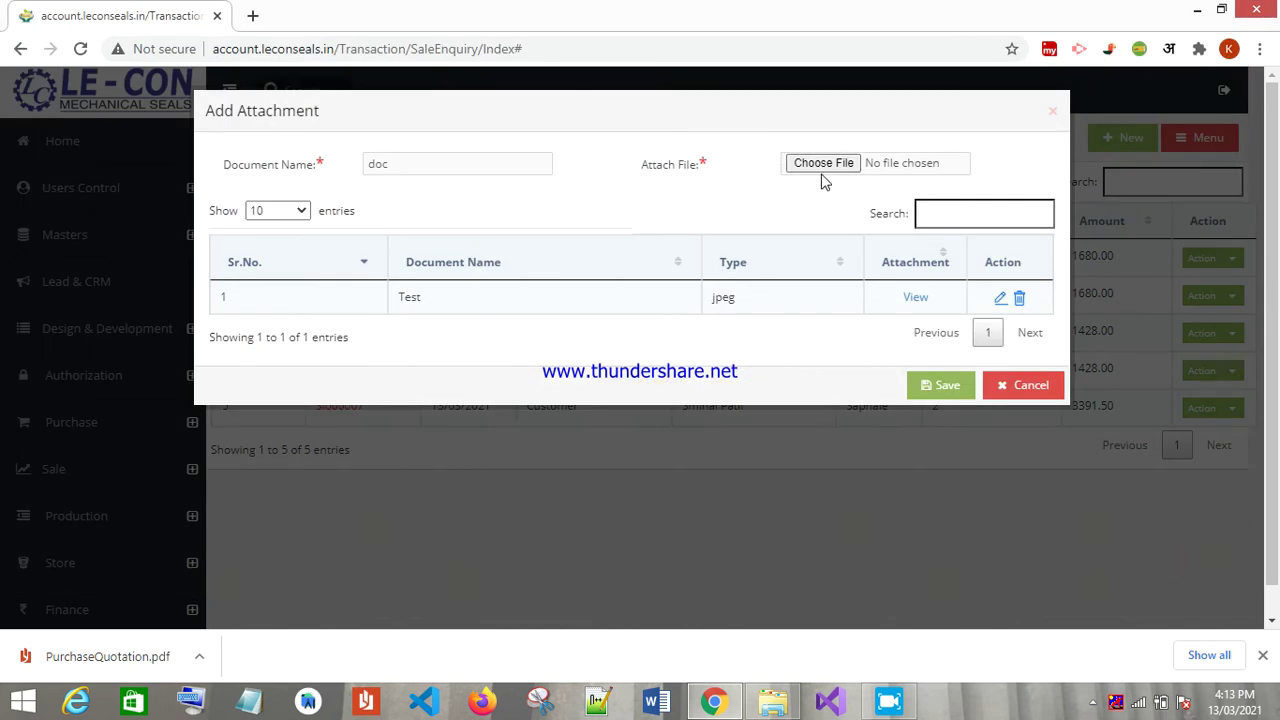
click(1040, 391)
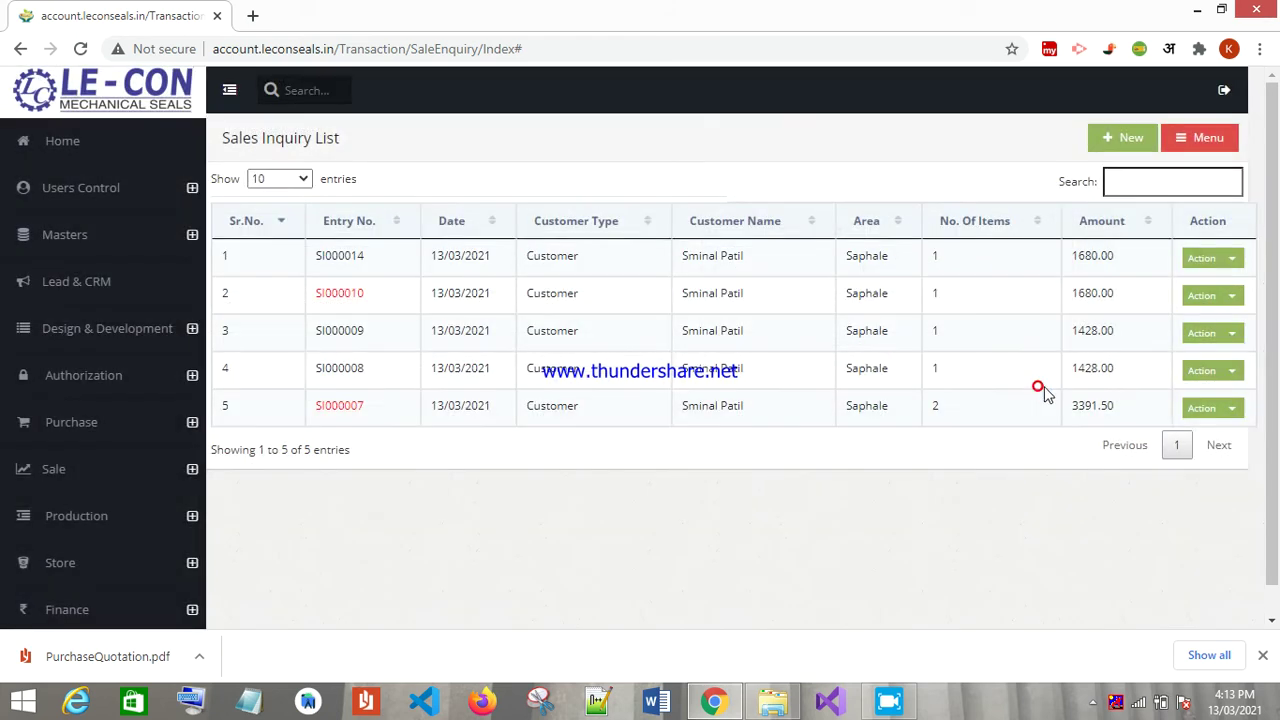
- Export the copied sales inquiry at the head of the list
click(1236, 259)
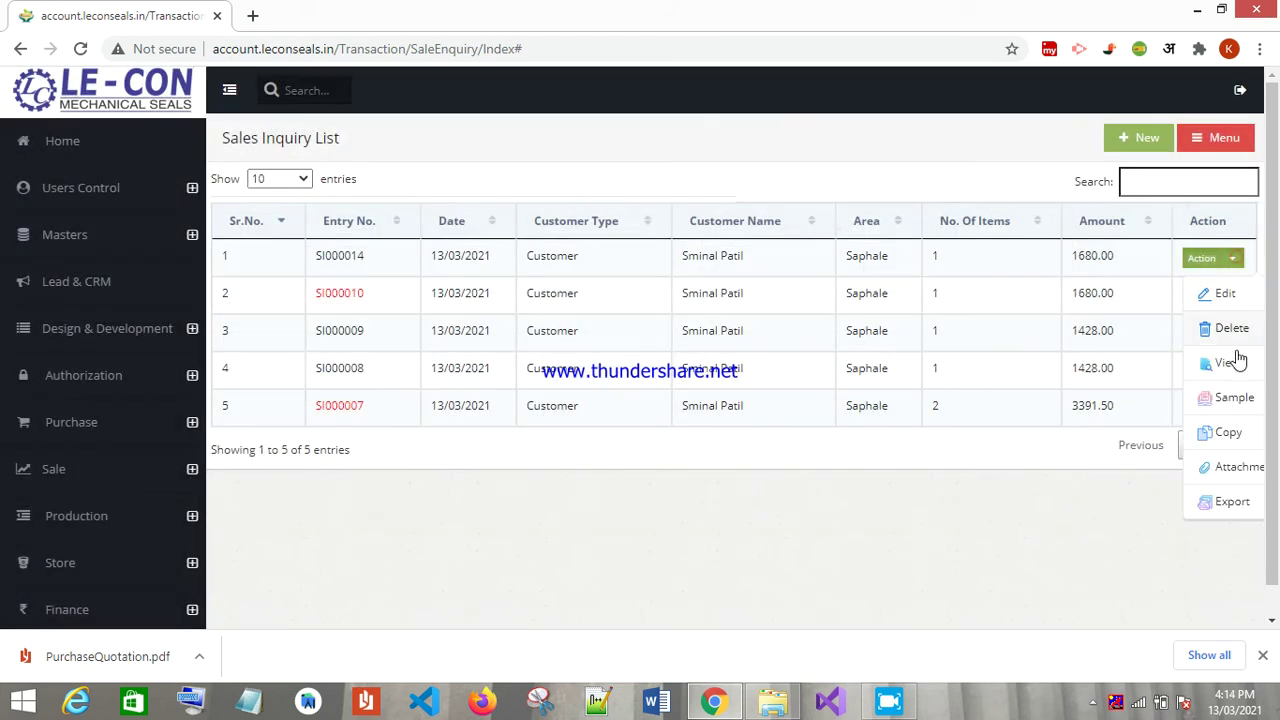
click(1212, 510)
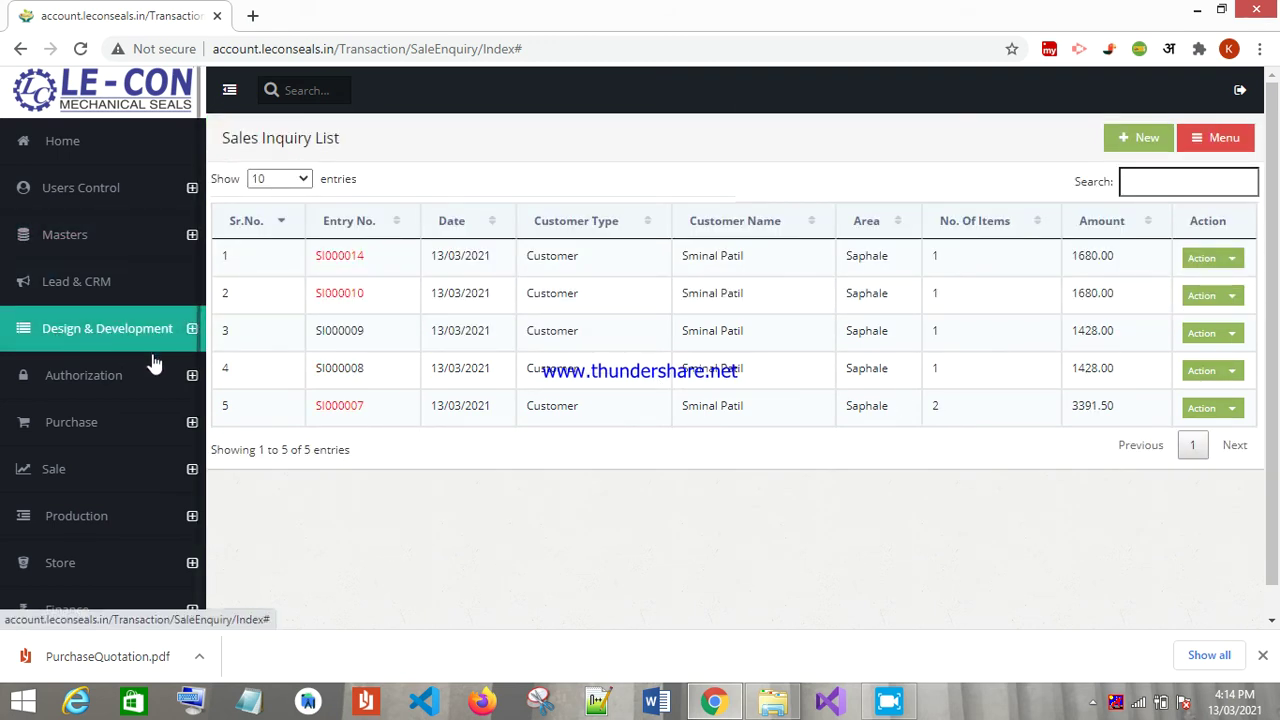
- Open the inquiry followup list, view the followup entries of the first inquiry, and close them
click(117, 470)
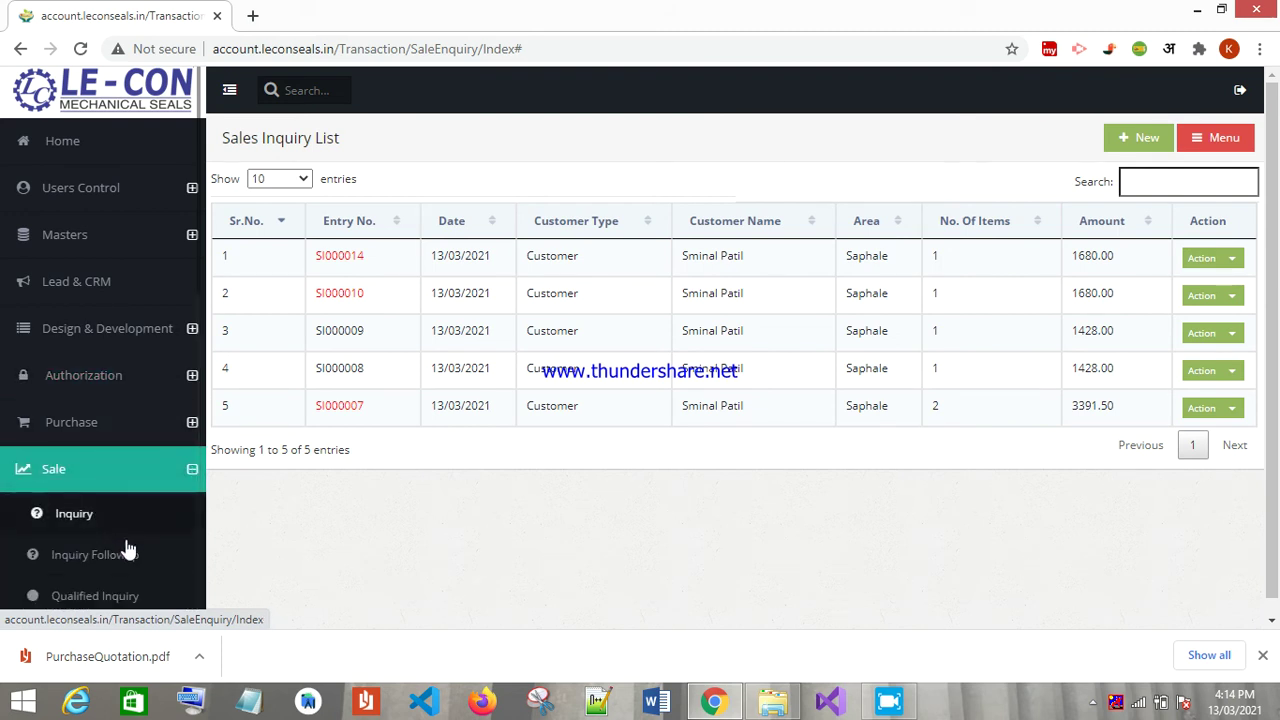
click(100, 555)
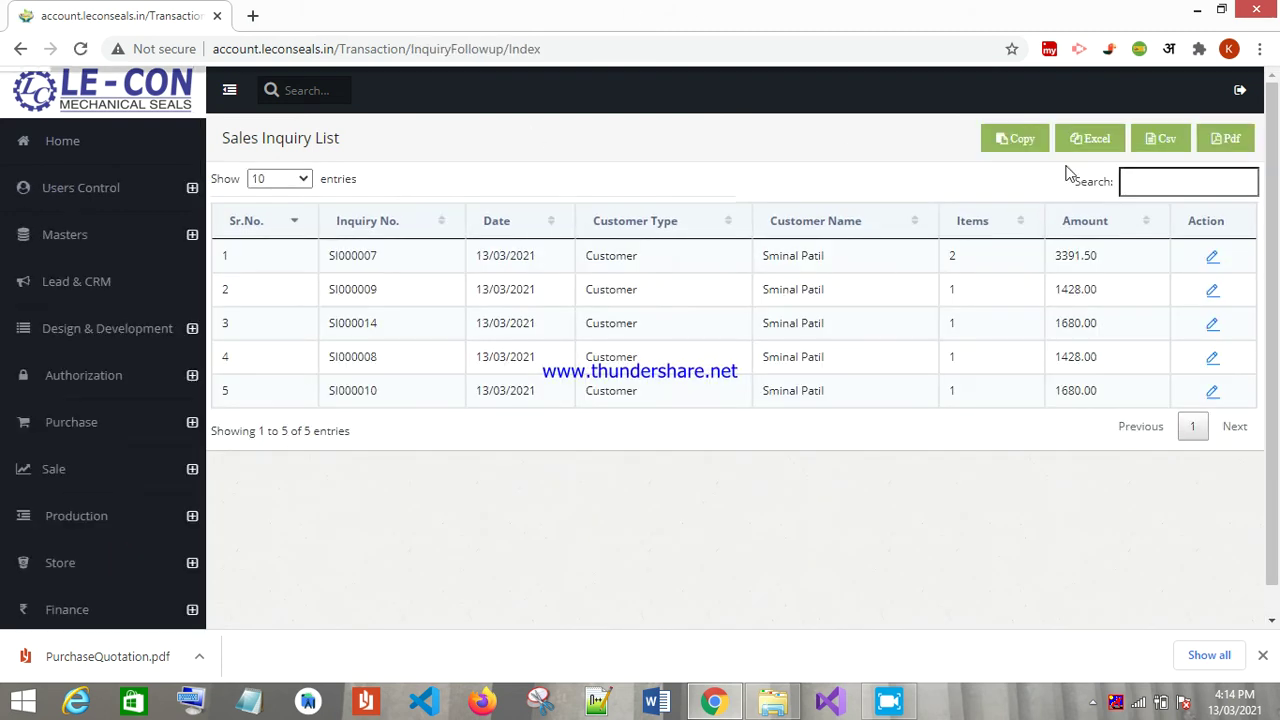
click(1212, 256)
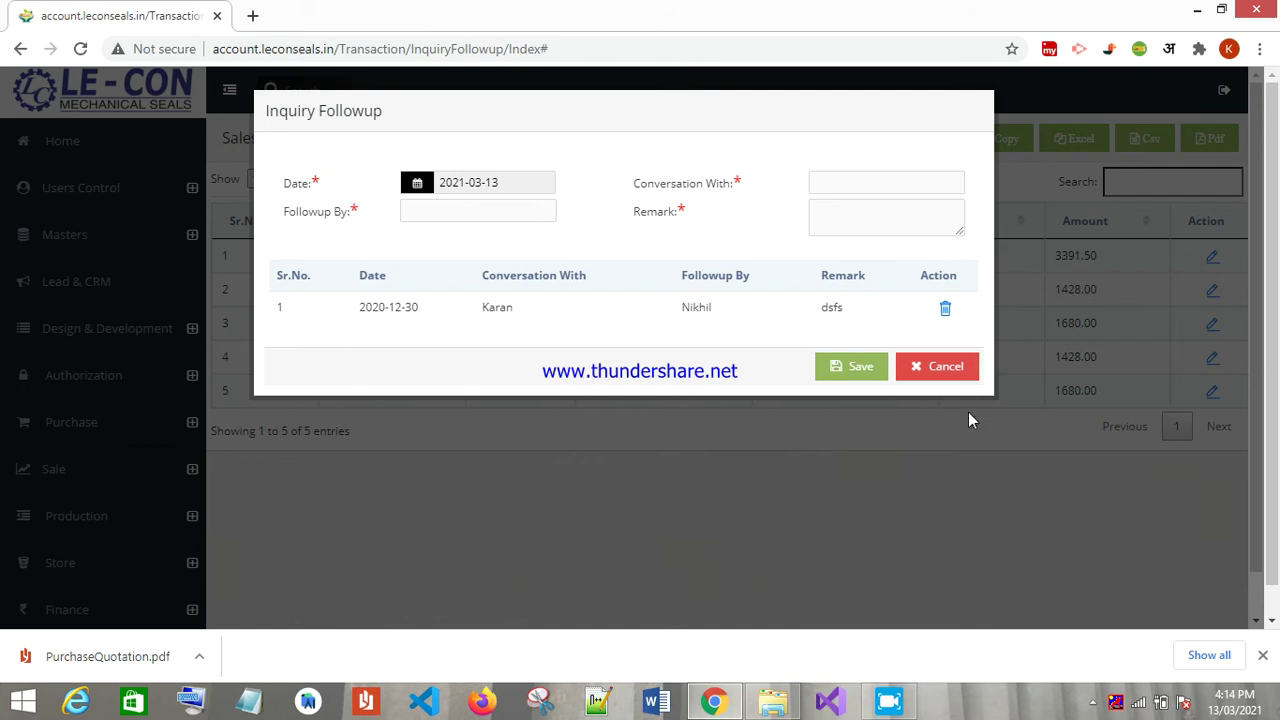
click(937, 366)
- Open the qualified inquiry list, view the qualified items of the first inquiry, and return to the list
click(53, 468)
click(145, 370)
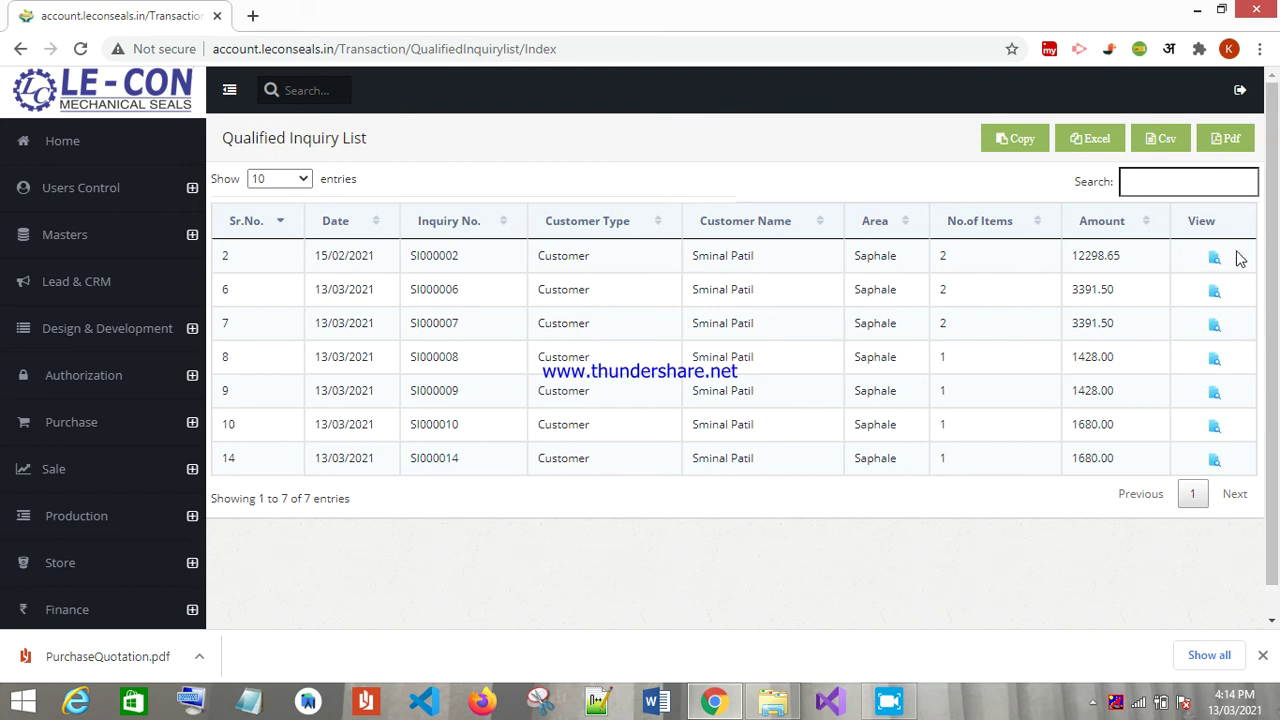
click(1214, 260)
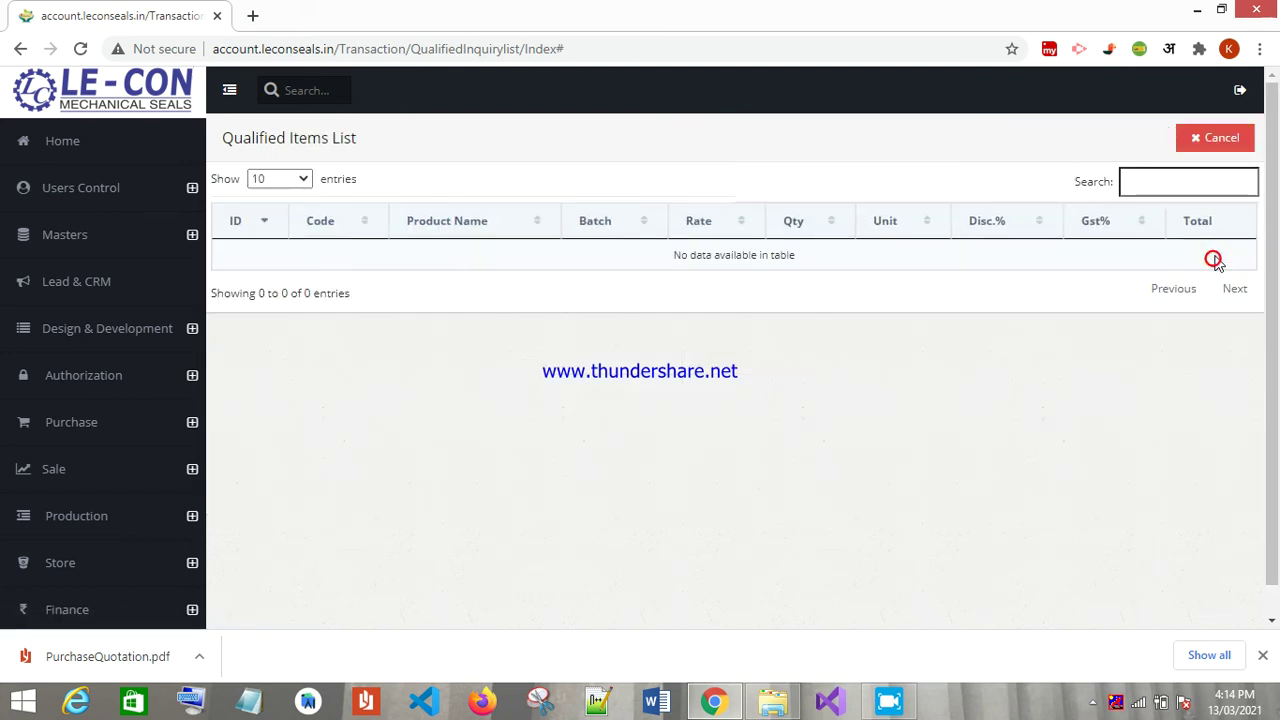
click(1236, 142)
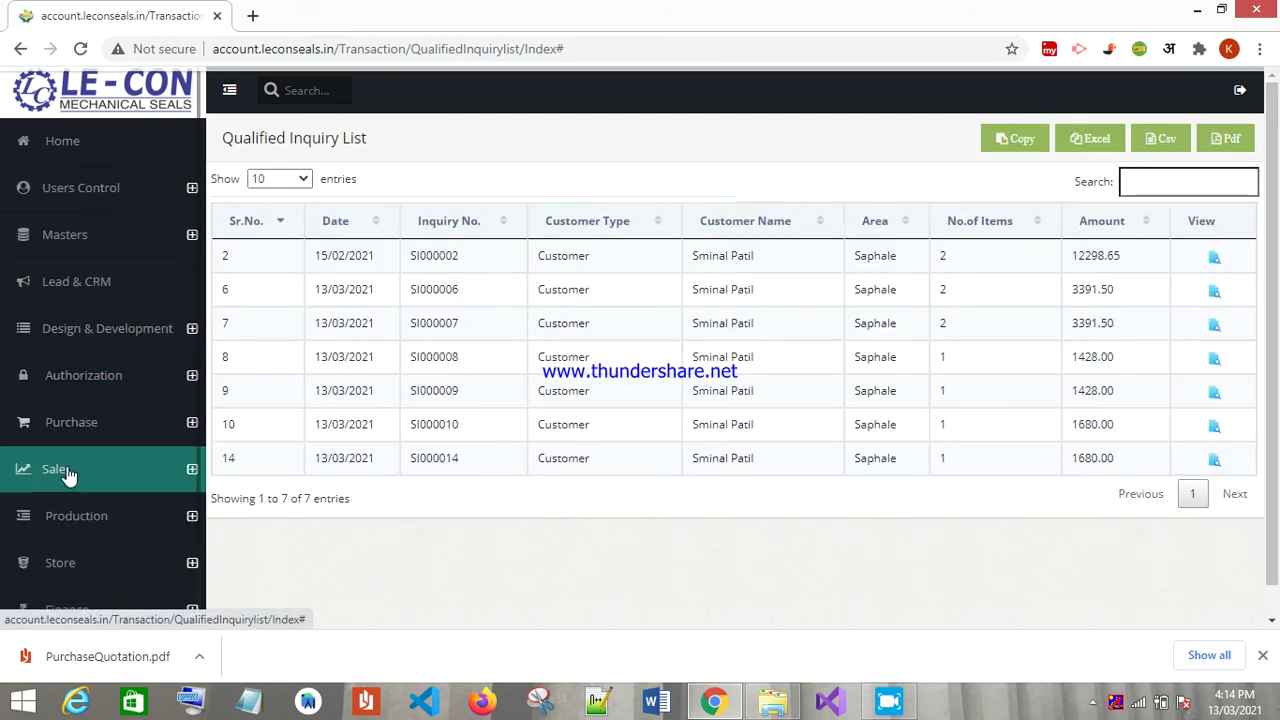
- Go to the sales quotation list and open the first quotation for editing
click(66, 474)
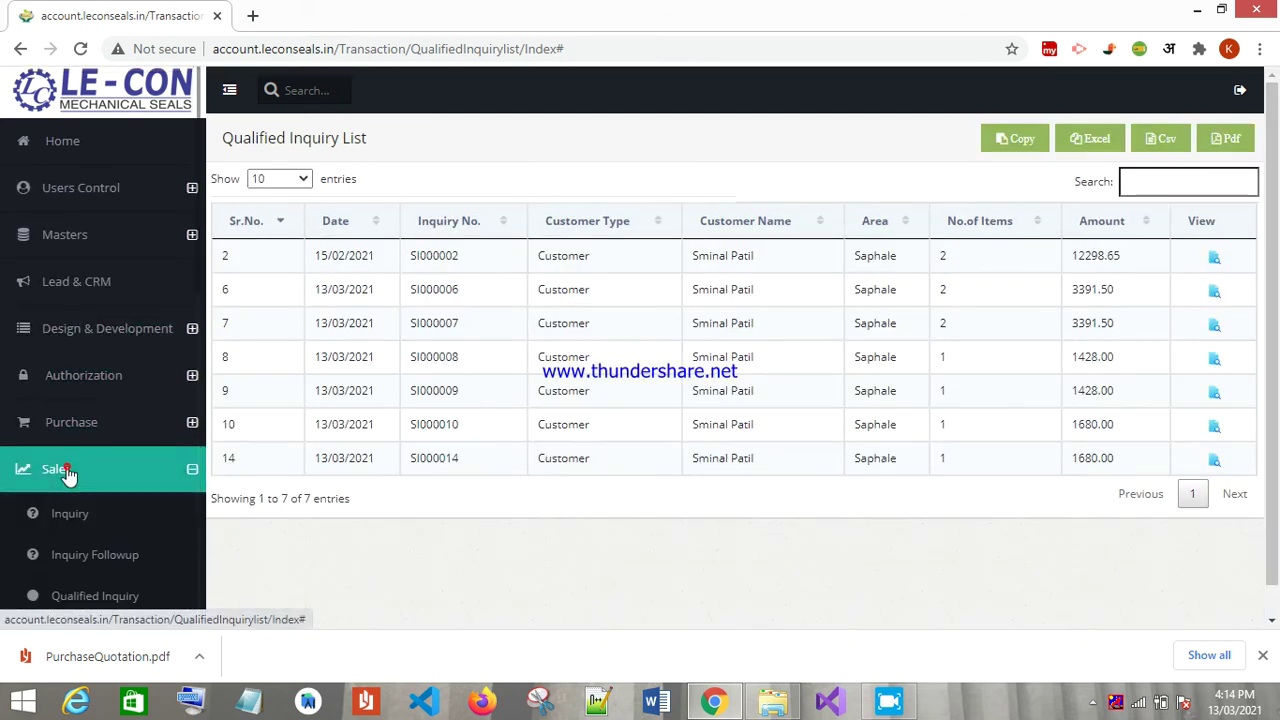
scroll(80, 470, down, 2)
click(78, 408)
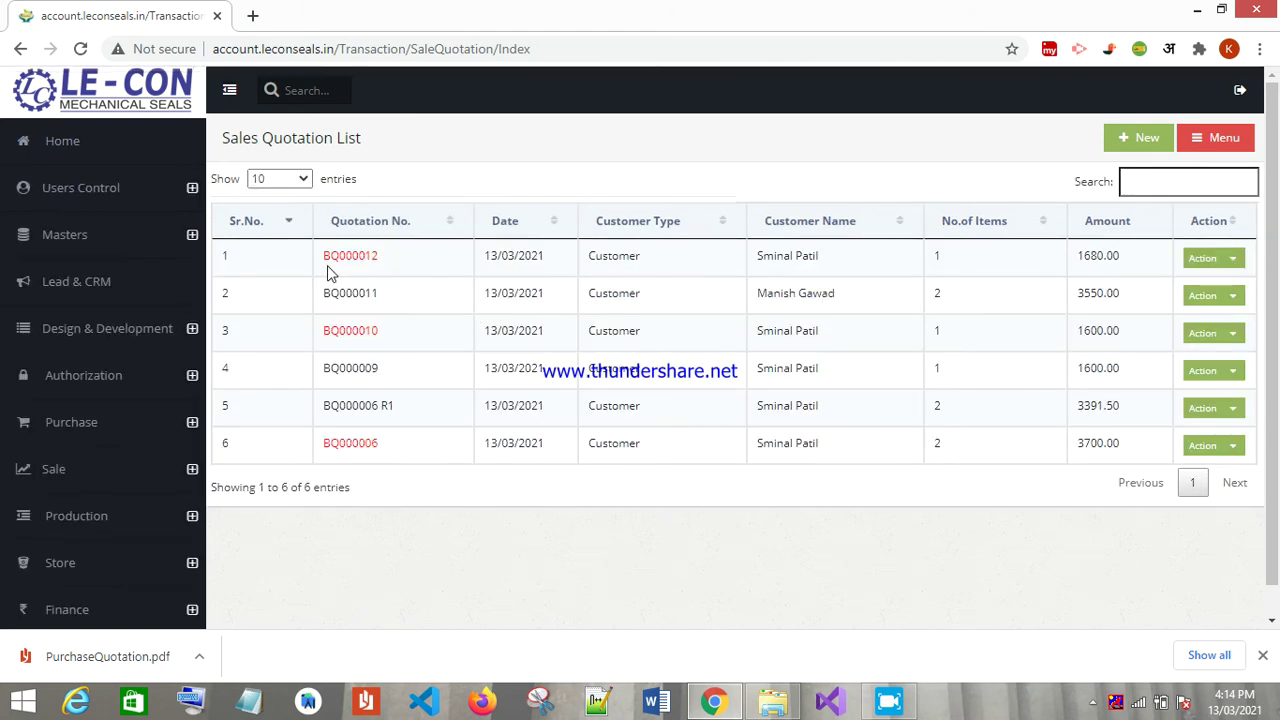
click(1234, 261)
click(1226, 296)
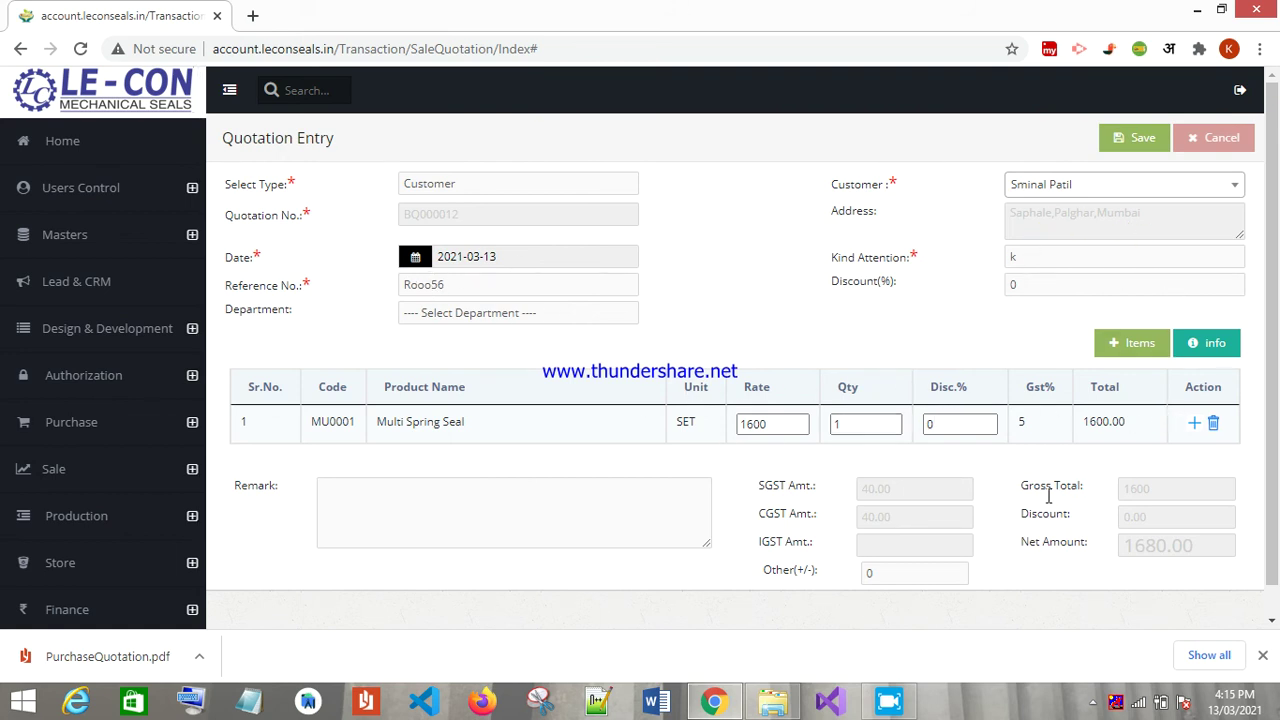
- Select the missing department on the quotation and save it
click(1140, 138)
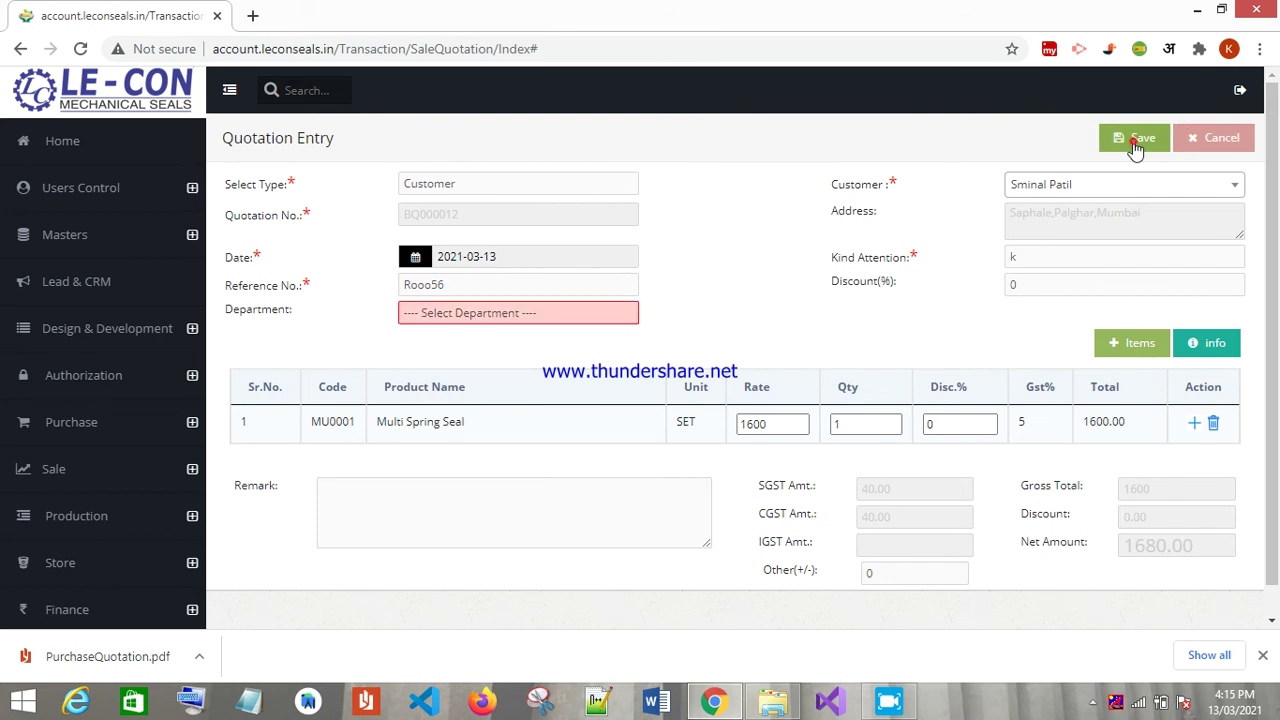
click(566, 316)
click(470, 353)
click(1150, 139)
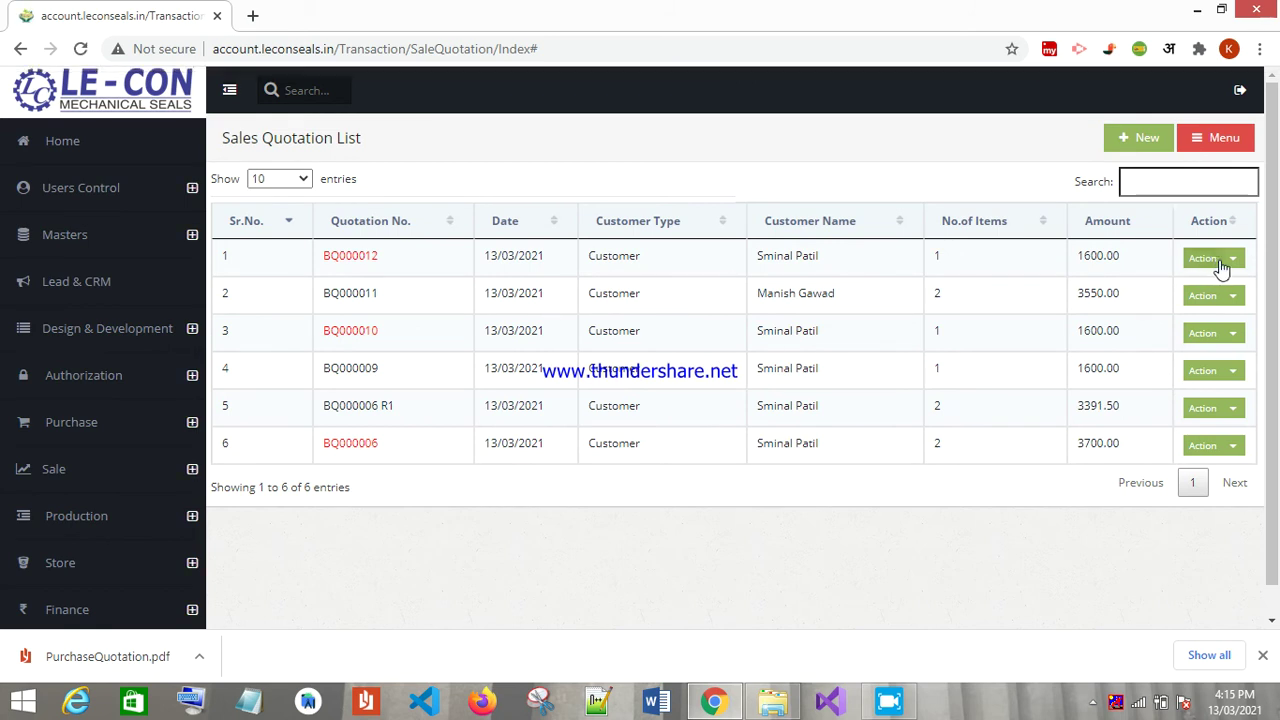
- View the attachments of the first sales quotation and close them
click(1220, 262)
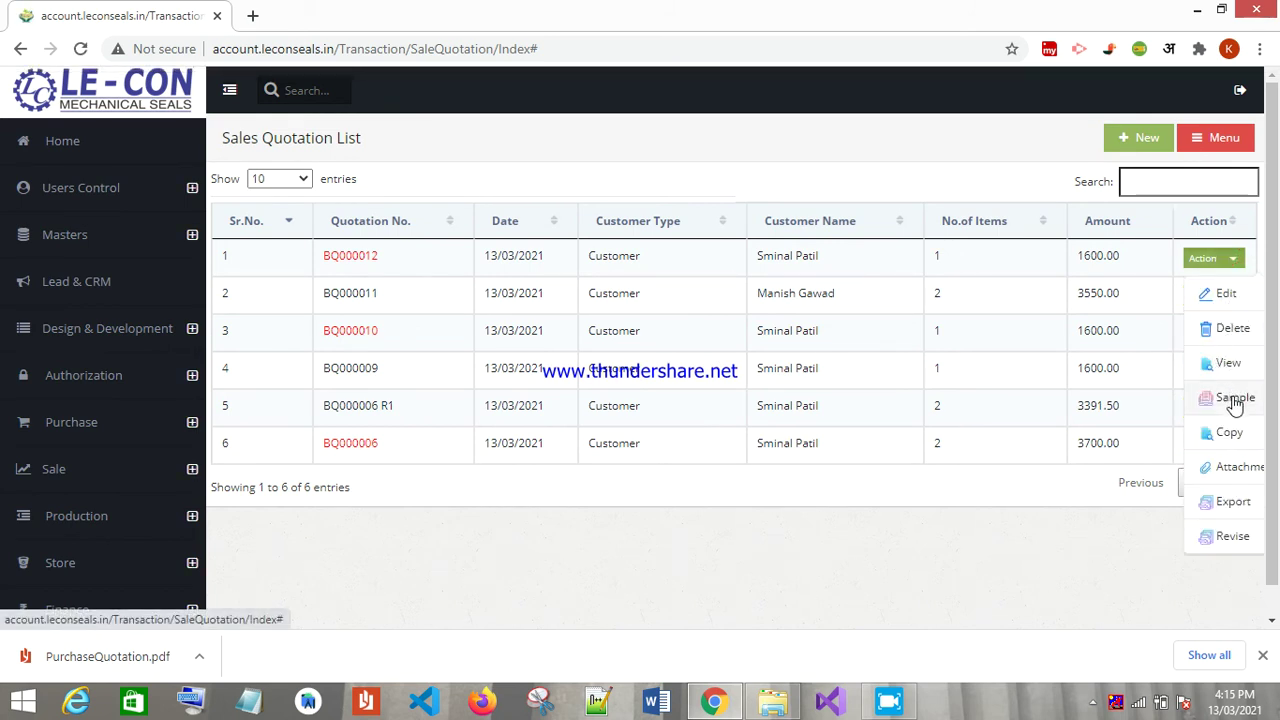
click(1222, 476)
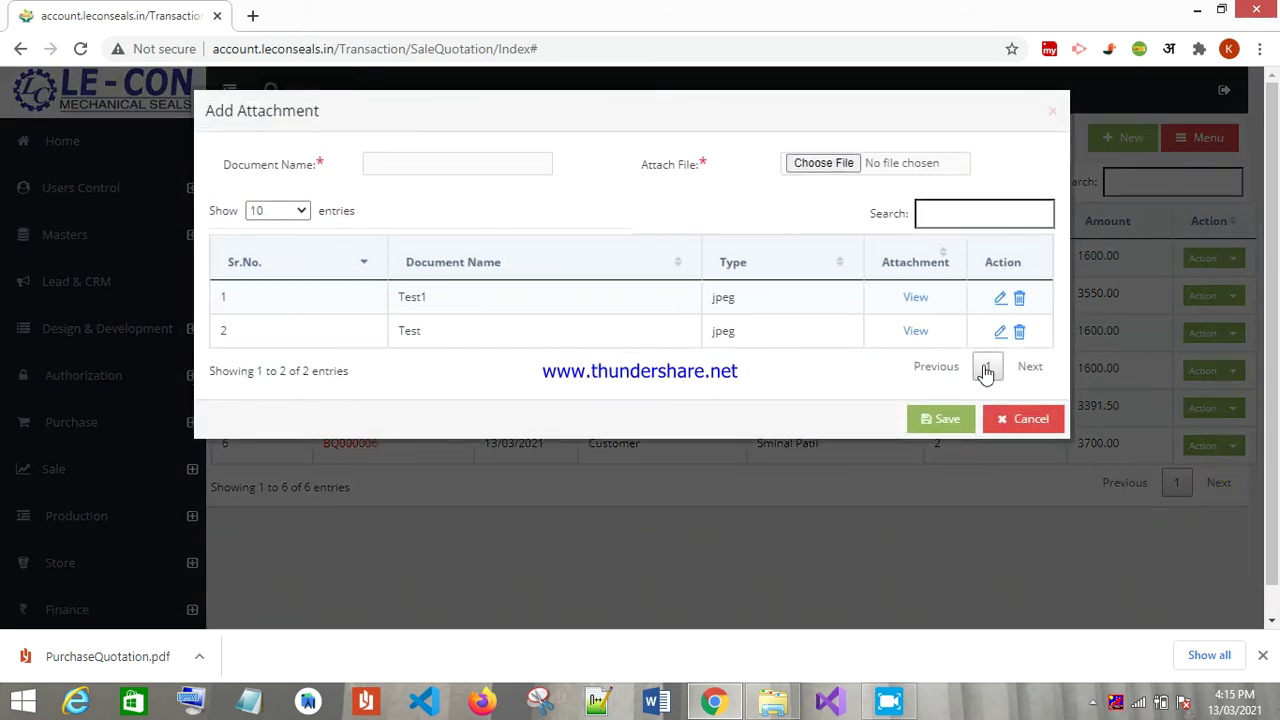
click(1025, 424)
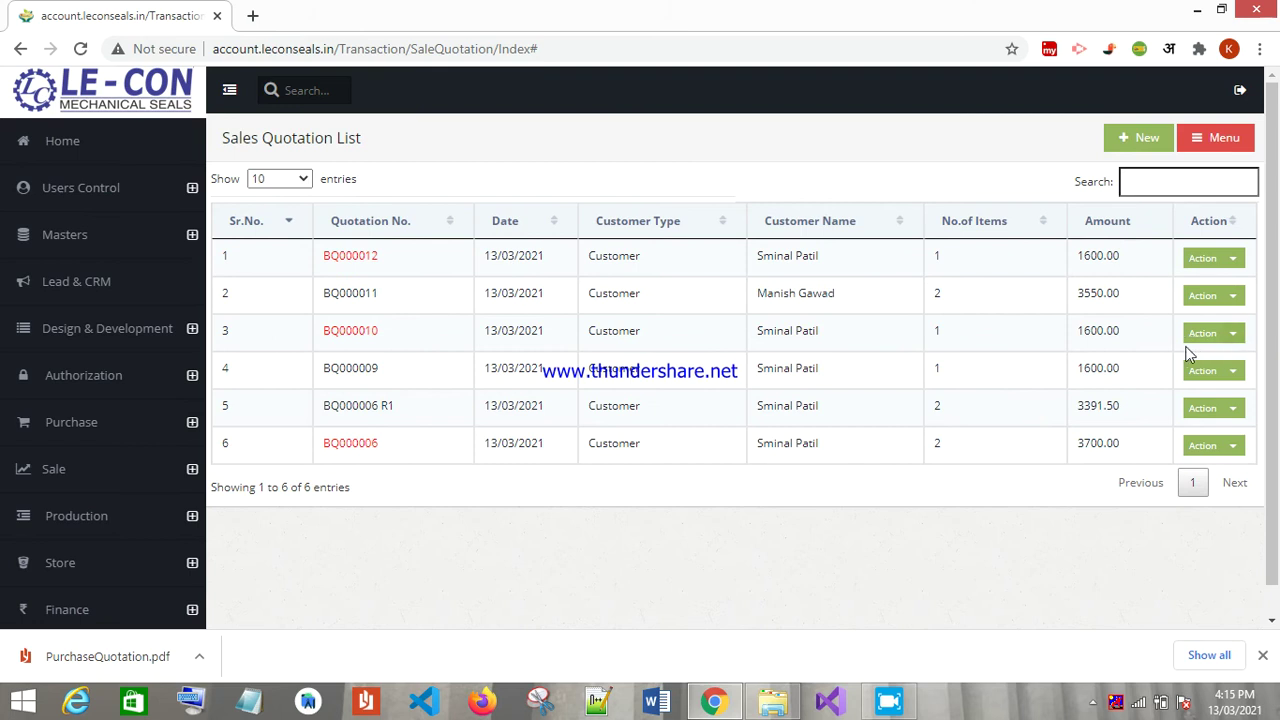
- Open the actions available for the first sales quotation and choose Export
click(1236, 410)
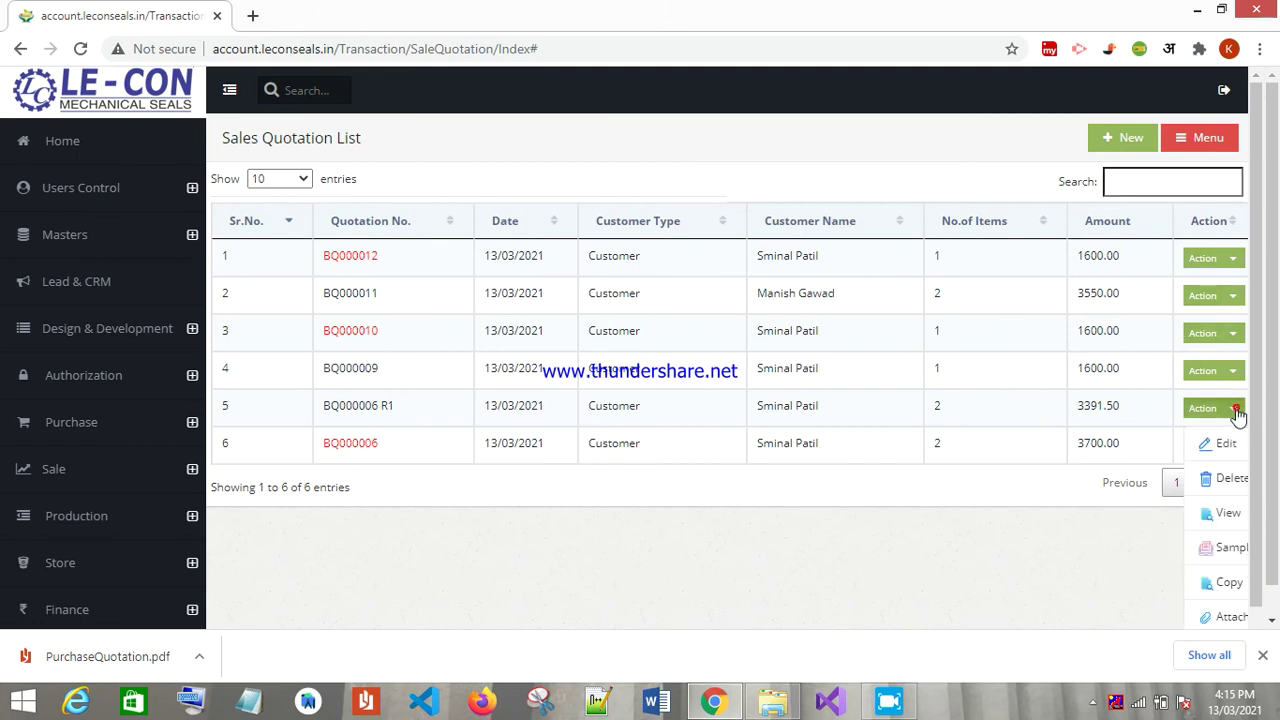
click(1232, 262)
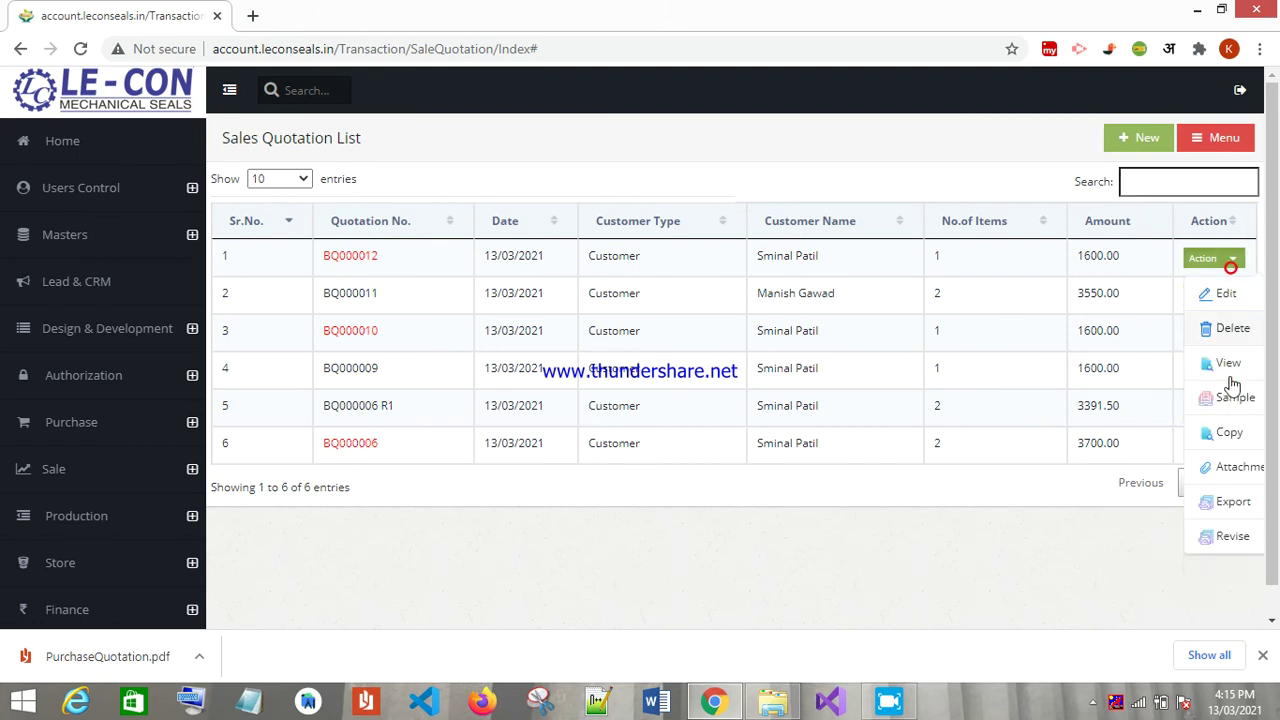
click(1248, 512)
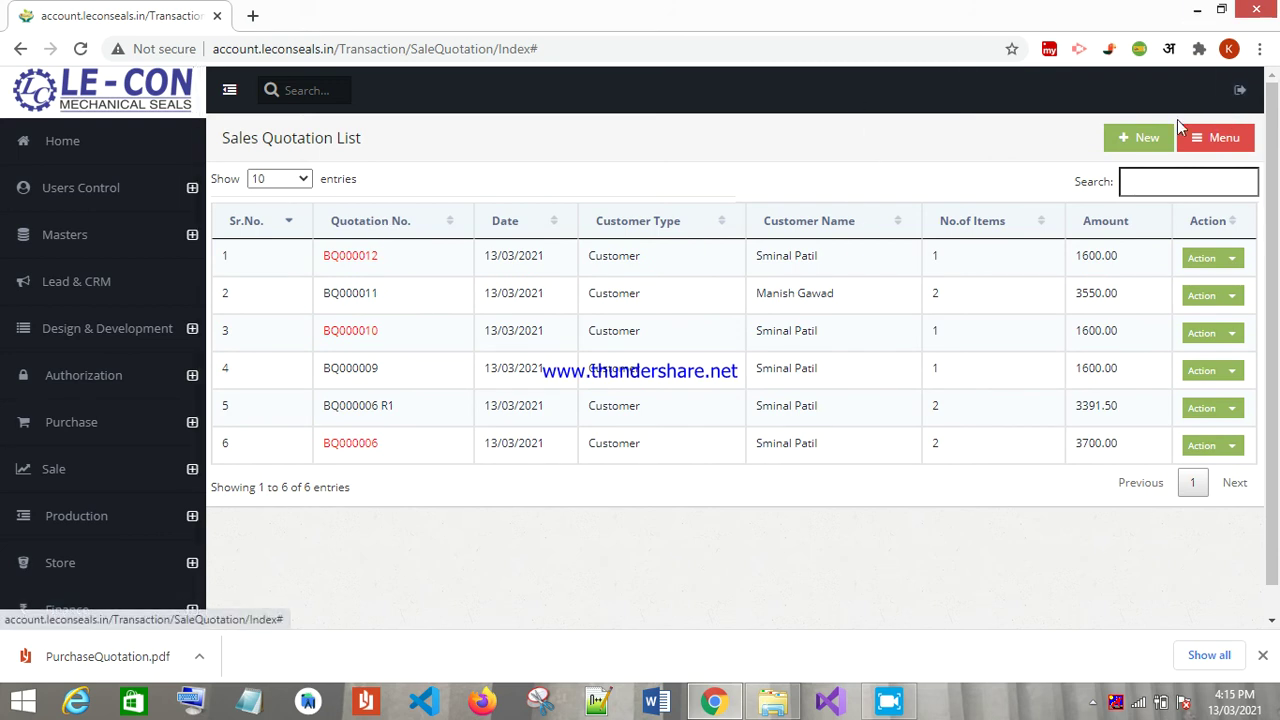
- Open a new quotation entry, view the customer choices for type Customer, and cancel the entry
click(1134, 148)
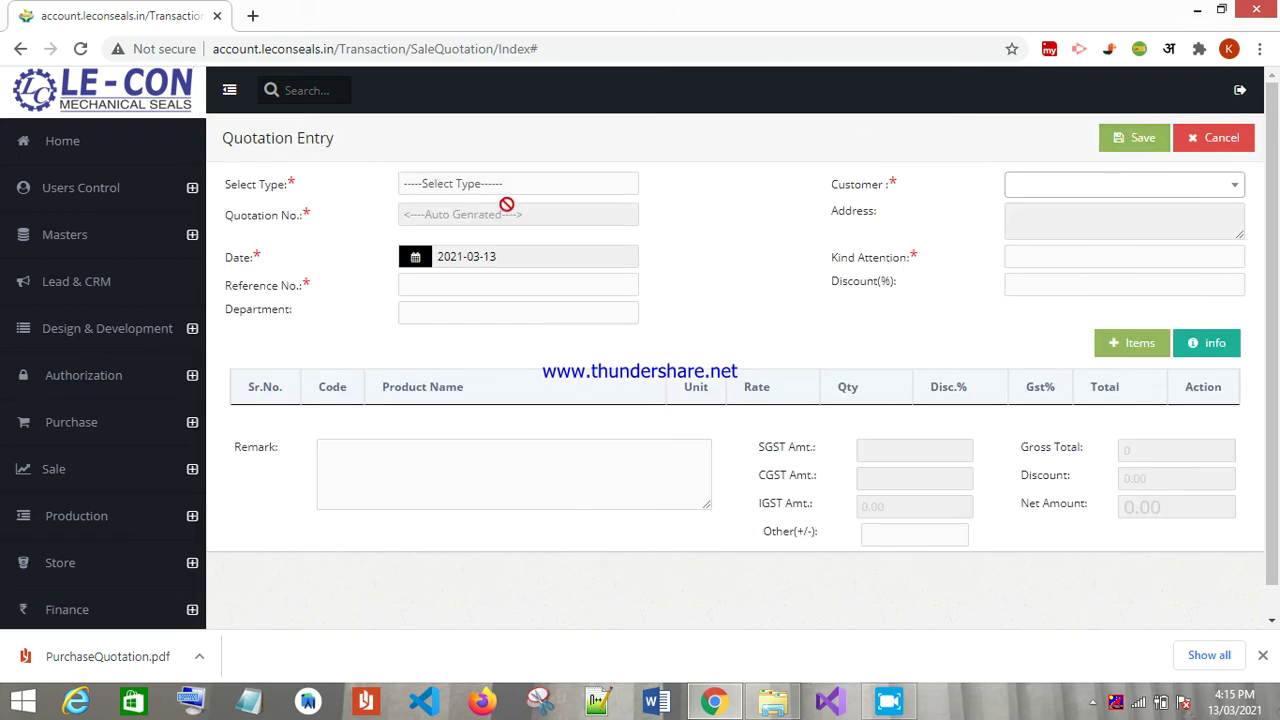
click(583, 184)
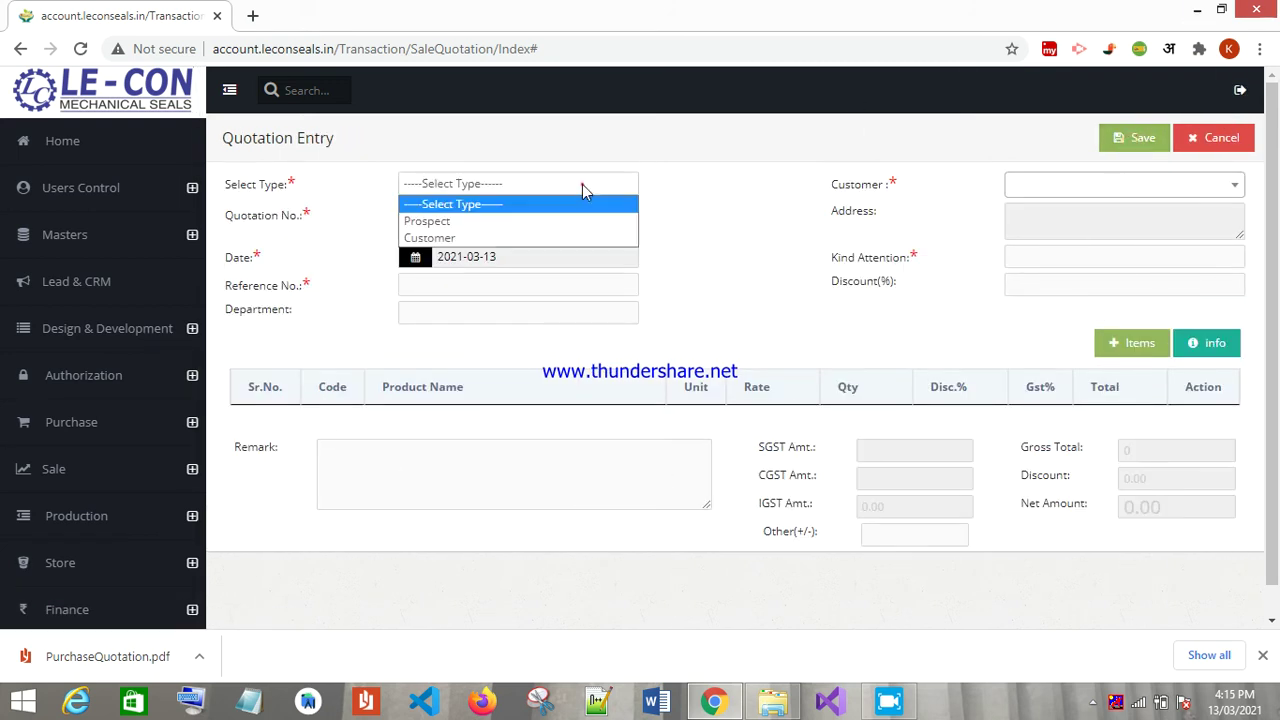
click(533, 238)
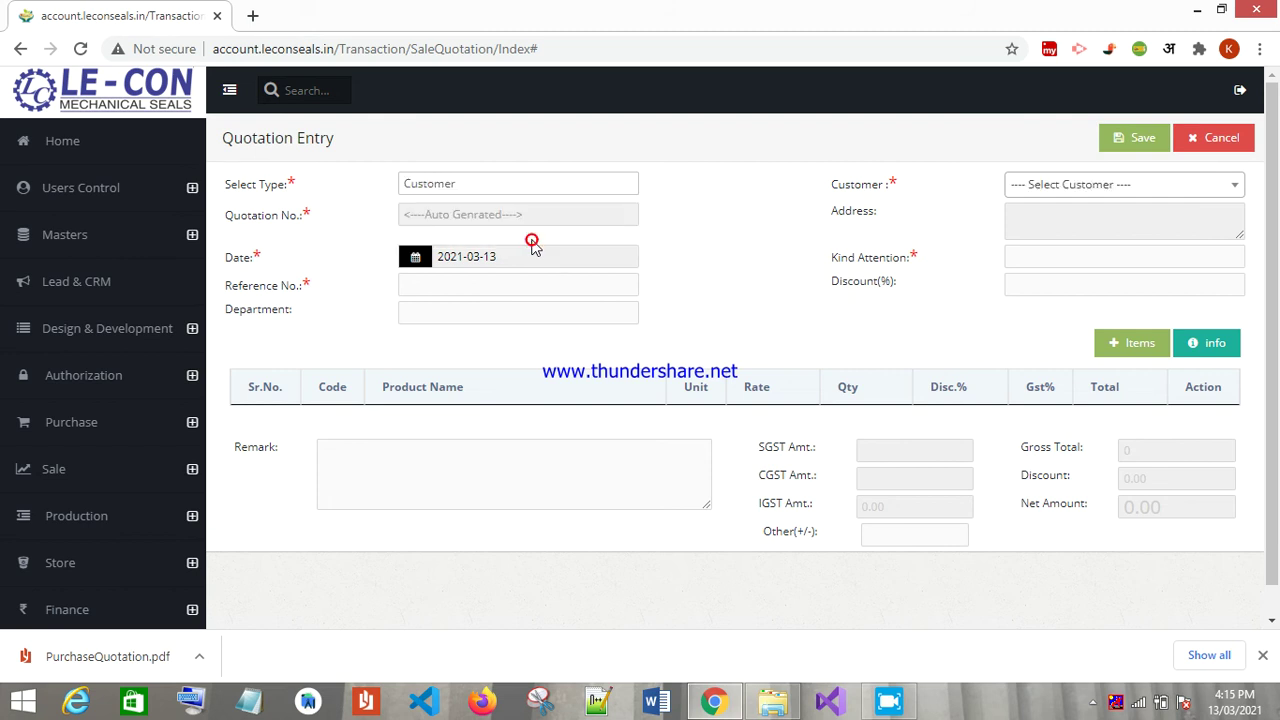
click(1117, 186)
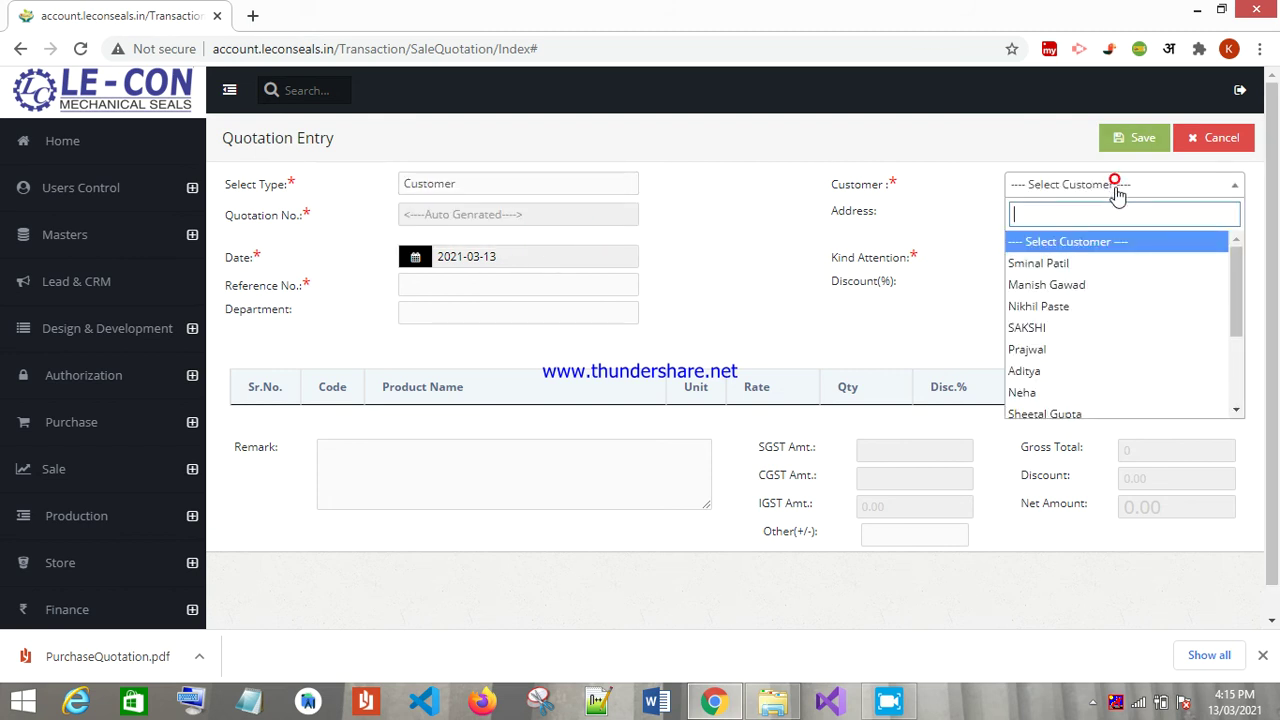
click(692, 213)
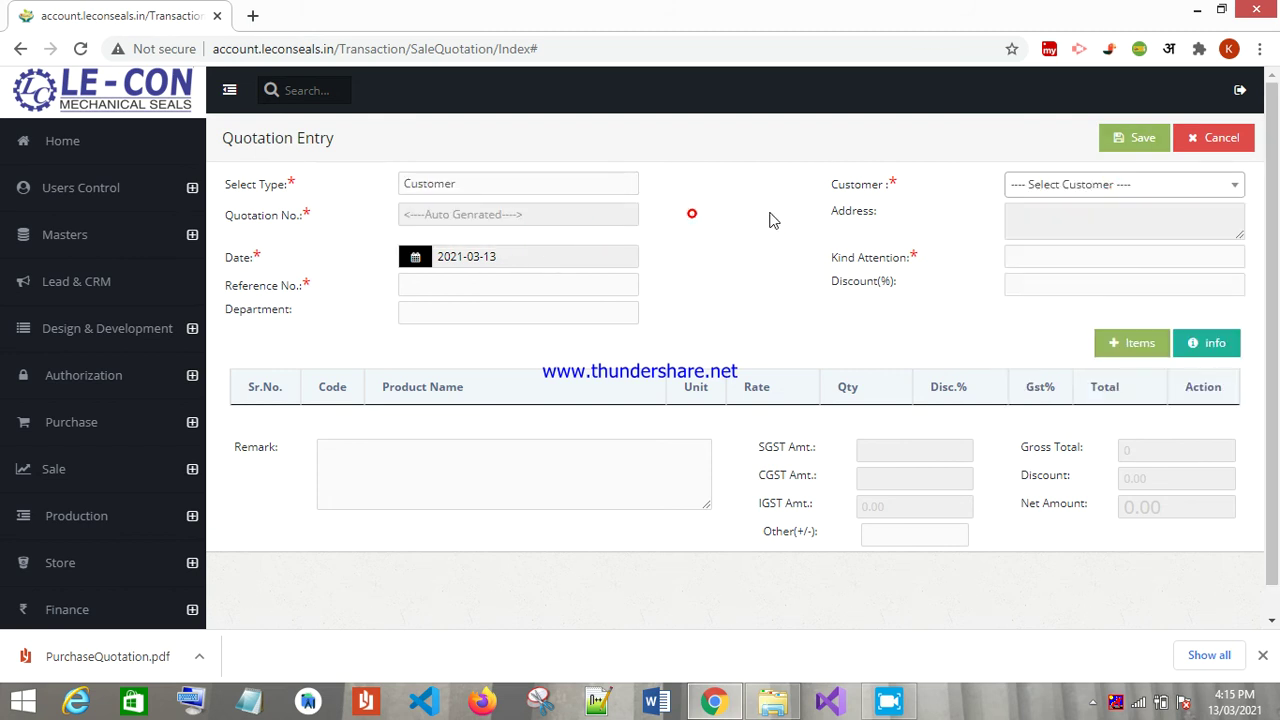
click(1219, 139)
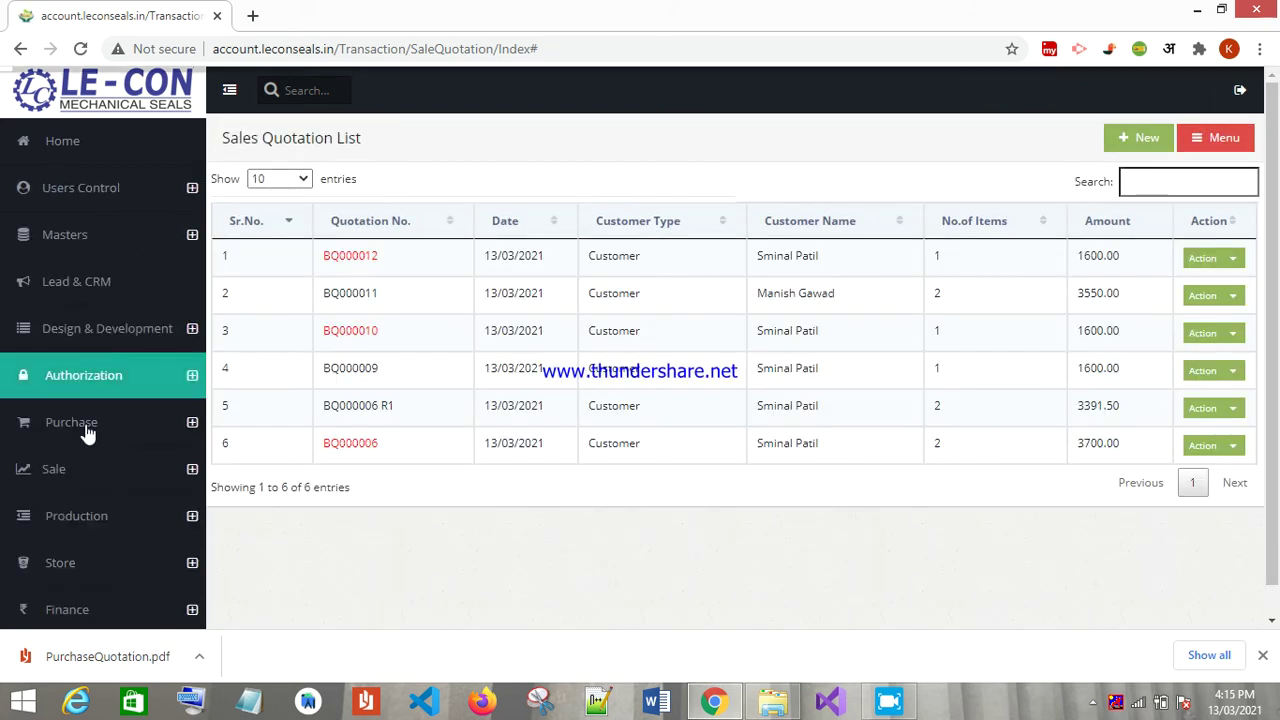
- Go to the quotation followup list, open the followup entry of the first quotation, and cancel it
click(116, 486)
scroll(118, 482, down, 5)
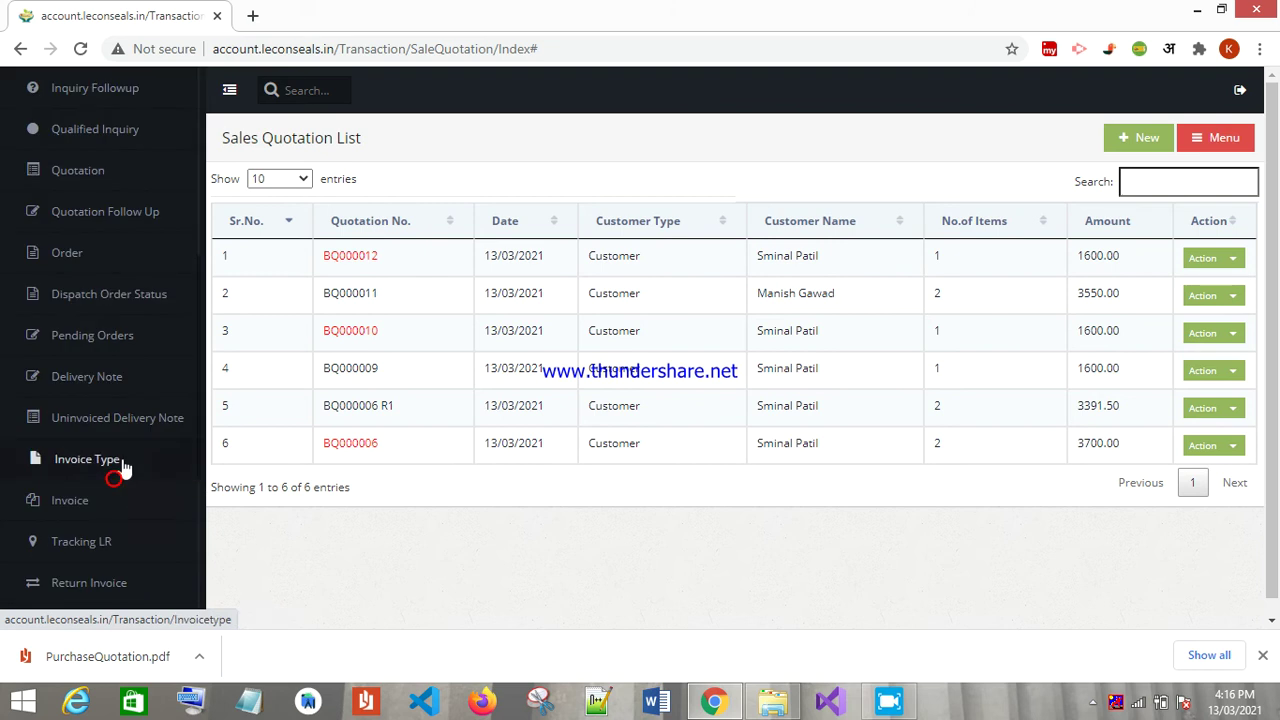
click(91, 214)
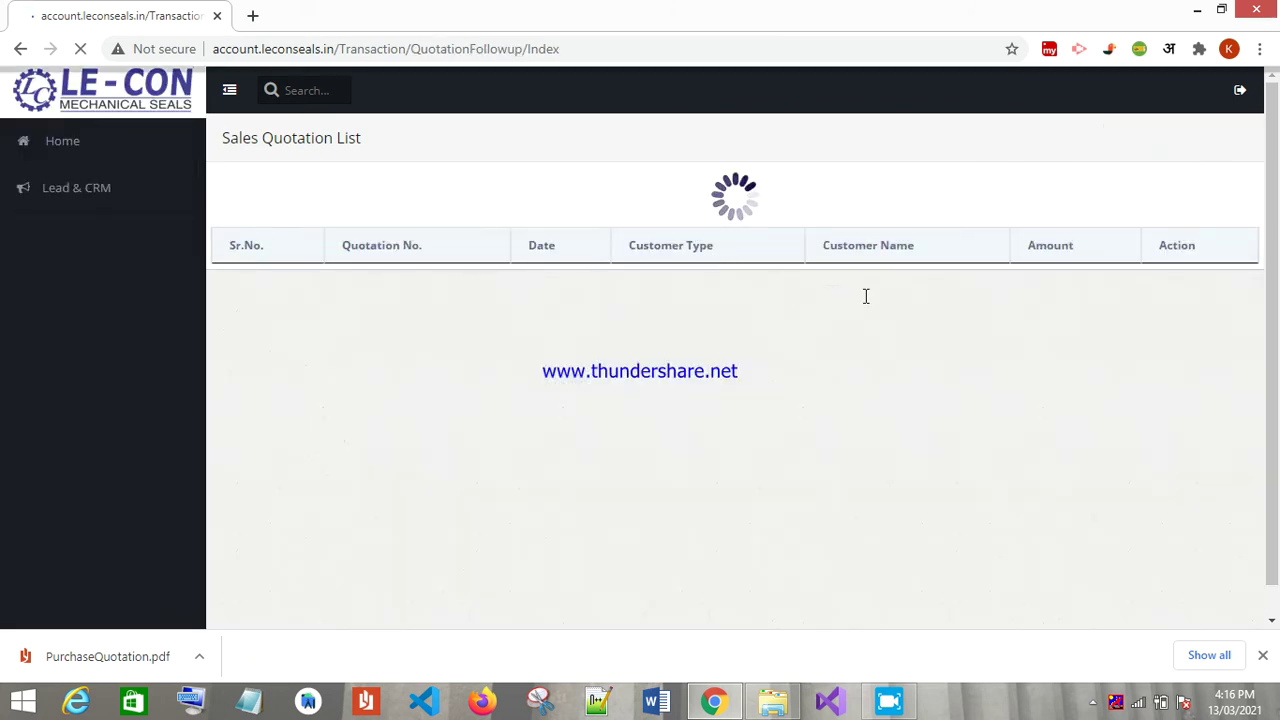
click(1210, 258)
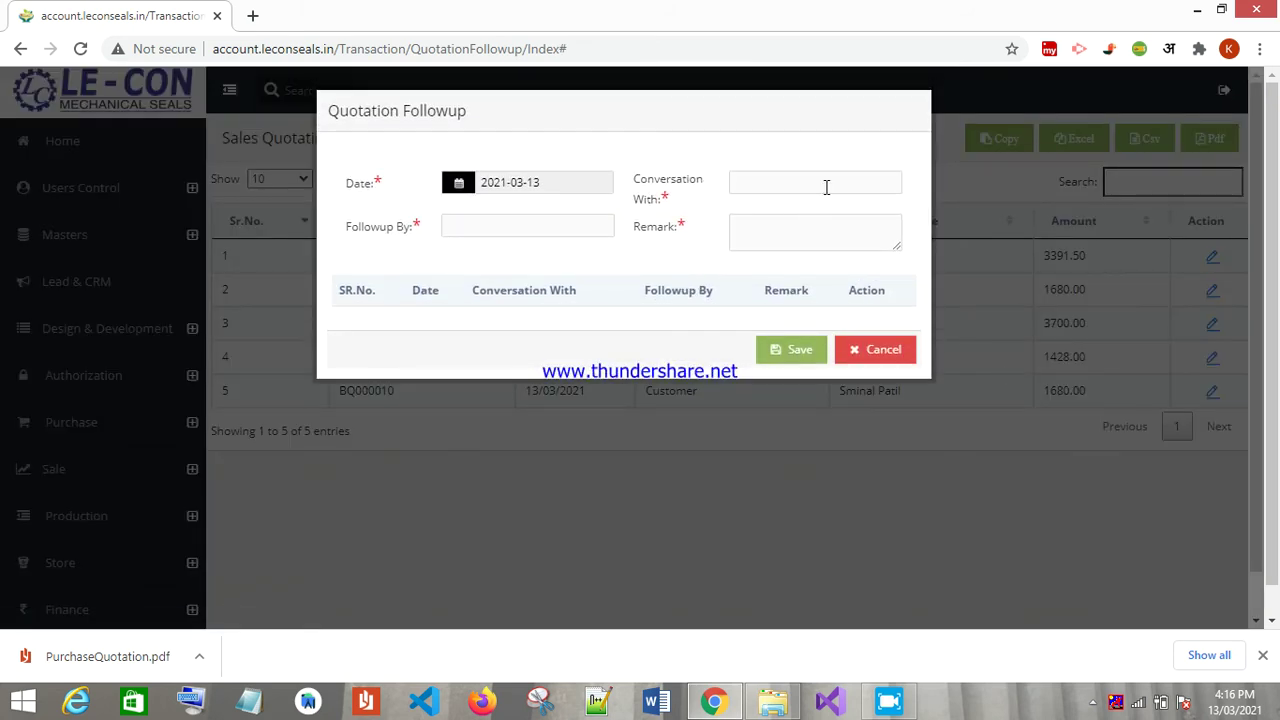
click(501, 231)
click(781, 226)
click(866, 352)
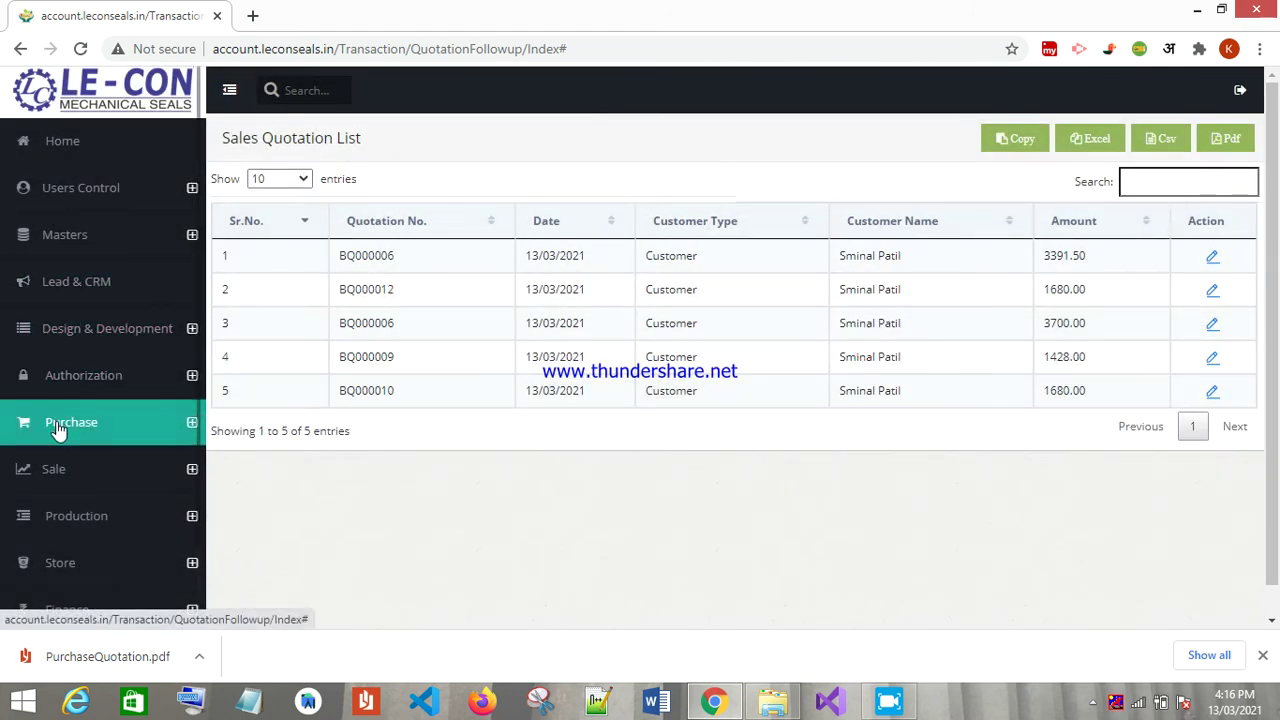
- Go to the sales order list and open the first order for editing
click(58, 469)
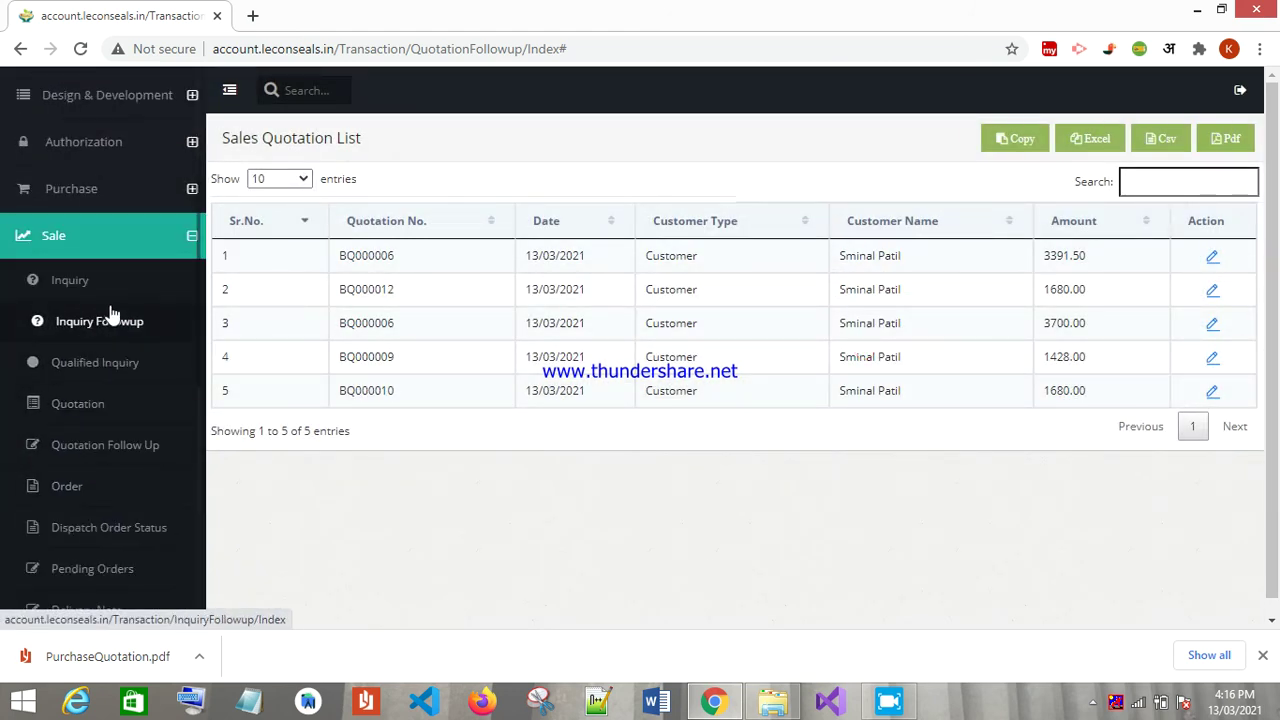
click(94, 486)
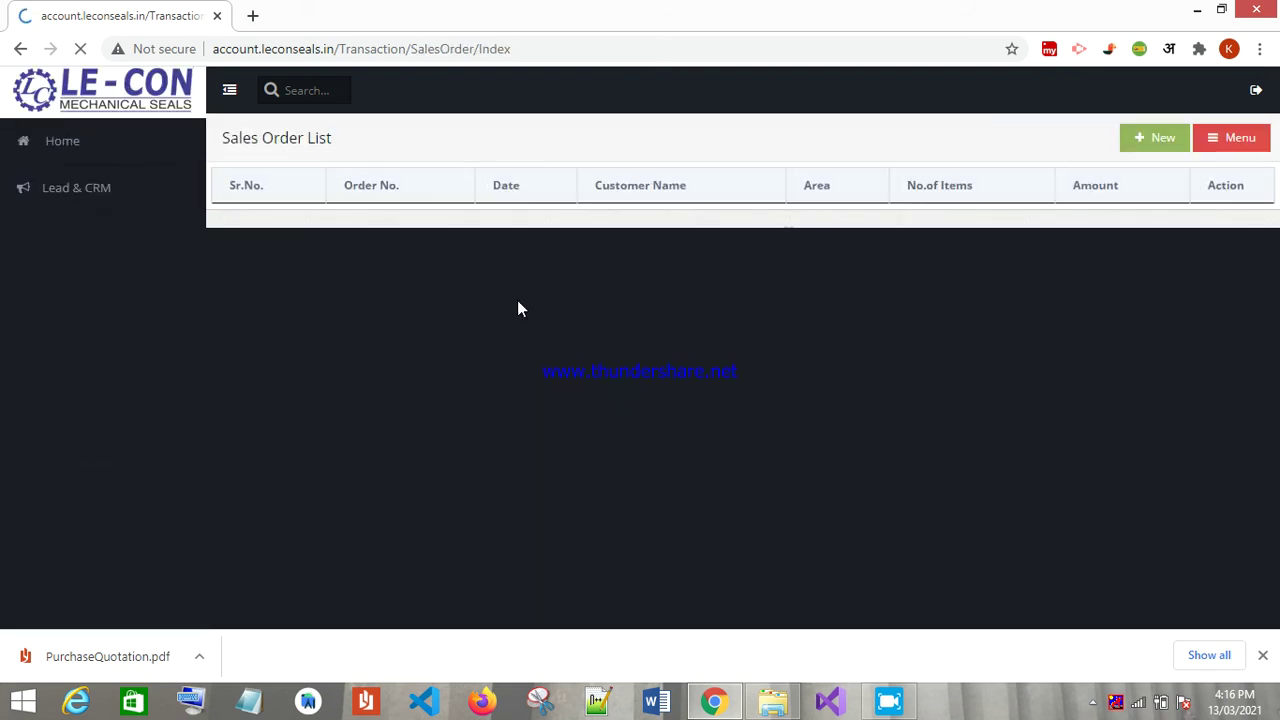
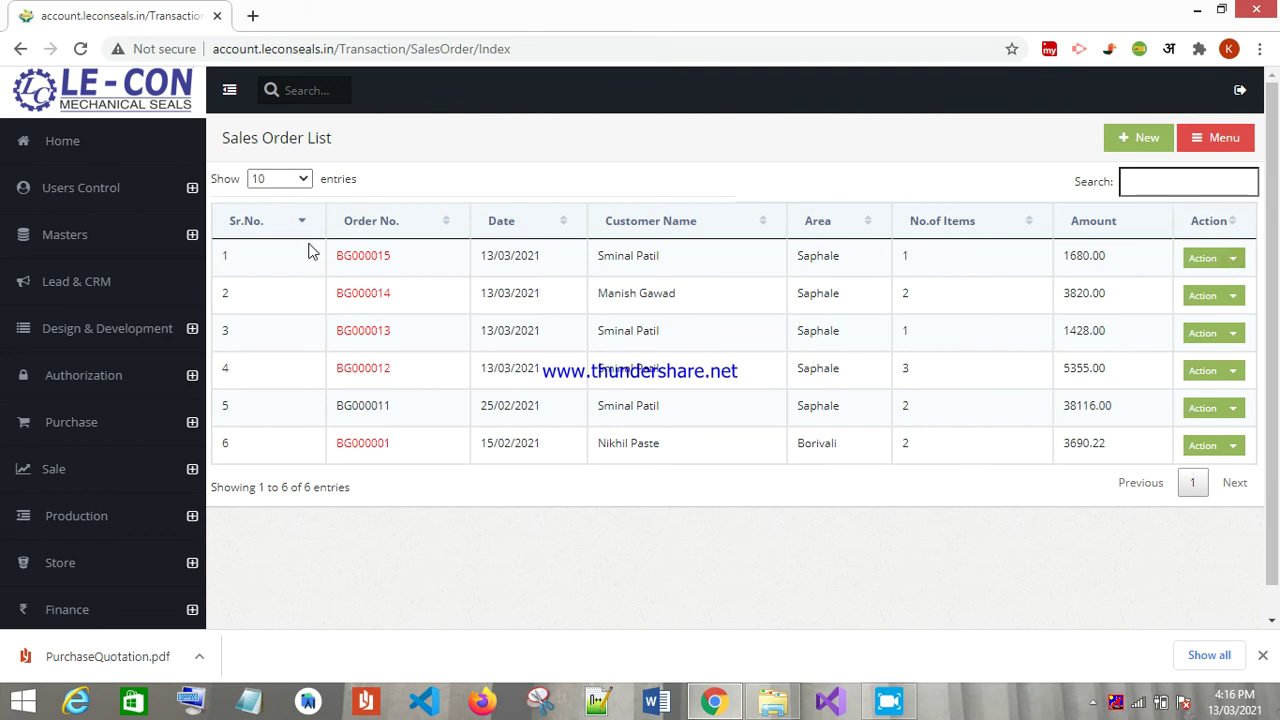
click(1230, 262)
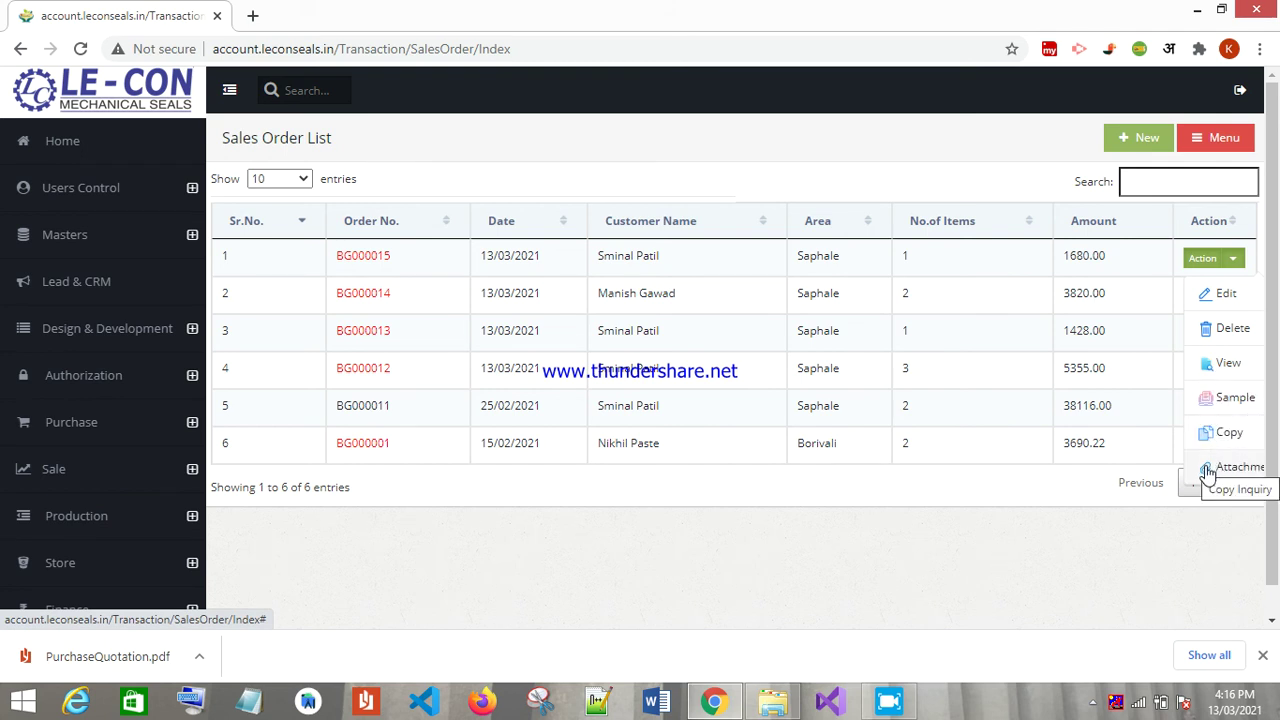
click(1214, 295)
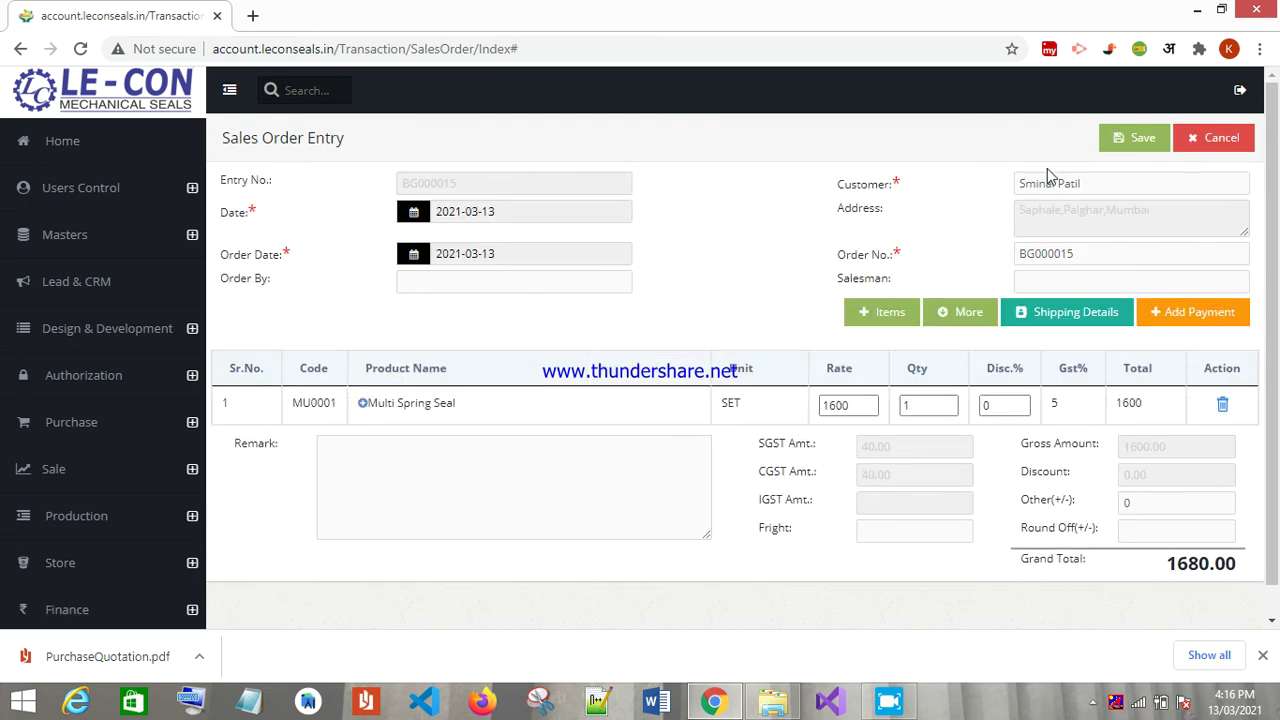
- Select the missing salesman on the sales order and save it
click(1071, 285)
click(1045, 318)
click(1138, 144)
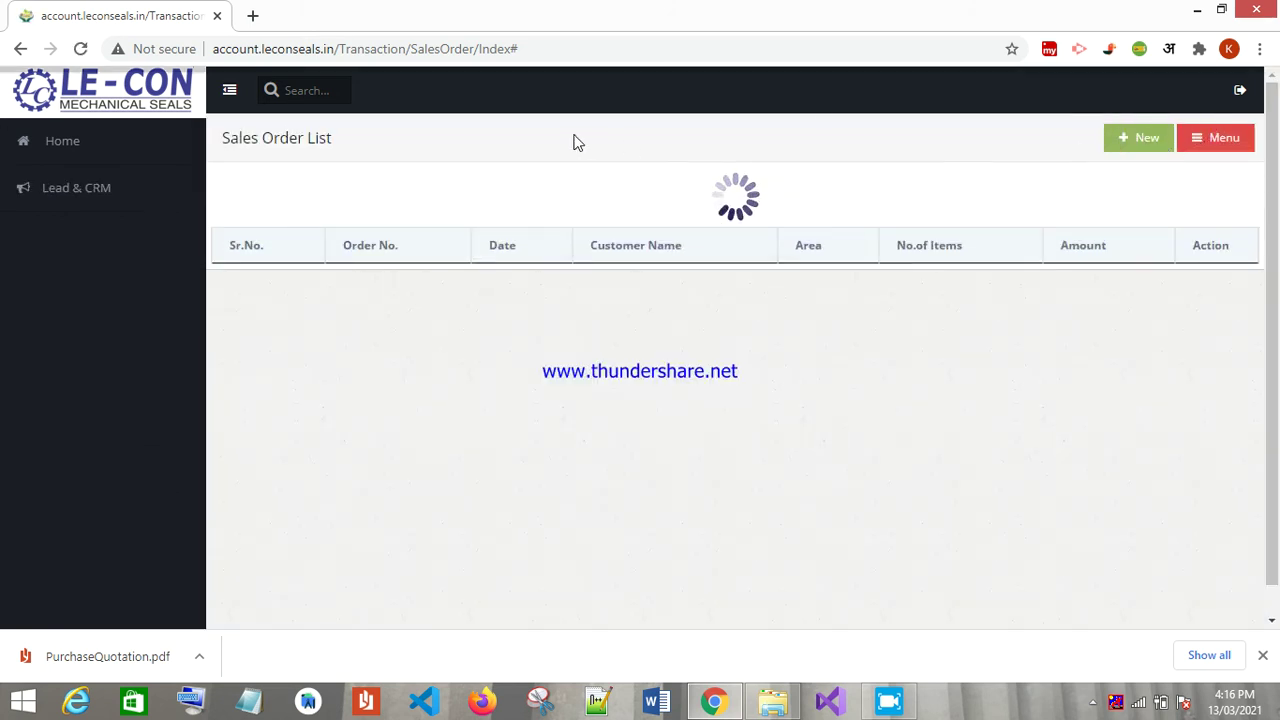
- Start a new sales order, select the second customer, and view that customer's shipping addresses
click(1150, 142)
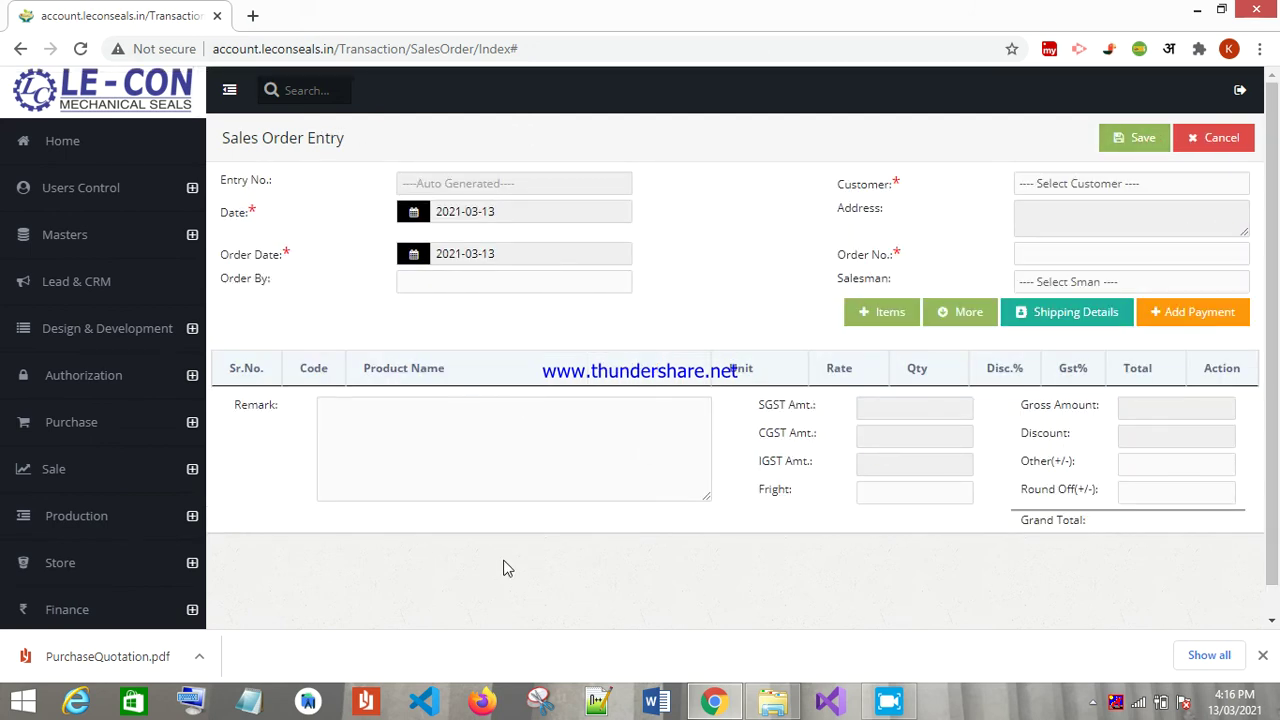
click(1042, 322)
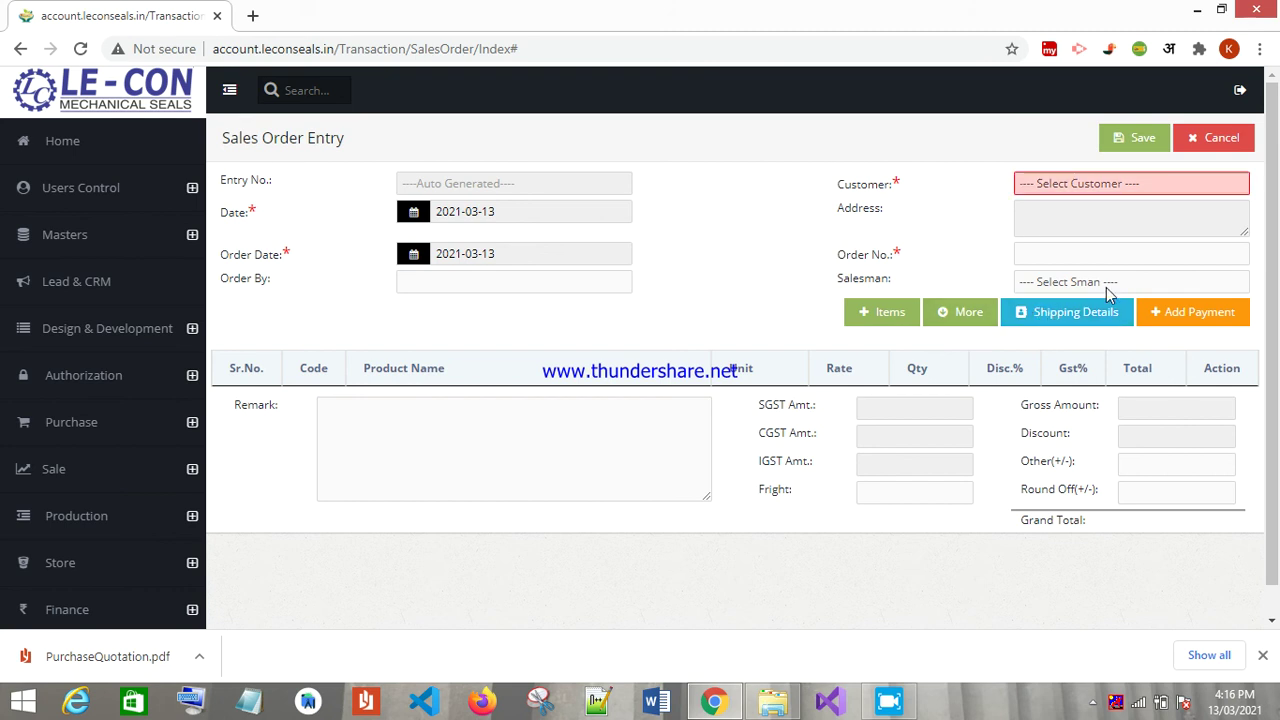
click(1060, 180)
click(1057, 233)
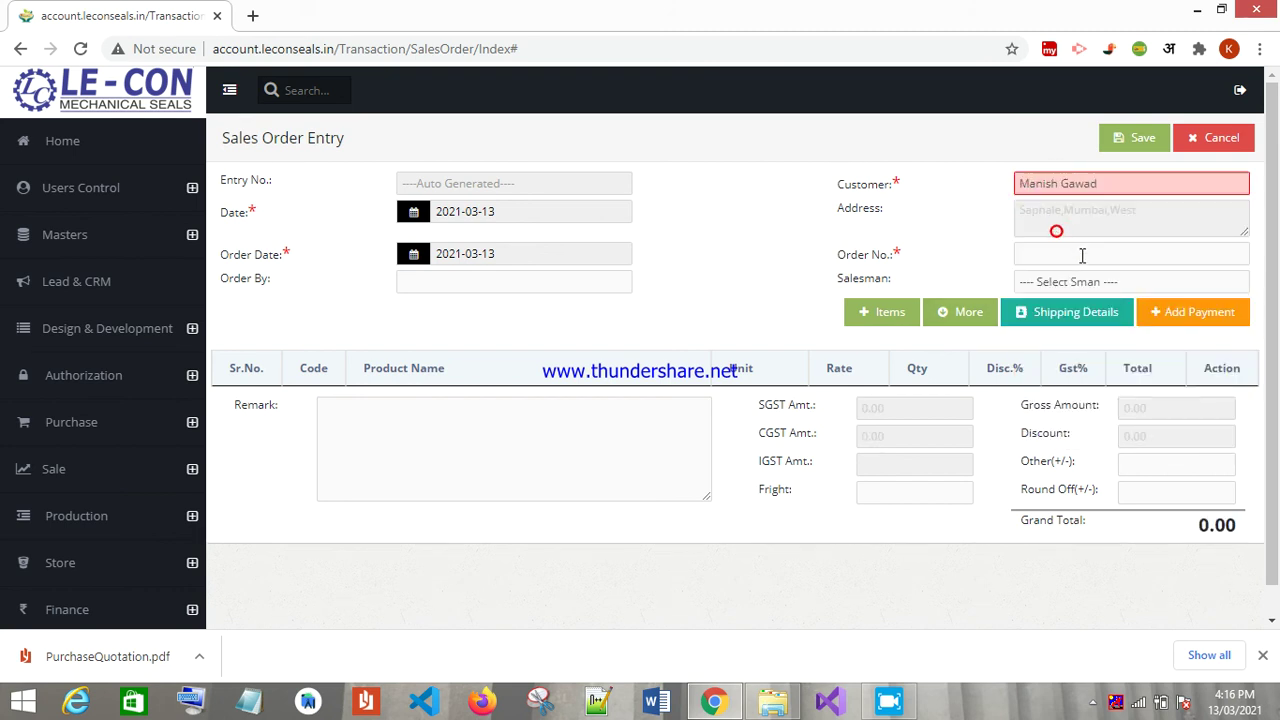
click(1058, 313)
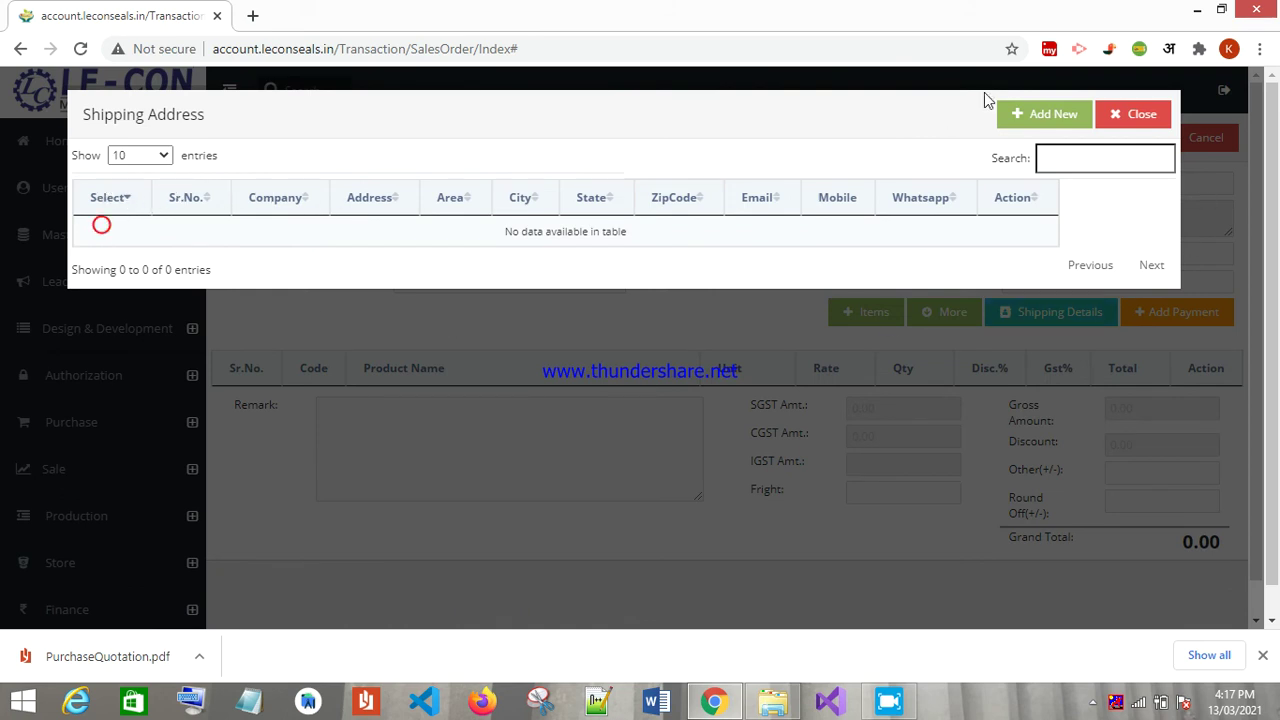
click(1130, 110)
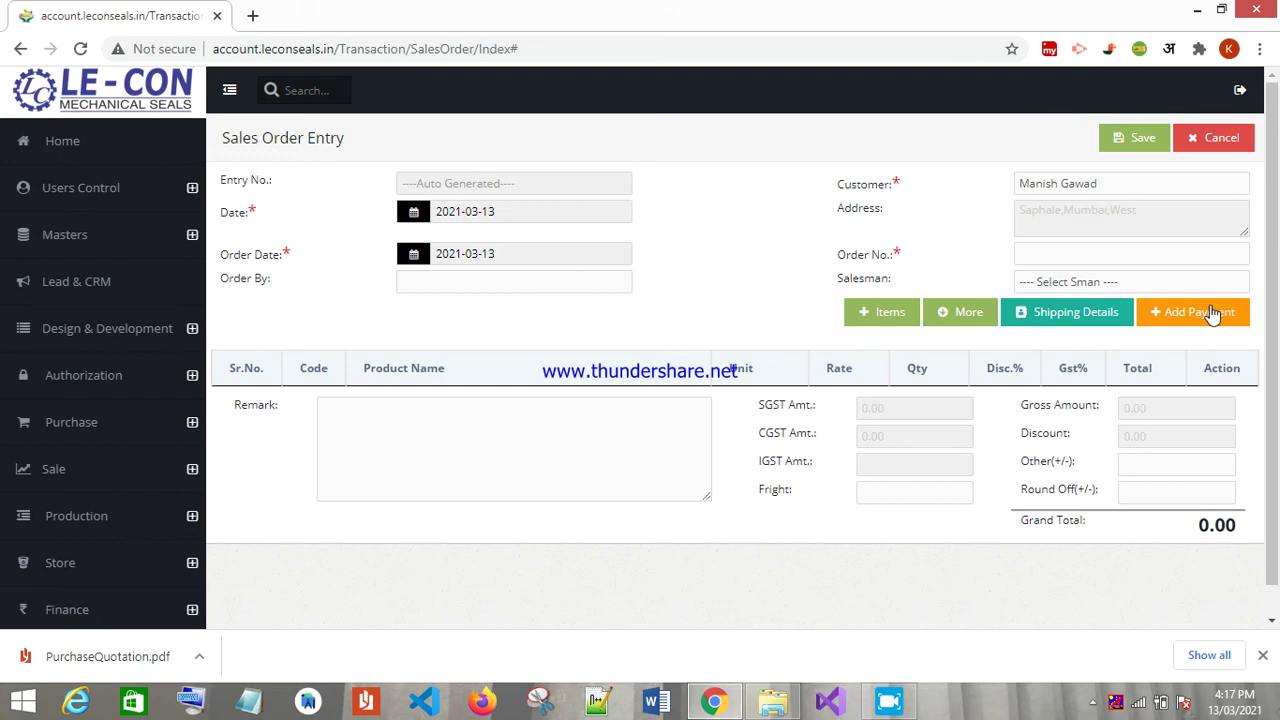
- View the payment entry form of the new sales order, close it, and cancel the order
click(1202, 316)
click(420, 165)
click(677, 224)
click(1030, 302)
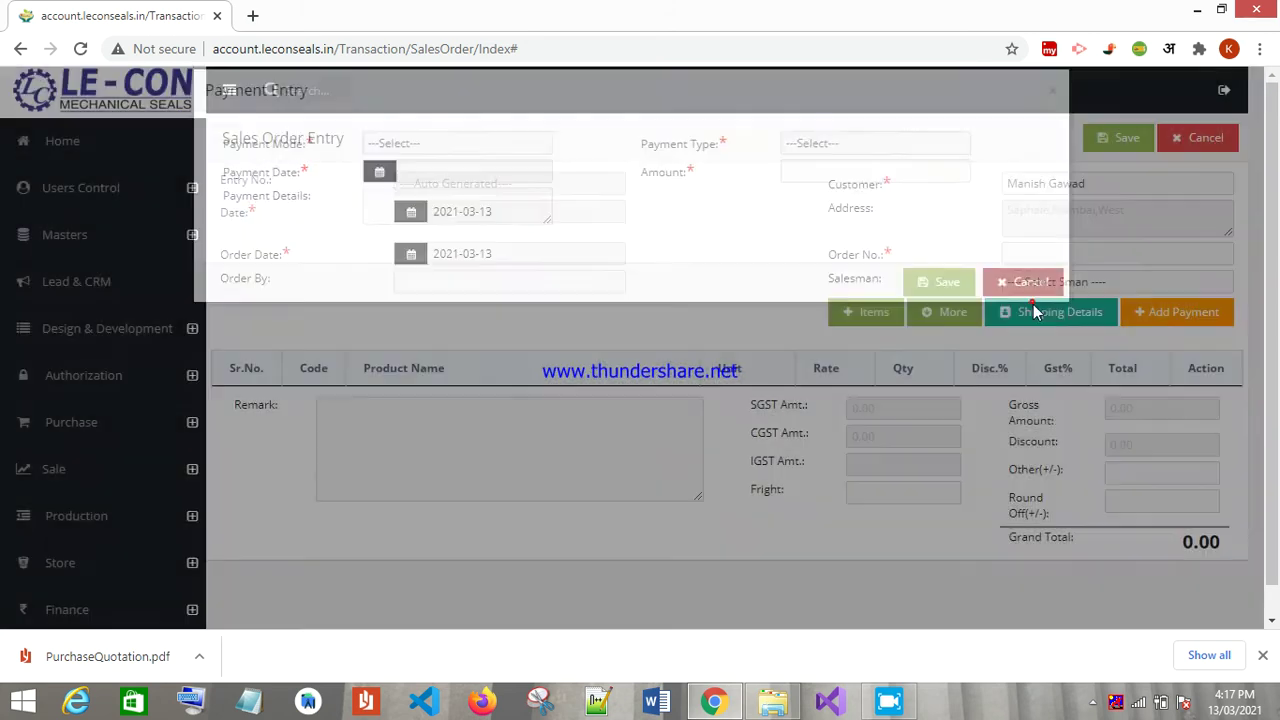
click(1205, 137)
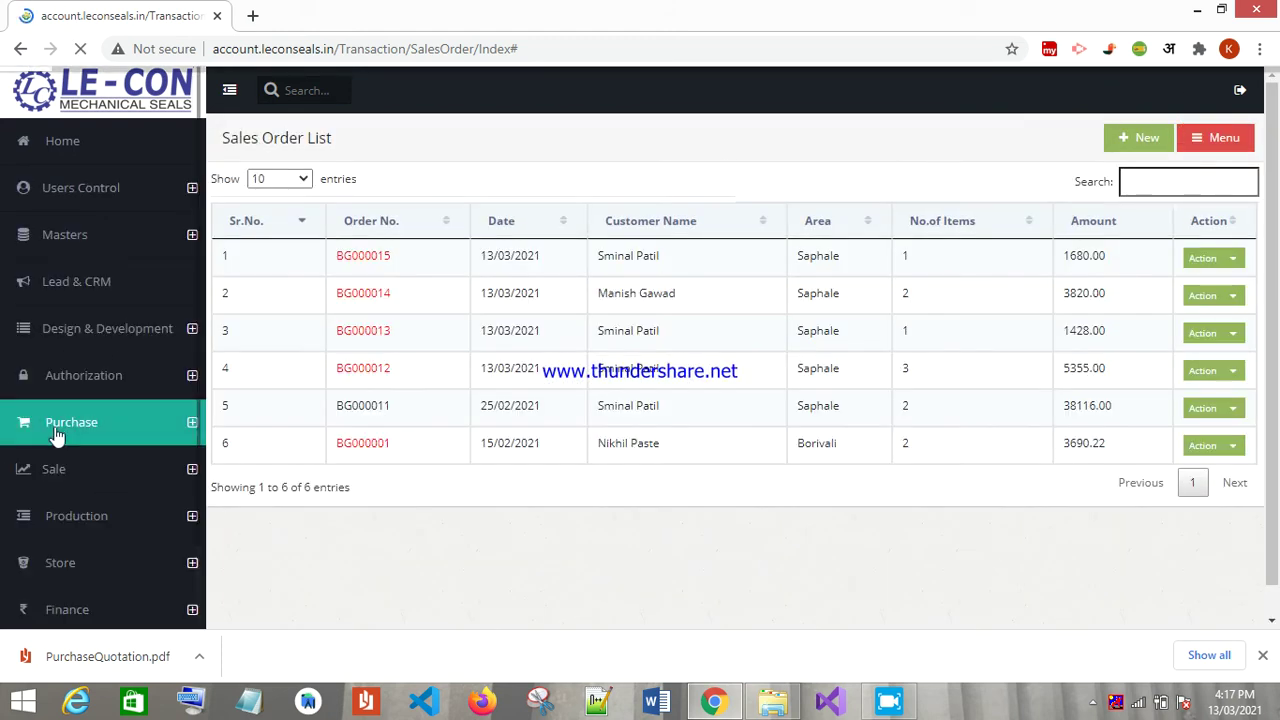
- Open the dispatch order status list of the Sale module
click(88, 469)
scroll(88, 460, down, 8)
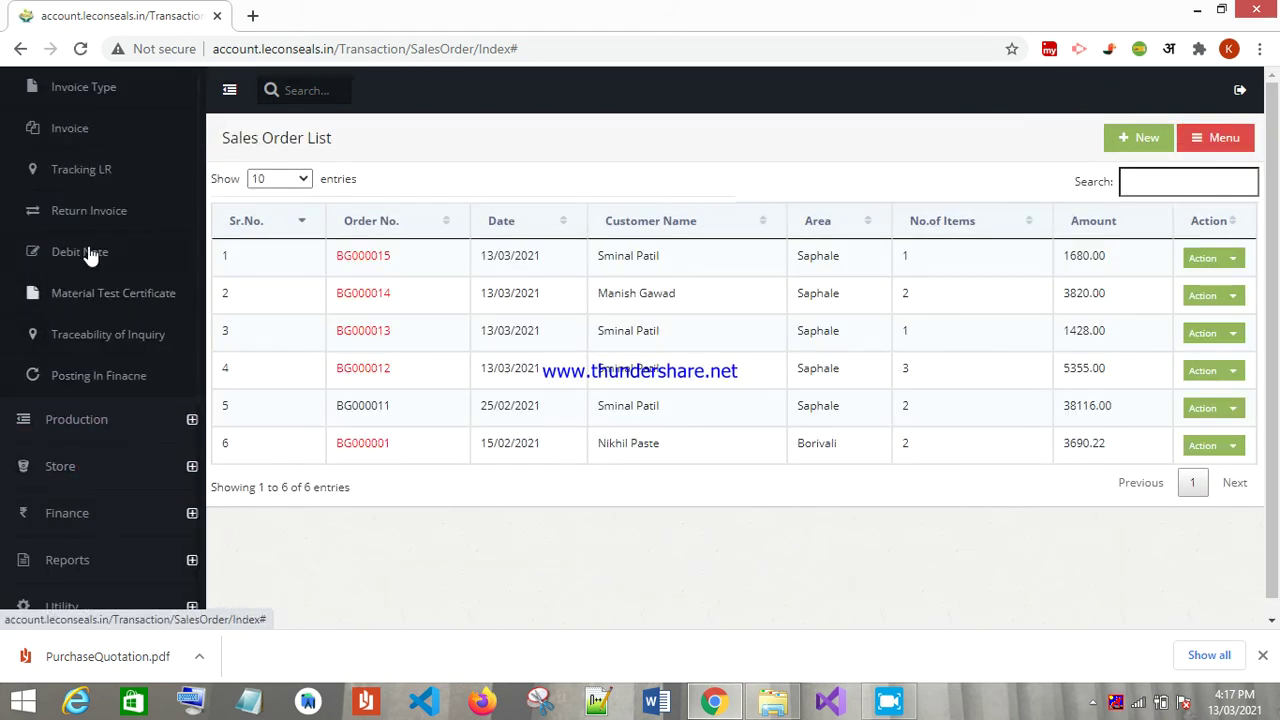
scroll(82, 200, up, 5)
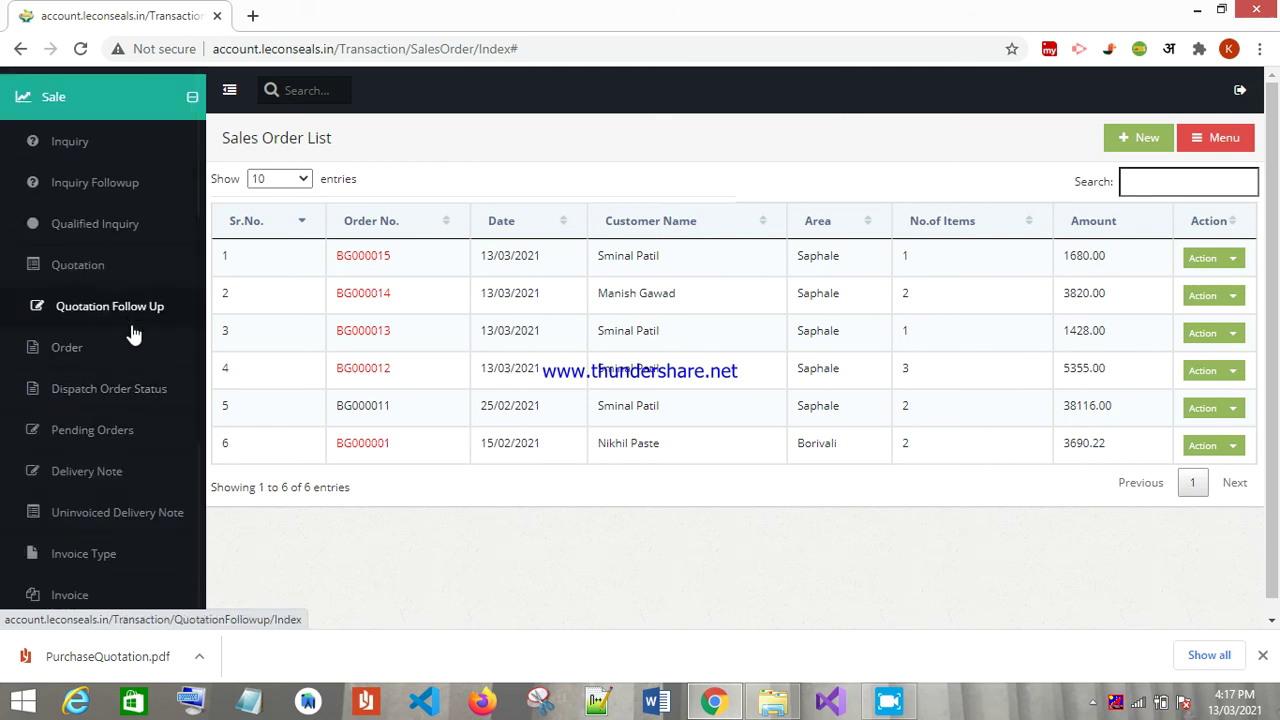
click(77, 389)
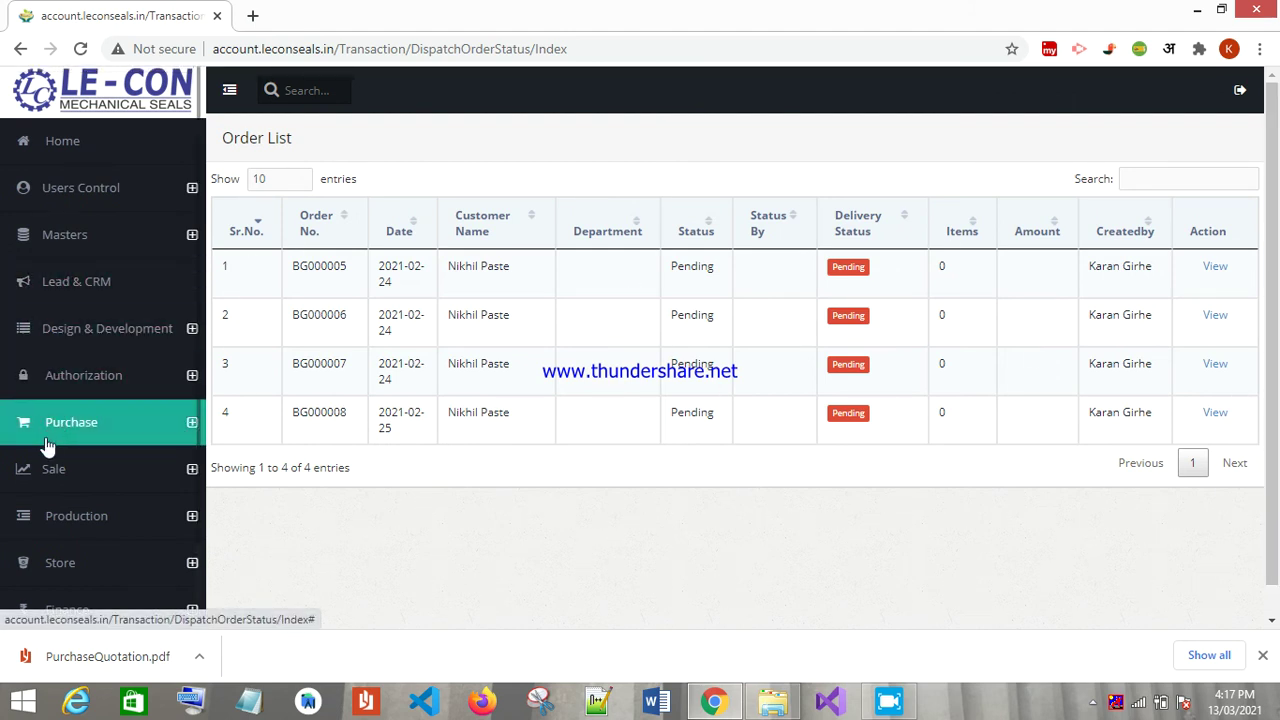
- Open the pending order list and view the pending items of the first order
click(44, 470)
scroll(38, 420, down, 5)
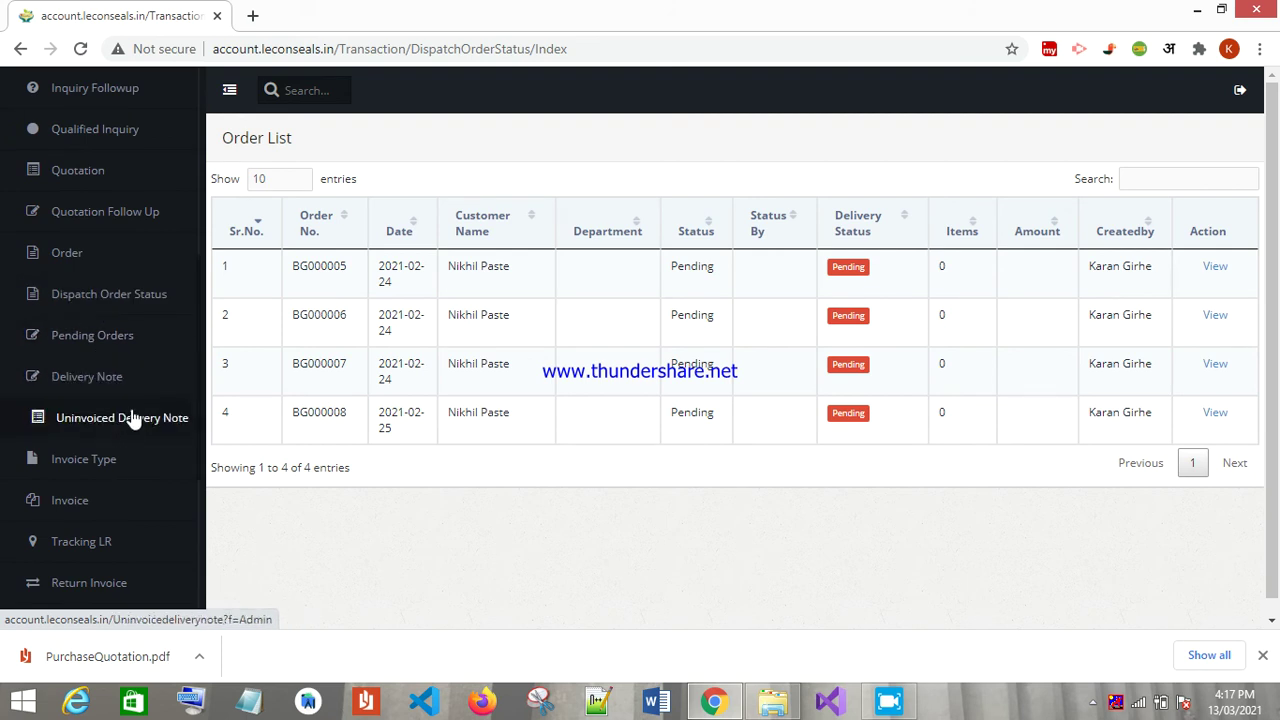
click(112, 343)
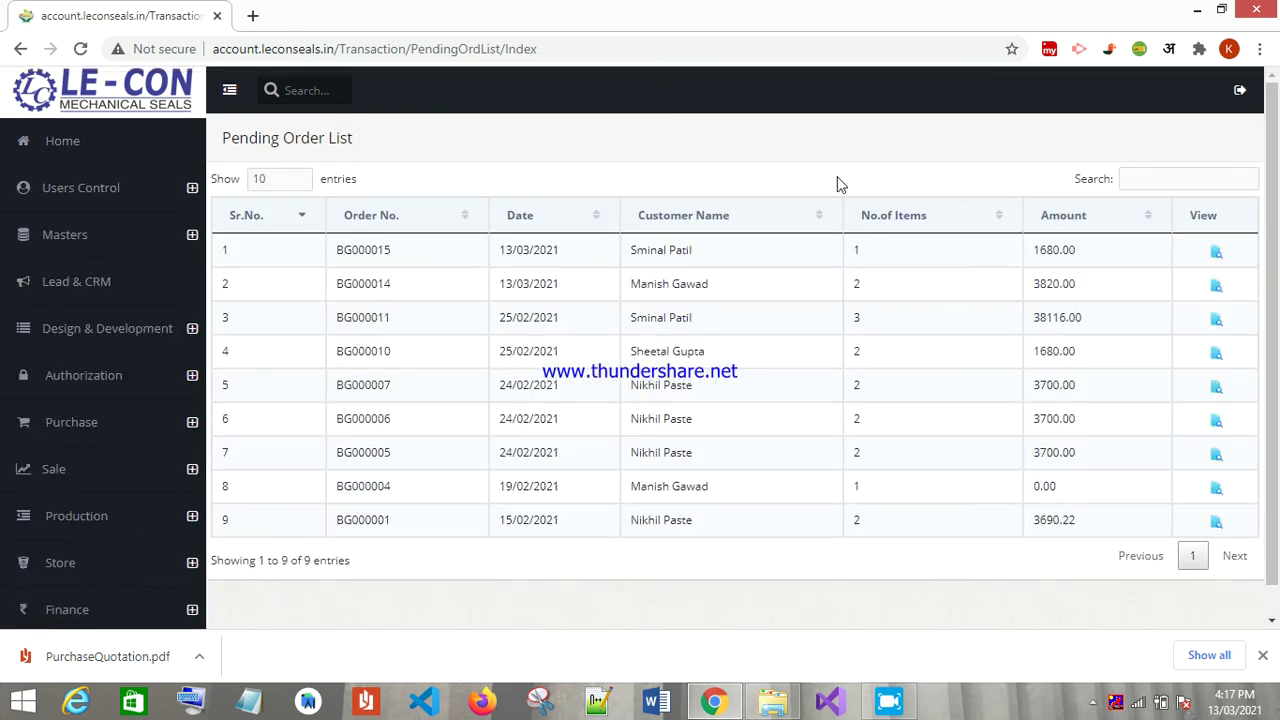
click(1217, 254)
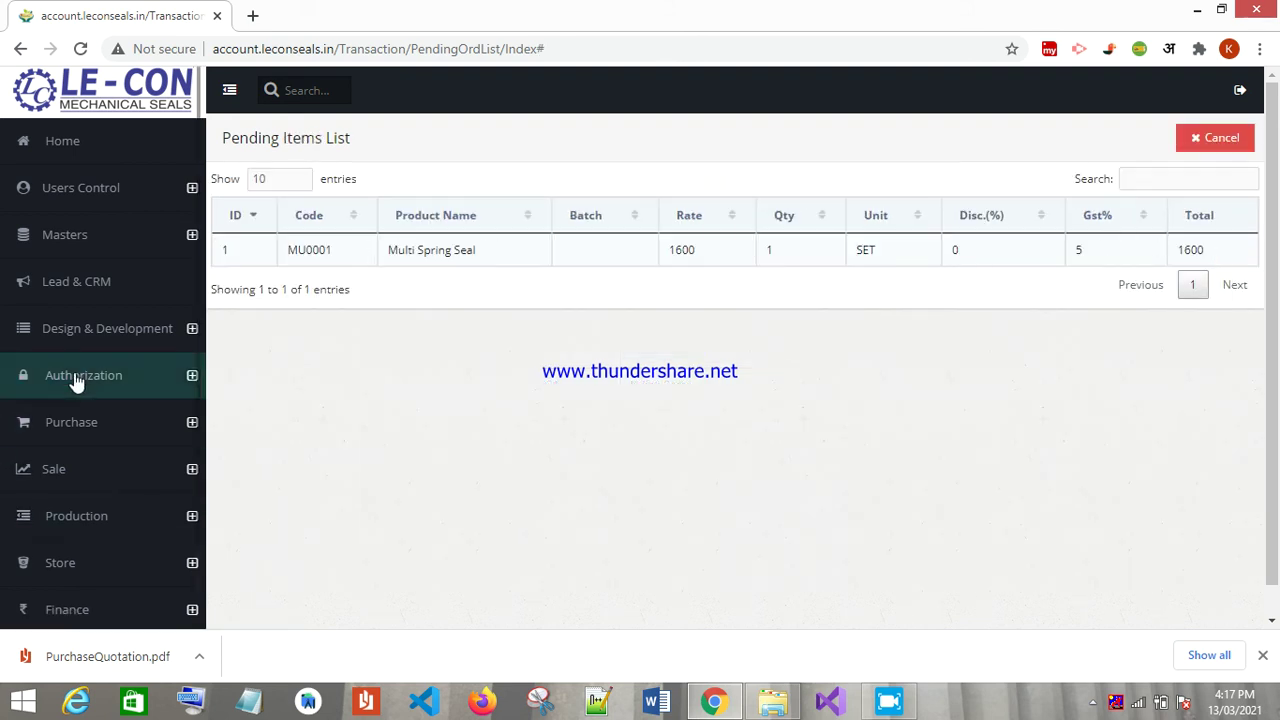
- Open the delivery note list of the Sale module and start a new delivery note
click(98, 462)
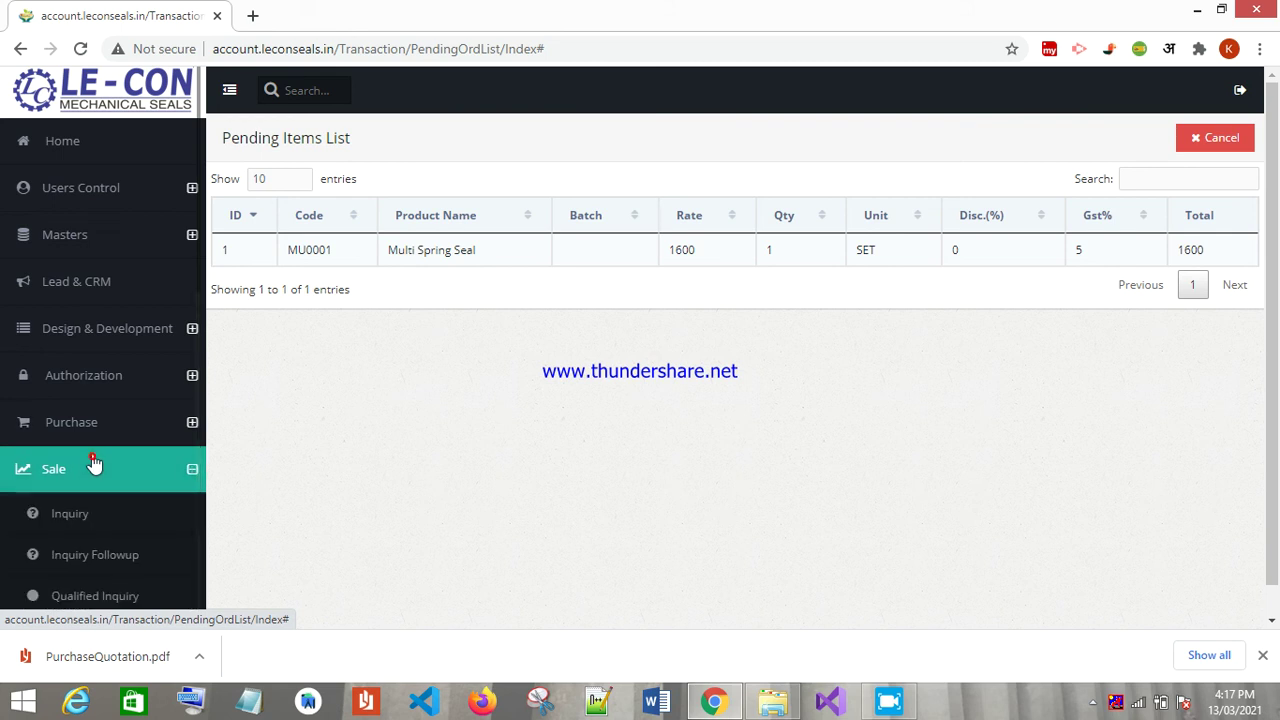
scroll(100, 420, down, 5)
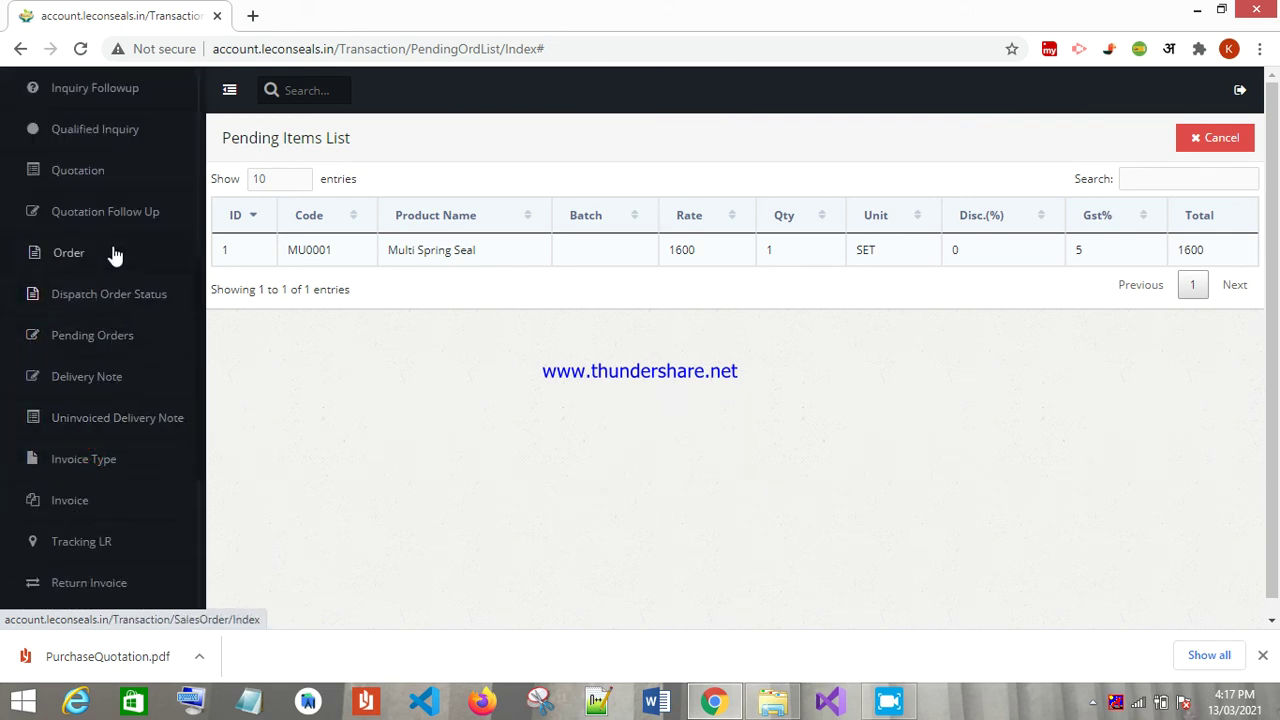
click(88, 392)
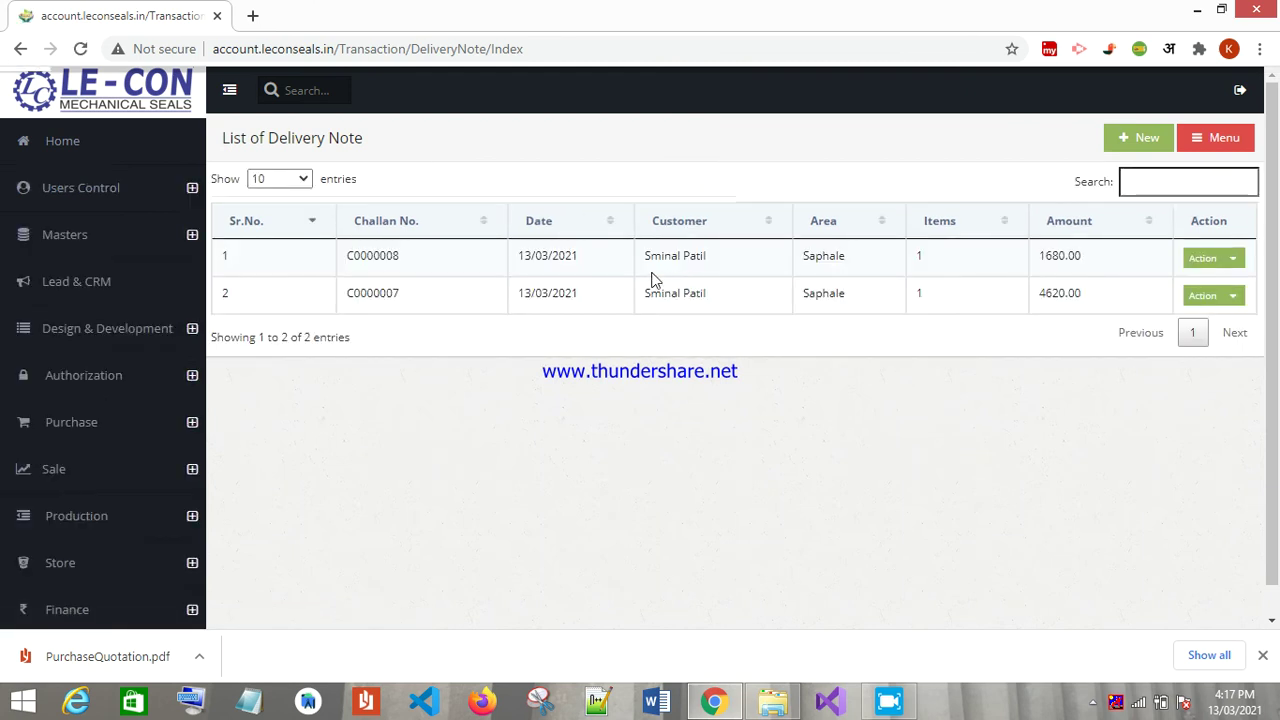
click(1139, 138)
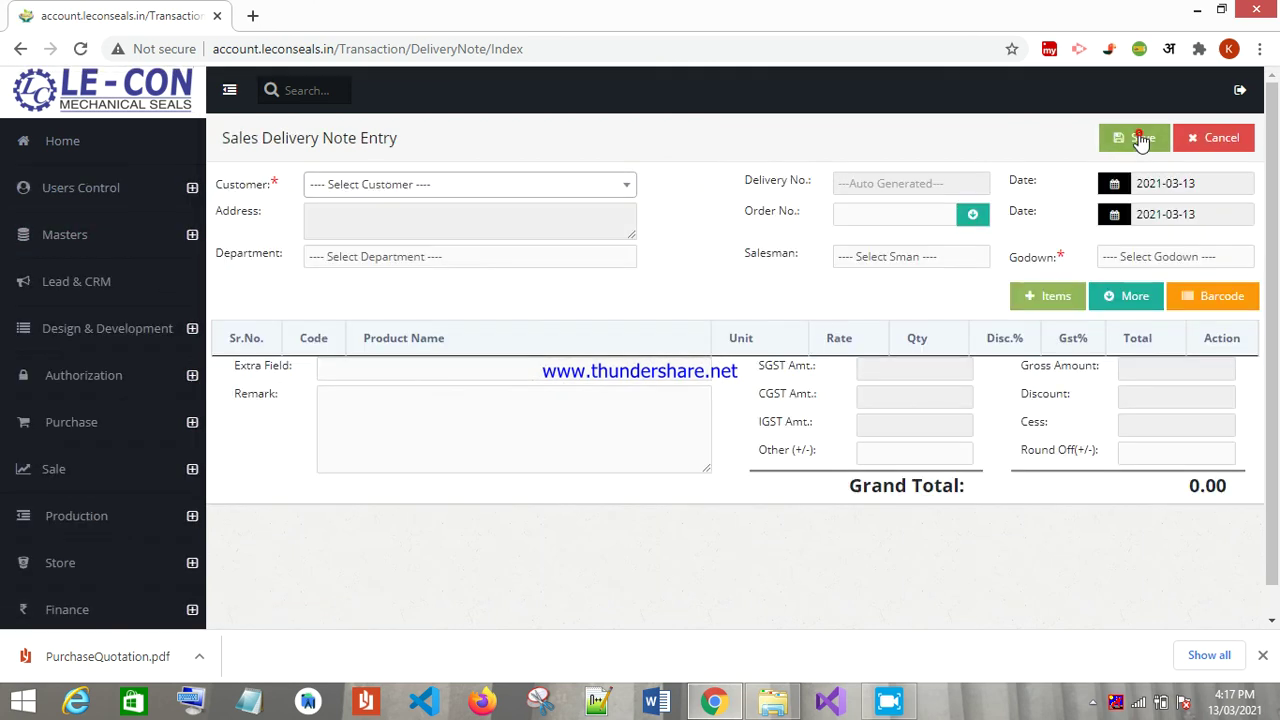
- Select the first customer with the Mumbai godown and load the Multi Spring Seal item from the first pending order
click(386, 186)
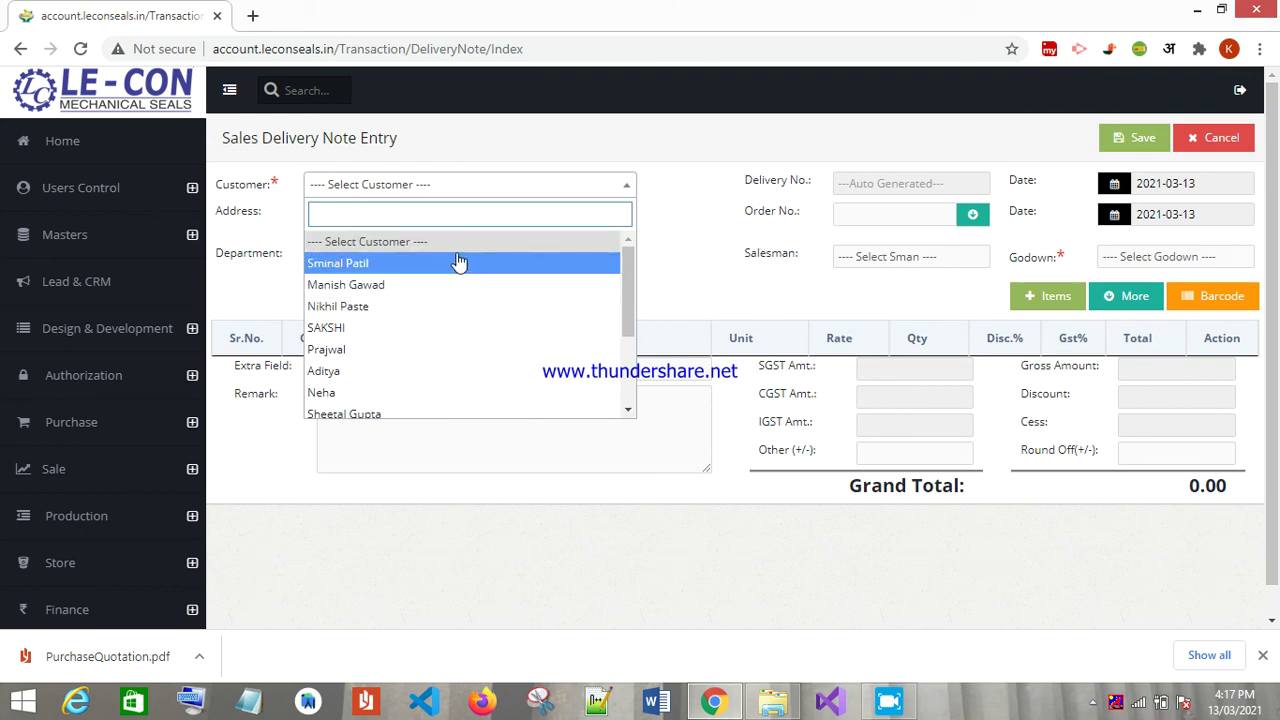
click(408, 268)
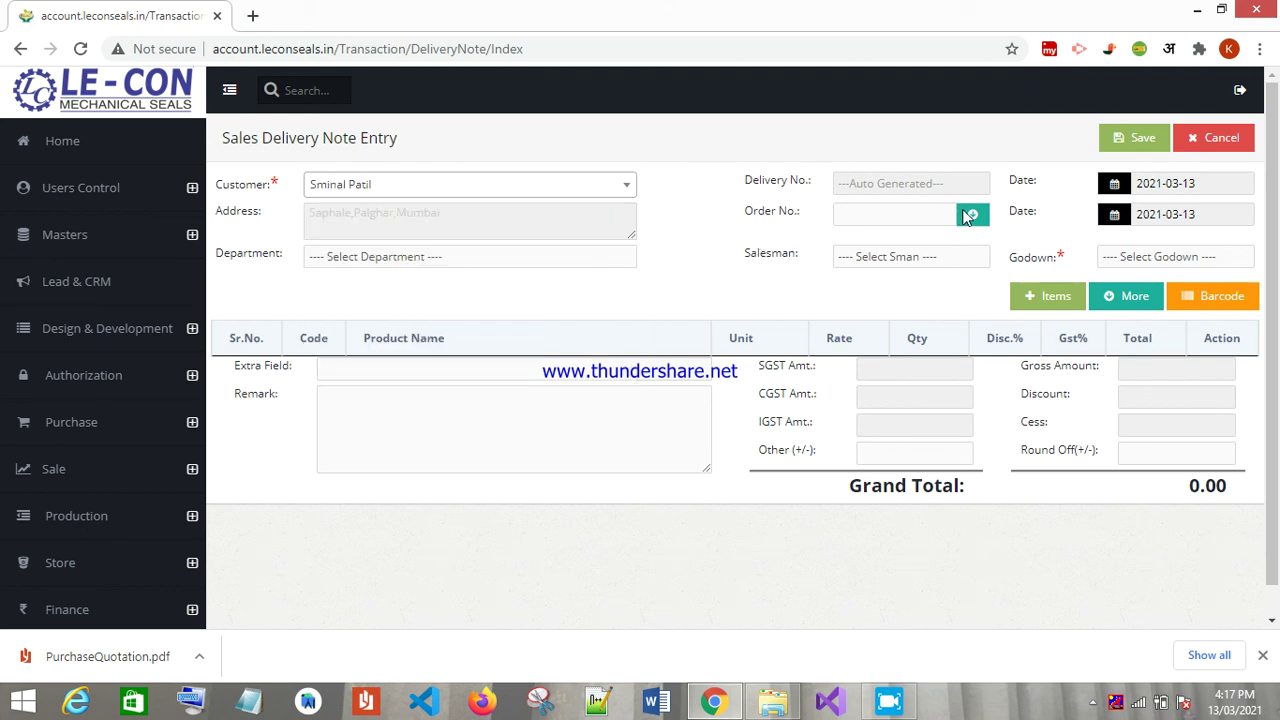
click(1110, 256)
click(1112, 293)
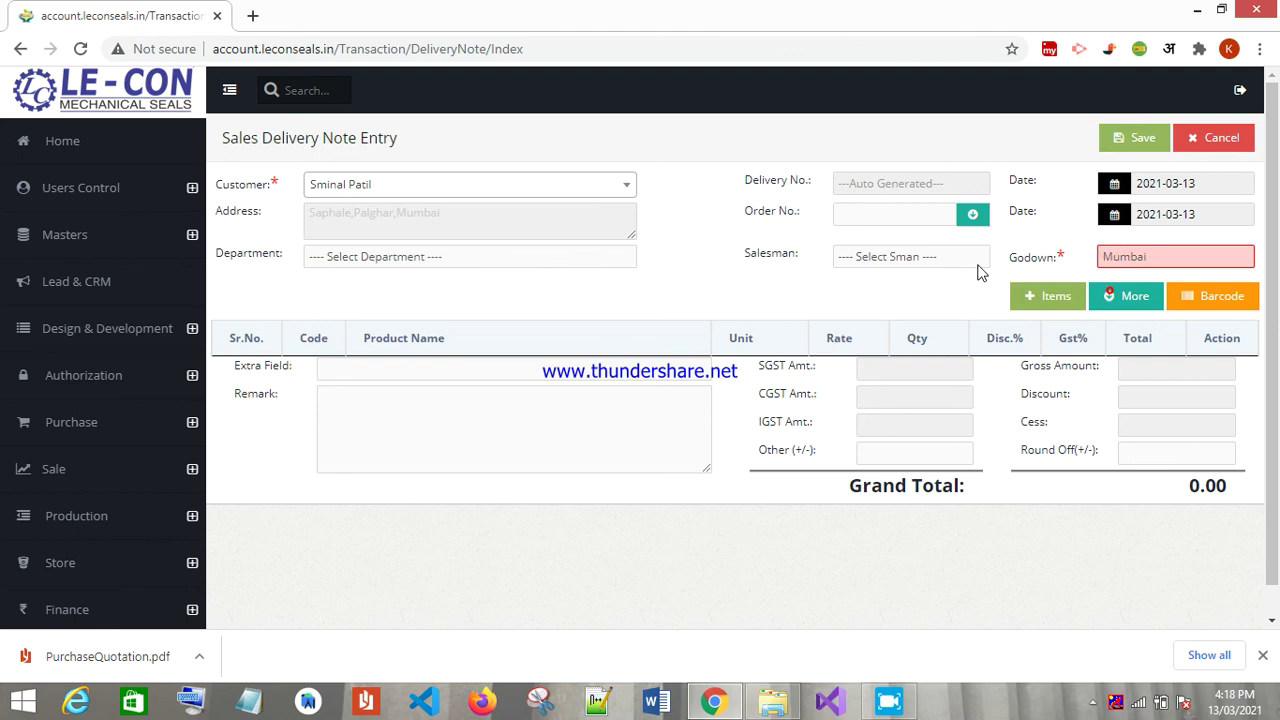
click(972, 214)
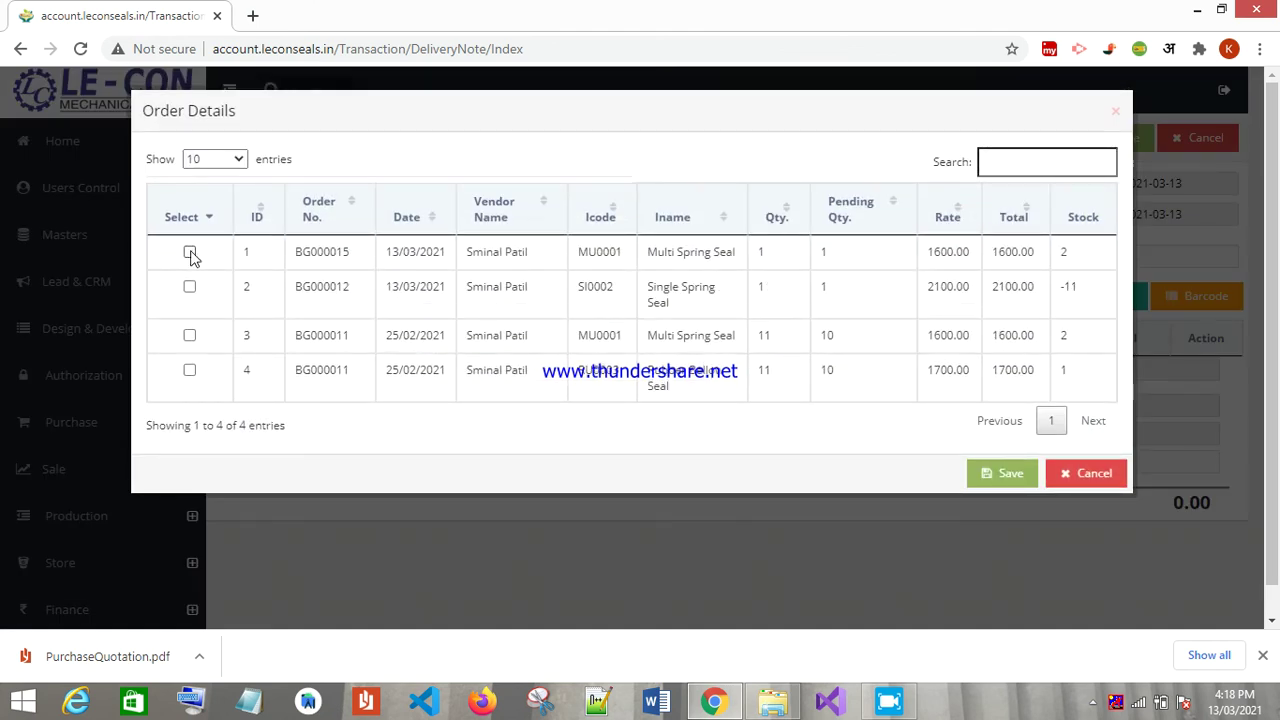
click(1010, 474)
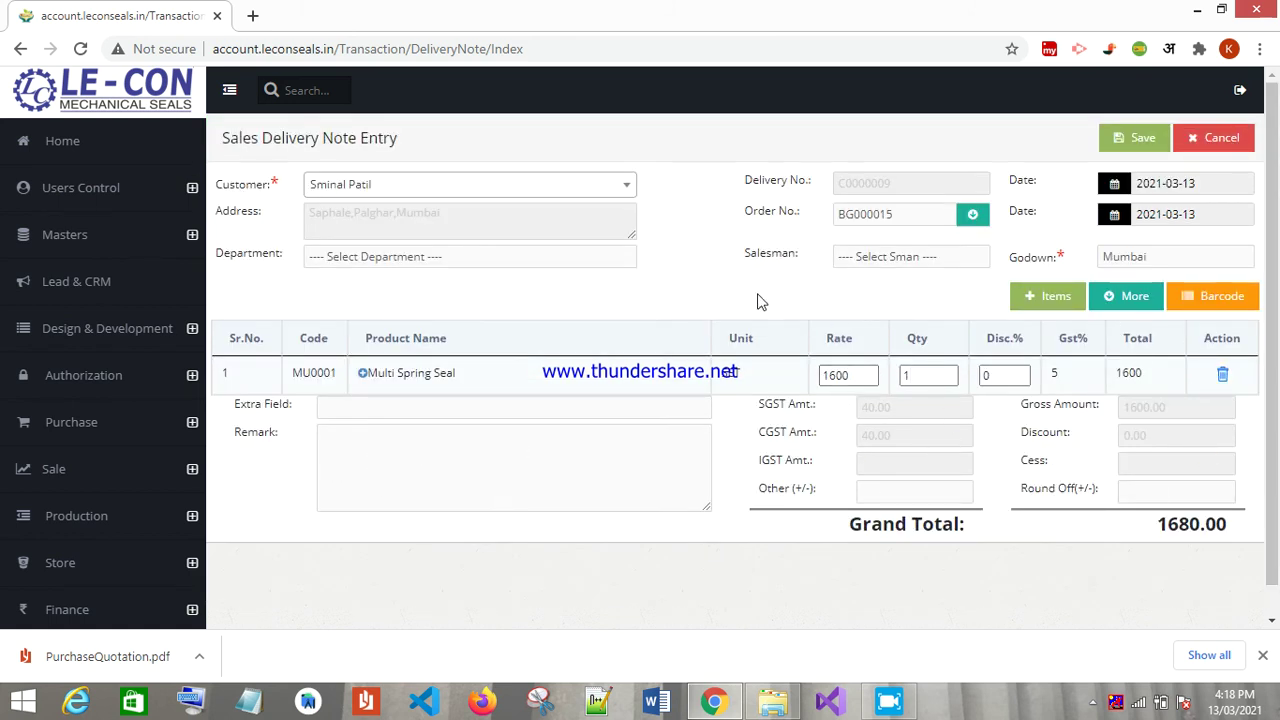
- Assign the fourth listed salesman and the Sales department to the delivery note
click(872, 259)
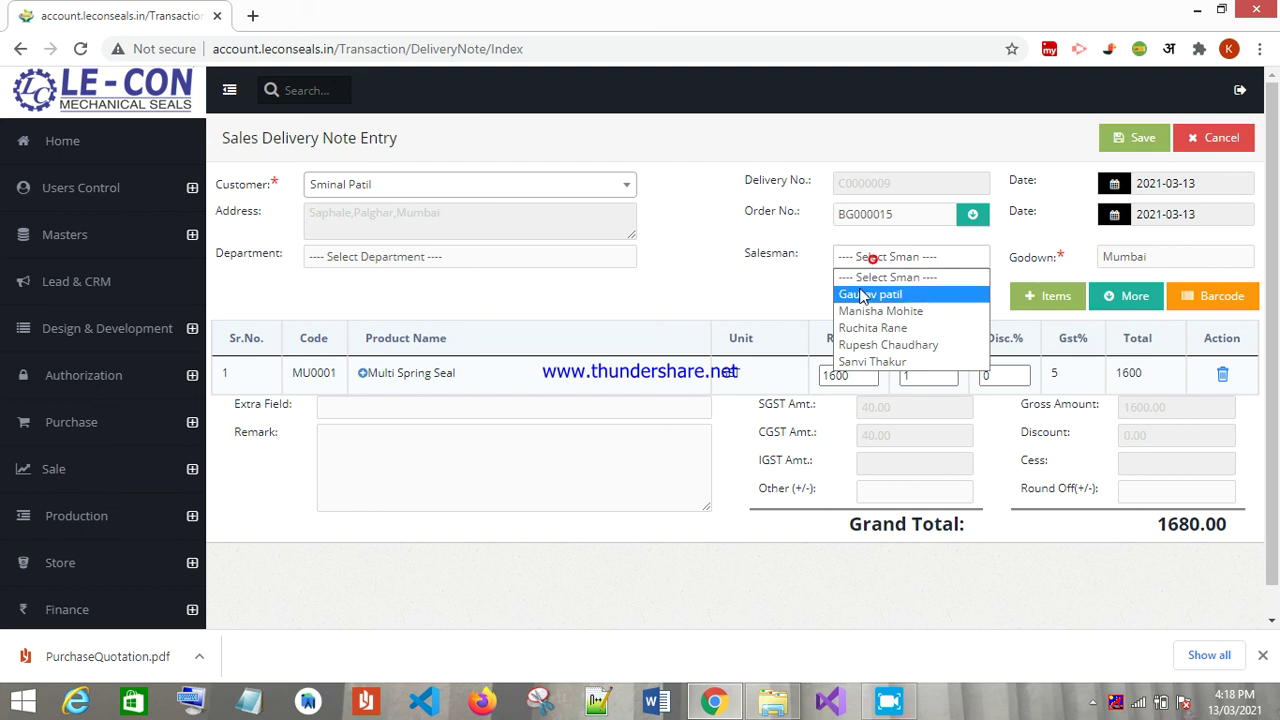
click(845, 344)
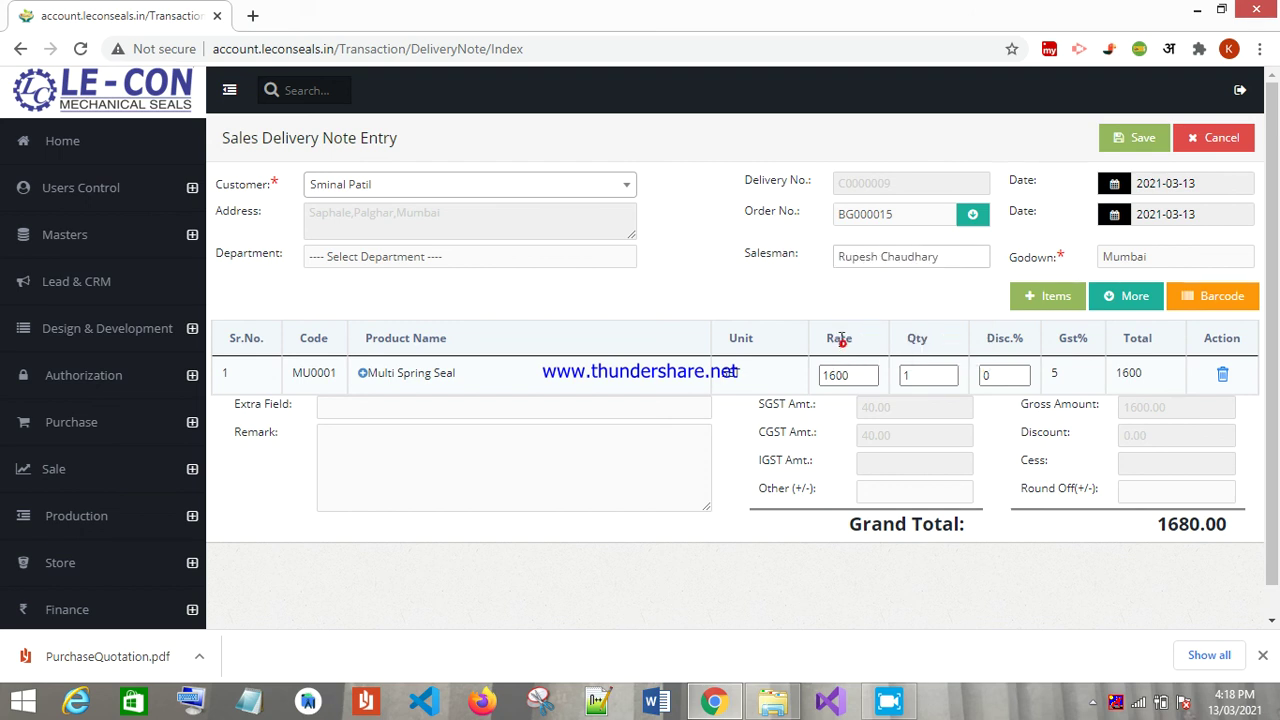
click(429, 262)
click(380, 292)
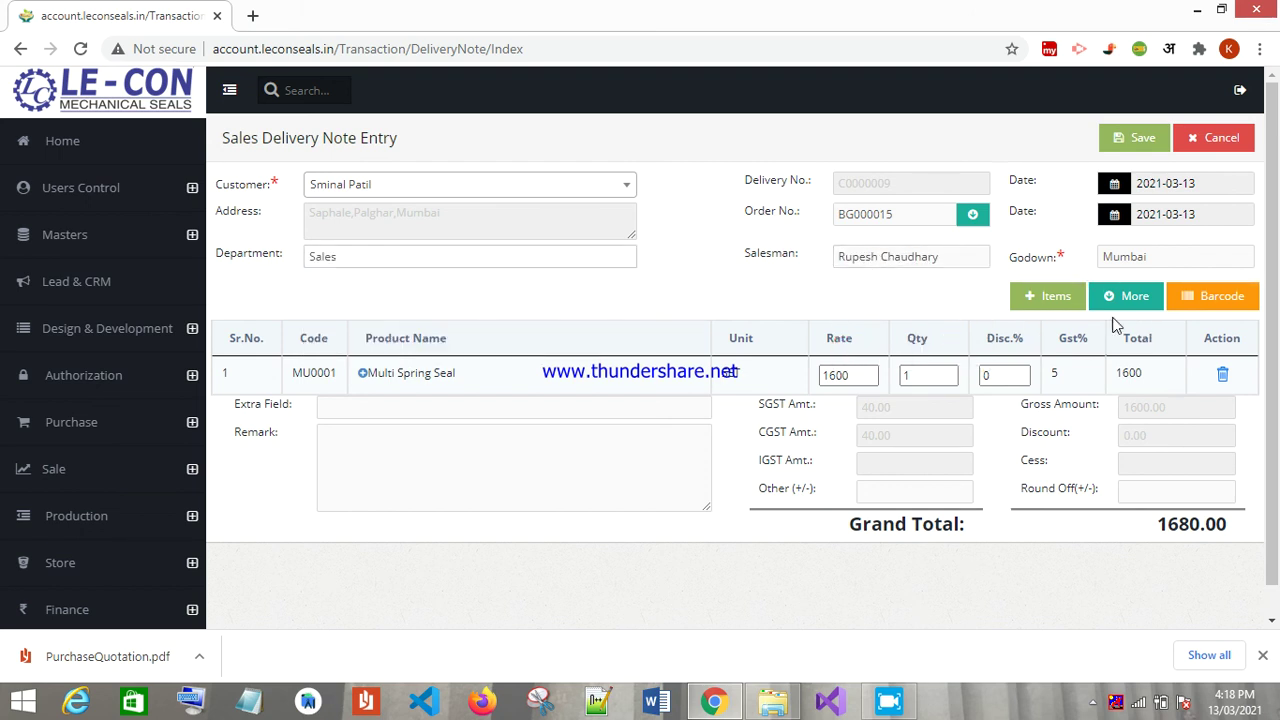
- Add another Multi Spring Seal from the item list to the delivery note and save the note
click(1049, 297)
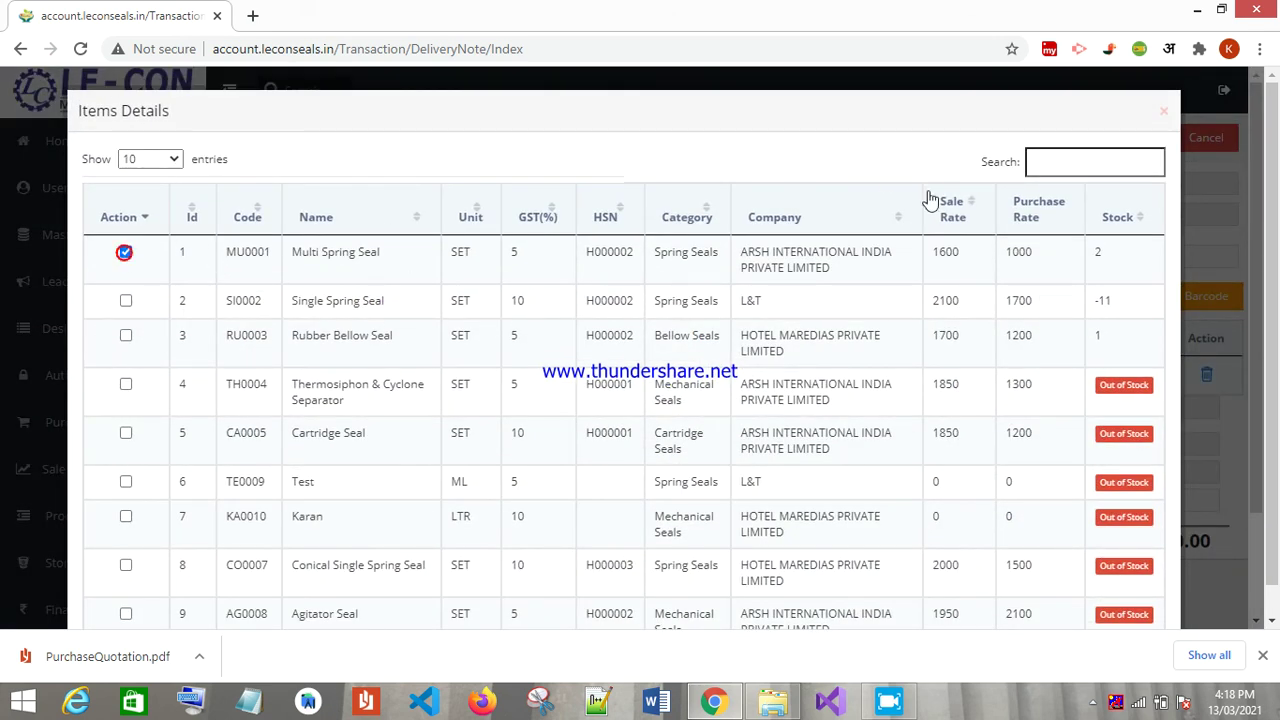
scroll(1057, 294, down, 2)
click(1050, 586)
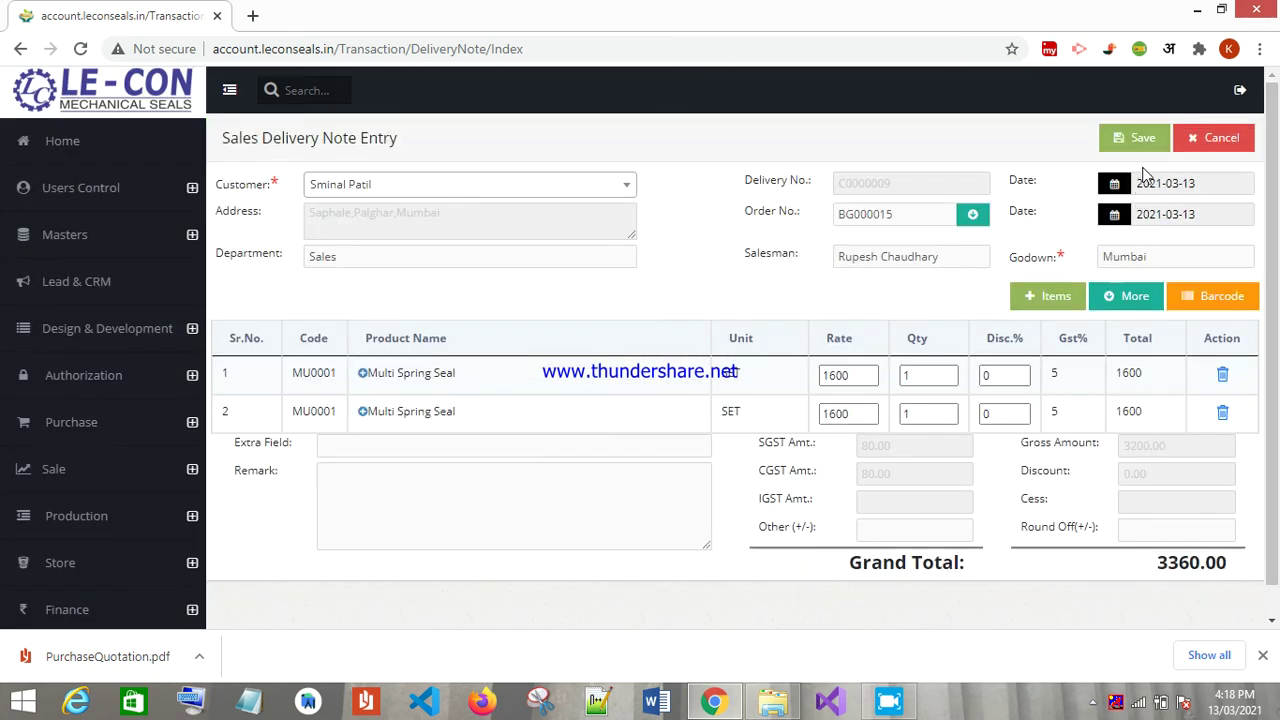
click(1143, 138)
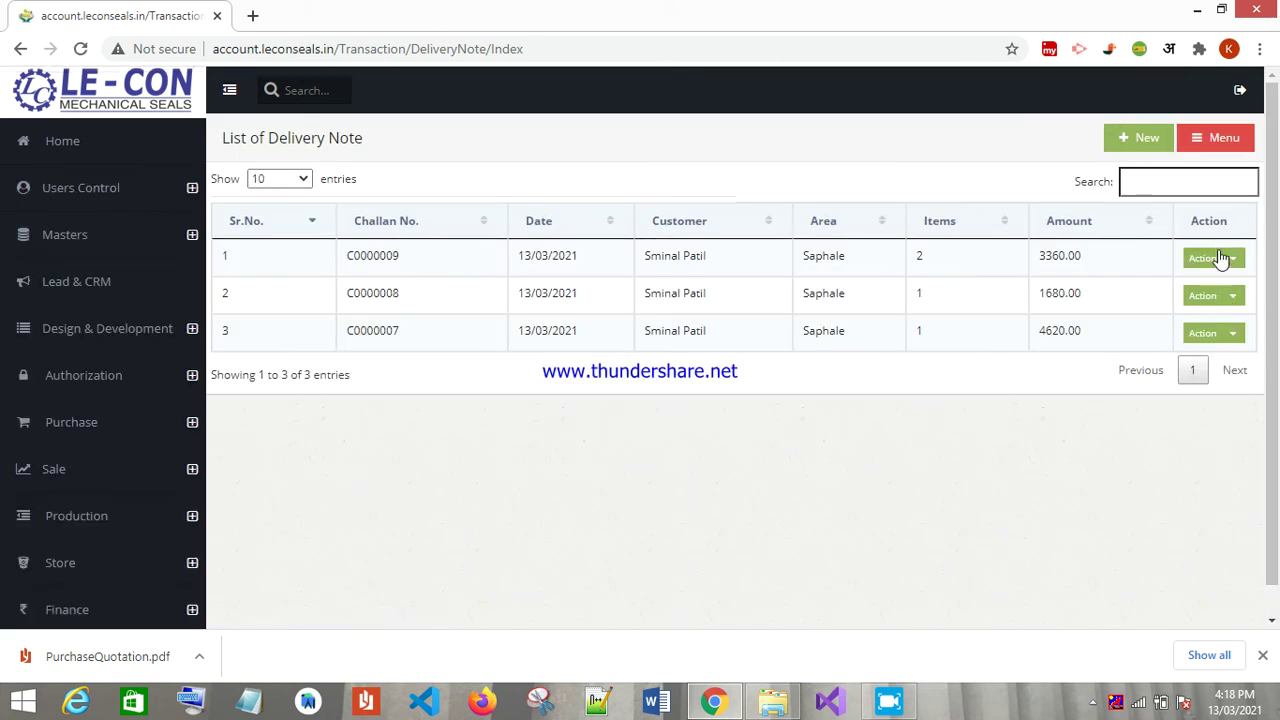
- Open the first delivery note in the list for editing and save it again without changes
click(1228, 260)
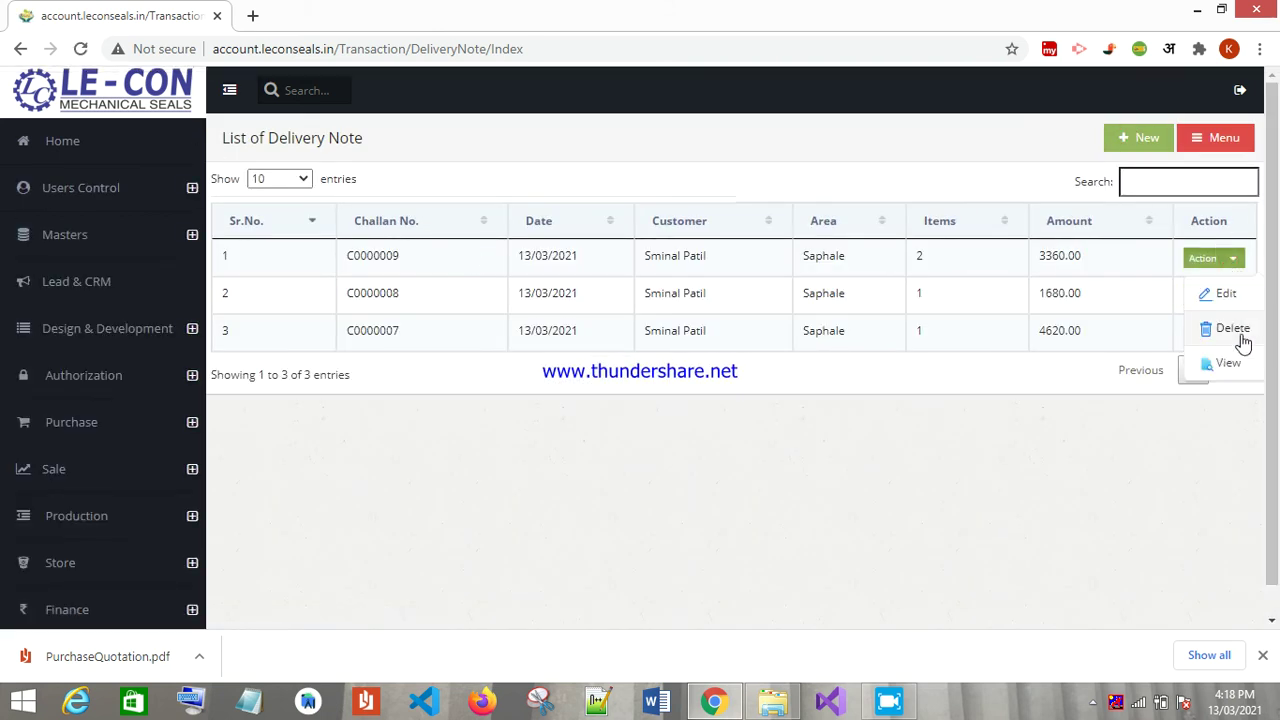
click(1226, 294)
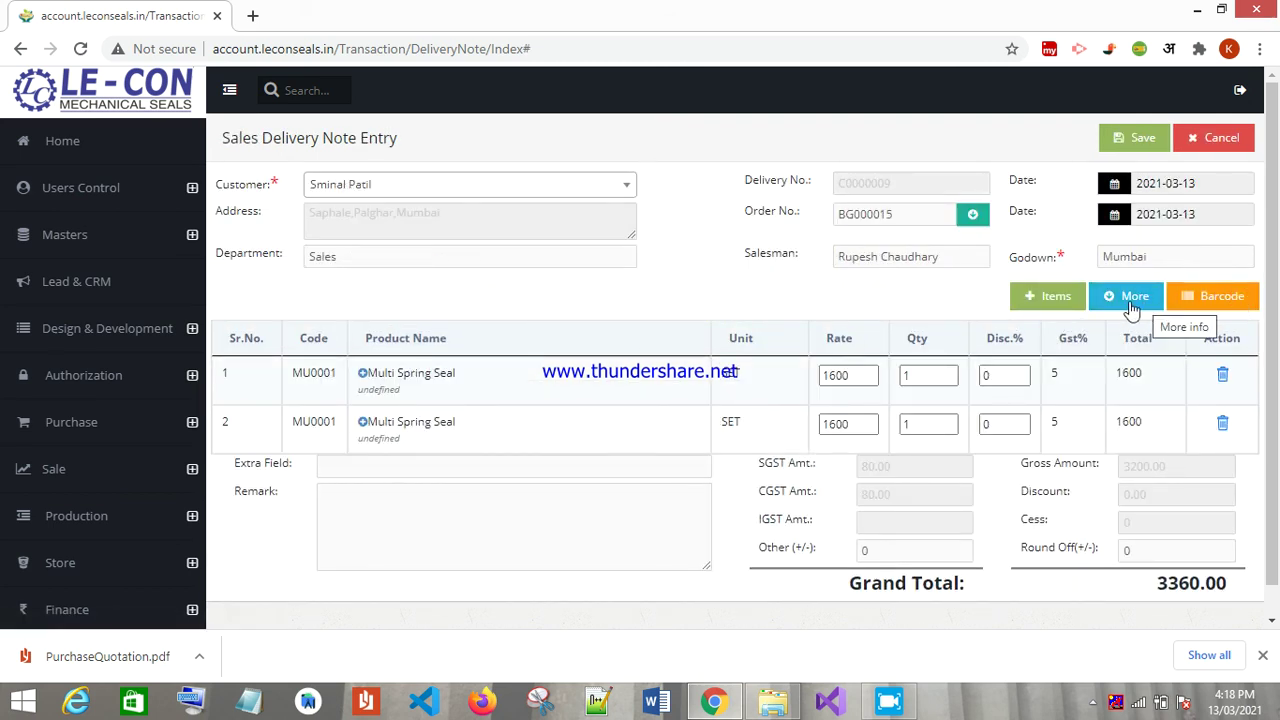
click(1125, 140)
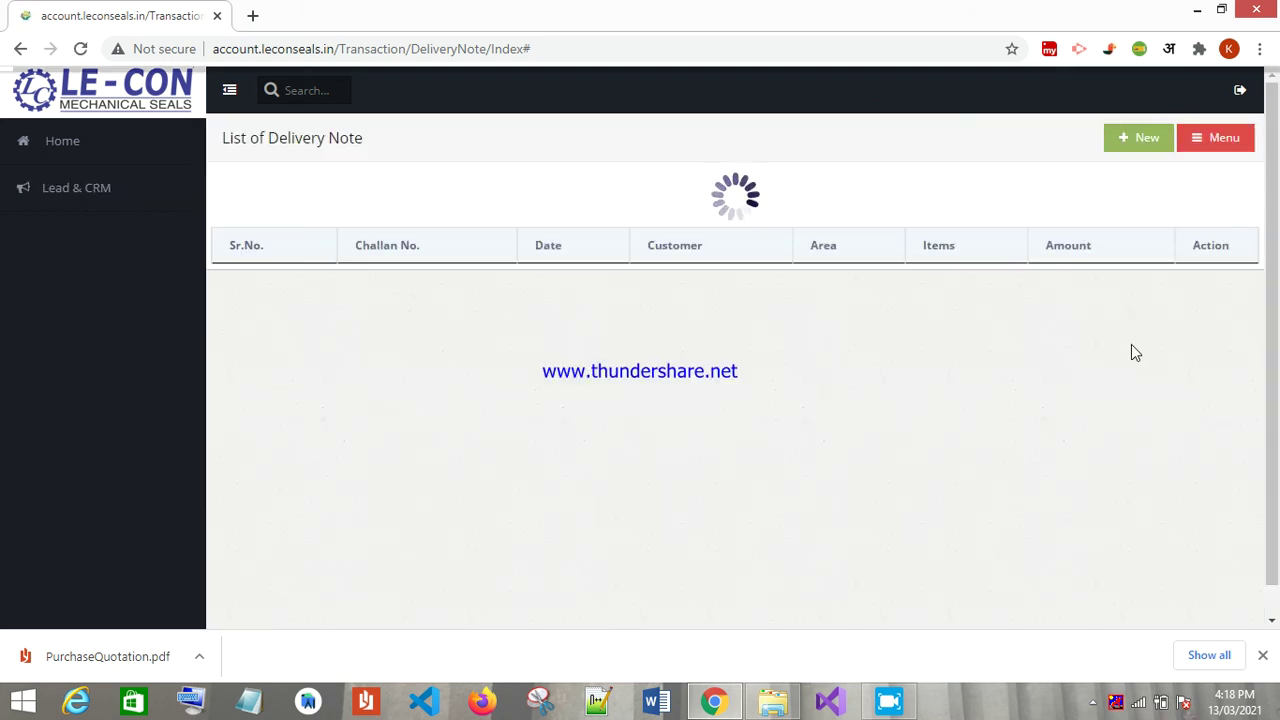
- View the print preview of the first delivery note and close it
click(1236, 258)
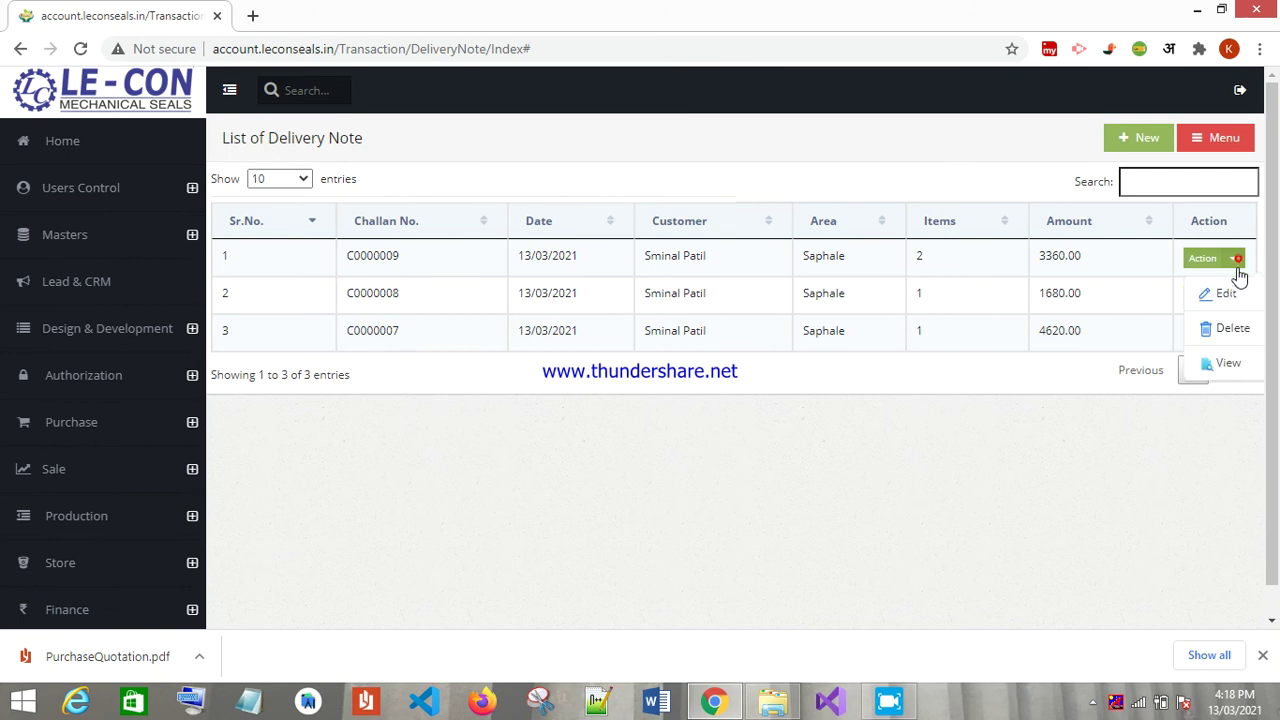
click(1230, 331)
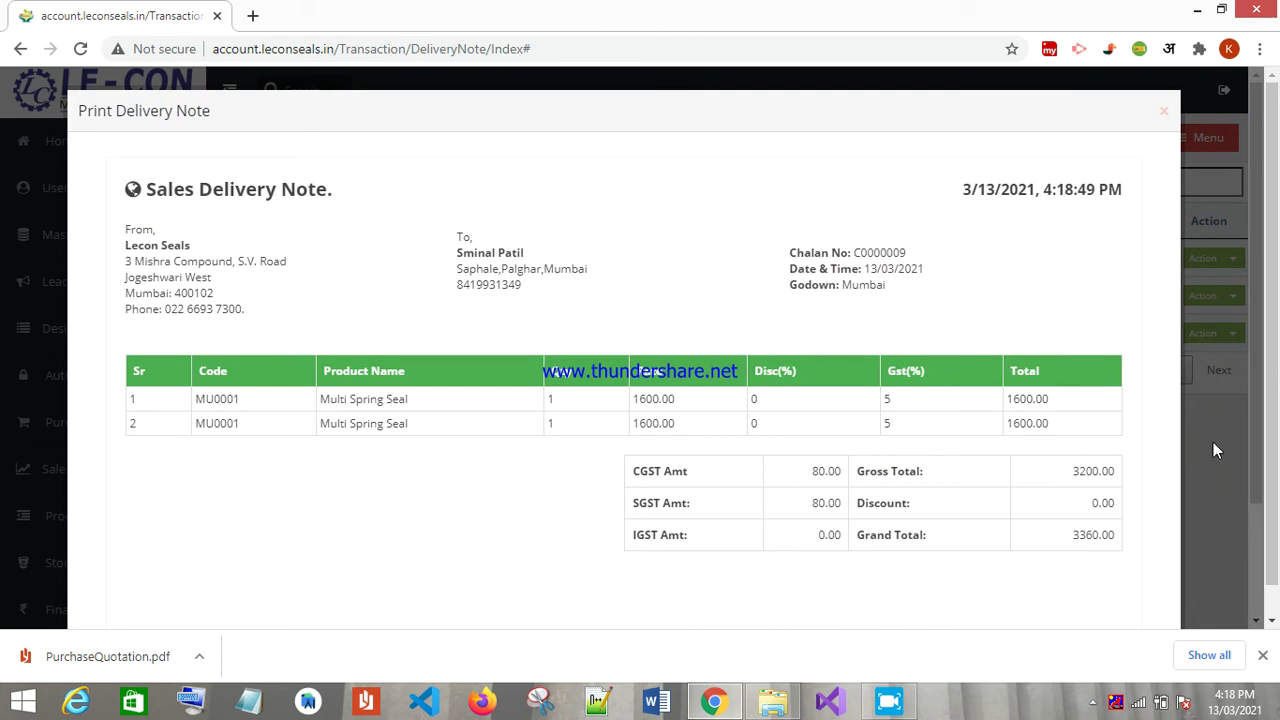
scroll(1196, 445, down, 3)
click(1226, 431)
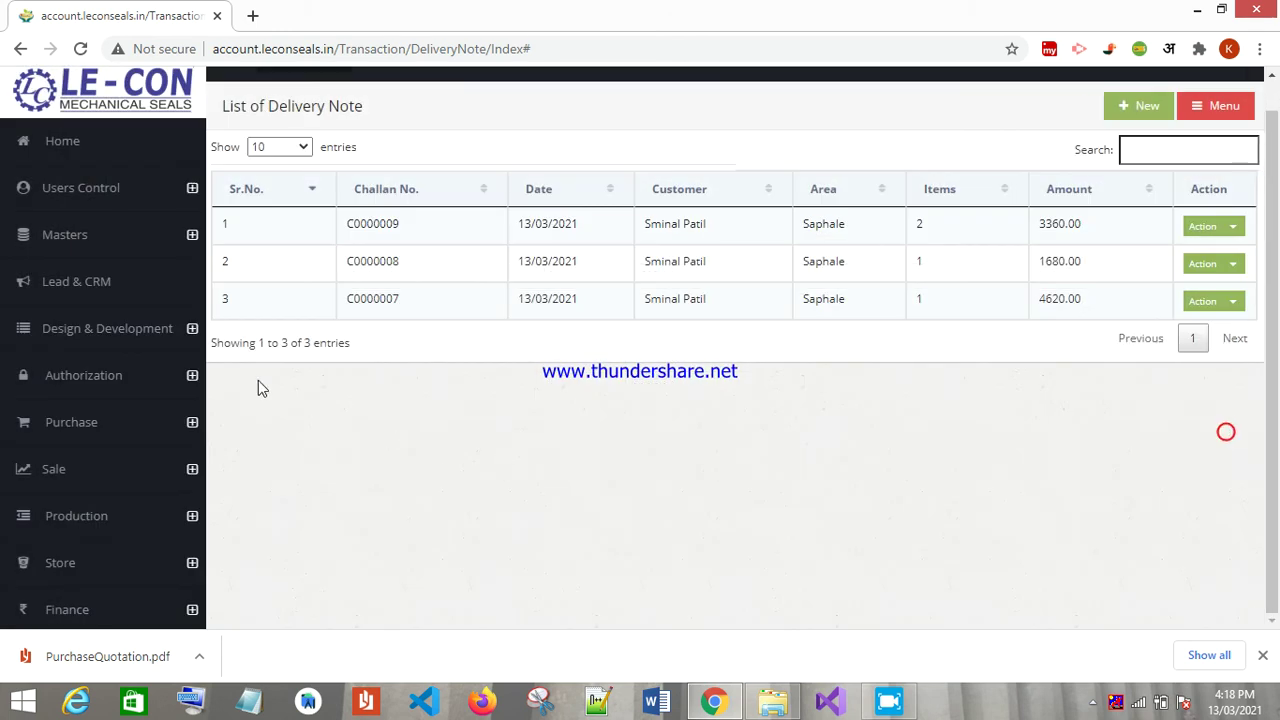
- Open the invoice type list of the Sale module
click(30, 466)
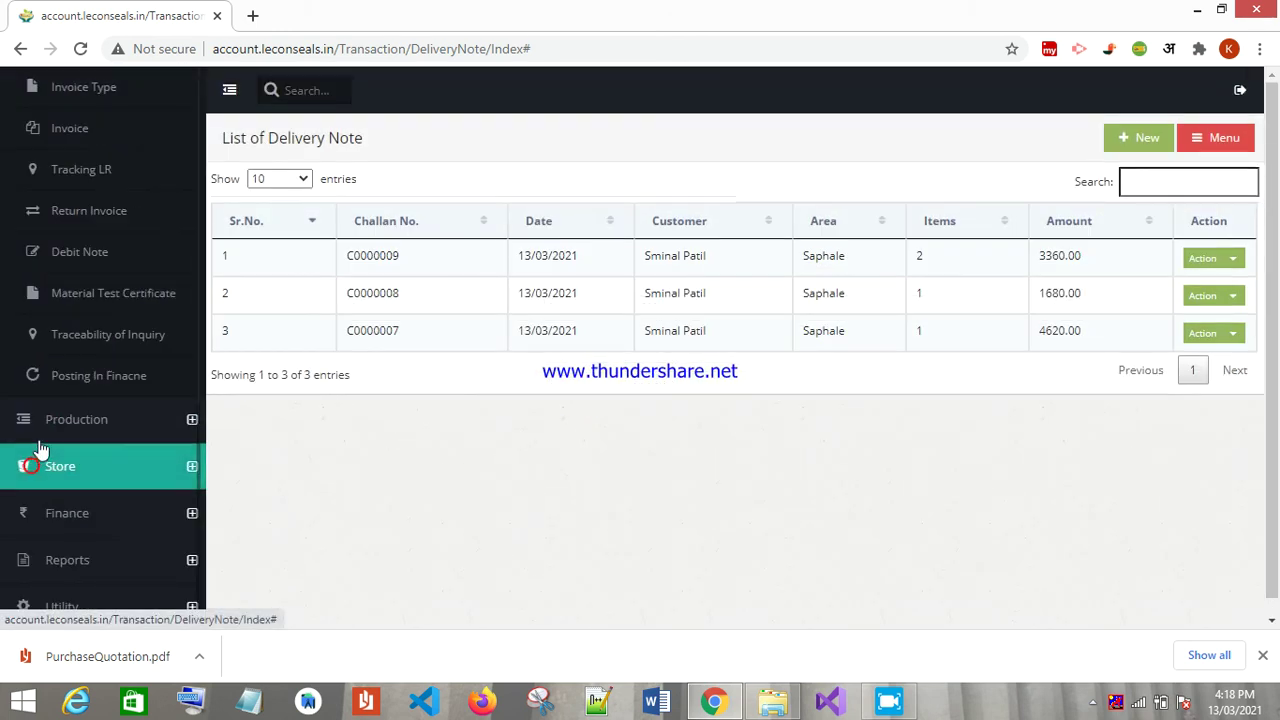
scroll(112, 145, up, 5)
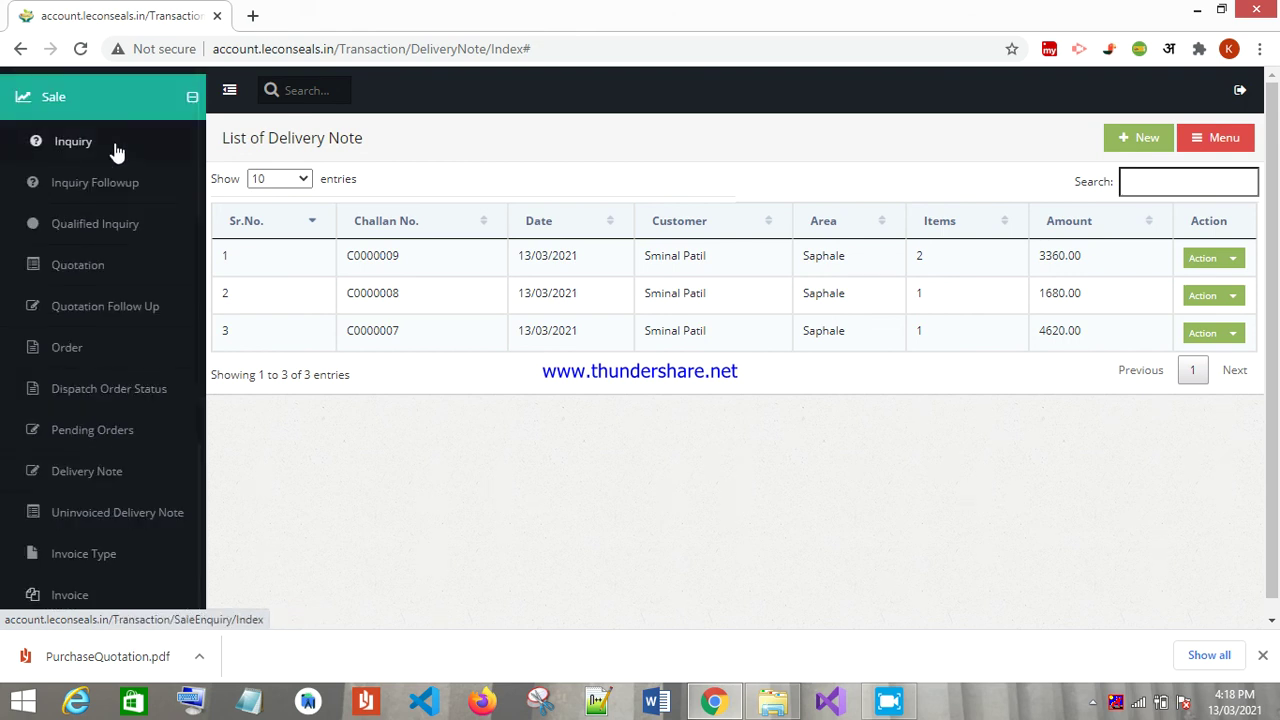
scroll(100, 190, up, 4)
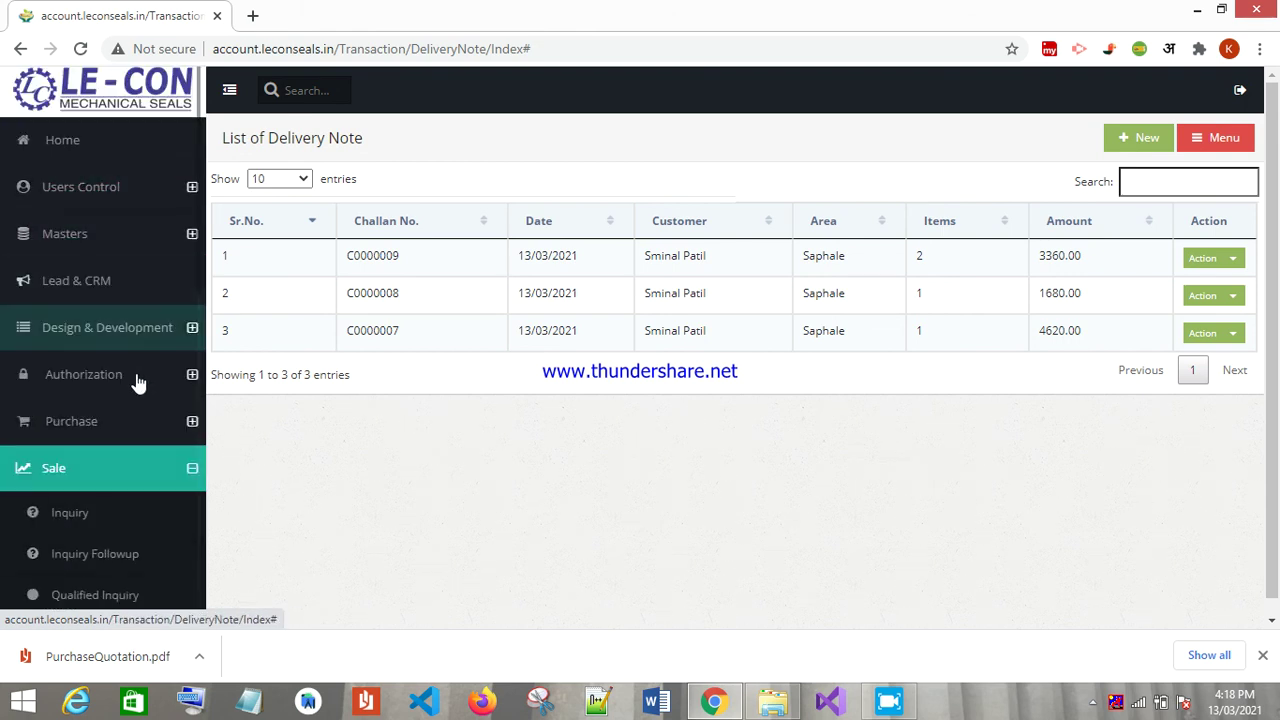
scroll(120, 420, down, 5)
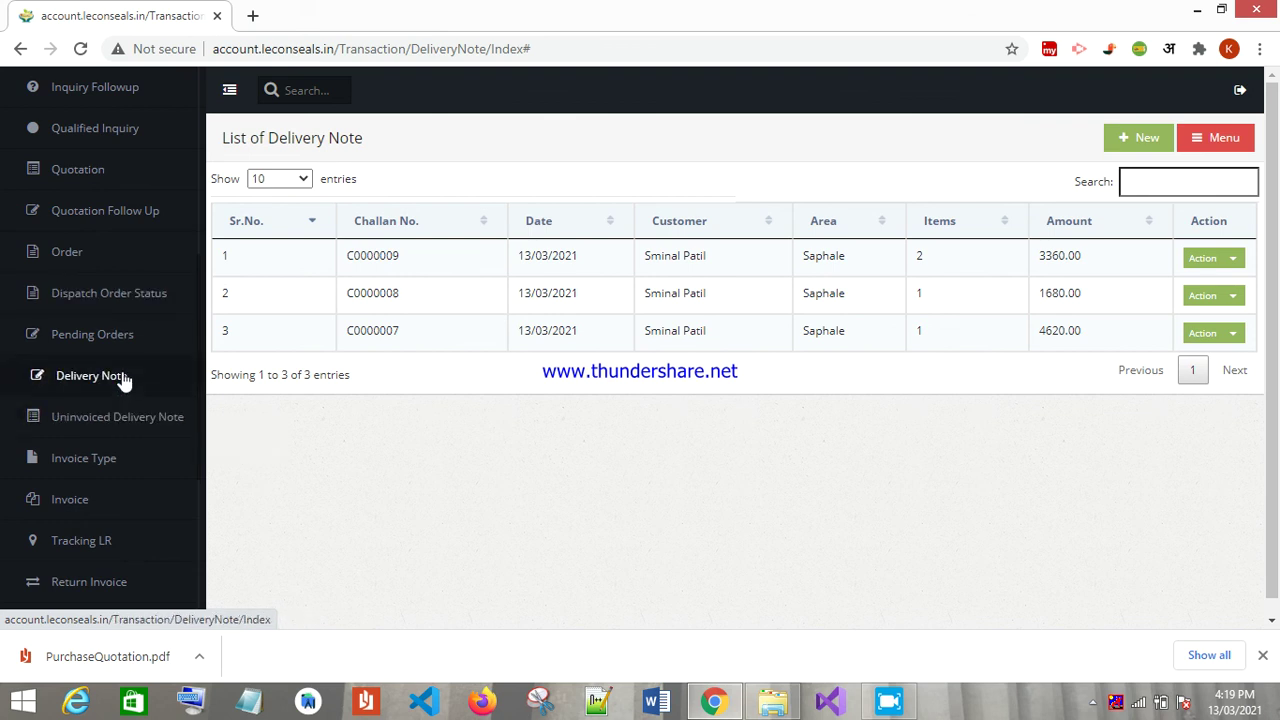
click(100, 462)
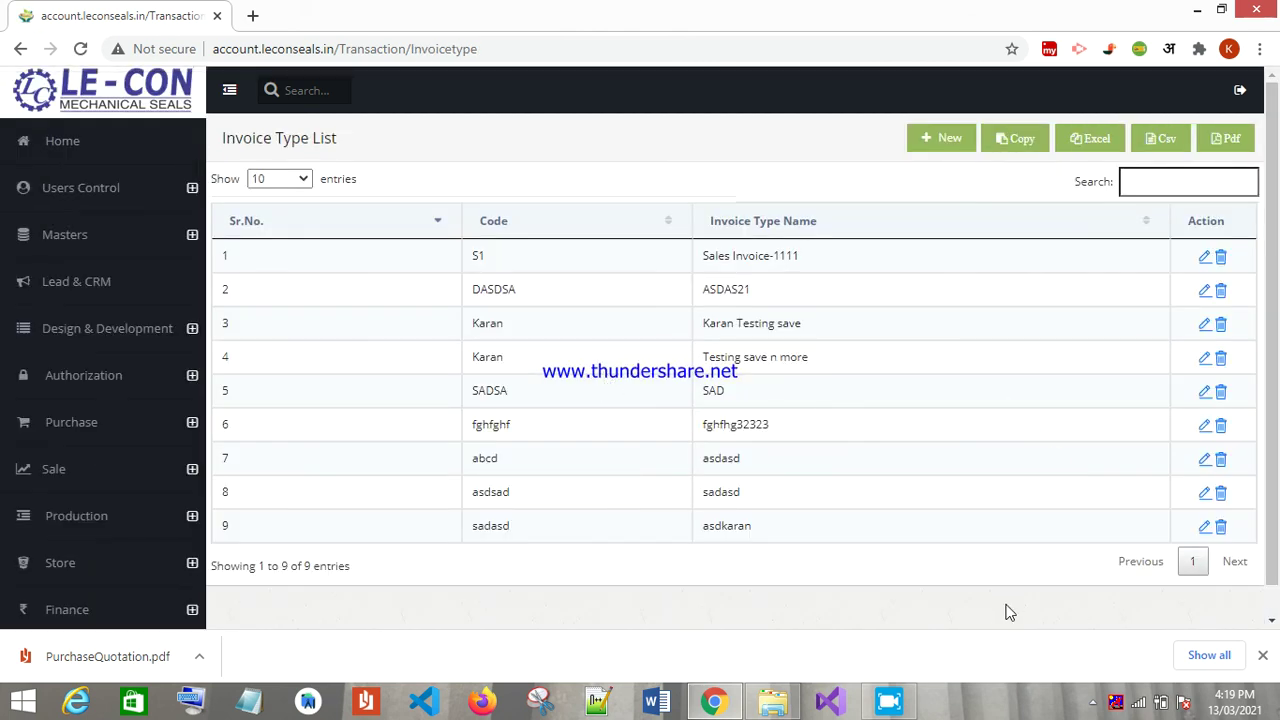
click(889, 700)
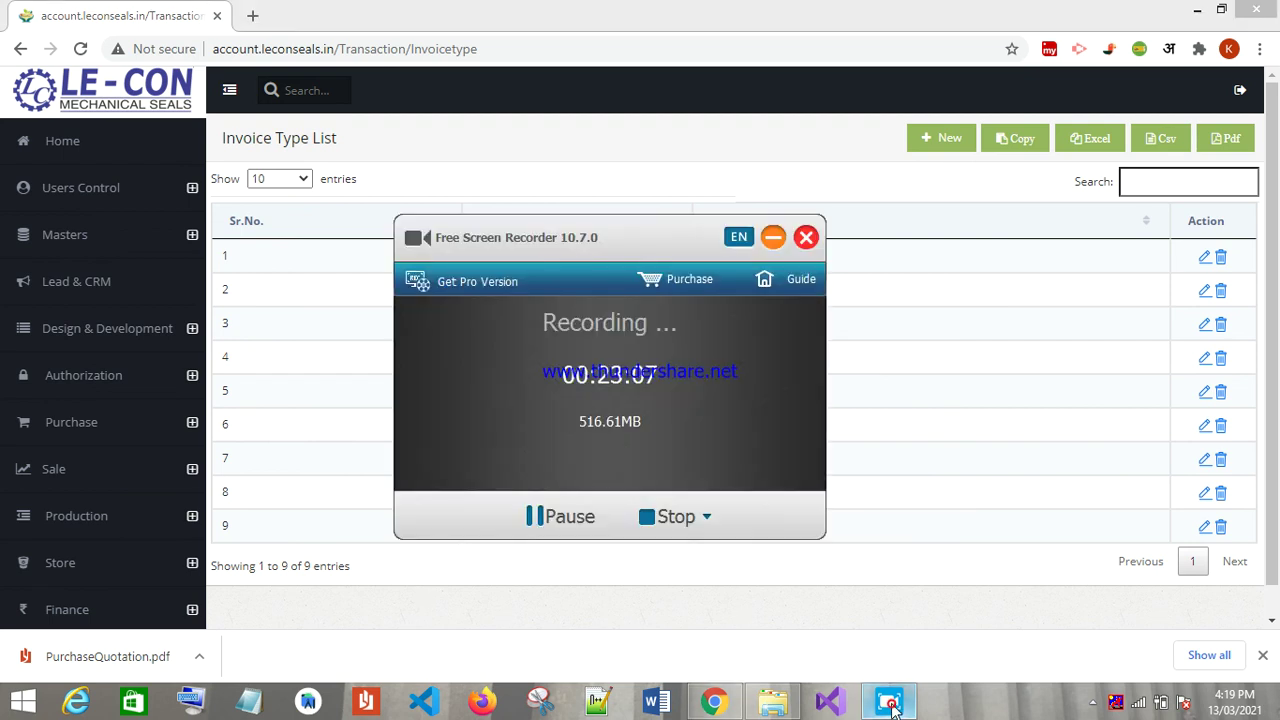
click(949, 608)
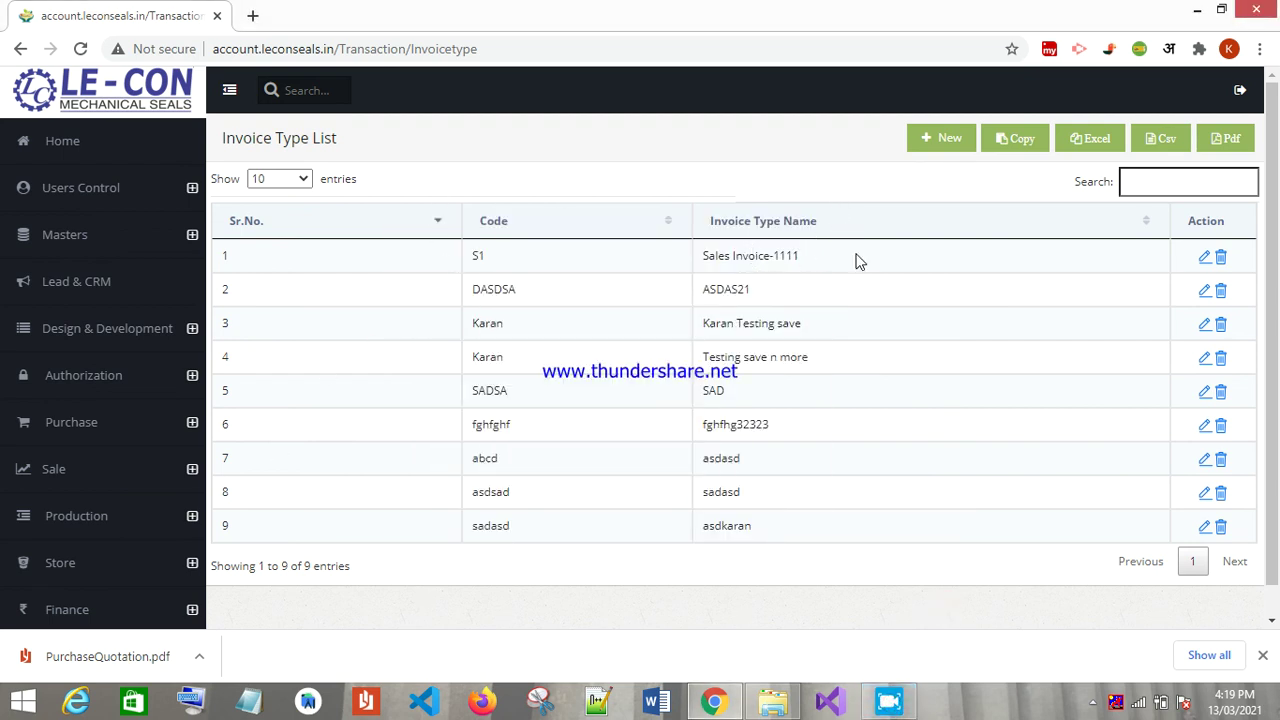
- View the entry form for a new invoice type and cancel it
click(968, 137)
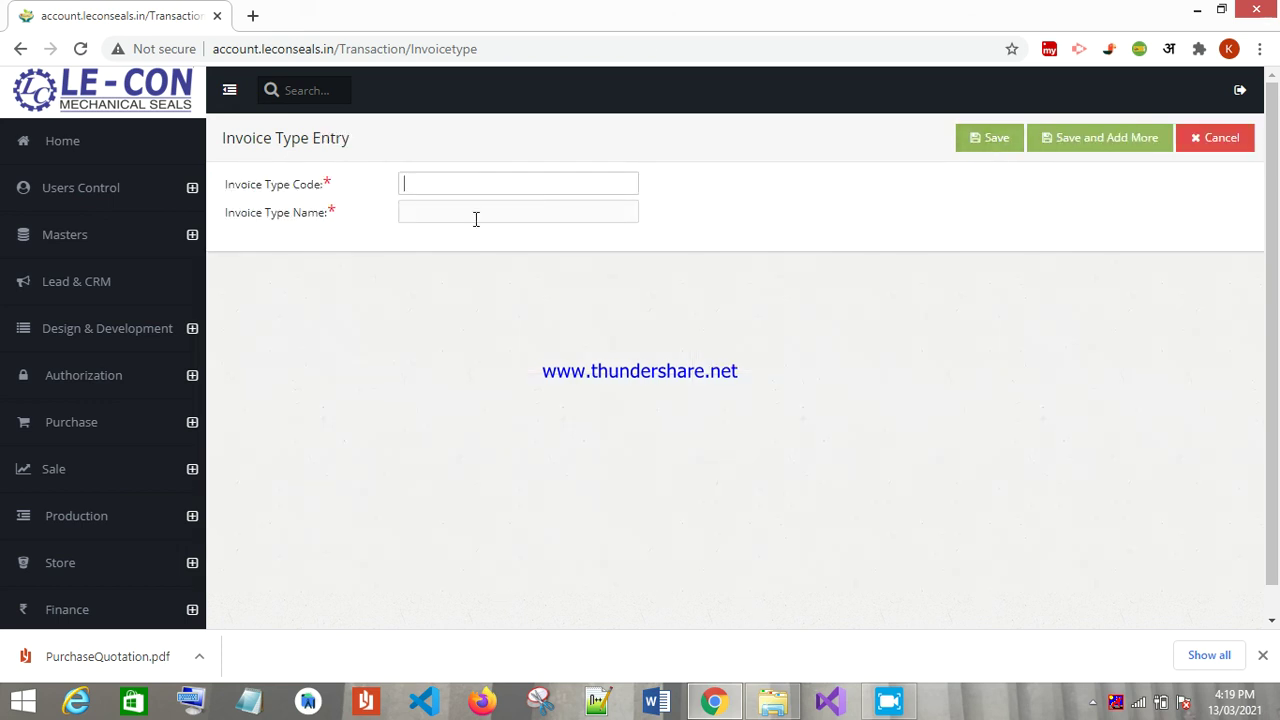
click(1226, 140)
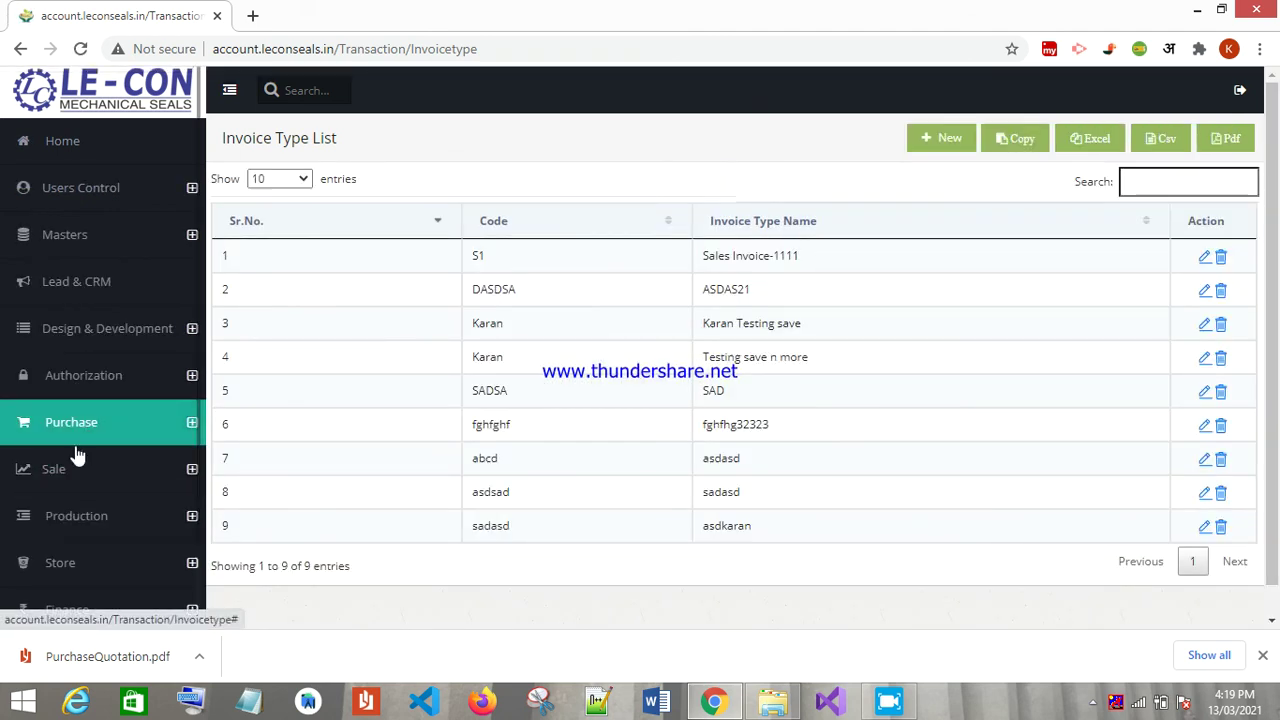
- Open the sales invoice list of the Sale module
click(58, 470)
scroll(60, 465, down, 5)
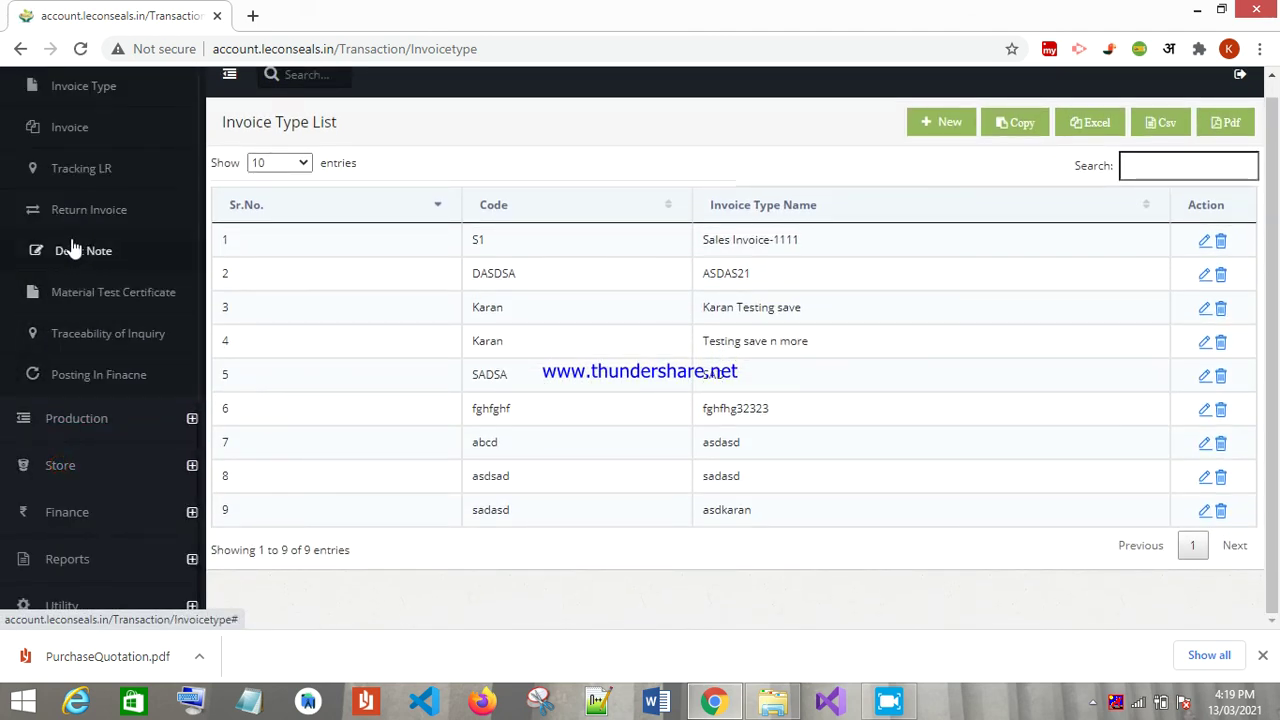
click(124, 132)
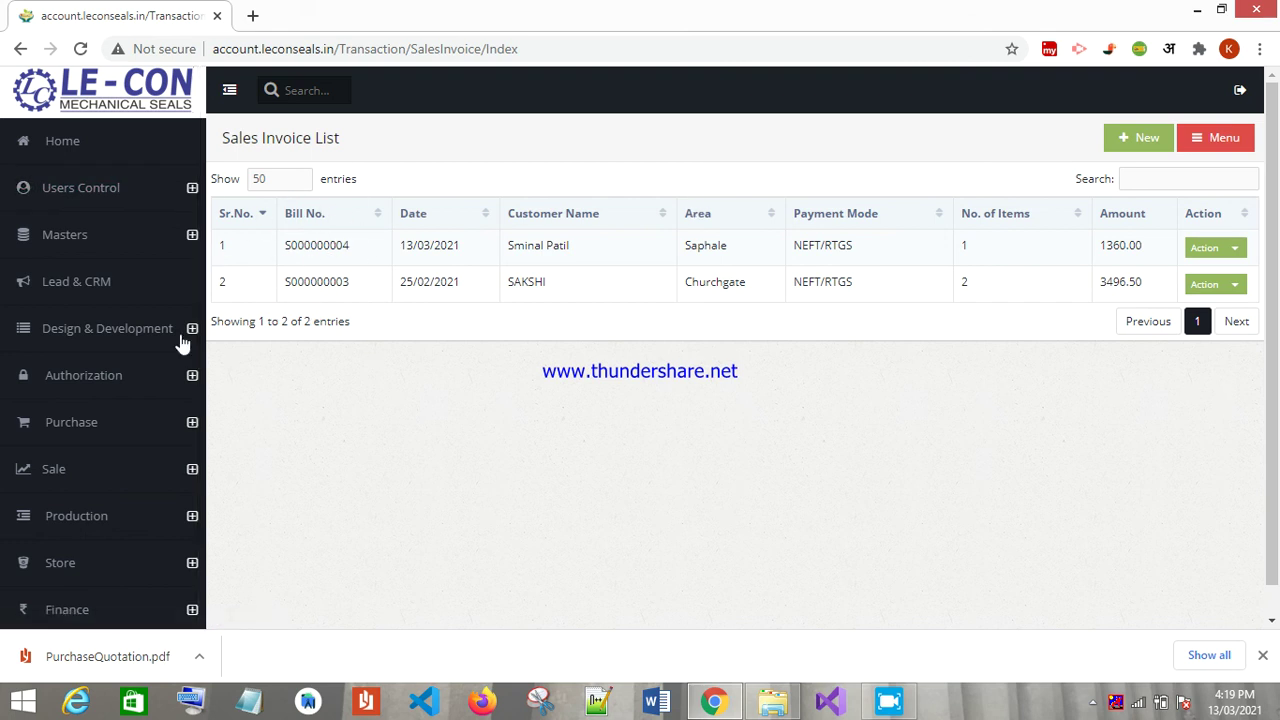
- Open the first sales invoice in the edit form to view its details and cancel the form
click(1228, 250)
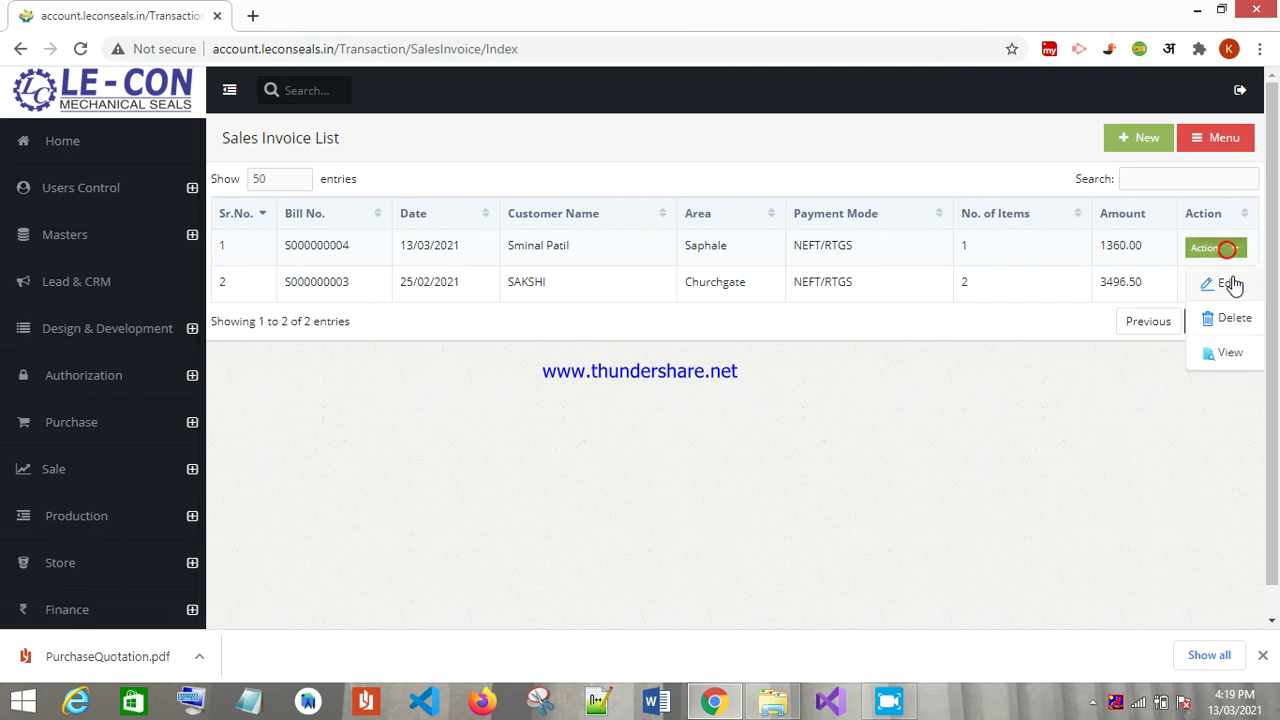
click(1230, 285)
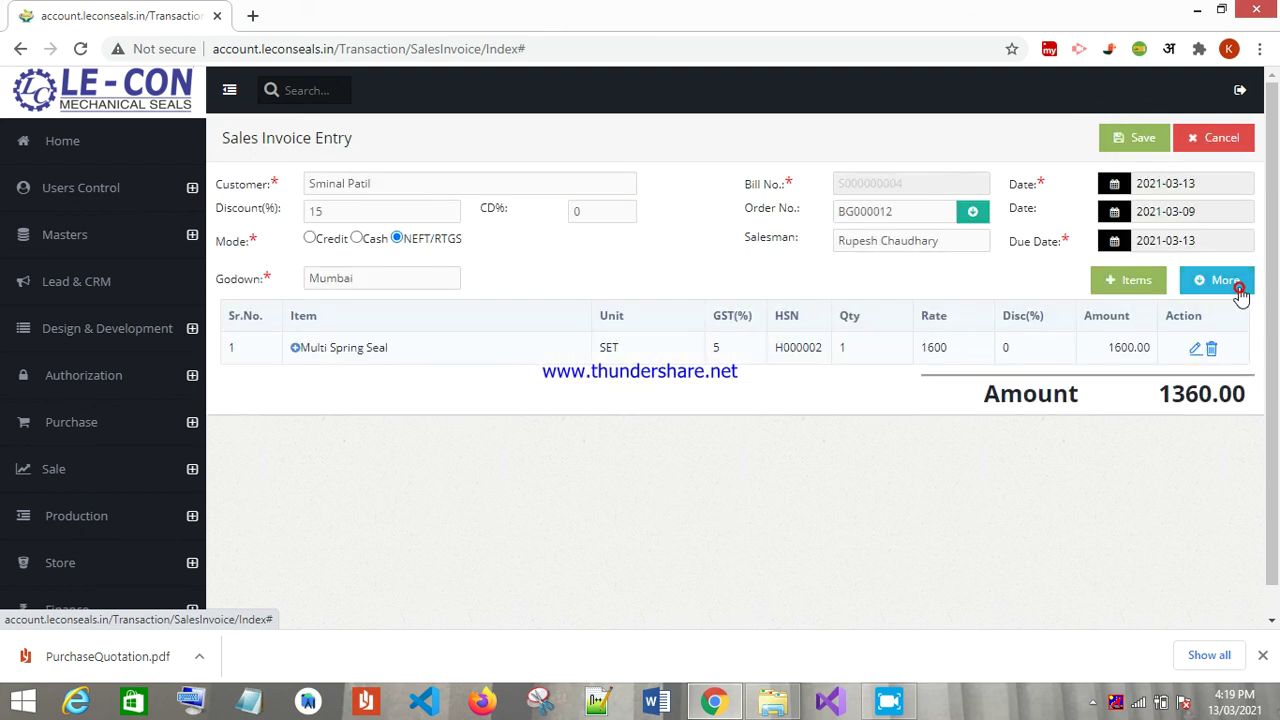
click(1221, 138)
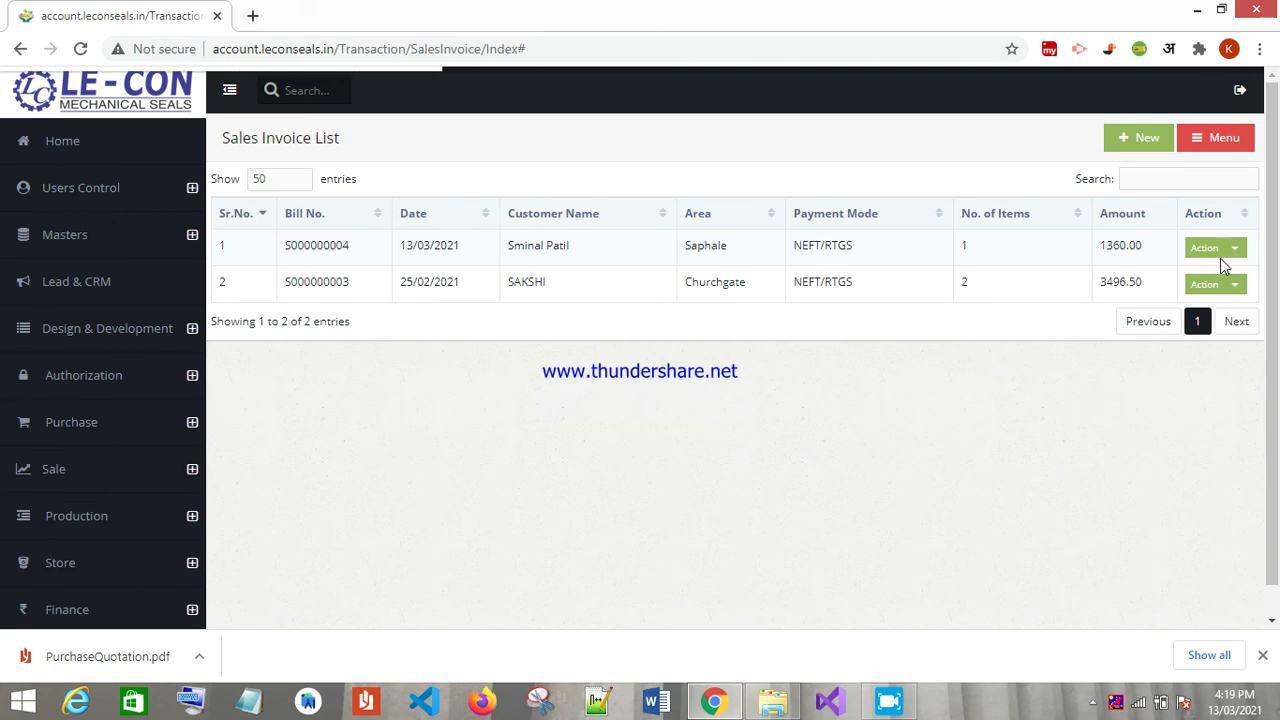
- View the print preview of the first invoice in the sales invoice list and close it
click(1222, 249)
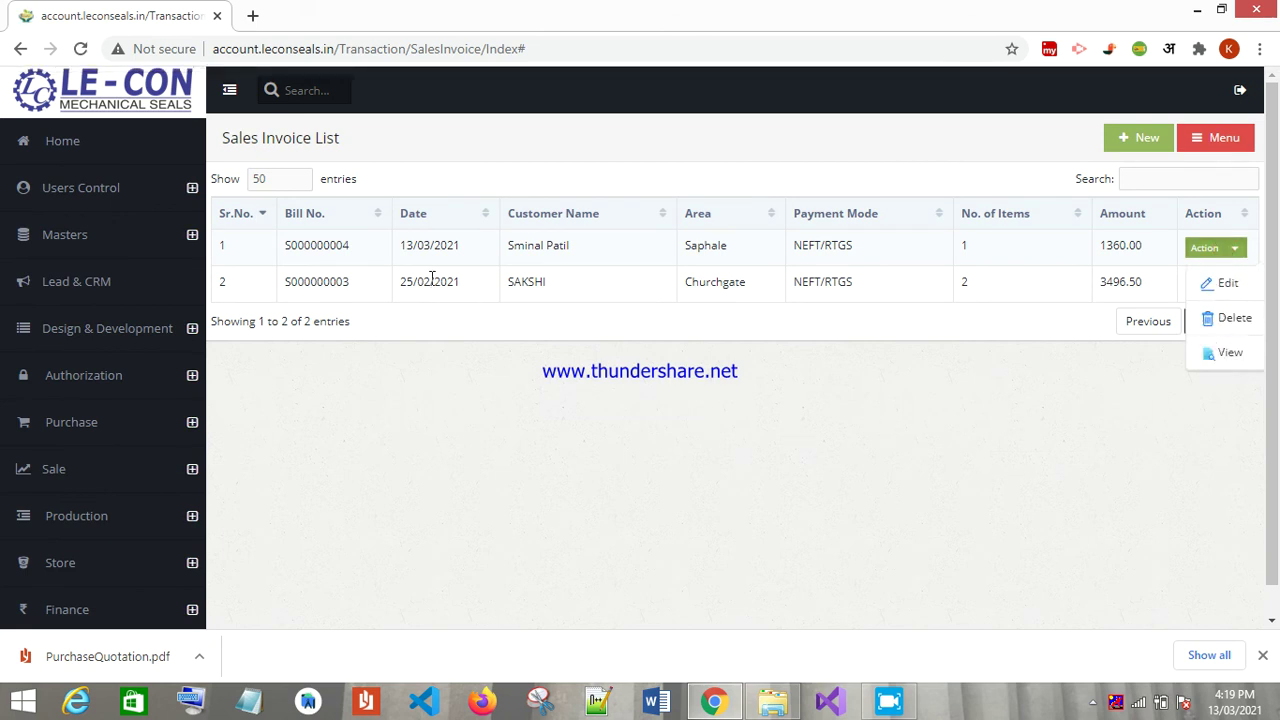
click(1230, 353)
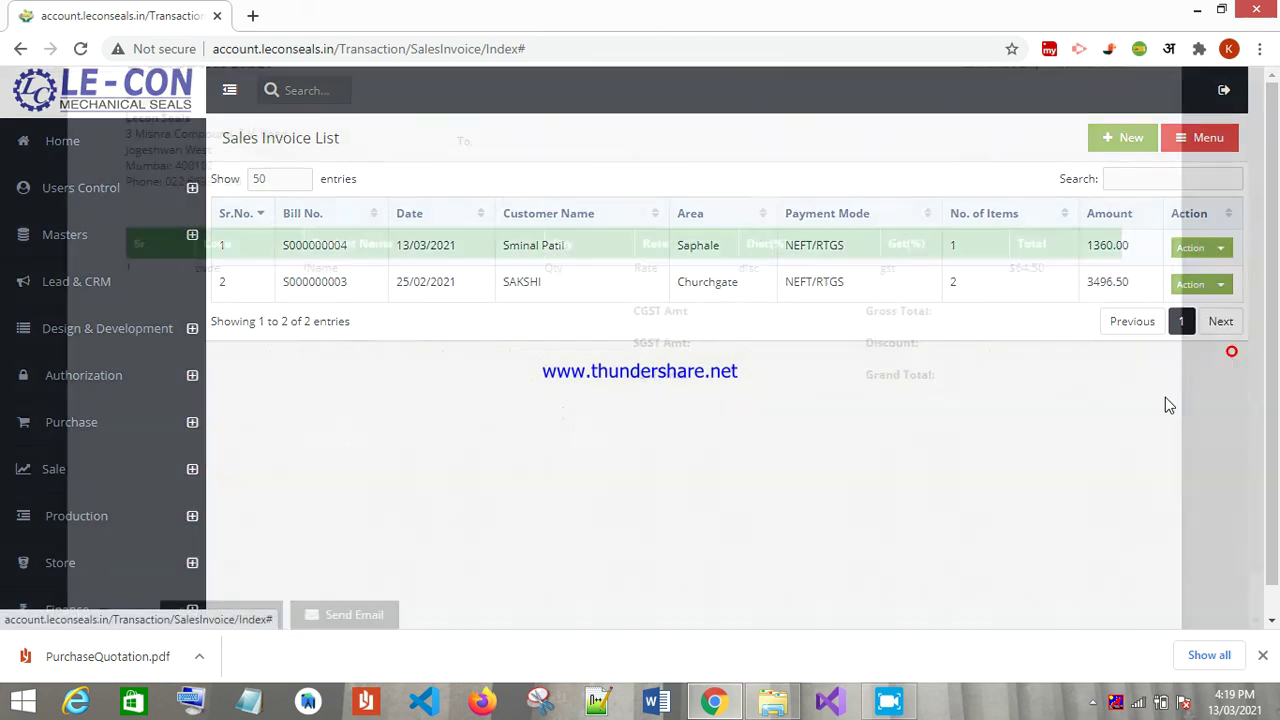
click(1259, 366)
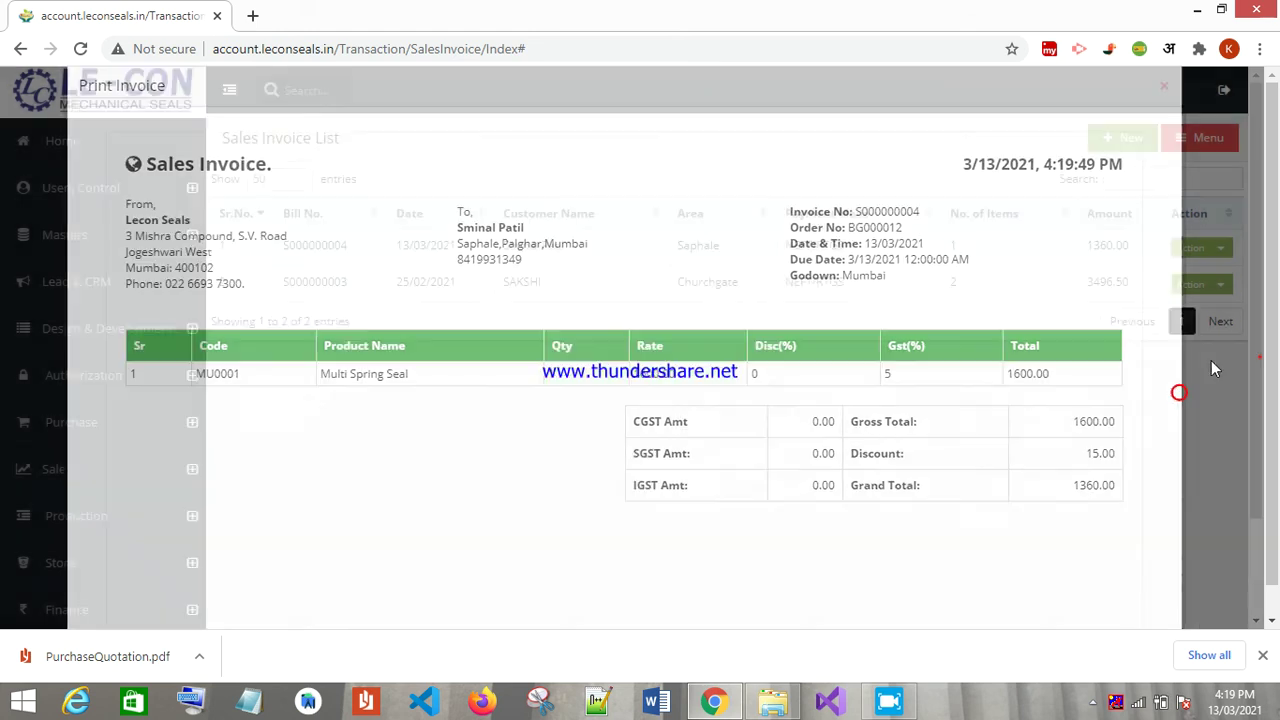
- Start a new sales invoice for the first listed customer with a 15% discount and the Mumbai godown
click(1136, 138)
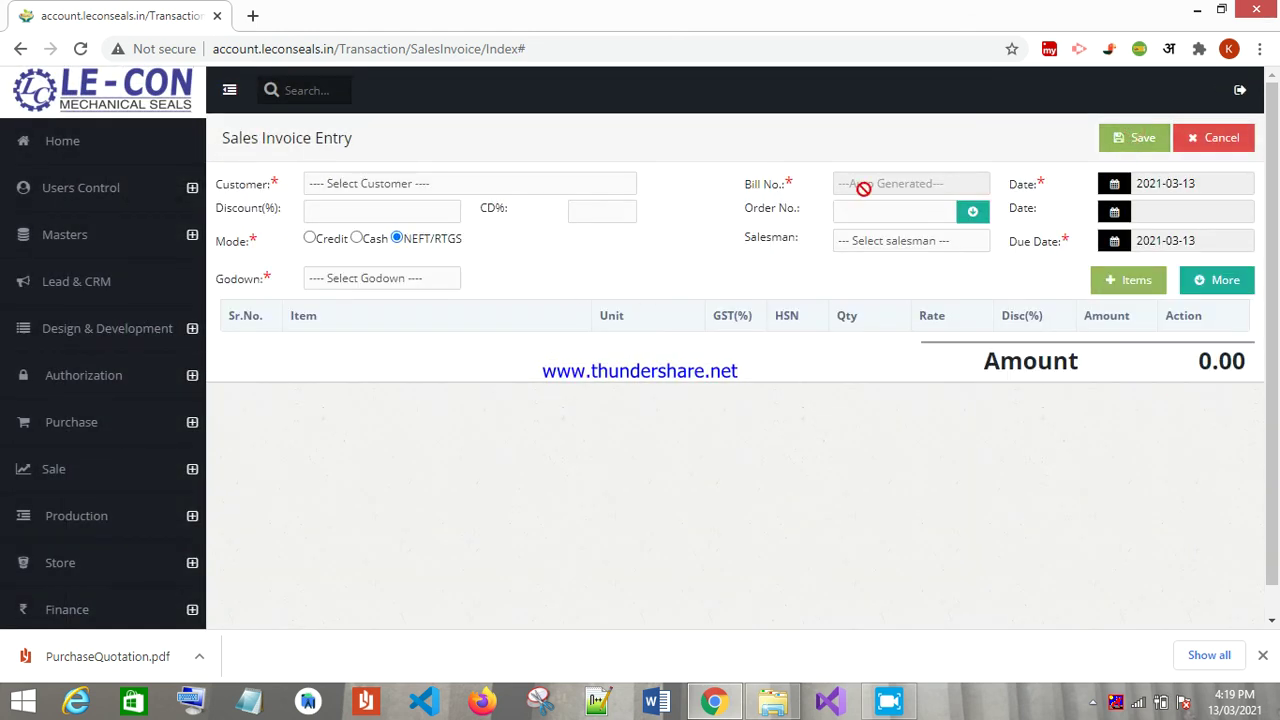
click(460, 190)
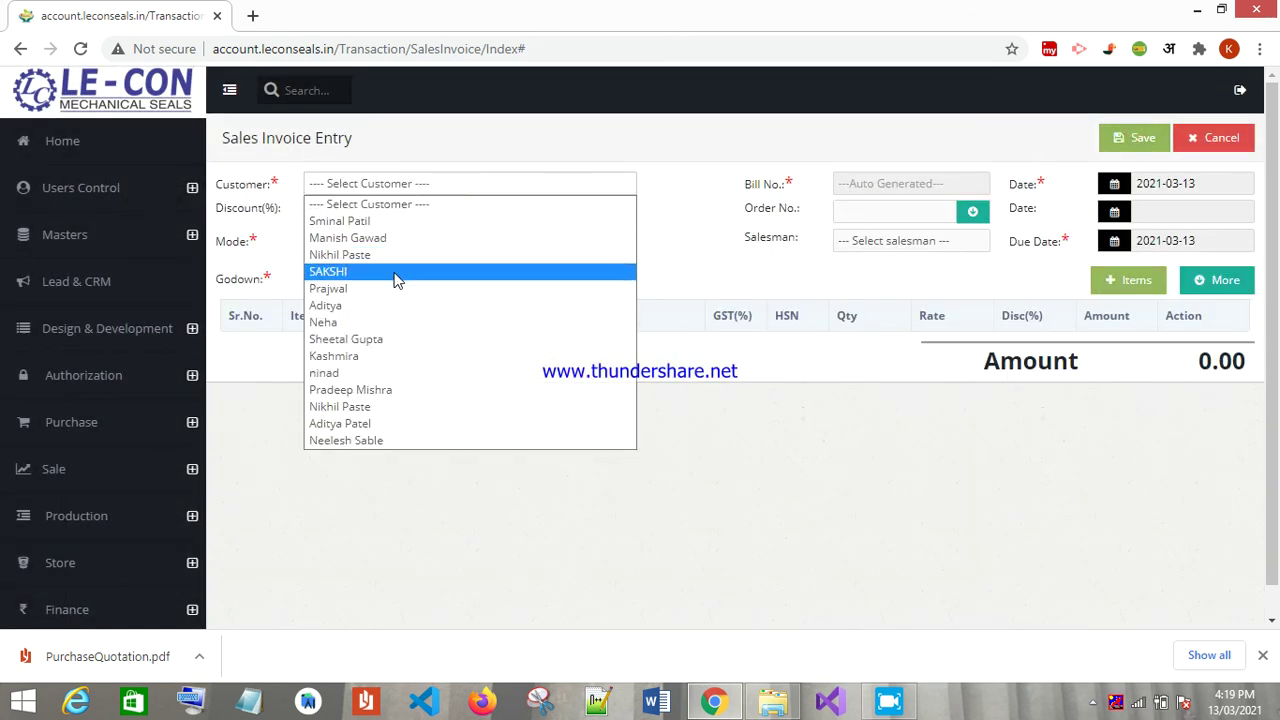
click(431, 218)
click(374, 213)
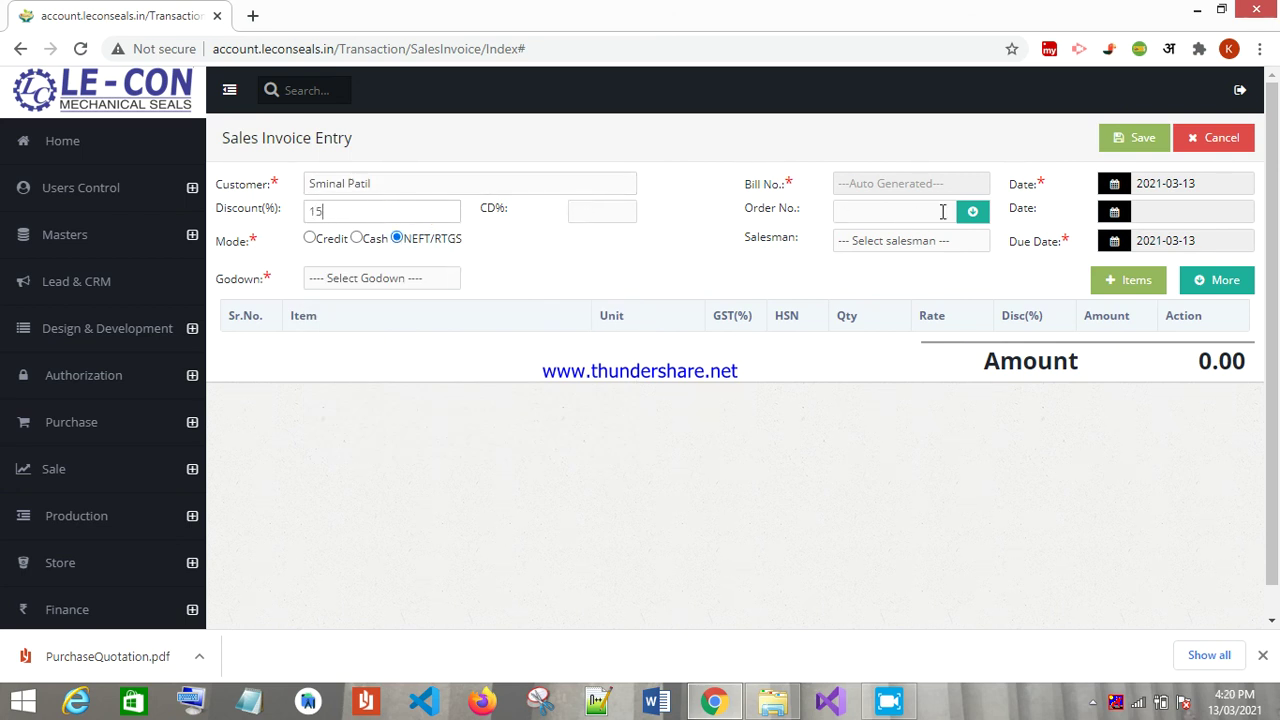
click(401, 278)
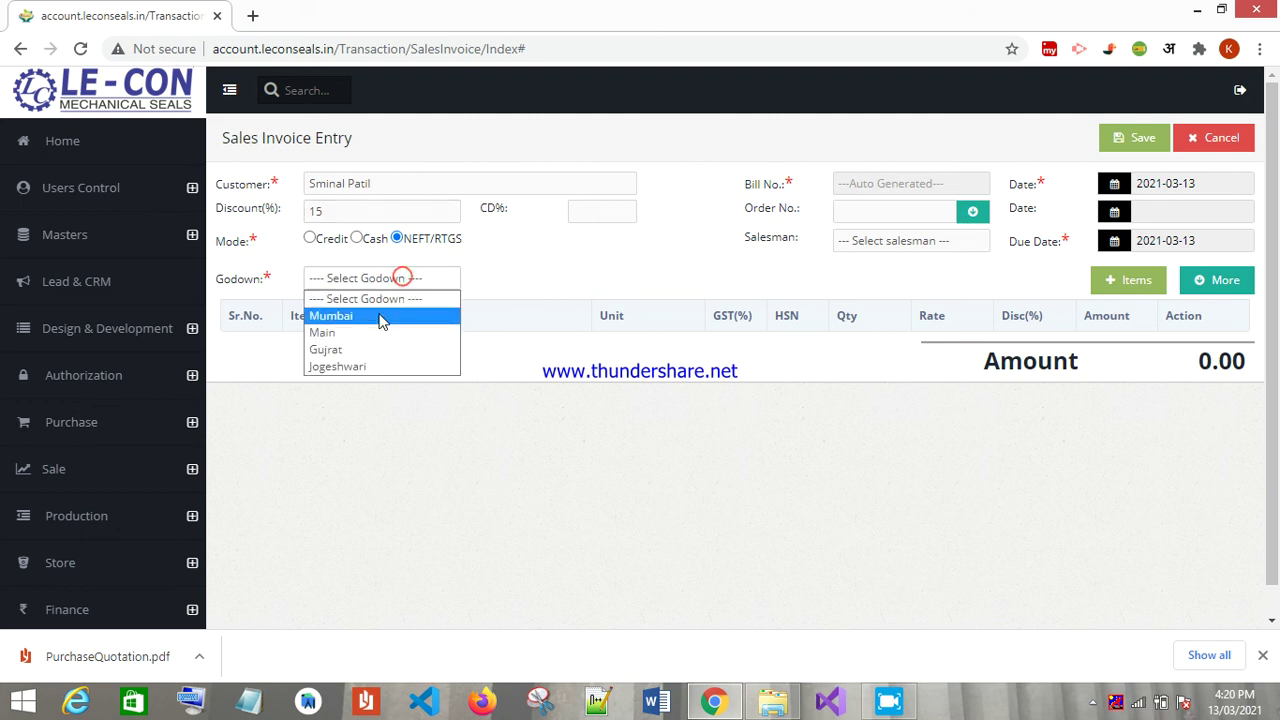
click(383, 317)
- Add the Single Spring Seal item from the customer's 13/03/2021 order to the sales invoice
click(971, 214)
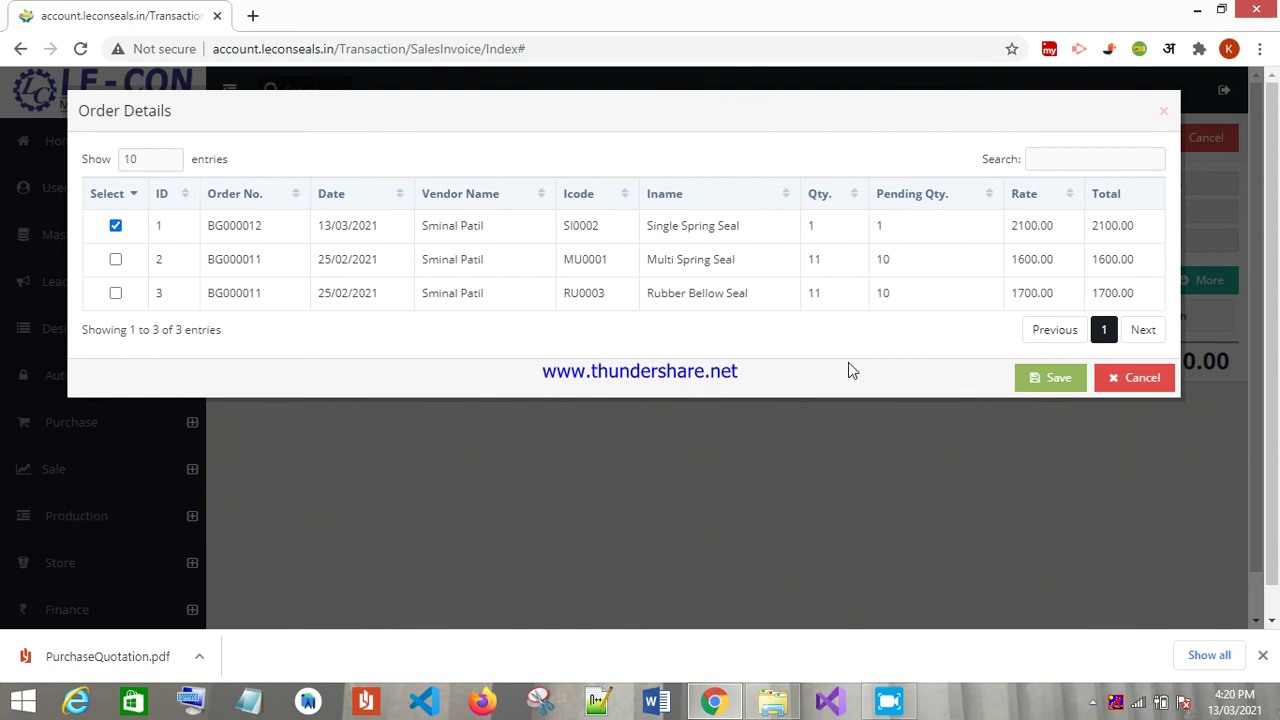
click(1058, 377)
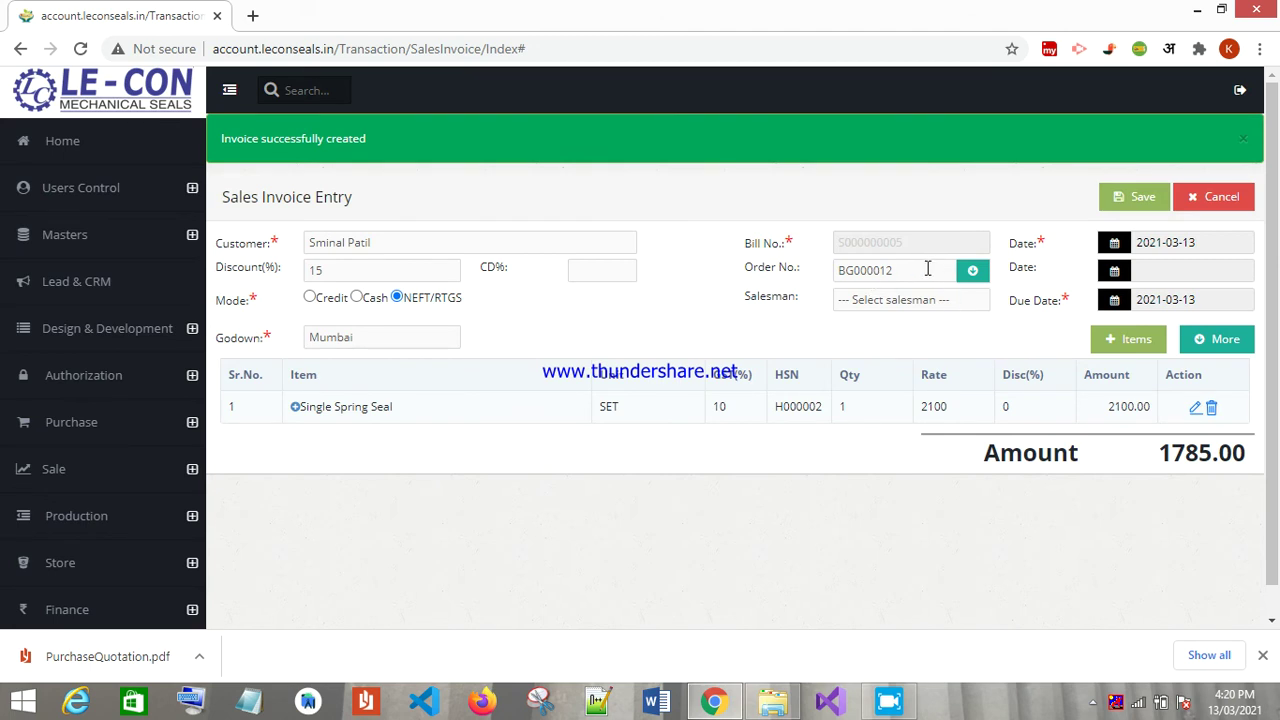
drag(914, 274, 840, 272)
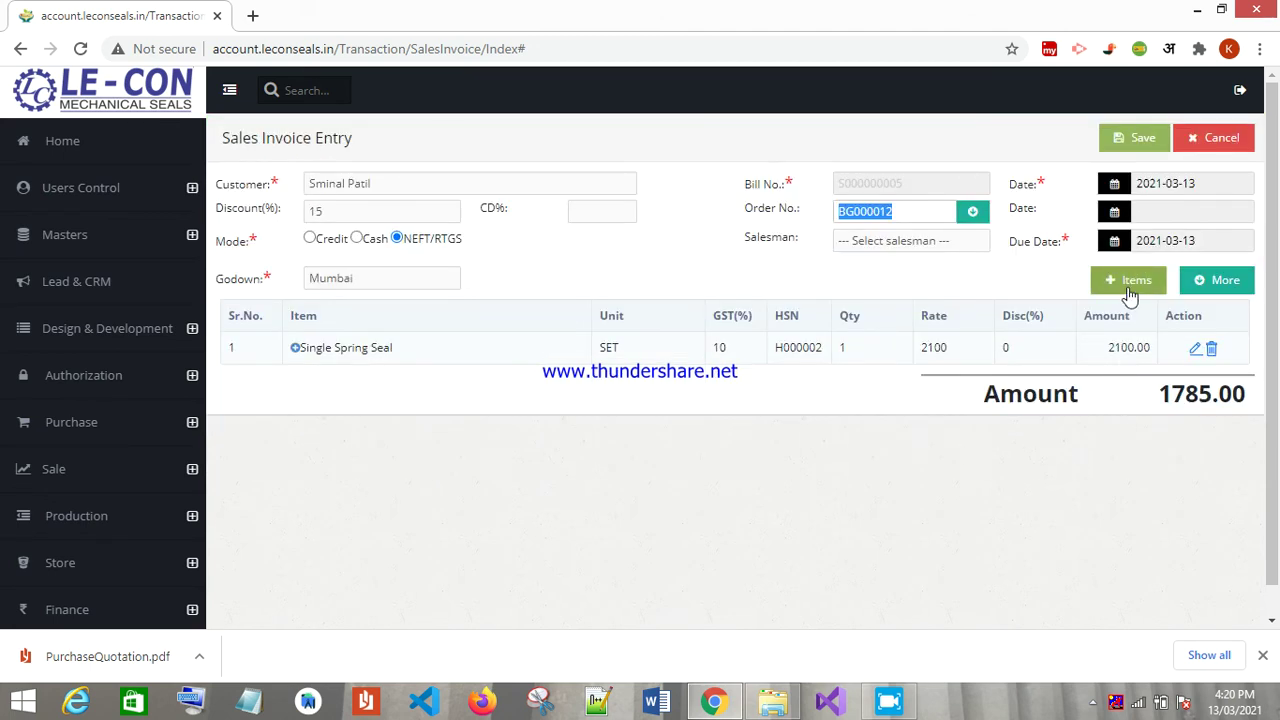
- Assign the fourth listed salesman to the sales invoice and save it
click(950, 240)
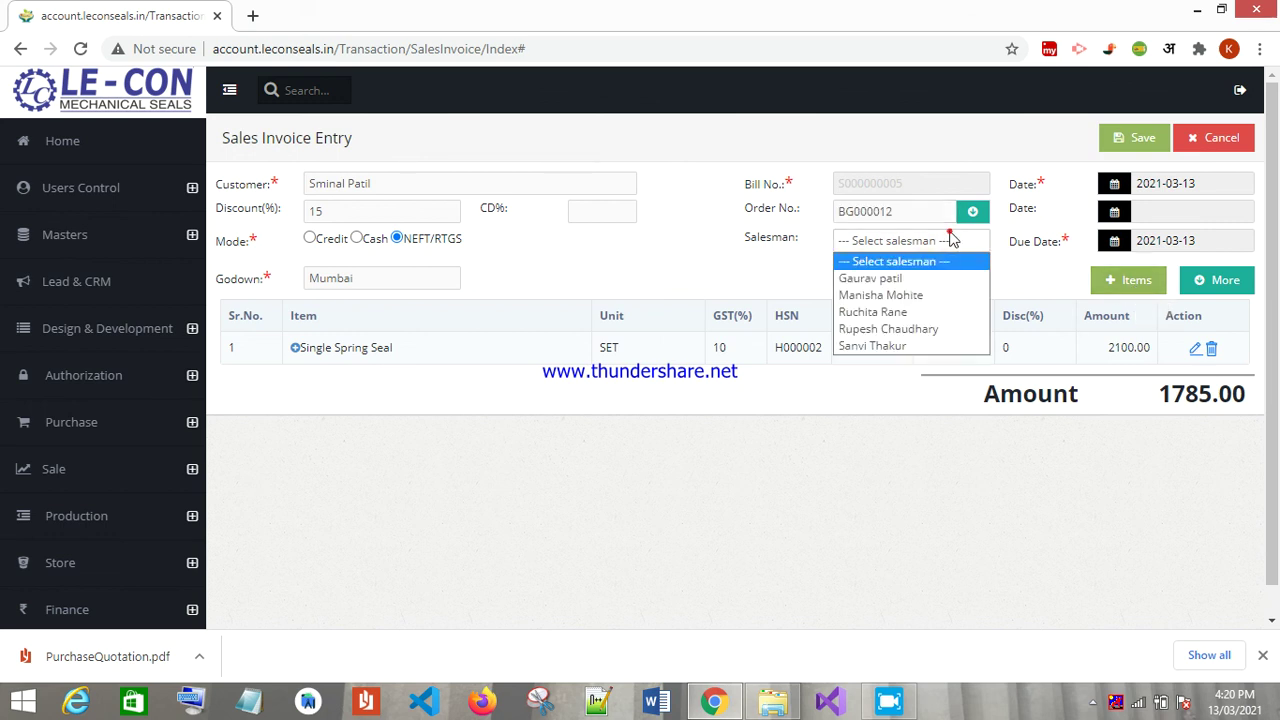
click(882, 329)
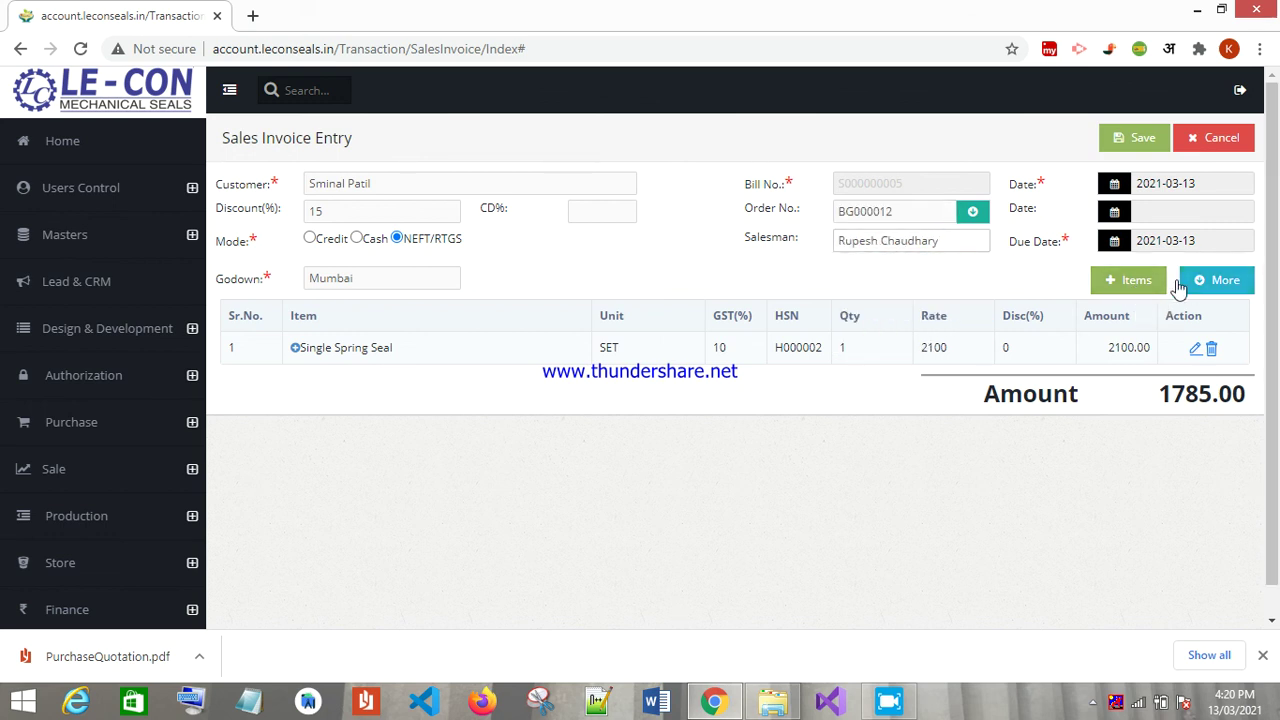
click(1142, 138)
click(640, 603)
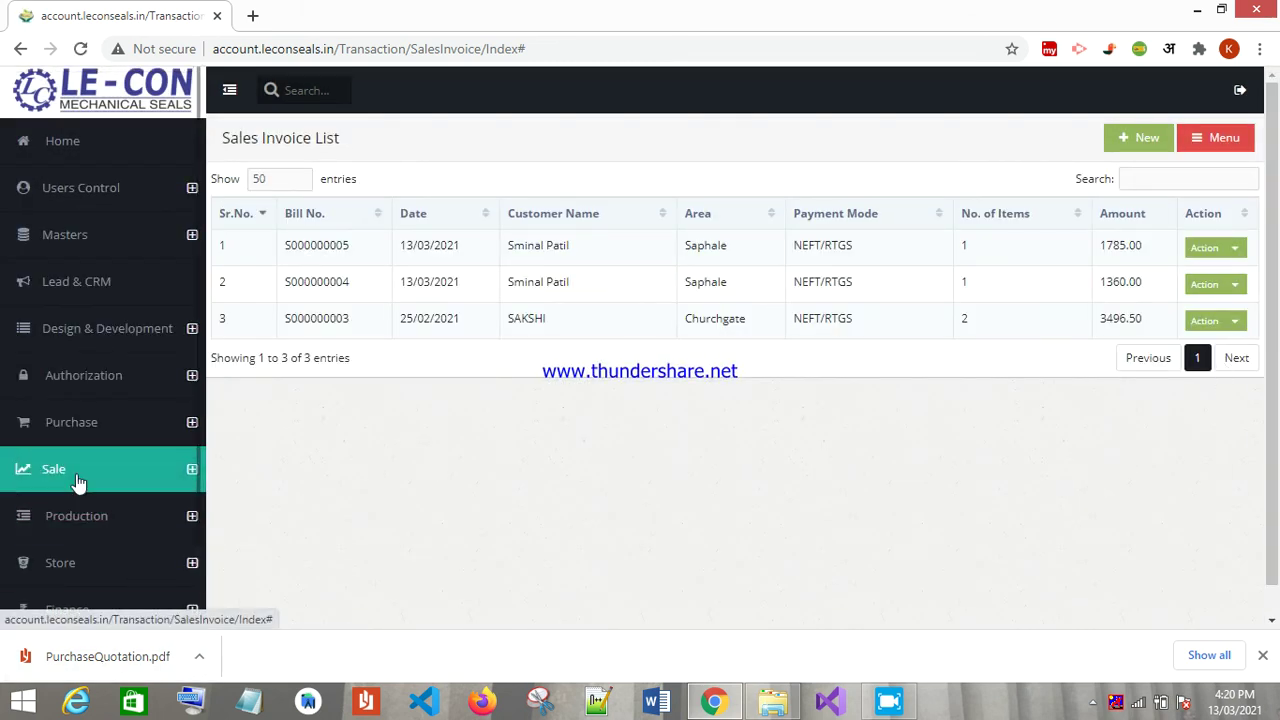
- View the courier details page of Tracking LR in the Sale module and return to the sales invoice list
click(85, 486)
scroll(90, 468, down, 4)
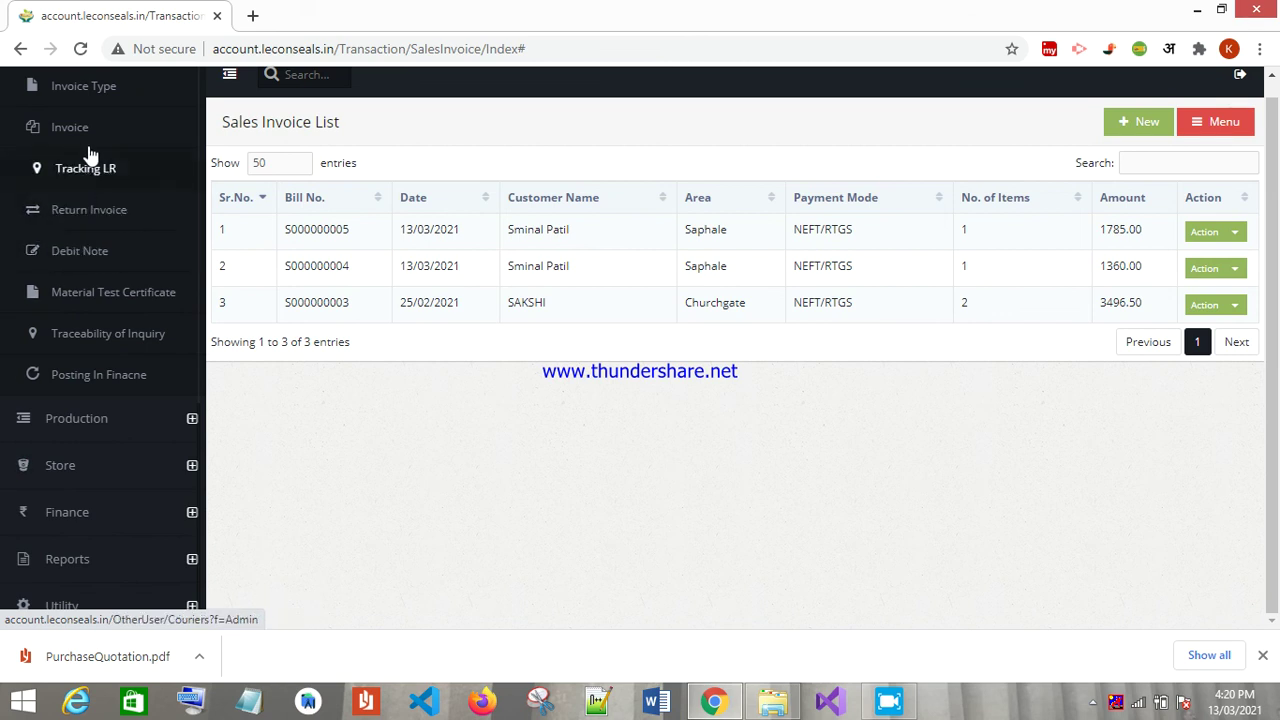
click(120, 178)
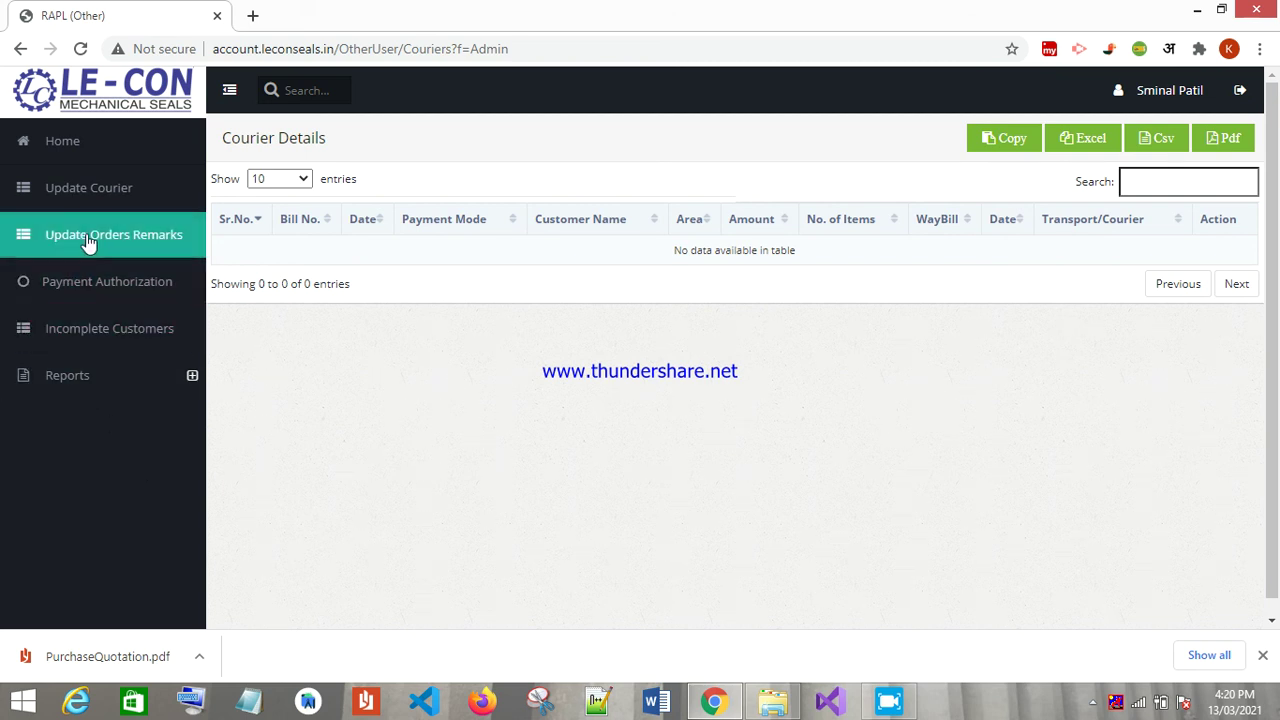
click(20, 48)
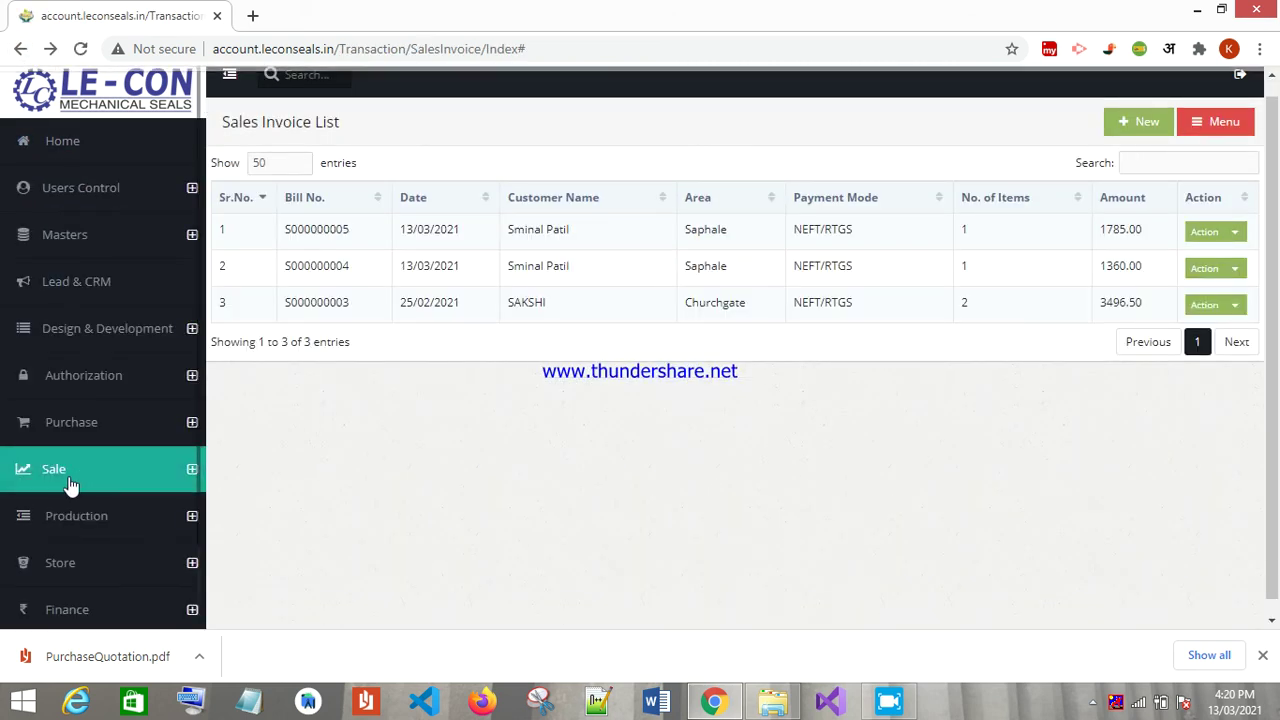
- Open the sales return invoice list of the Sale module
click(70, 479)
scroll(105, 463, down, 3)
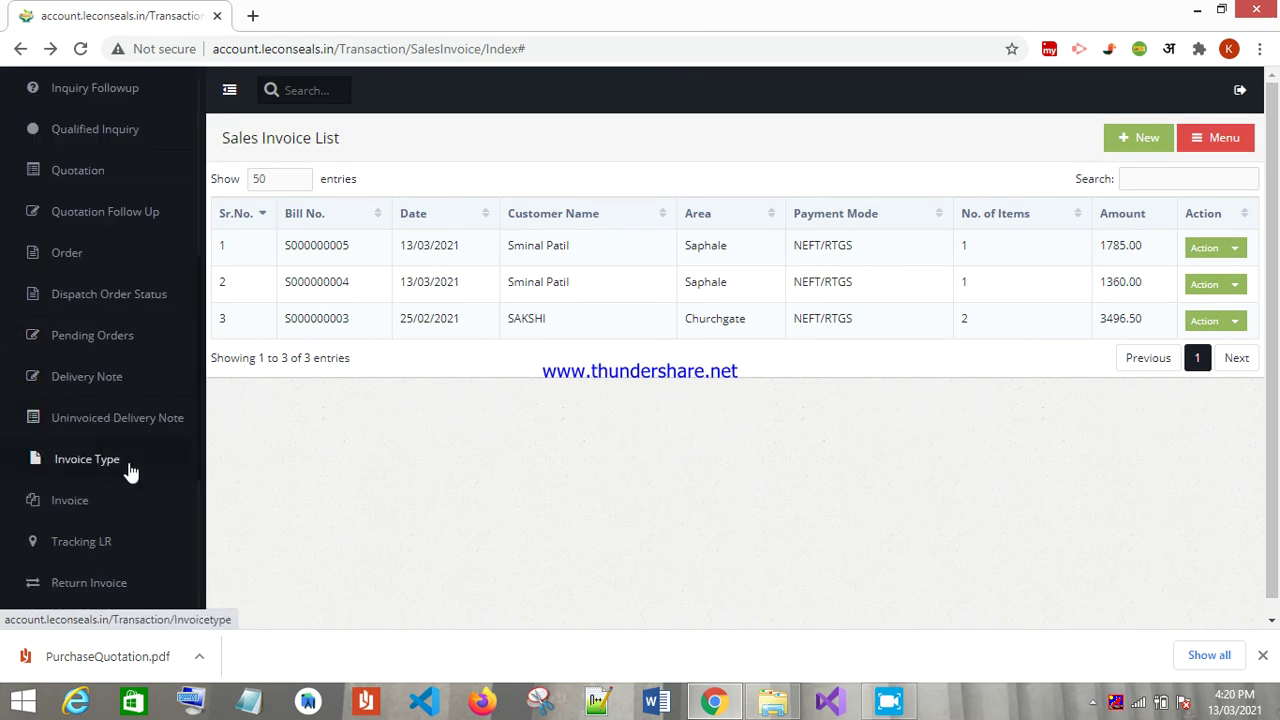
click(100, 592)
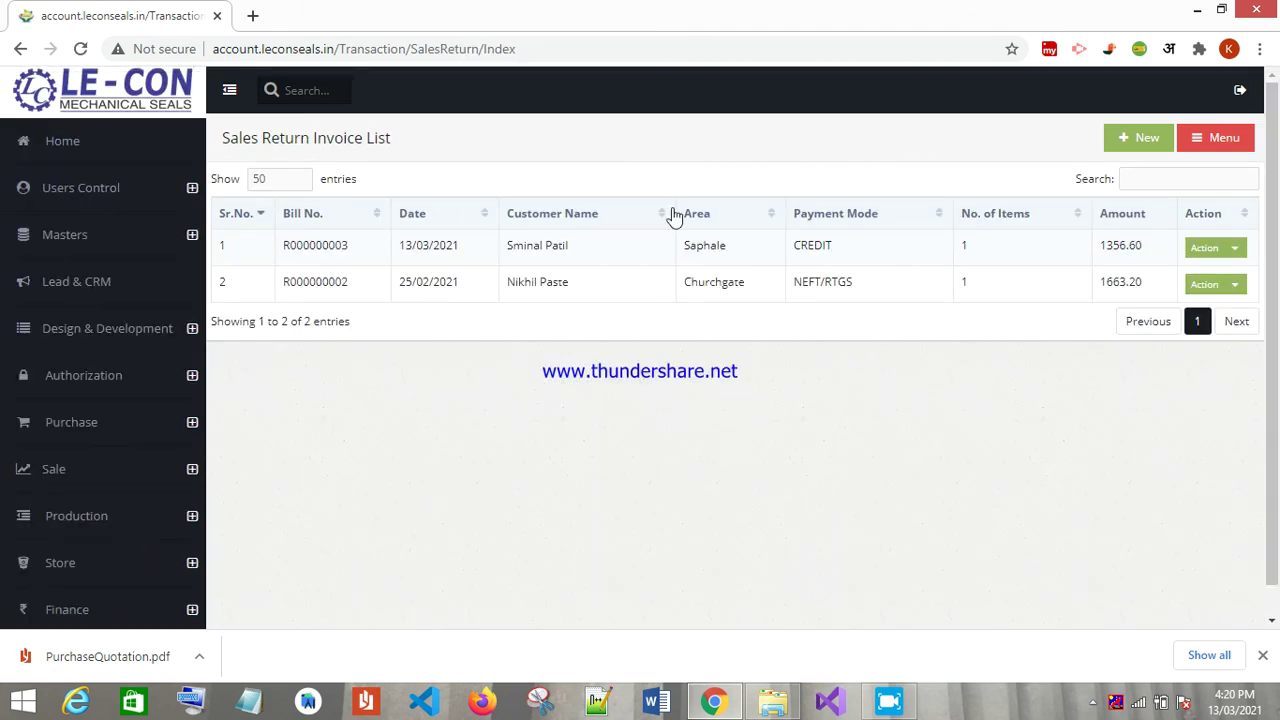
- Start a new sales return invoice for the first listed customer with the Mumbai godown
click(1143, 143)
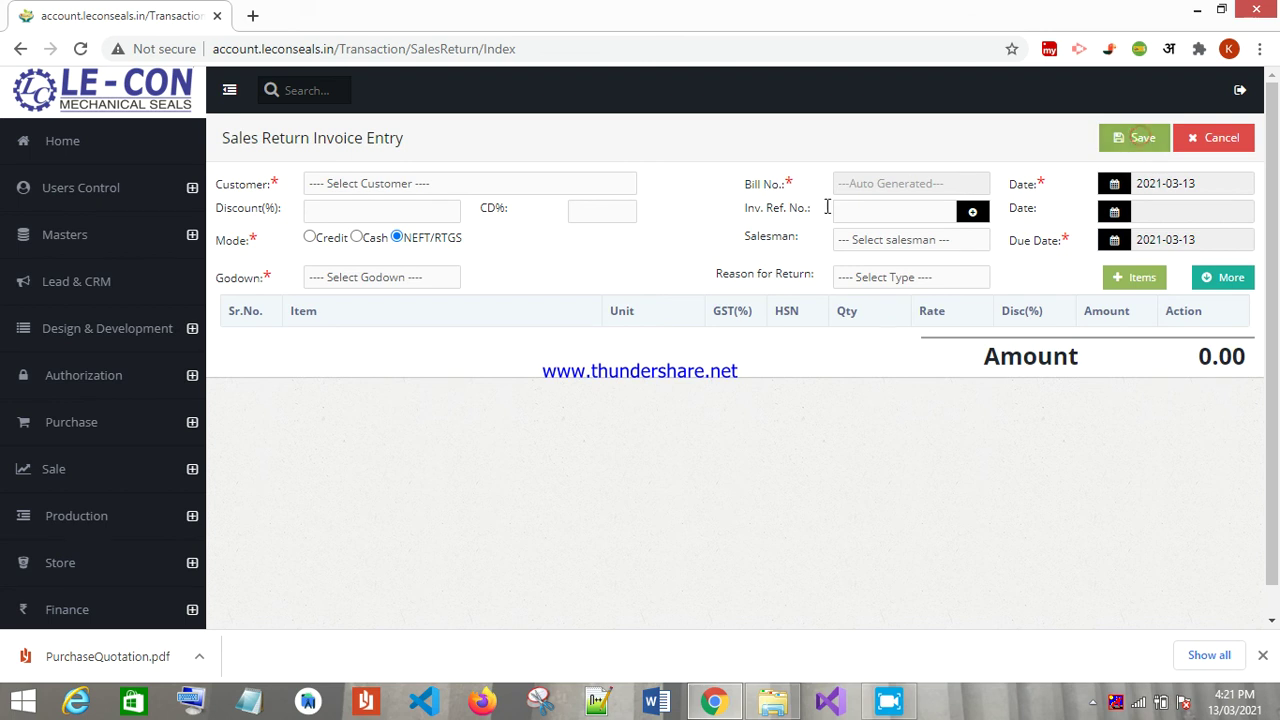
click(379, 192)
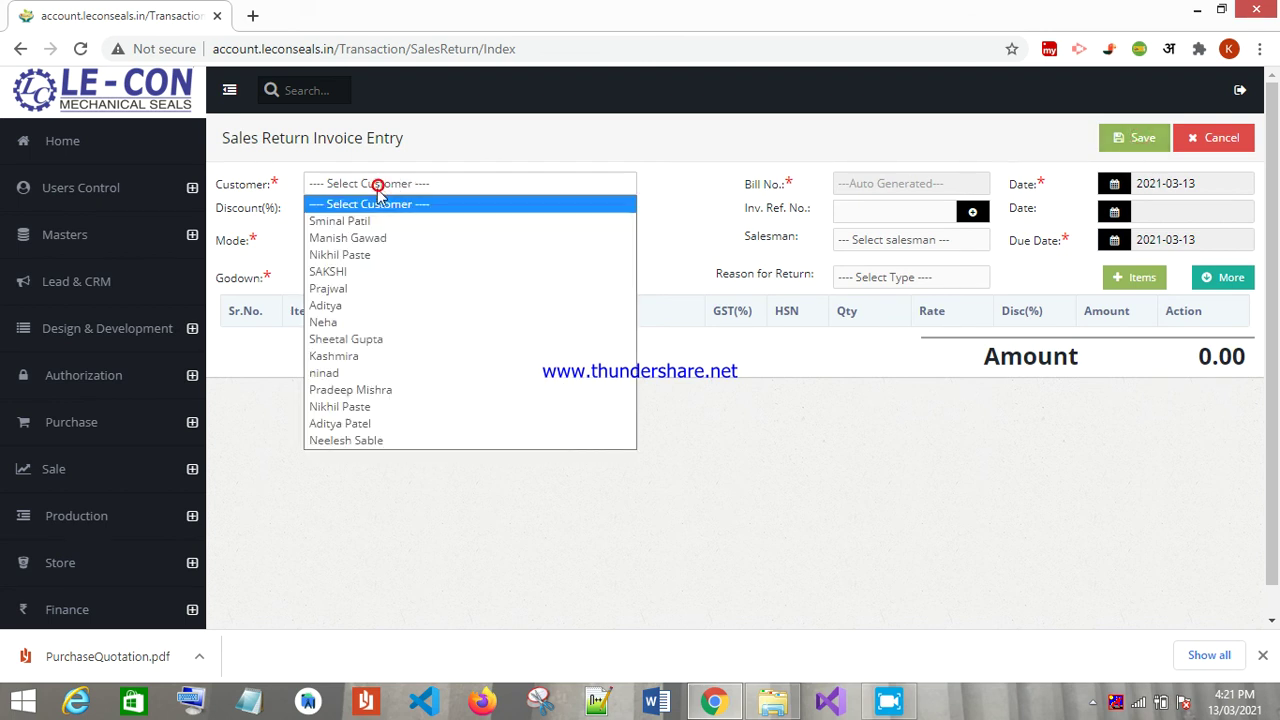
click(373, 218)
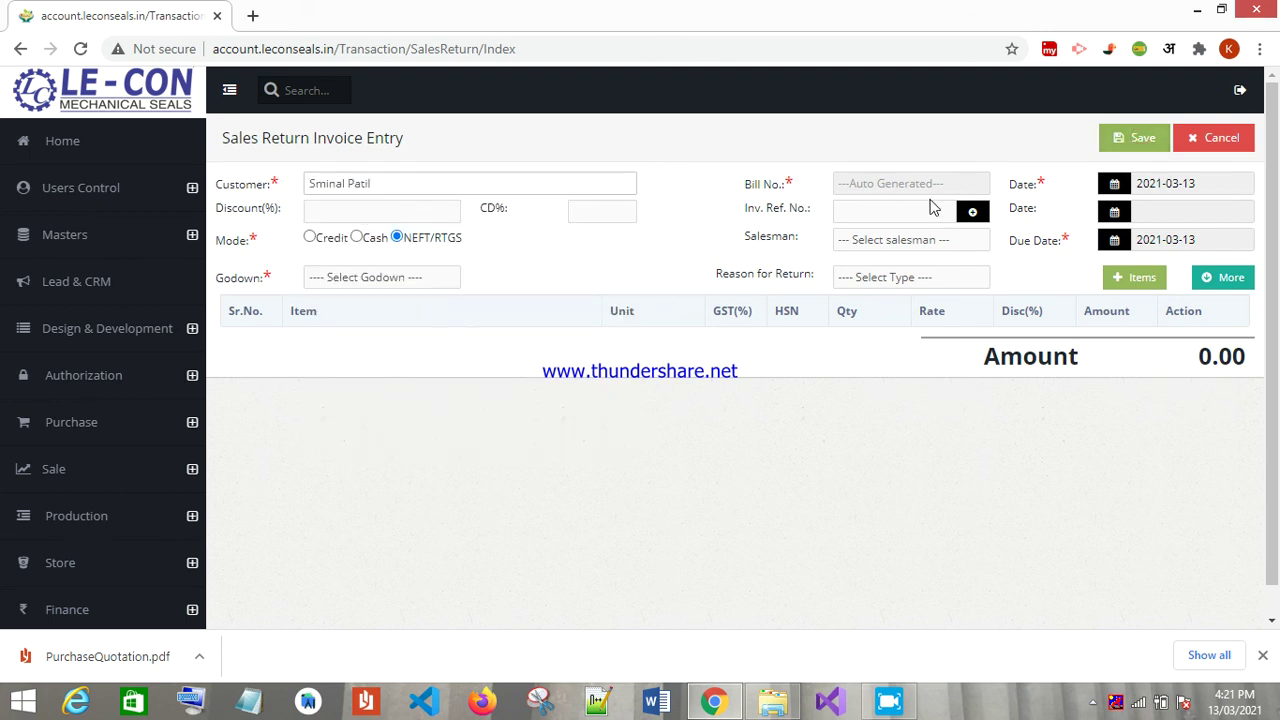
click(388, 287)
click(366, 314)
click(353, 210)
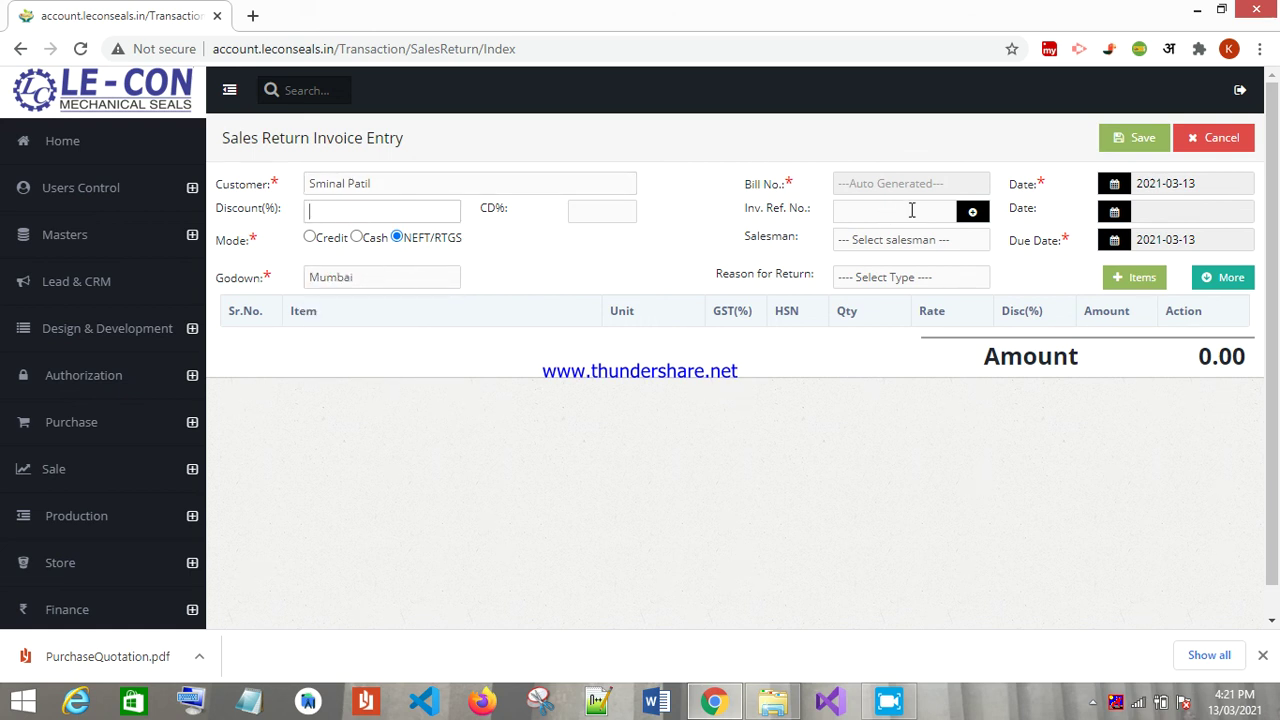
- Add the Single Spring Seal from the customer's invoice to the sales return with a return quantity of 1
click(972, 214)
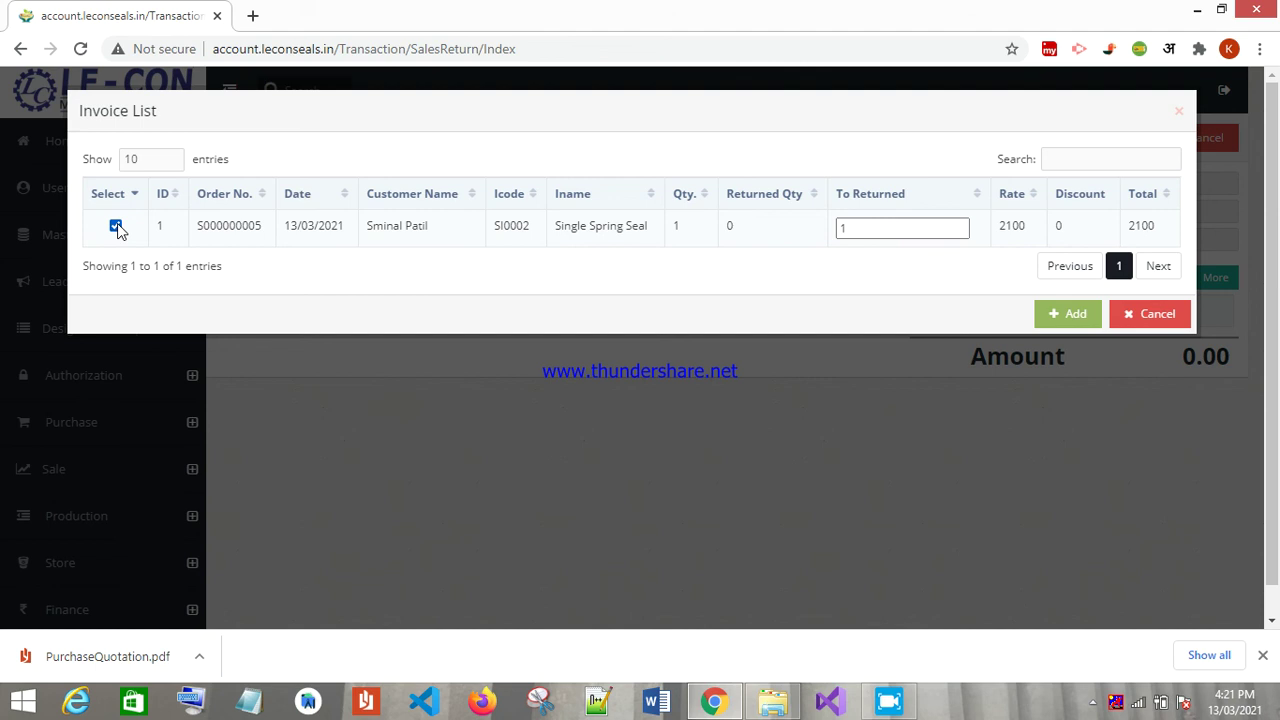
click(1052, 325)
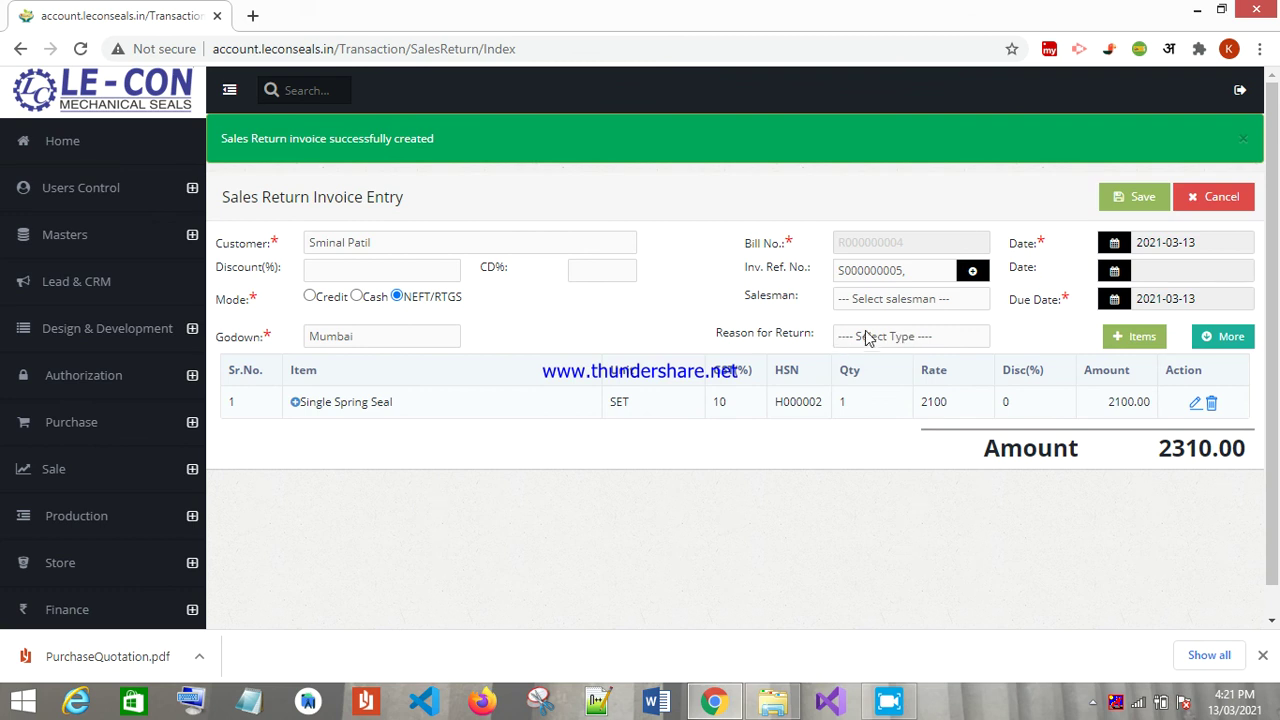
- Set the reason for return to Wrong items shipped and save the sales return invoice
click(868, 340)
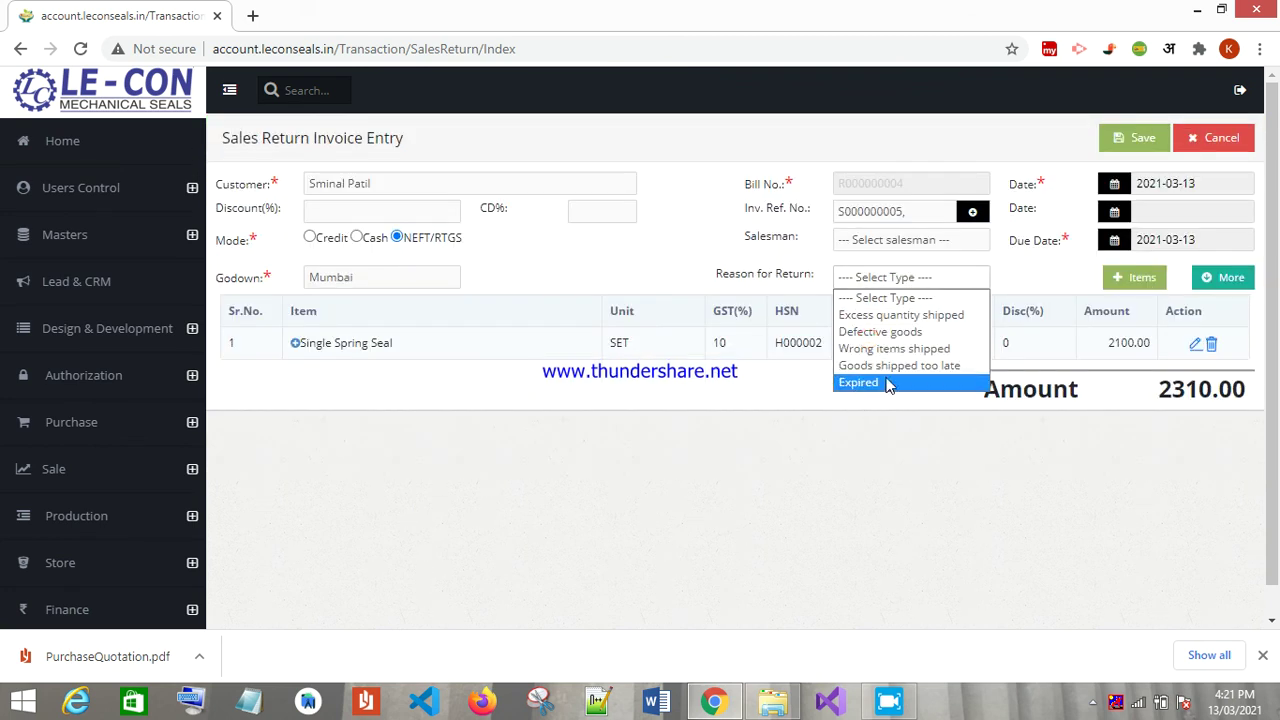
click(883, 344)
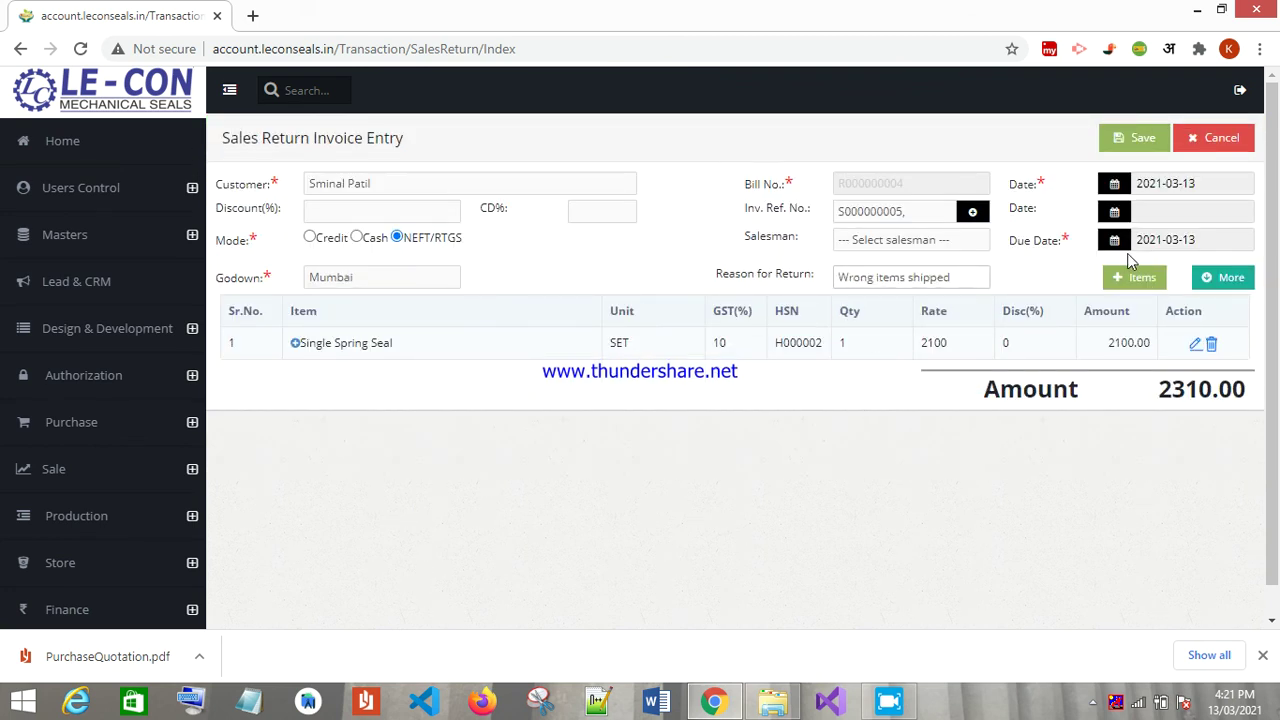
click(1141, 138)
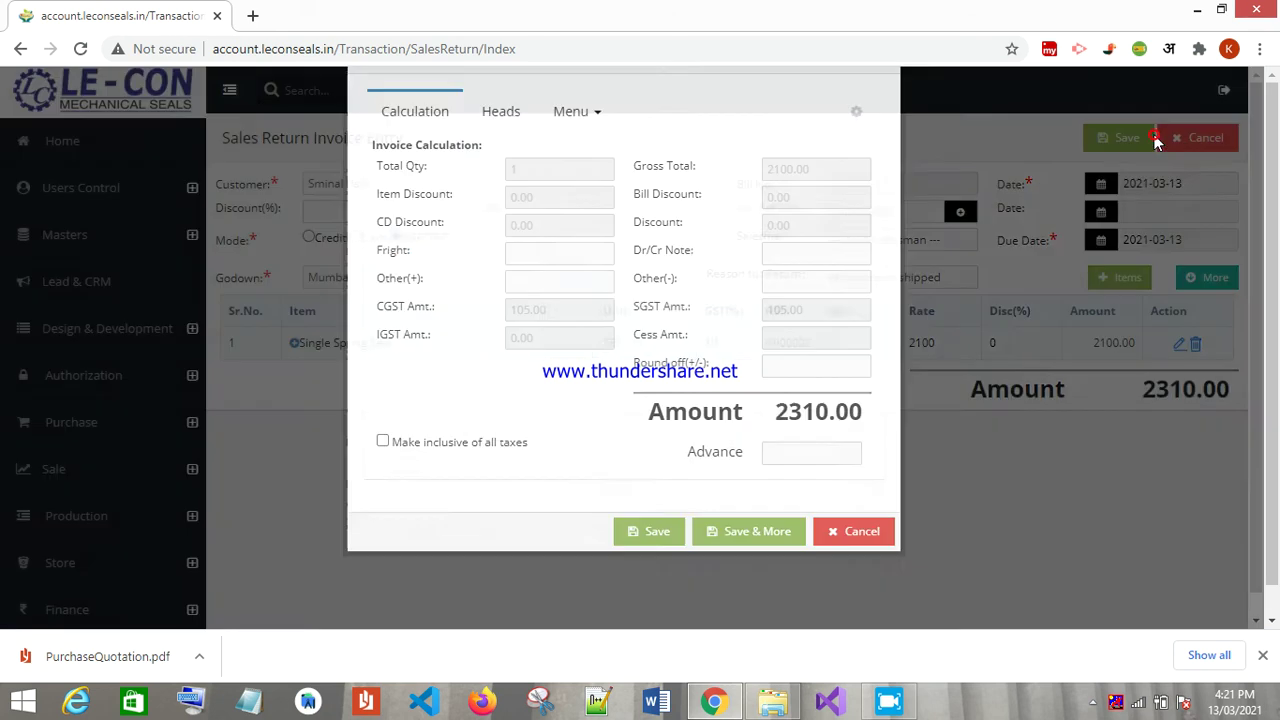
click(646, 604)
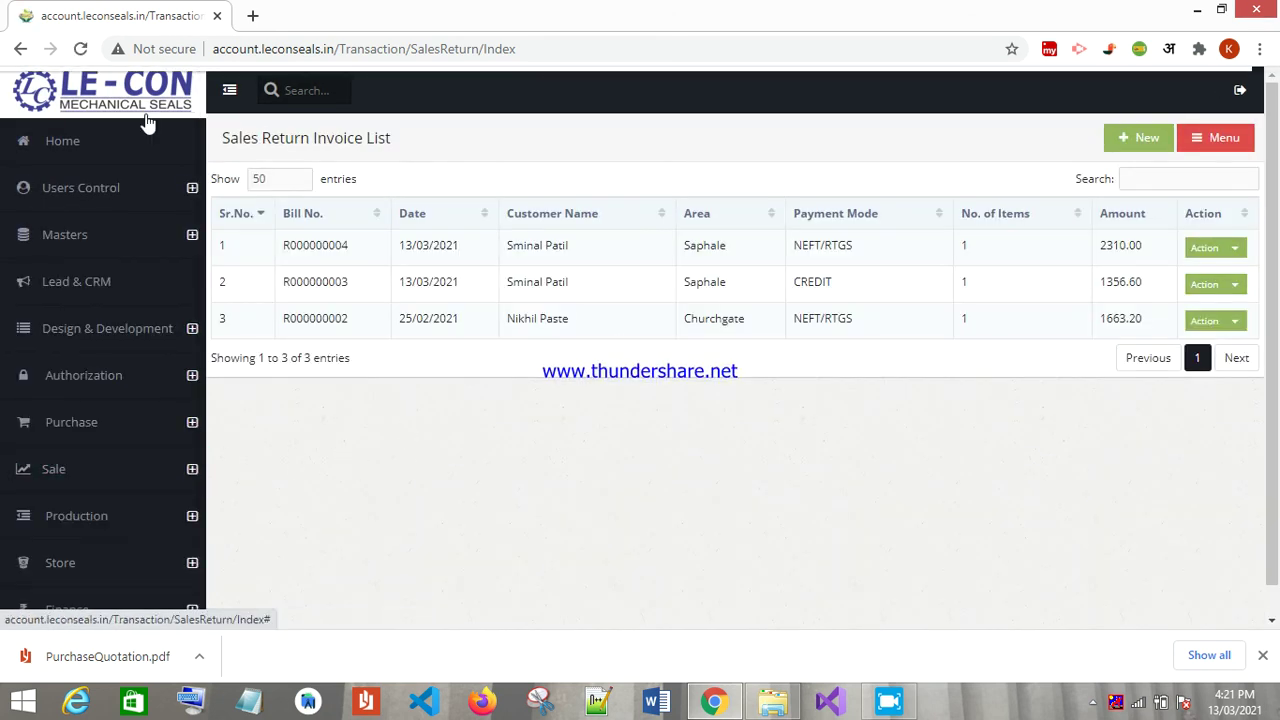
- Expand the Sale module and bring its last pages, such as Traceability of Inquiry, into view
click(99, 474)
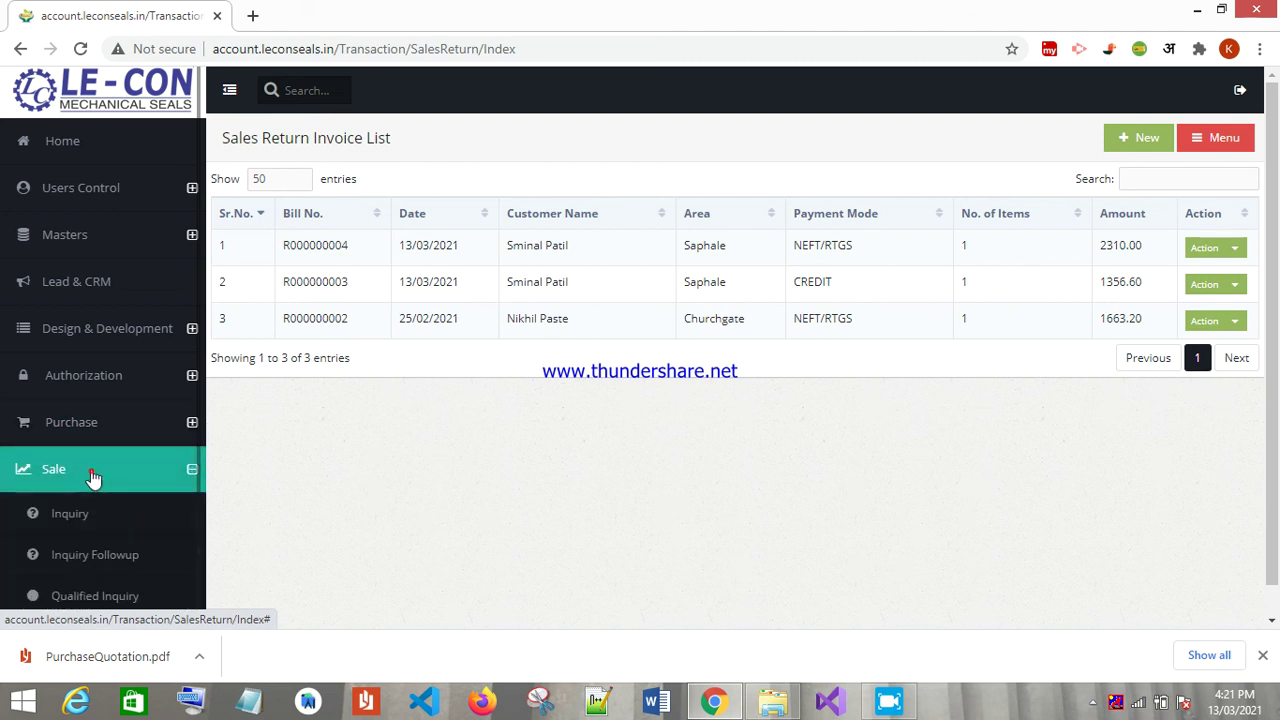
scroll(97, 470, down, 5)
scroll(97, 468, down, 2)
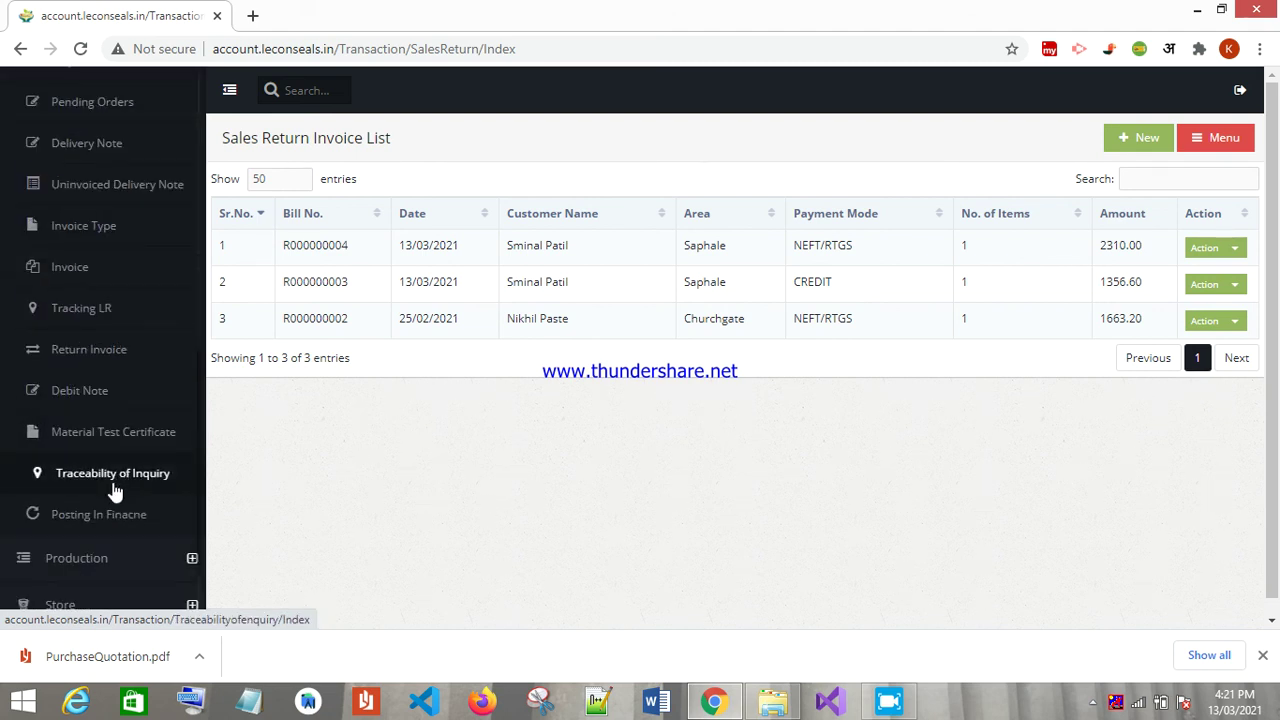